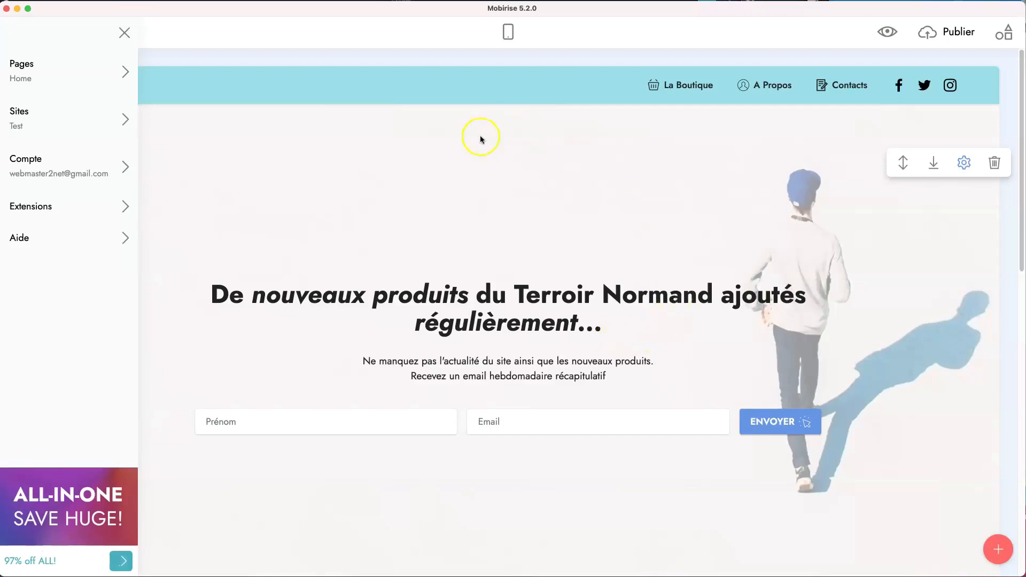
Step: Create a new site named "15 Conseils" using the Mobirise 5 theme
{"action": "left_click", "coordinate": [90, 125]}
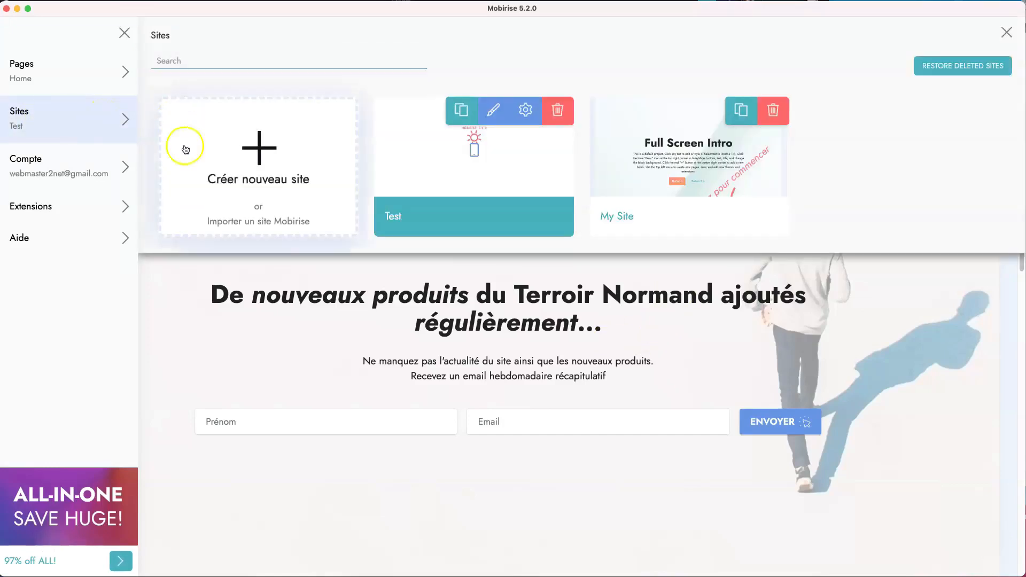
{"action": "left_click", "coordinate": [263, 162]}
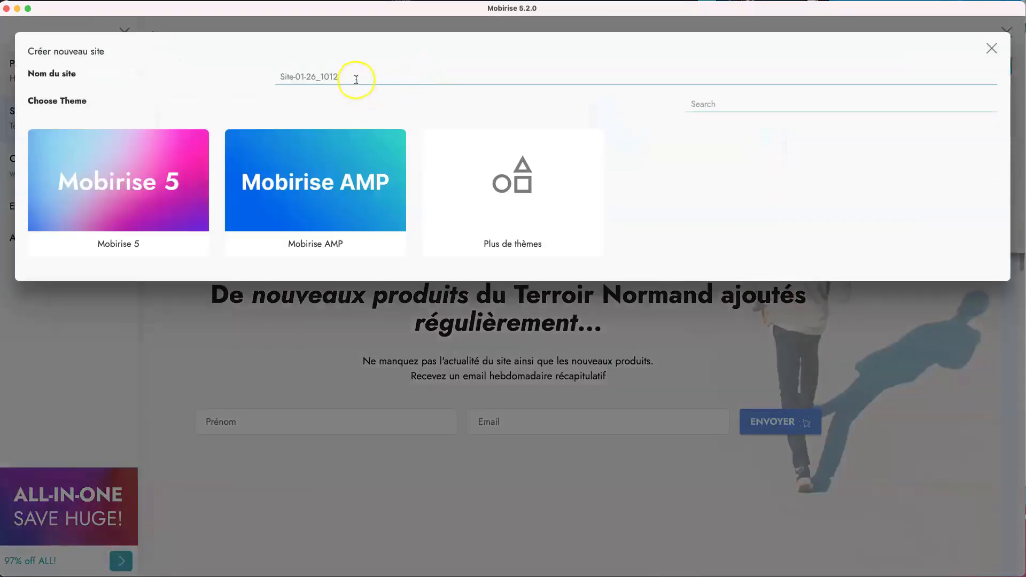
{"action": "left_click_drag", "start_coordinate": [356, 79], "coordinate": [262, 76]}
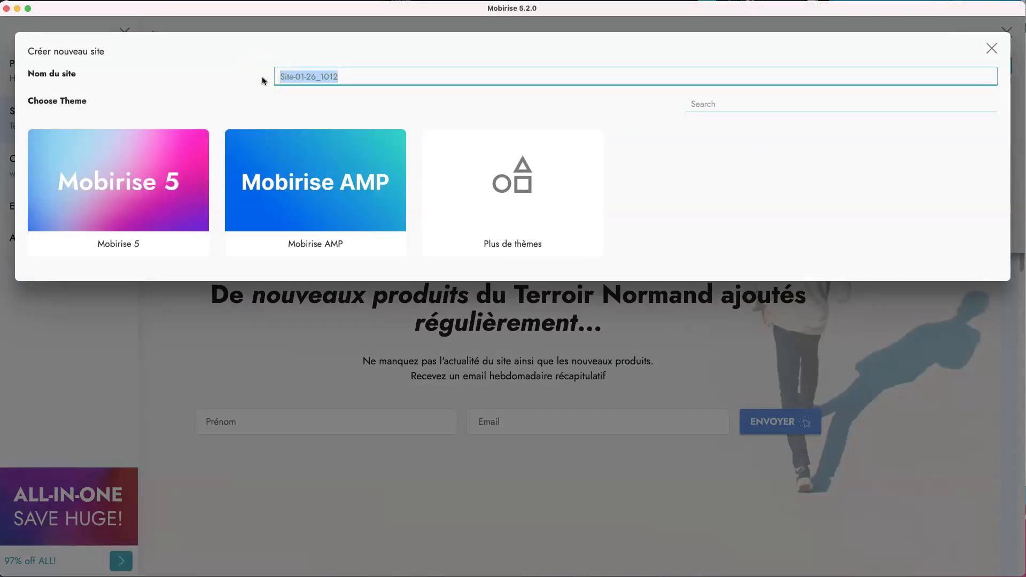
{"action": "type", "text": "15 Co"}
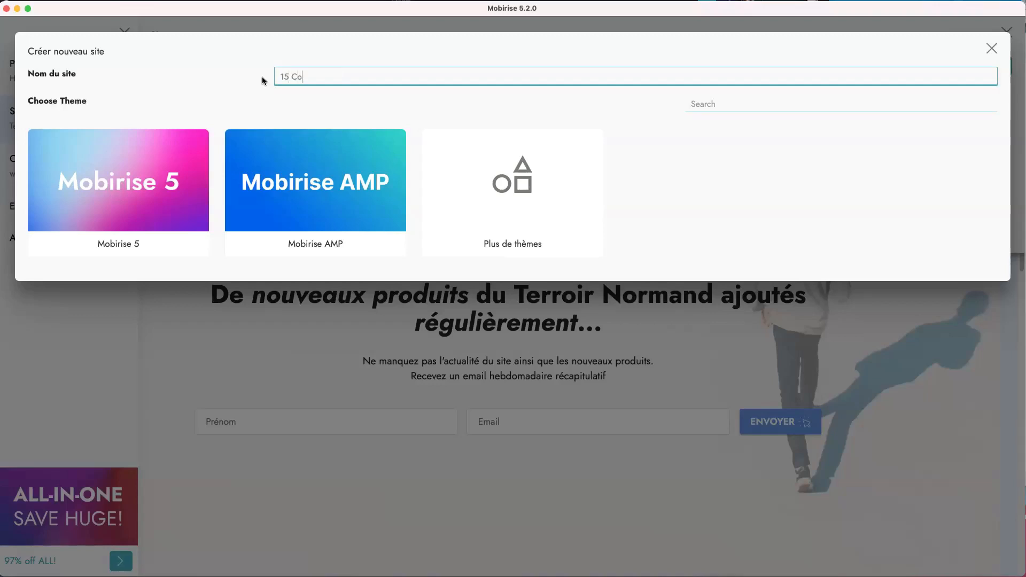
{"action": "type", "text": "nseils"}
{"action": "left_click", "coordinate": [133, 185]}
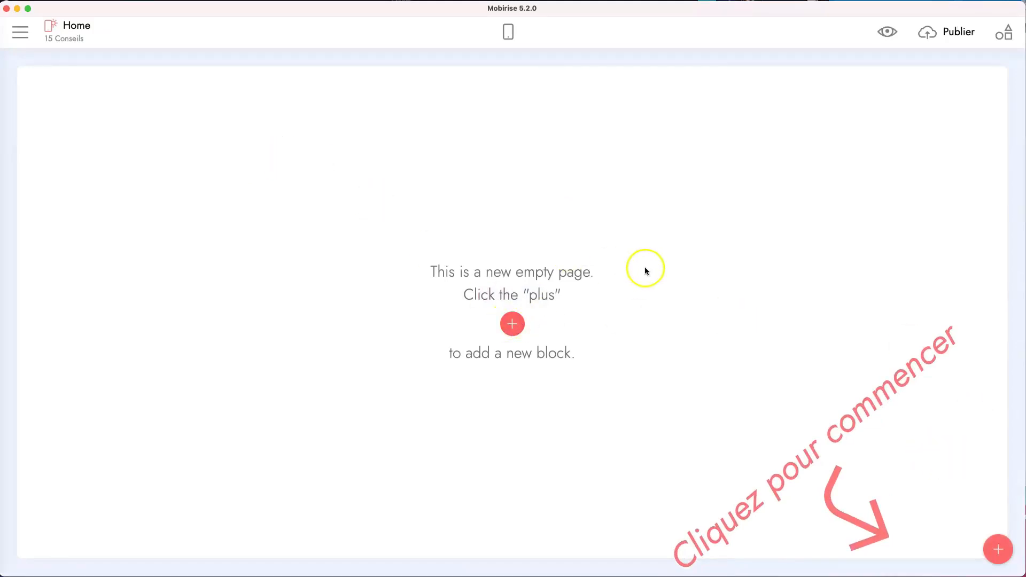
{"action": "left_click", "coordinate": [667, 273]}
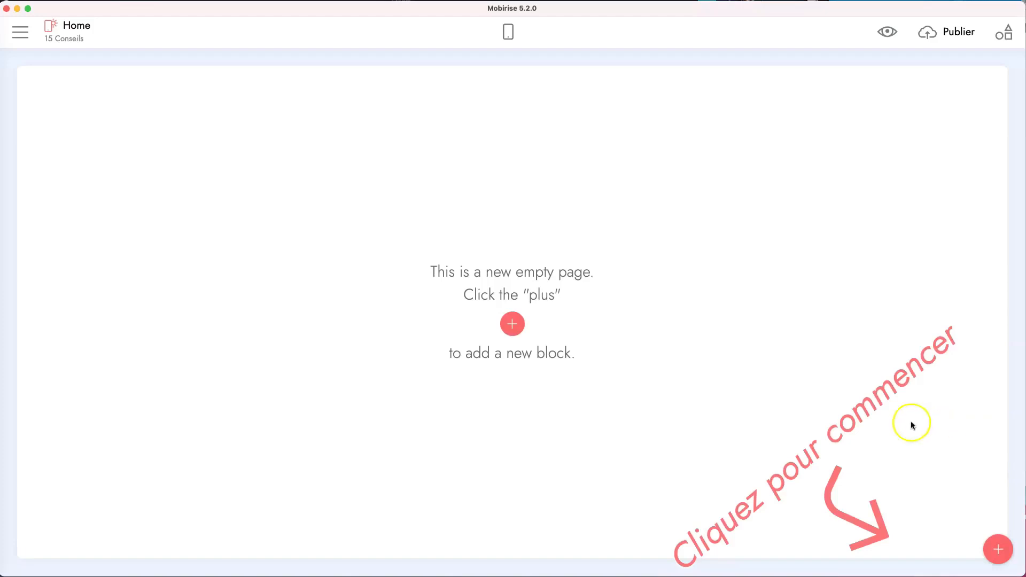
Step: Add the purple and yellow "Contact Us" form block with the gecko picture to the empty page
{"action": "left_click", "coordinate": [998, 549]}
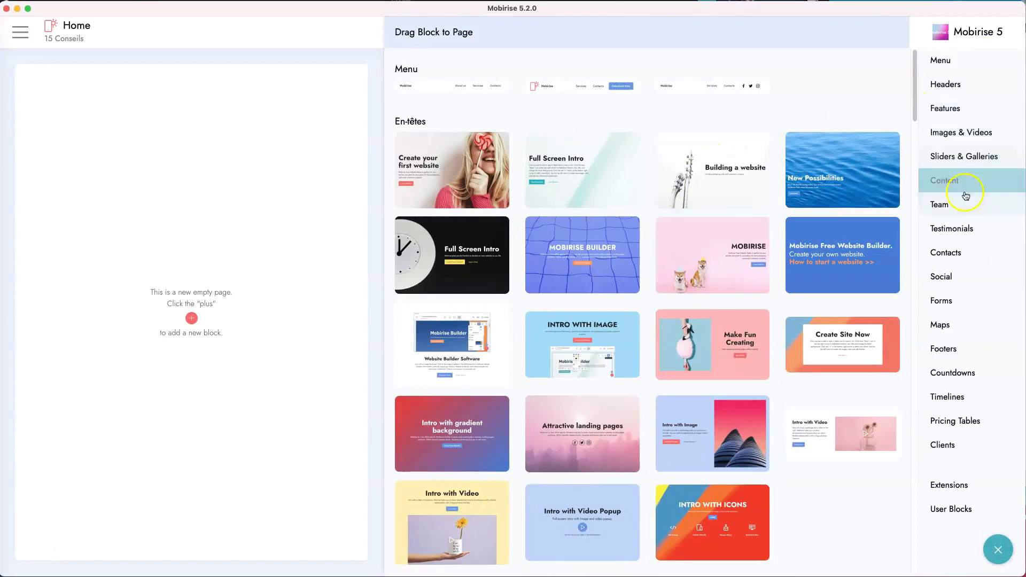
{"action": "left_click", "coordinate": [958, 308]}
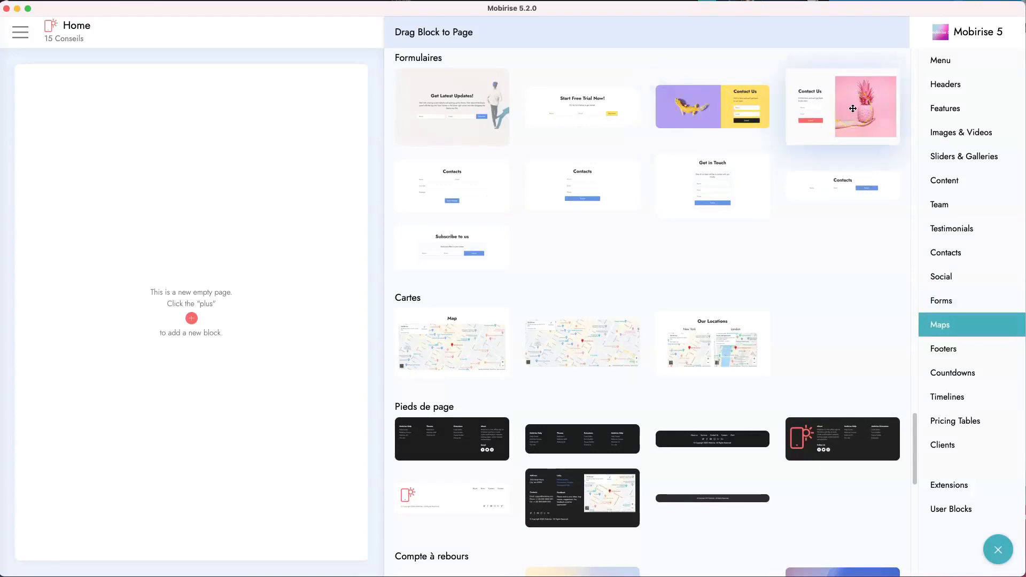
{"action": "left_click", "coordinate": [718, 105]}
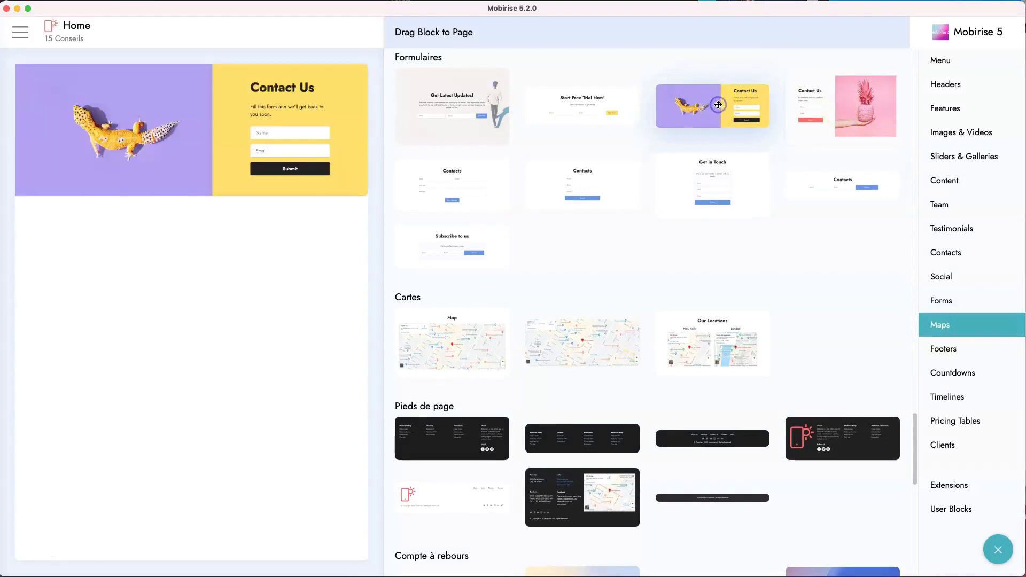
{"action": "left_click", "coordinate": [278, 149]}
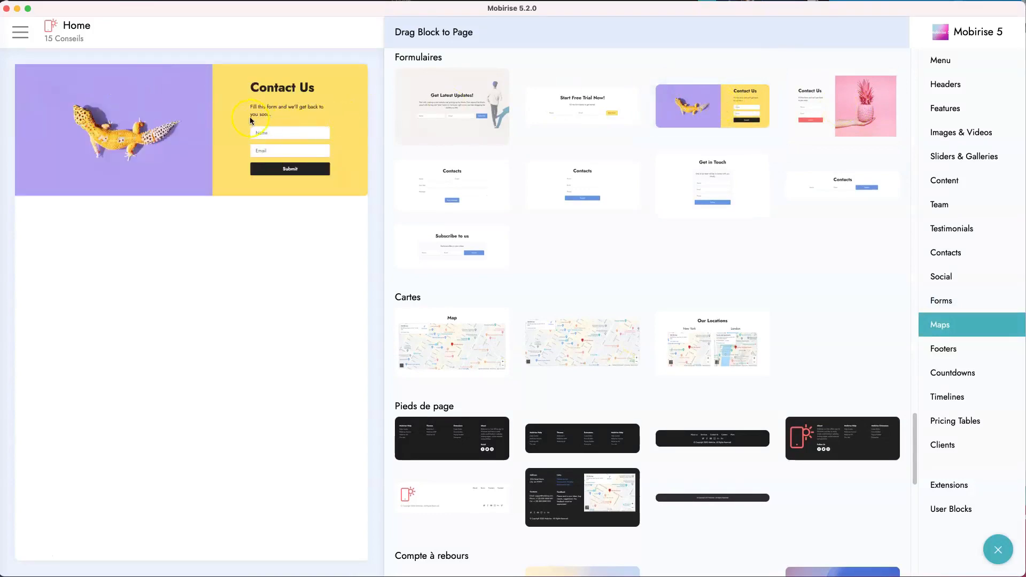
{"action": "left_click", "coordinate": [745, 110]}
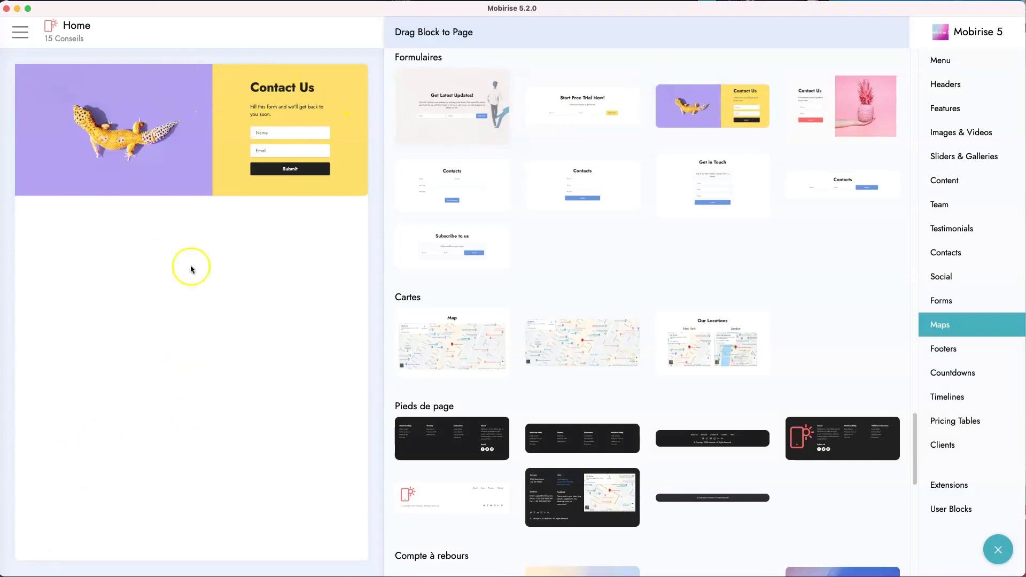
{"action": "left_click", "coordinate": [998, 549]}
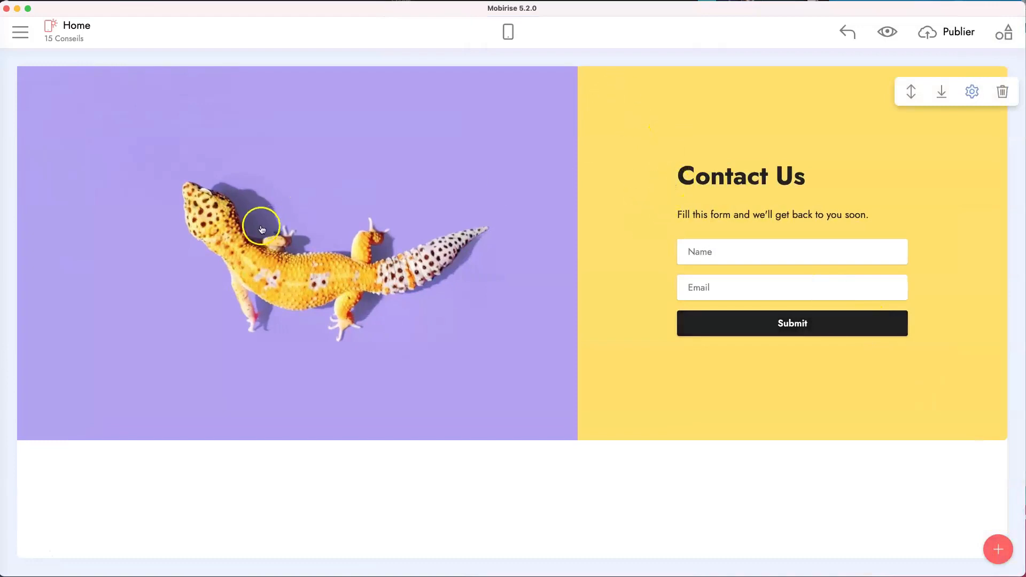
Step: Replace the form block's gecko picture with couv-15-conseils_400px-e1598518805810.gif from the computer's Téléchargements folder
{"action": "left_click", "coordinate": [316, 276]}
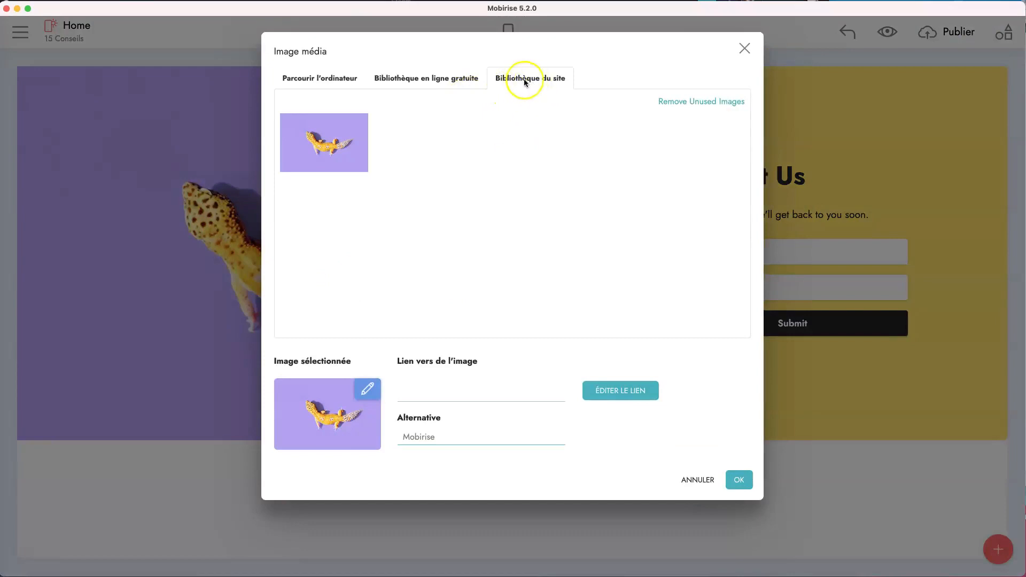
{"action": "left_click", "coordinate": [432, 80]}
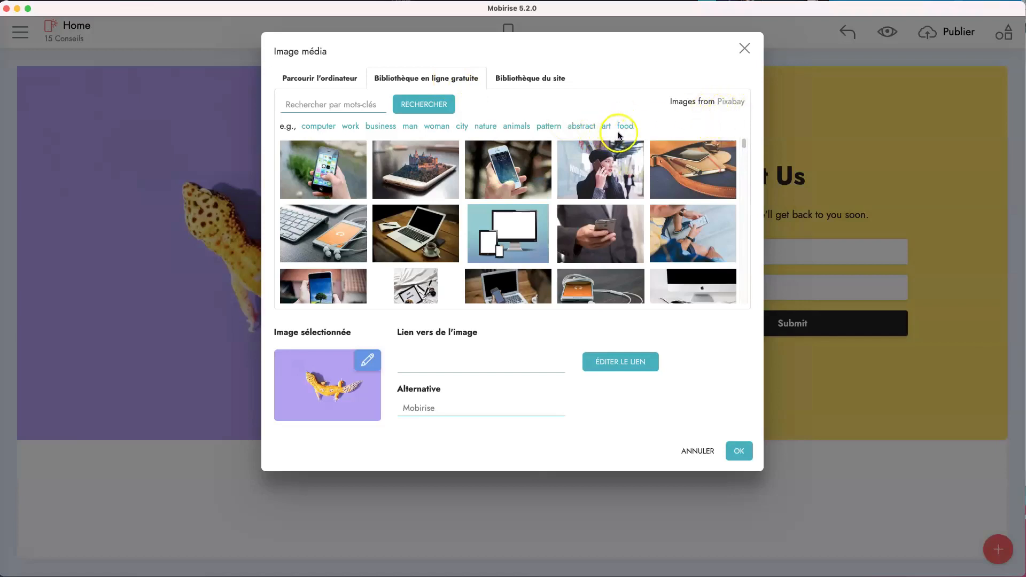
{"action": "scroll", "coordinate": [567, 202], "scroll_direction": "down", "scroll_amount": 3}
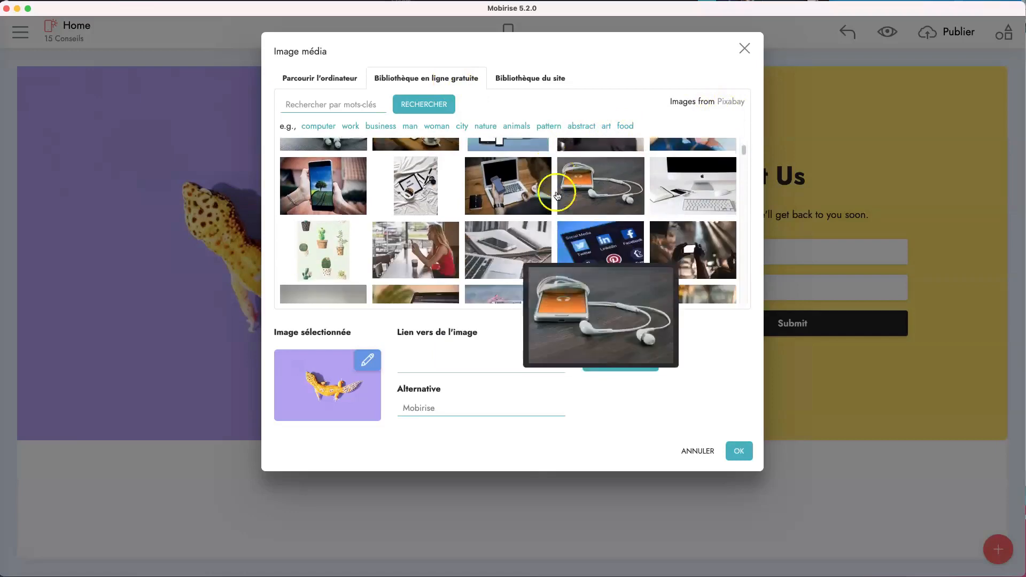
{"action": "scroll", "coordinate": [552, 195], "scroll_direction": "up", "scroll_amount": 5}
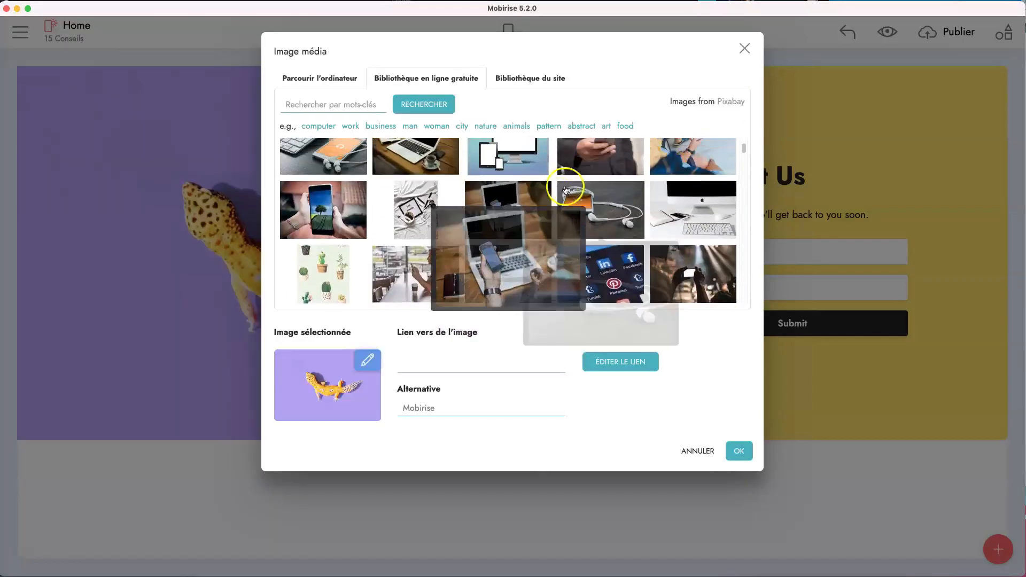
{"action": "left_click", "coordinate": [339, 79]}
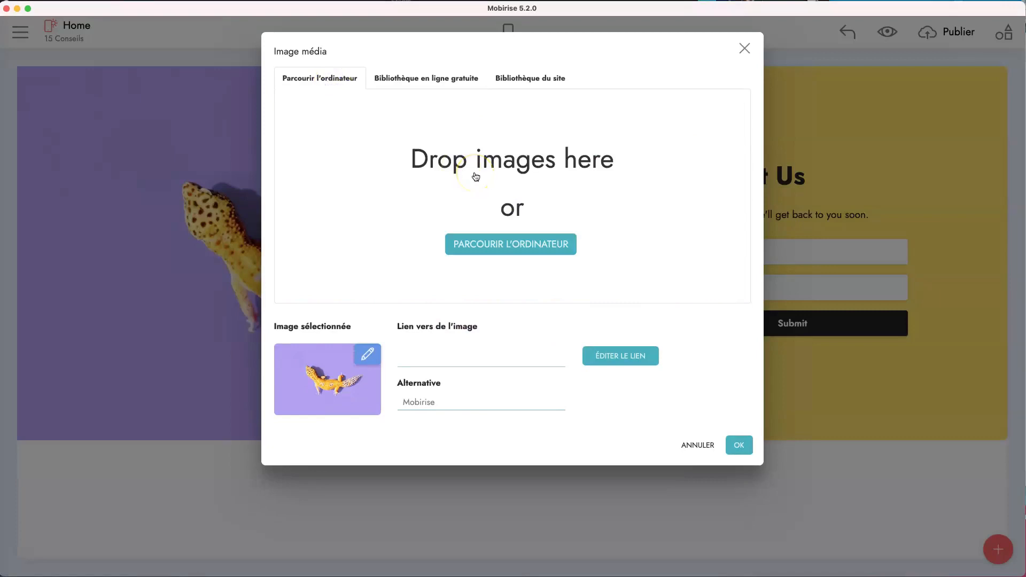
{"action": "left_click", "coordinate": [517, 245]}
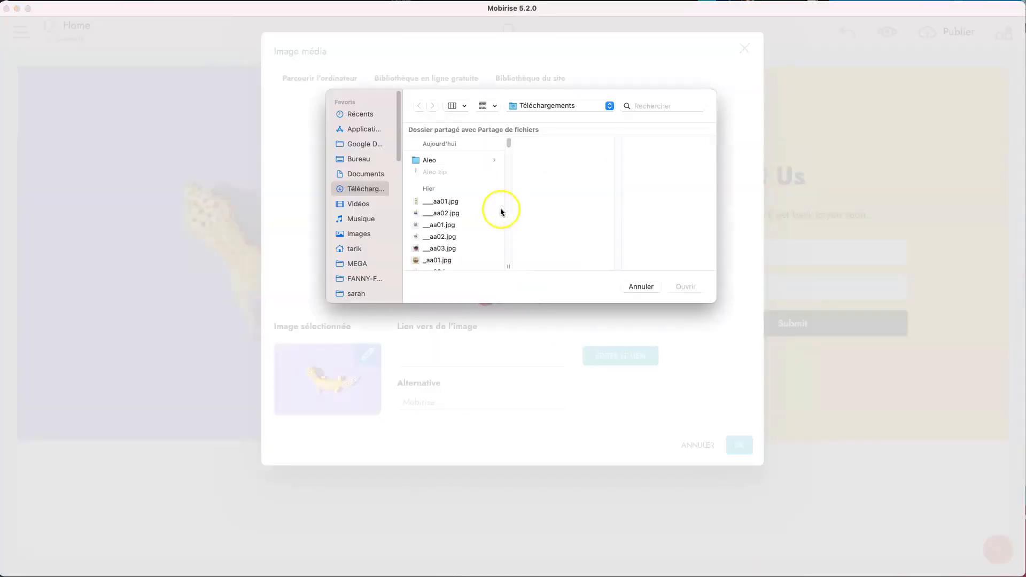
{"action": "scroll", "coordinate": [433, 197], "scroll_direction": "down", "scroll_amount": 10}
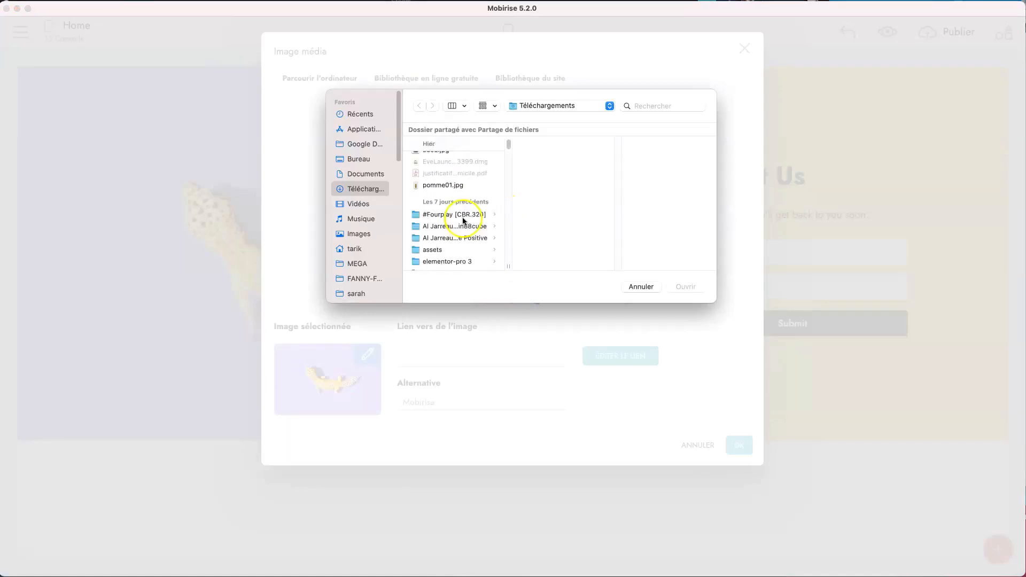
{"action": "scroll", "coordinate": [463, 221], "scroll_direction": "down", "scroll_amount": 3}
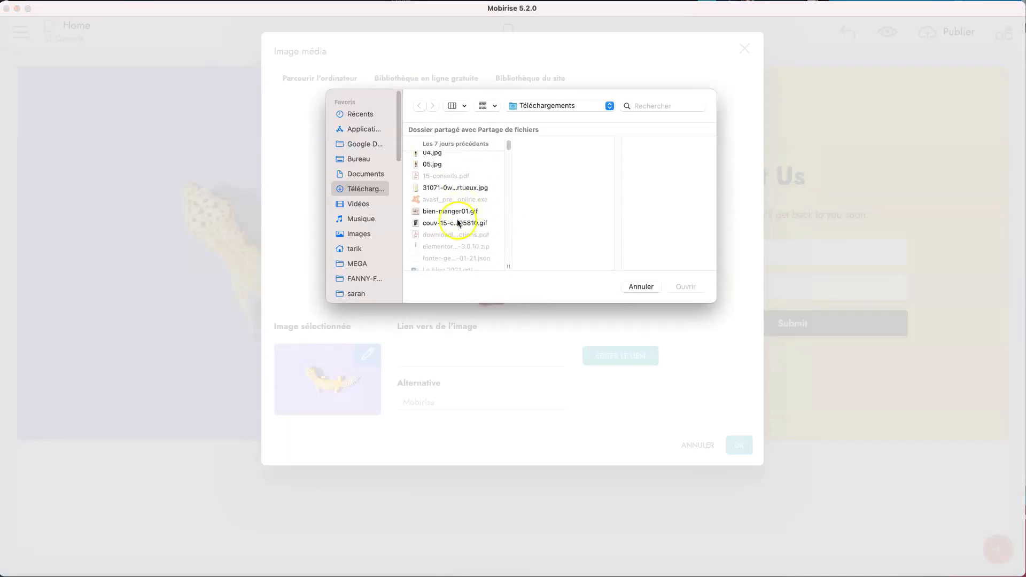
{"action": "left_click", "coordinate": [441, 223]}
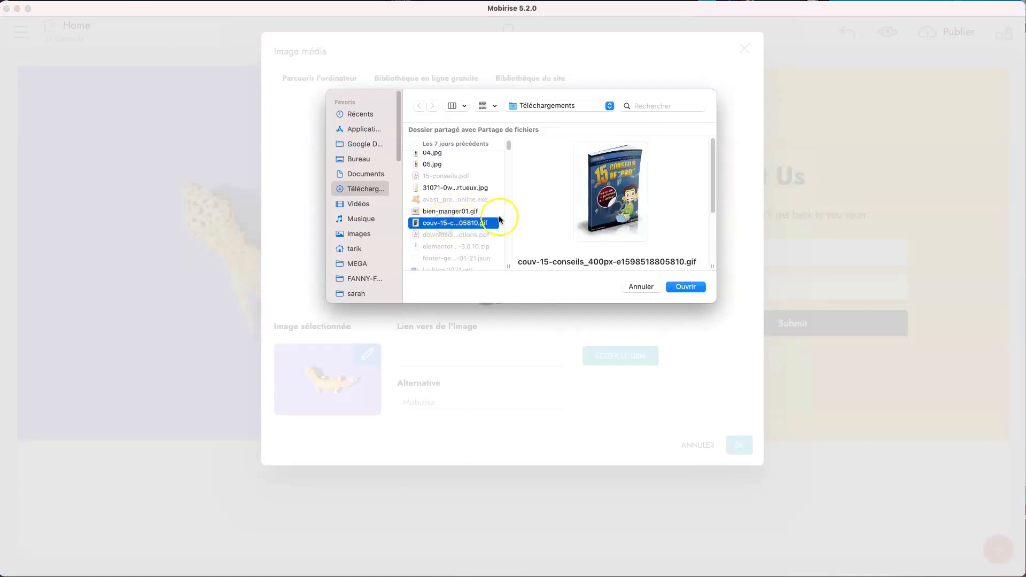
{"action": "left_click", "coordinate": [684, 286]}
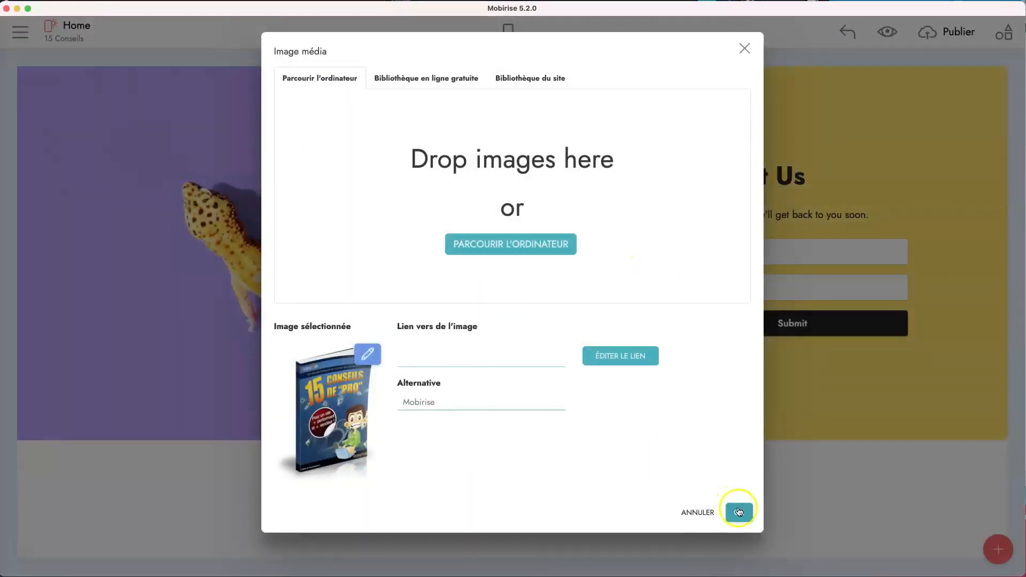
{"action": "left_click", "coordinate": [739, 512]}
{"action": "left_click", "coordinate": [405, 264]}
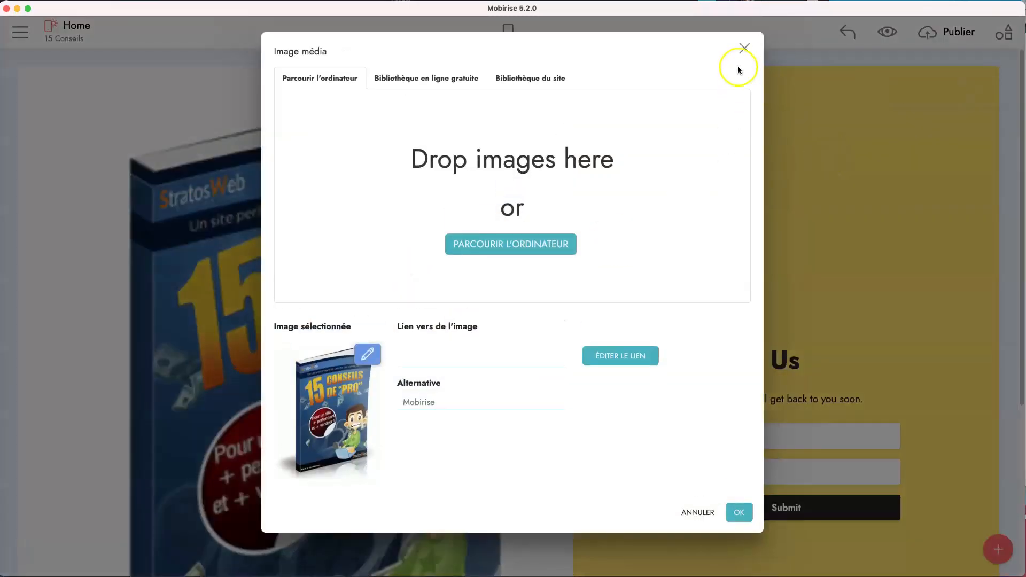
{"action": "left_click", "coordinate": [744, 48]}
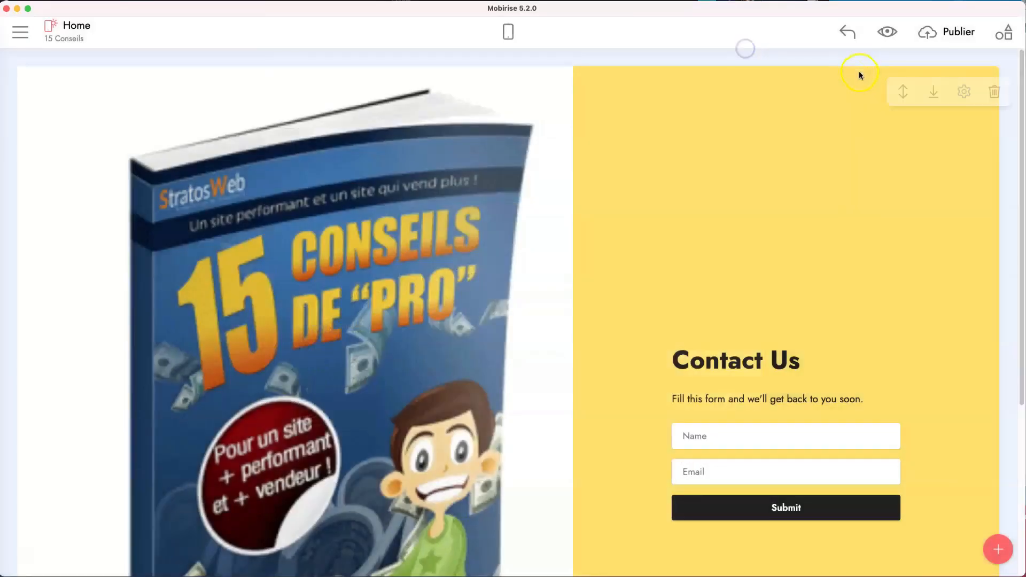
Step: Open the "Contact Us" block's settings and switch its title and text off and back on
{"action": "left_click", "coordinate": [965, 92]}
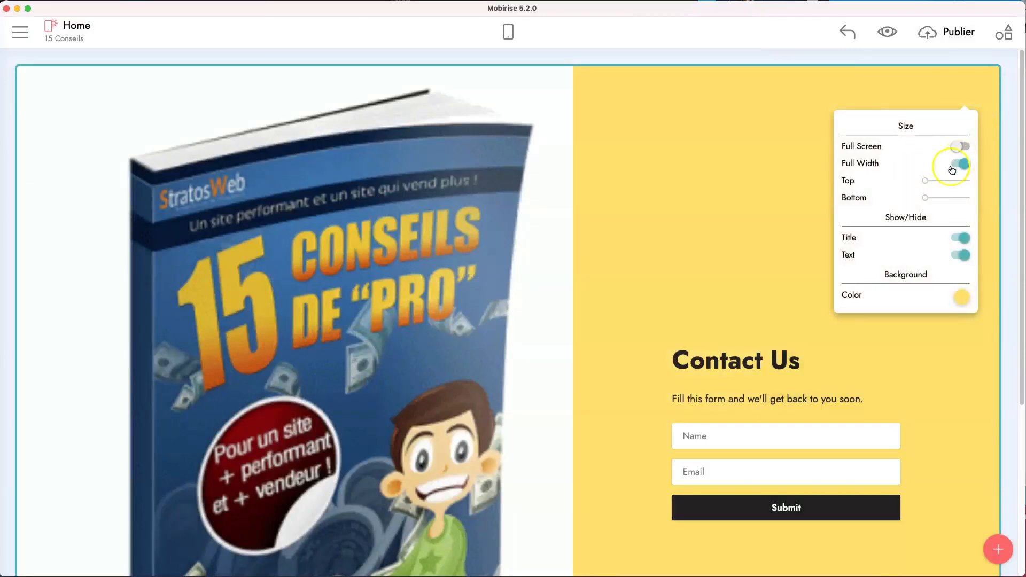
{"action": "mouse_move", "coordinate": [923, 181]}
{"action": "left_mouse_down"}
{"action": "mouse_move", "coordinate": [952, 181]}
{"action": "mouse_move", "coordinate": [924, 181]}
{"action": "left_mouse_up"}
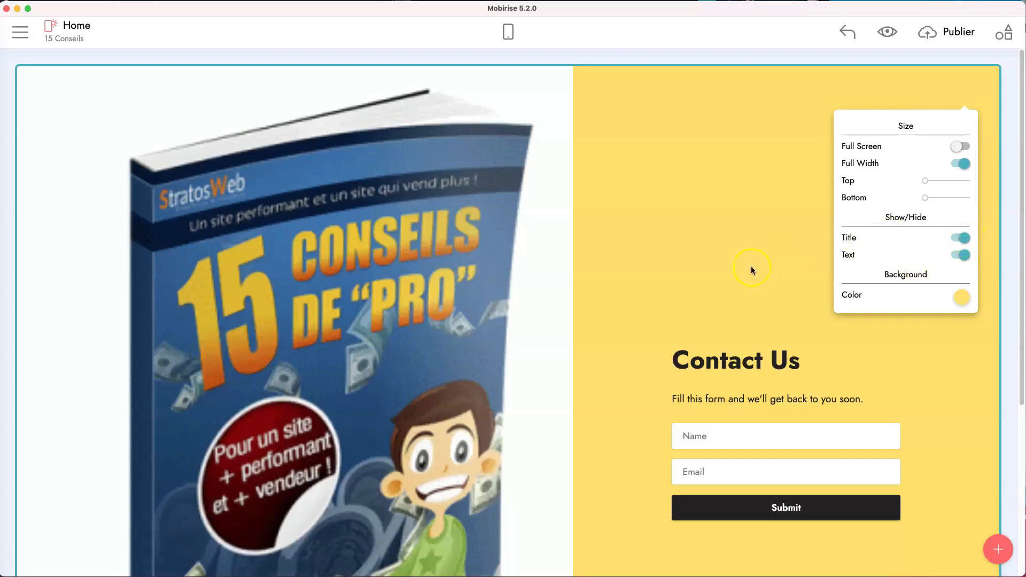
{"action": "left_click", "coordinate": [963, 238]}
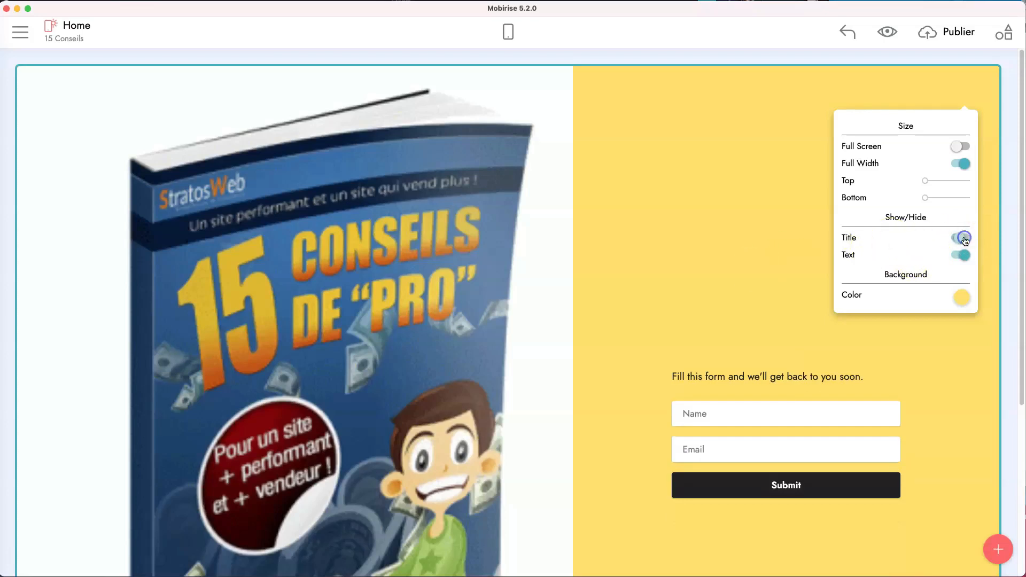
{"action": "left_click", "coordinate": [964, 238]}
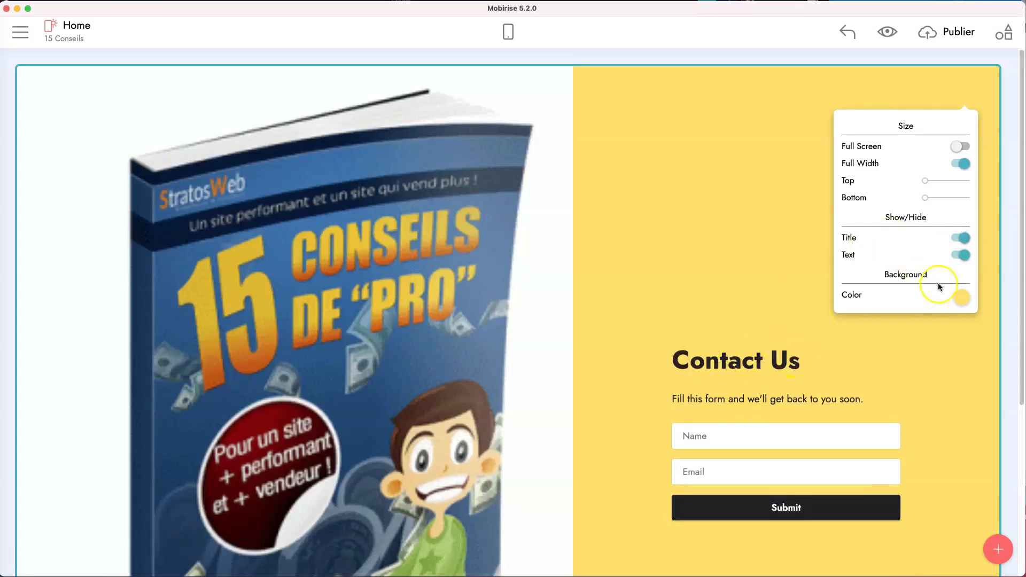
{"action": "left_click", "coordinate": [961, 255]}
{"action": "left_click", "coordinate": [961, 256]}
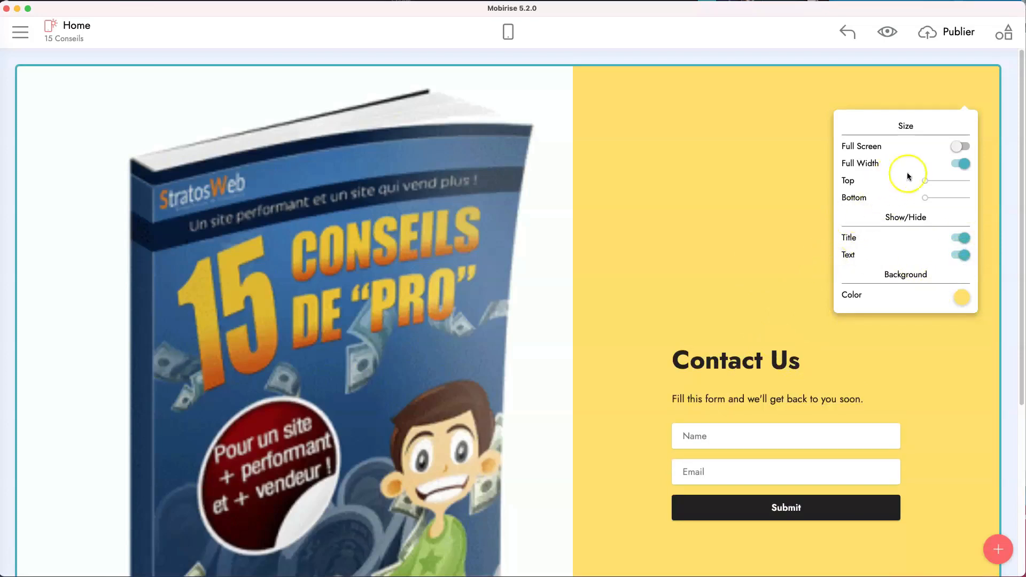
Step: Turn off full width for the "Contact Us" block and set its background color to white
{"action": "left_click", "coordinate": [962, 164]}
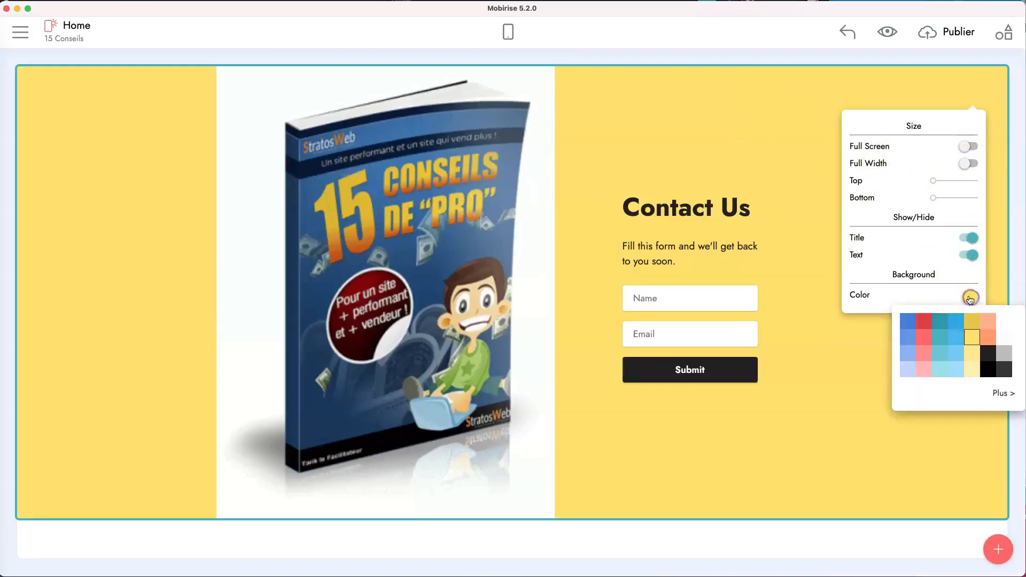
{"action": "left_click", "coordinate": [1004, 321]}
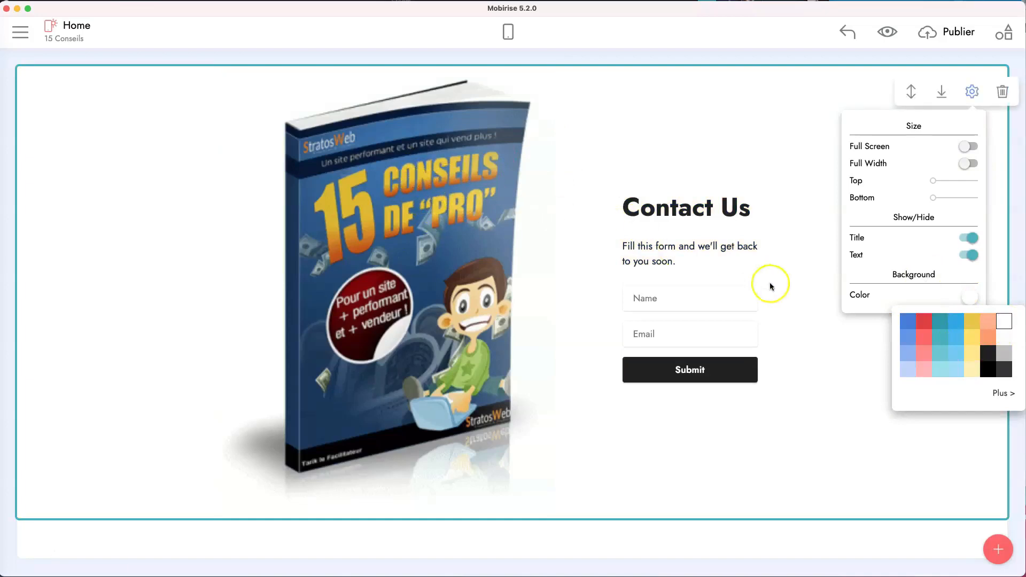
{"action": "left_click", "coordinate": [407, 221]}
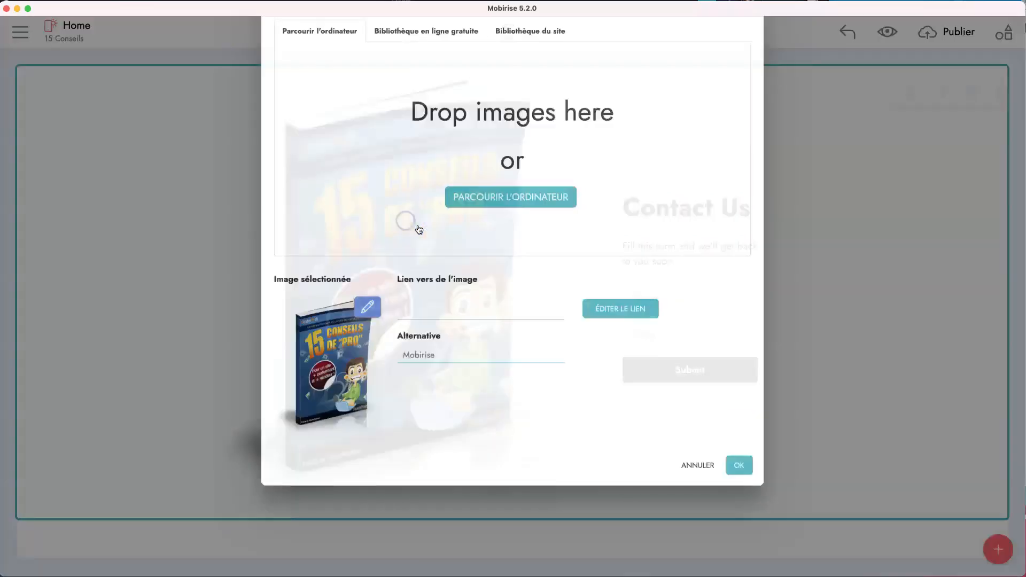
{"action": "left_click", "coordinate": [743, 48]}
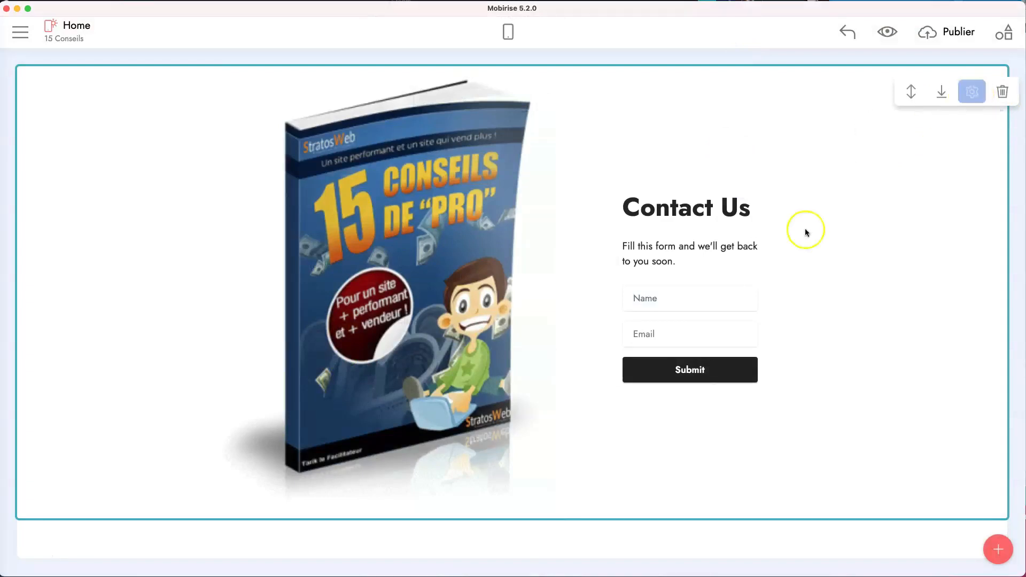
Step: Add the "Contact Us" form block with the pink pineapple picture below the book cover block
{"action": "left_click", "coordinate": [997, 549]}
{"action": "left_click", "coordinate": [851, 115]}
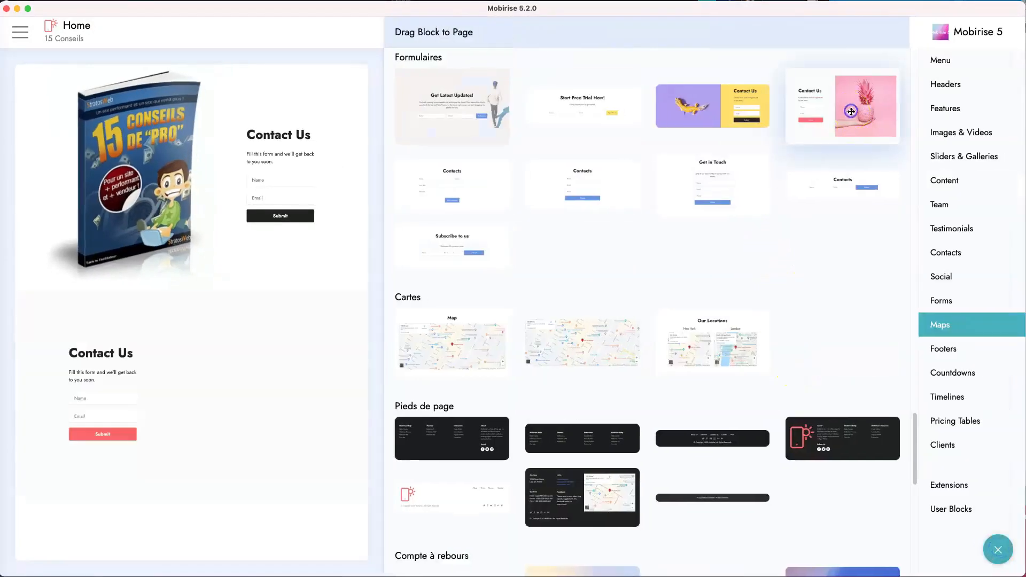
{"action": "left_click", "coordinate": [1003, 553]}
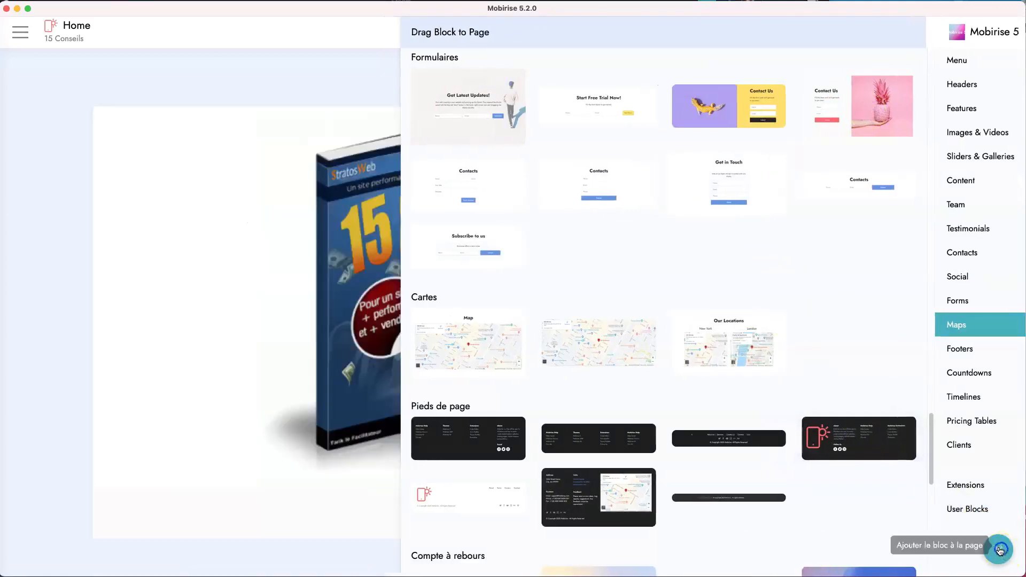
Step: Replace the pink pineapple picture in the second "Contact Us" block with couv-15-conseils-400px-e1598518805810.gif from the site library
{"action": "scroll", "coordinate": [708, 421], "scroll_direction": "down", "scroll_amount": 7}
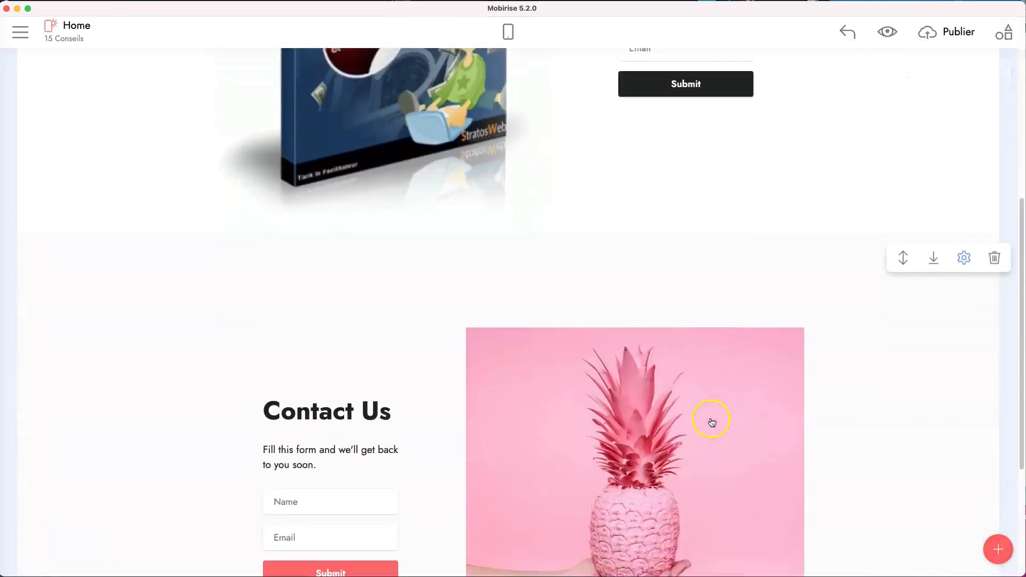
{"action": "left_click", "coordinate": [722, 341]}
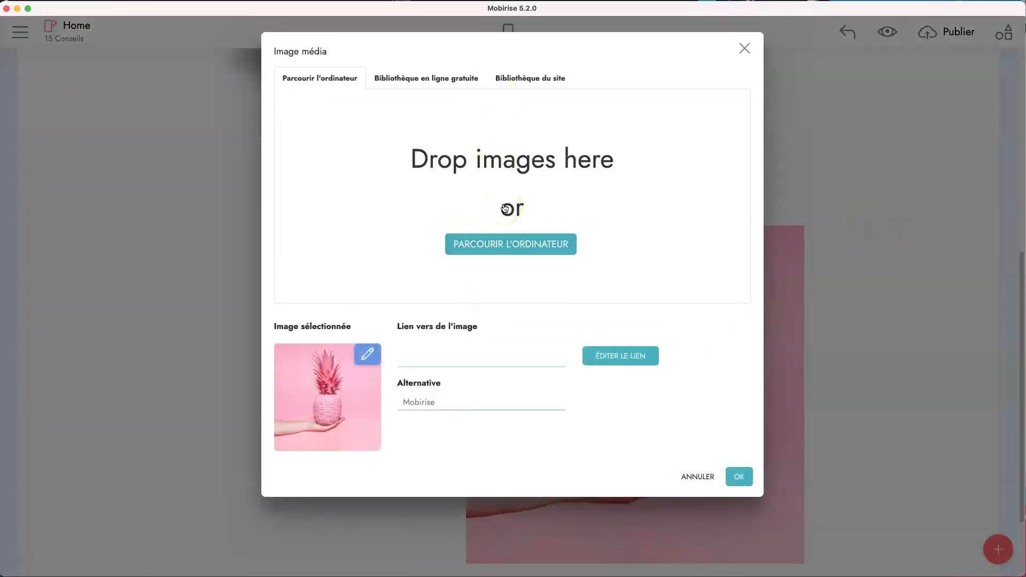
{"action": "left_click", "coordinate": [528, 79]}
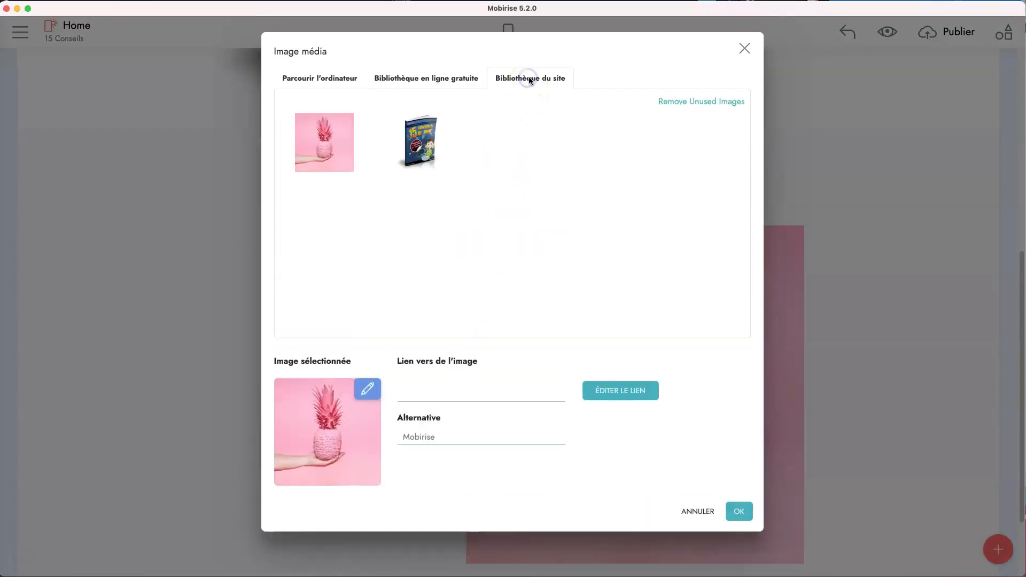
{"action": "left_click", "coordinate": [418, 138]}
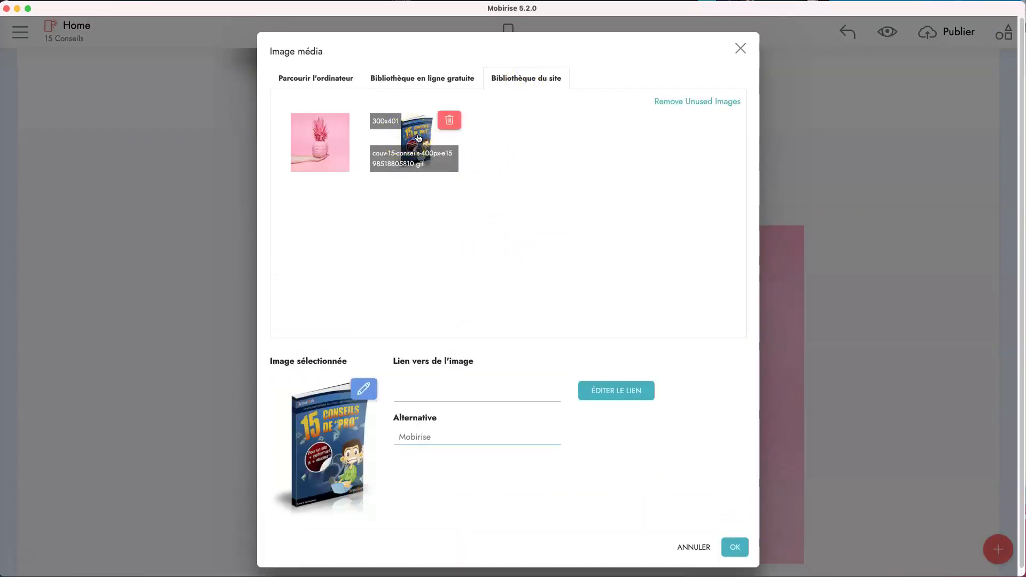
{"action": "left_click", "coordinate": [734, 546]}
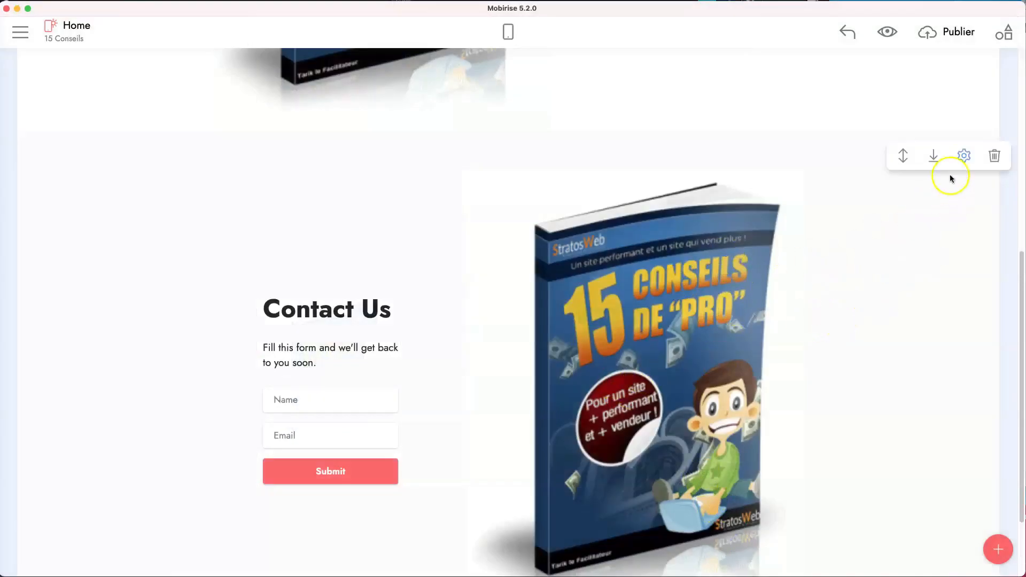
Step: Try the second "Contact Us" block's full screen and full width settings, restore both, and open its picture settings without changing the image
{"action": "left_click", "coordinate": [965, 156]}
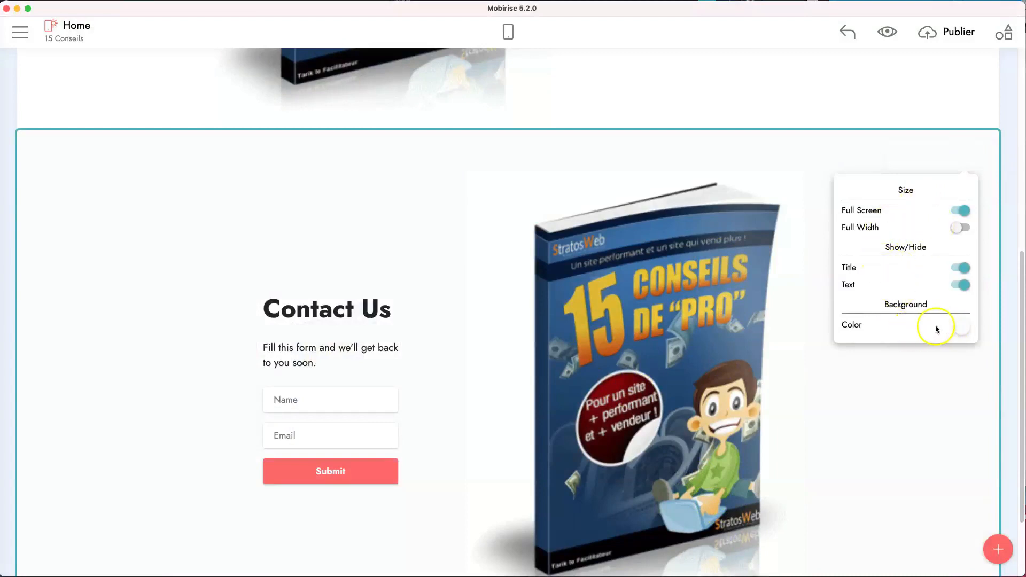
{"action": "left_click", "coordinate": [957, 214]}
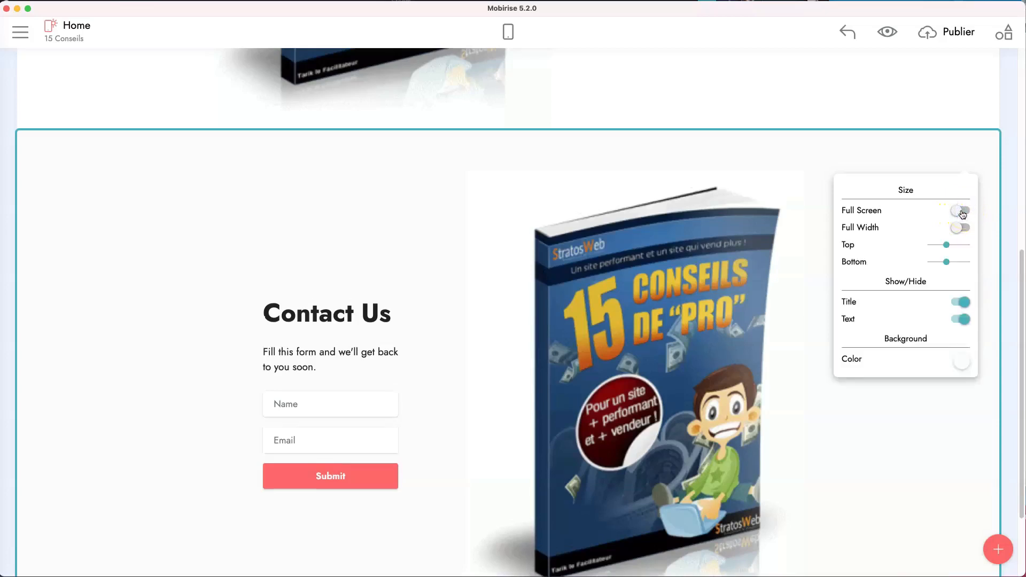
{"action": "left_click", "coordinate": [961, 213]}
{"action": "left_click", "coordinate": [958, 212]}
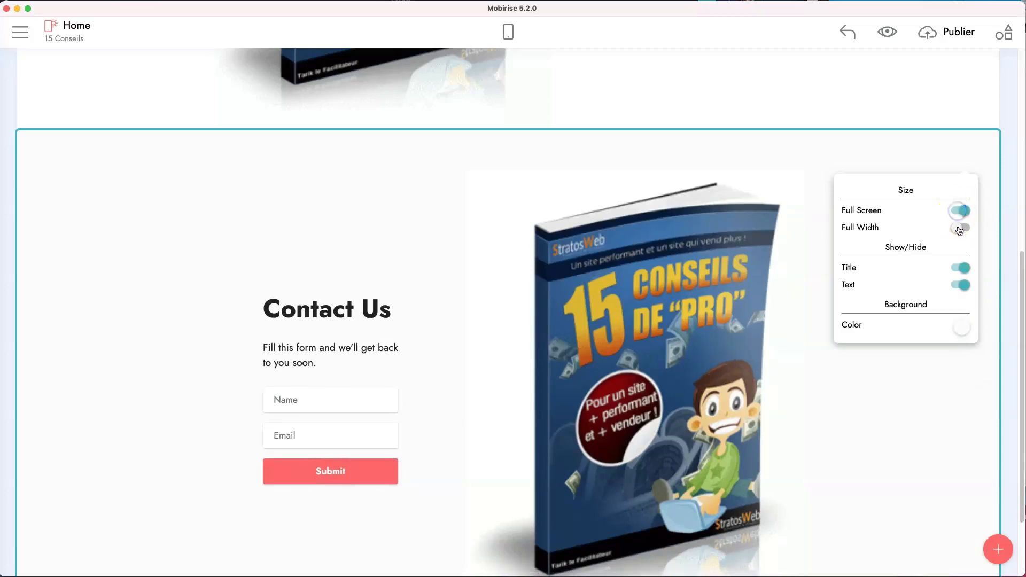
{"action": "left_click", "coordinate": [959, 228]}
{"action": "left_click", "coordinate": [960, 229]}
{"action": "left_click", "coordinate": [962, 212]}
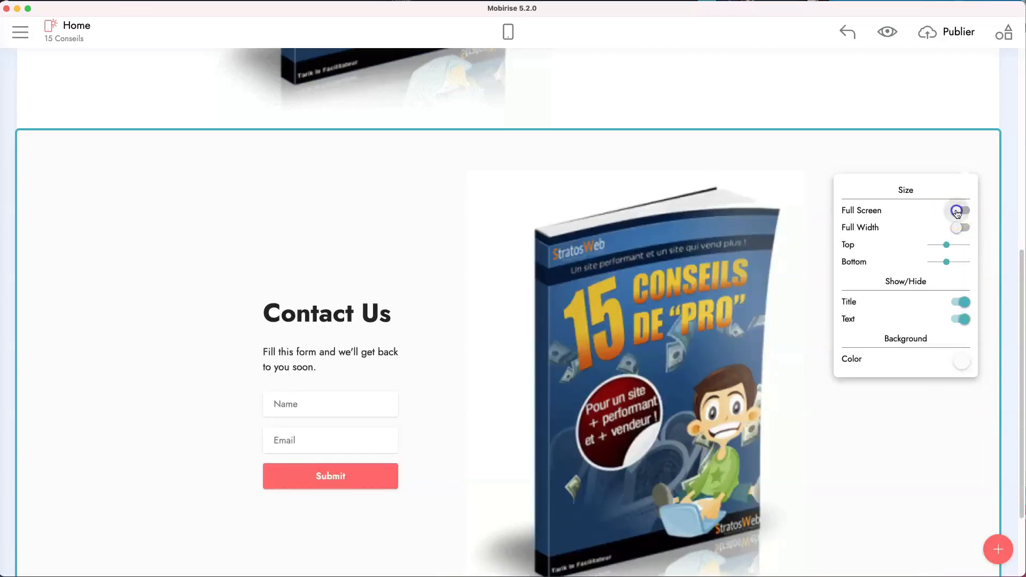
{"action": "left_click", "coordinate": [957, 212]}
{"action": "left_click", "coordinate": [788, 294]}
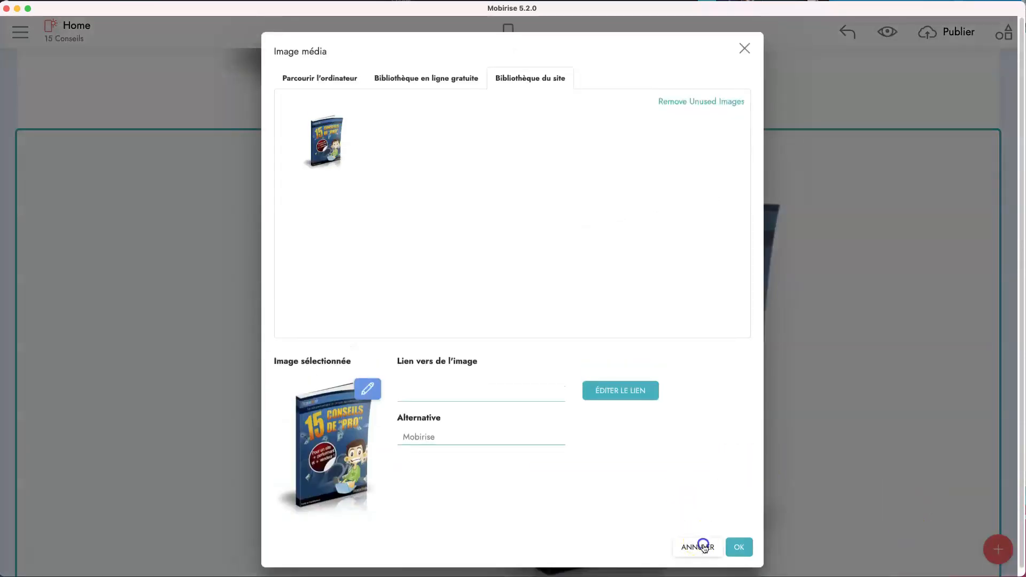
{"action": "left_click", "coordinate": [701, 545]}
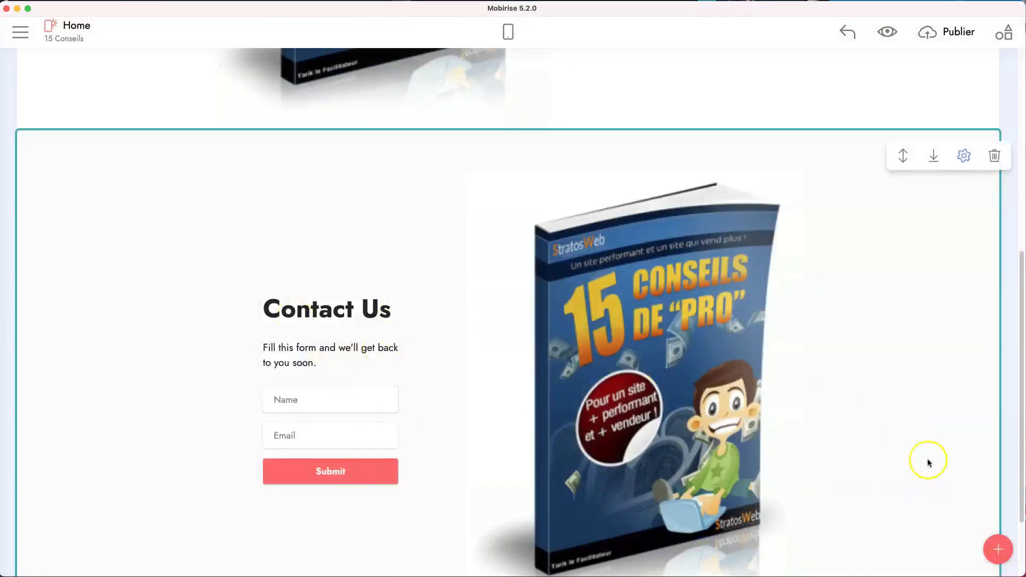
Step: Add the testimonial block with the orange-slices portrait and client quote below the second "Contact Us" block
{"action": "left_click", "coordinate": [992, 552]}
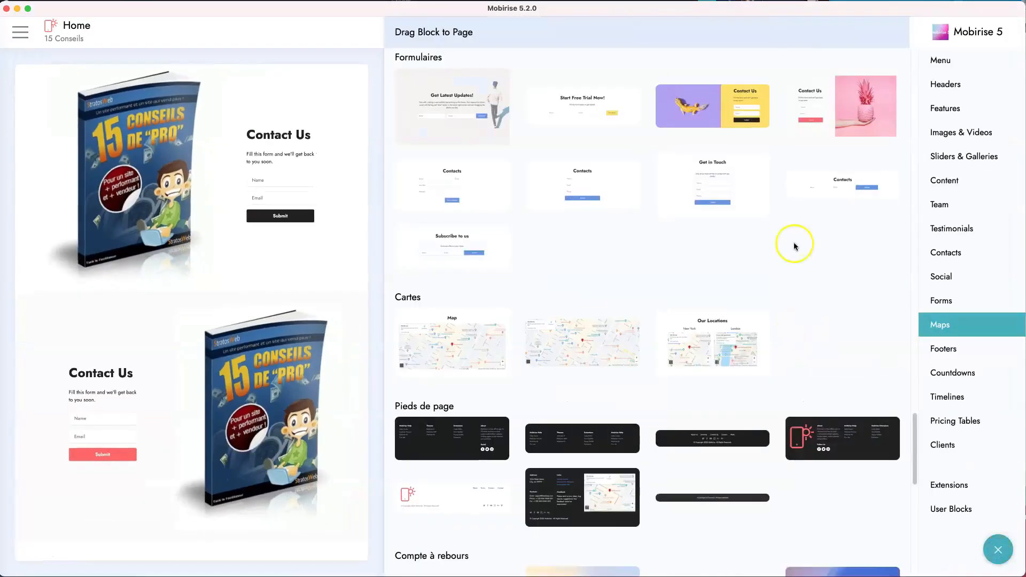
{"action": "scroll", "coordinate": [783, 274], "scroll_direction": "up", "scroll_amount": 10}
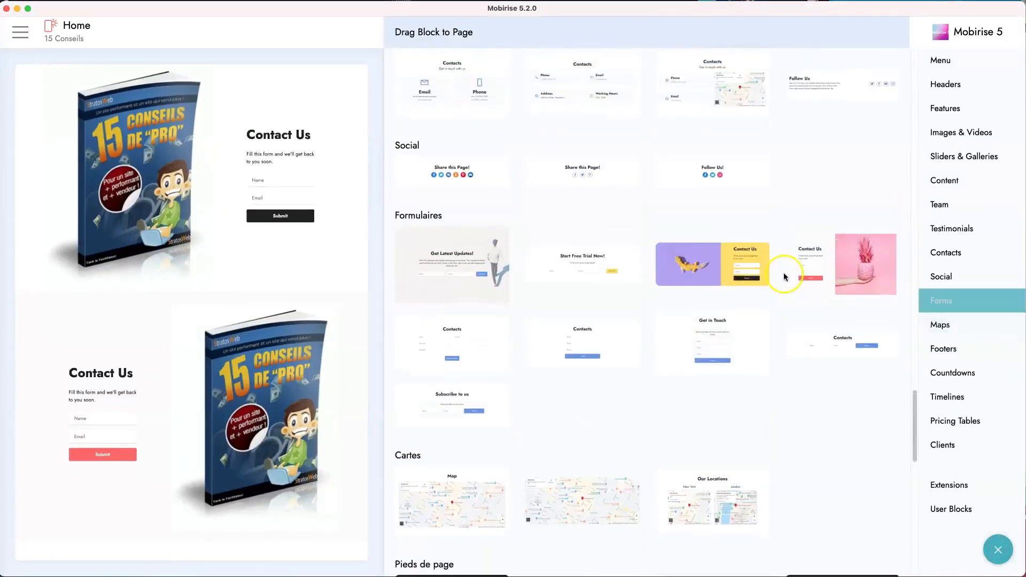
{"action": "scroll", "coordinate": [784, 275], "scroll_direction": "up", "scroll_amount": 4}
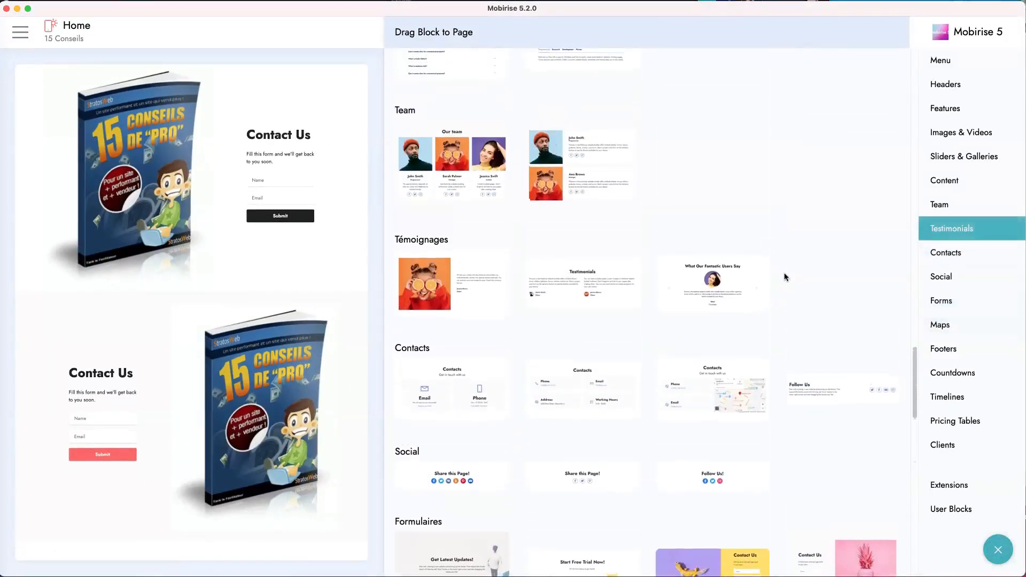
{"action": "scroll", "coordinate": [784, 276], "scroll_direction": "up", "scroll_amount": 5}
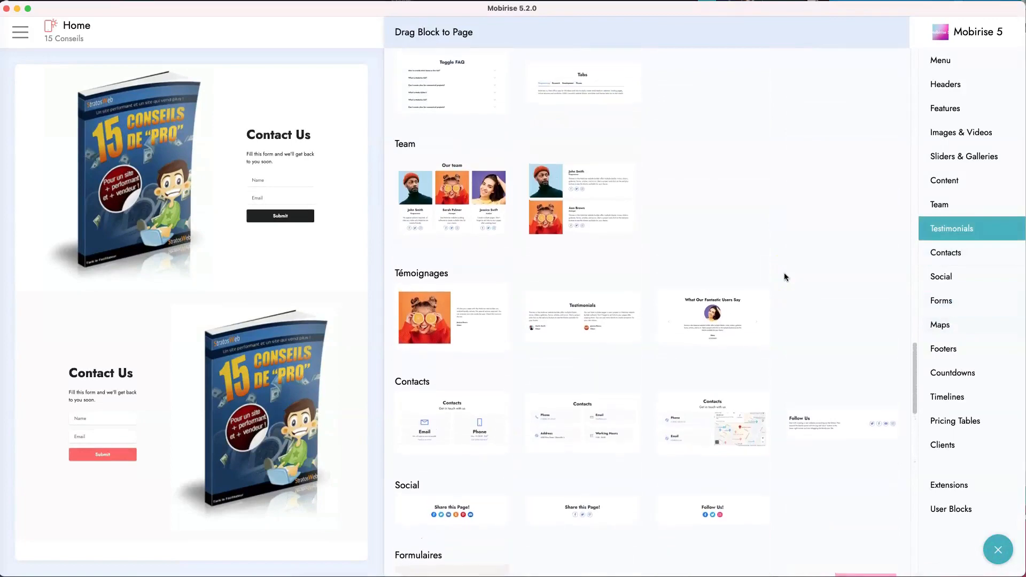
{"action": "scroll", "coordinate": [784, 275], "scroll_direction": "down", "scroll_amount": 4}
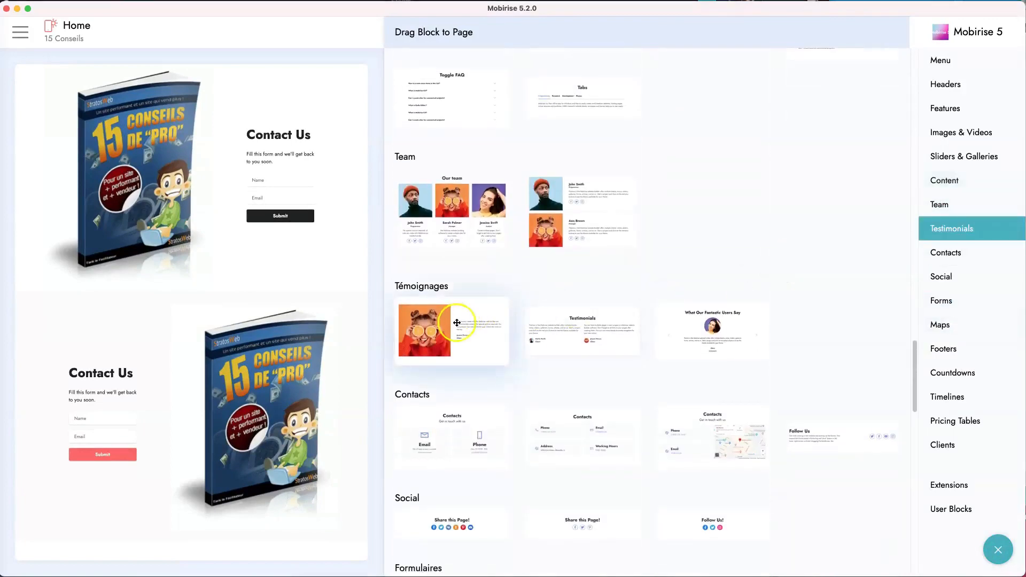
{"action": "left_click", "coordinate": [462, 324]}
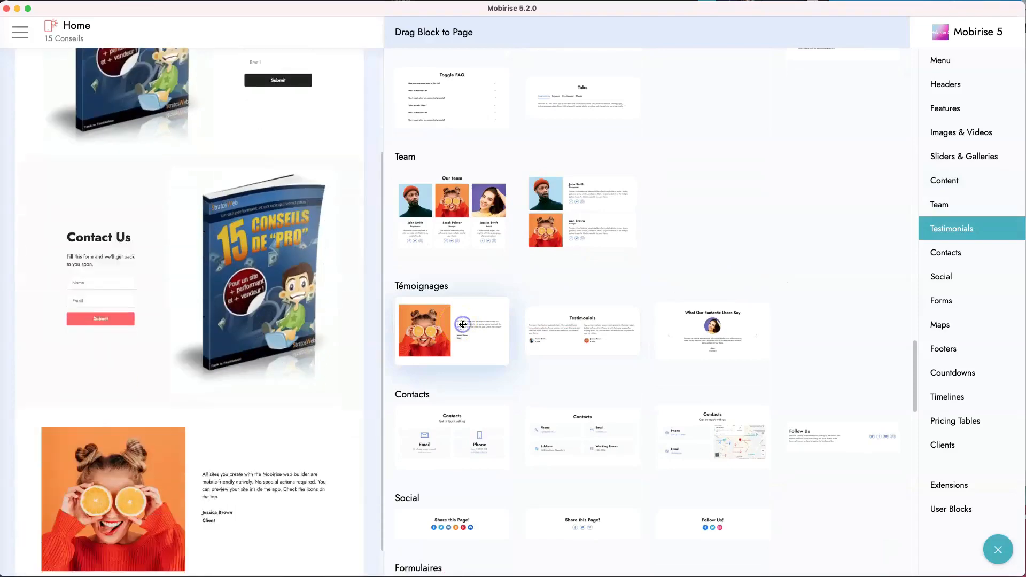
{"action": "left_click", "coordinate": [1001, 547]}
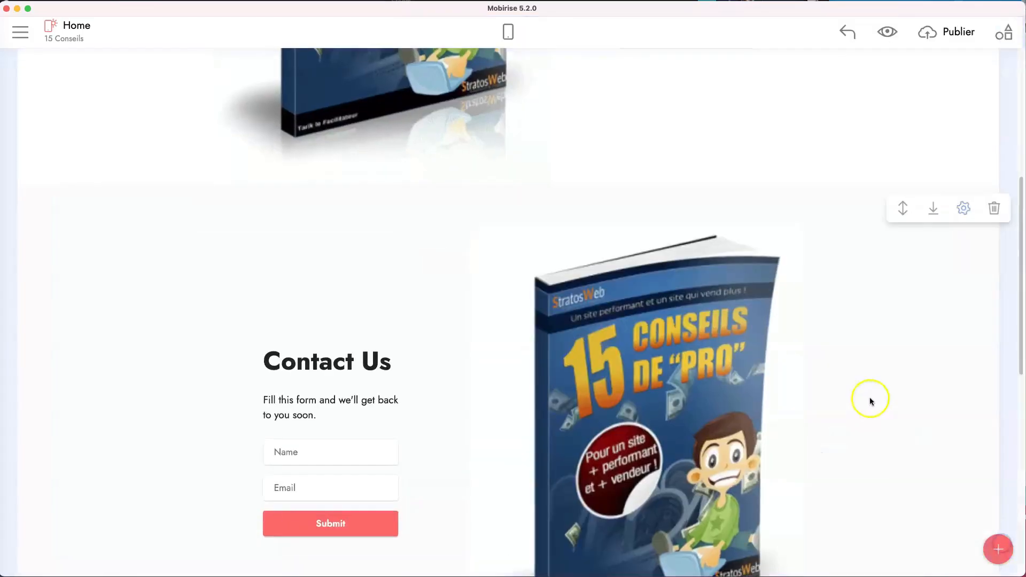
Step: Replace the testimonial block's portrait with couv-15-conseils-400px-e1598518805810.gif from the site library
{"action": "scroll", "coordinate": [756, 377], "scroll_direction": "down", "scroll_amount": 10}
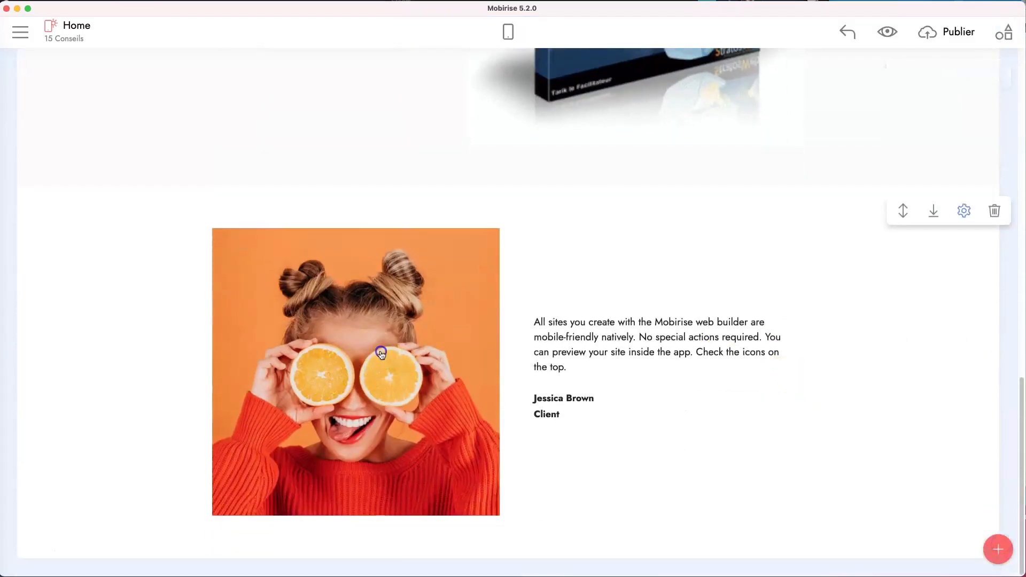
{"action": "left_click", "coordinate": [338, 380]}
{"action": "left_click", "coordinate": [422, 149]}
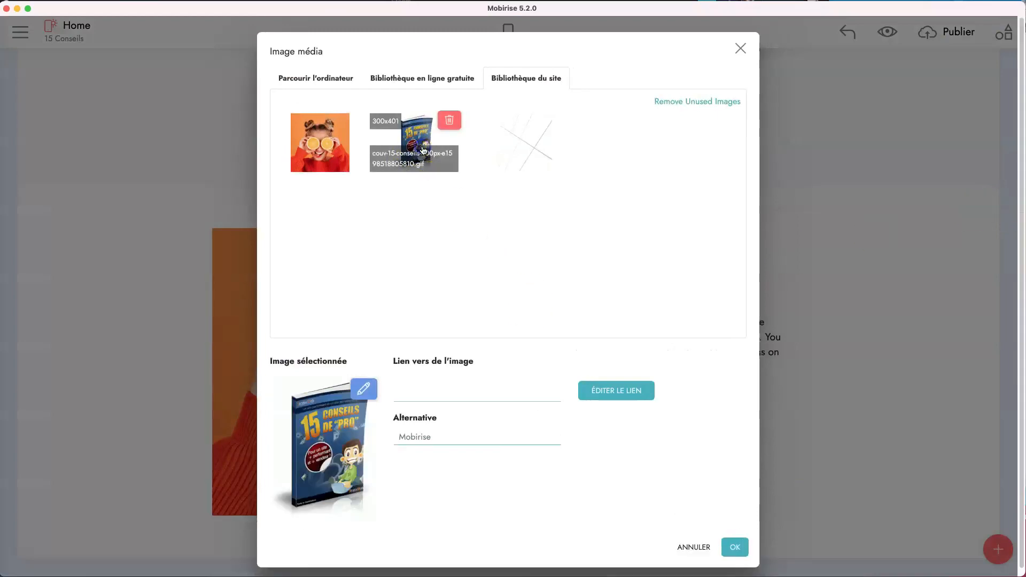
{"action": "left_click", "coordinate": [746, 555]}
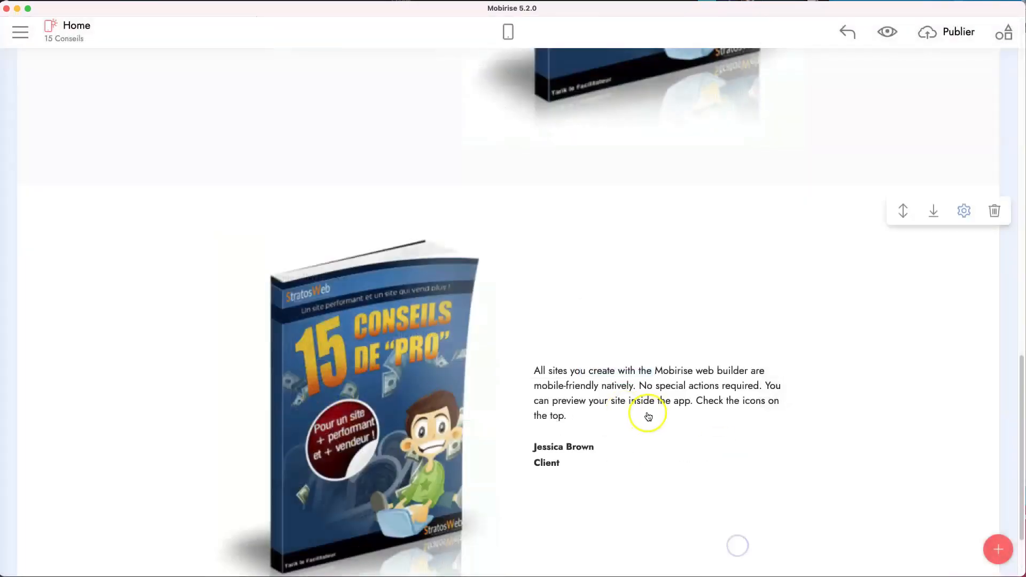
Step: Reduce the testimonial block's image width to its minimum in the block settings
{"action": "left_click", "coordinate": [968, 211]}
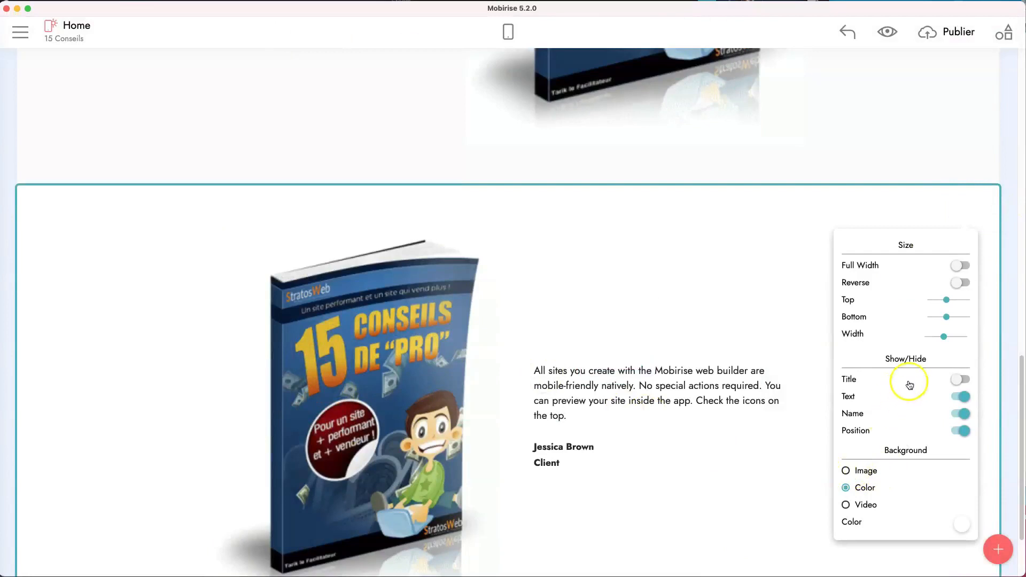
{"action": "left_click_drag", "start_coordinate": [942, 336], "coordinate": [924, 338]}
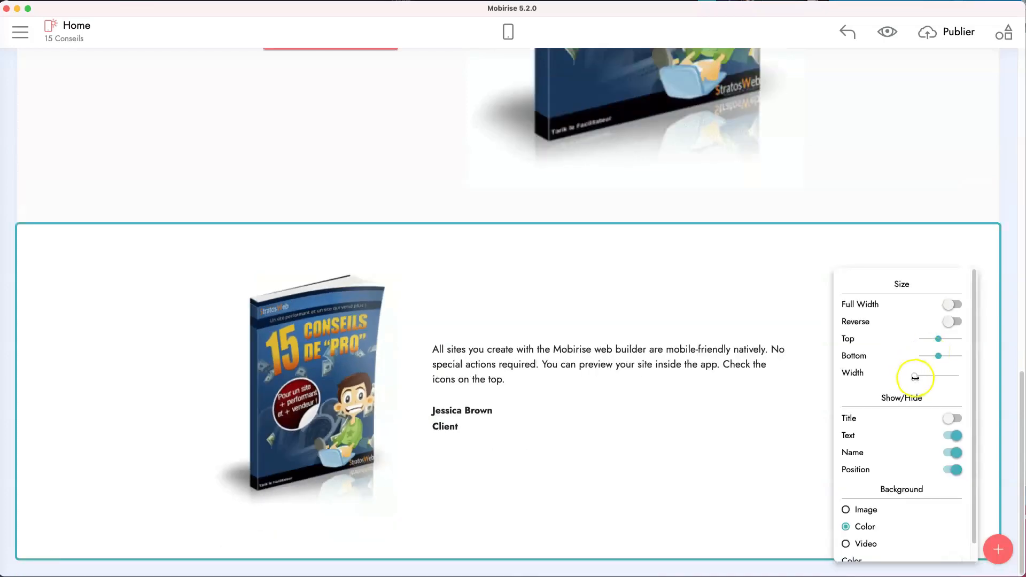
{"action": "left_click_drag", "start_coordinate": [914, 375], "coordinate": [884, 369]}
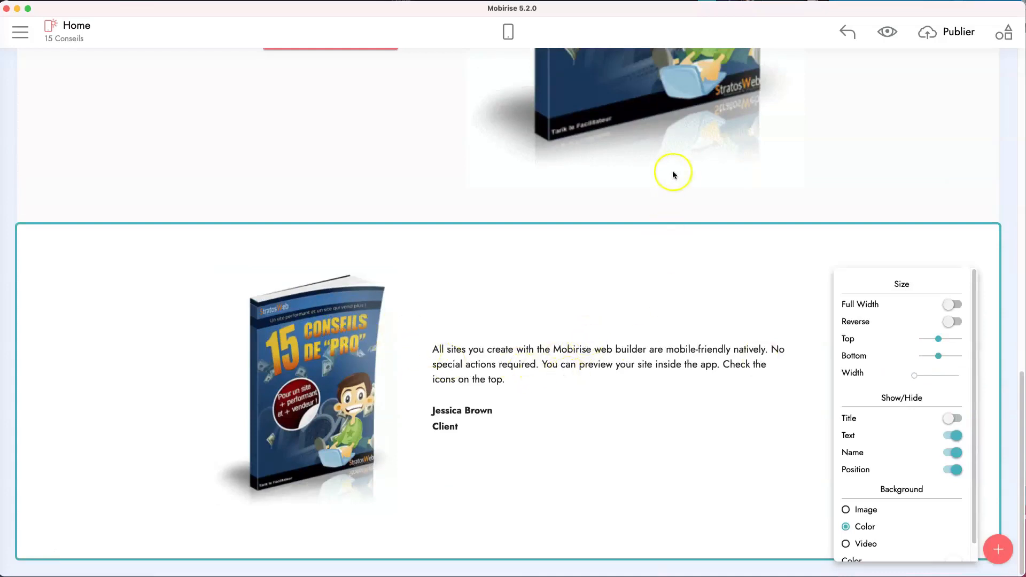
Step: Delete both "Contact Us" form blocks, keeping only the testimonial block with the book cover
{"action": "mouse_move", "coordinate": [702, 208]}
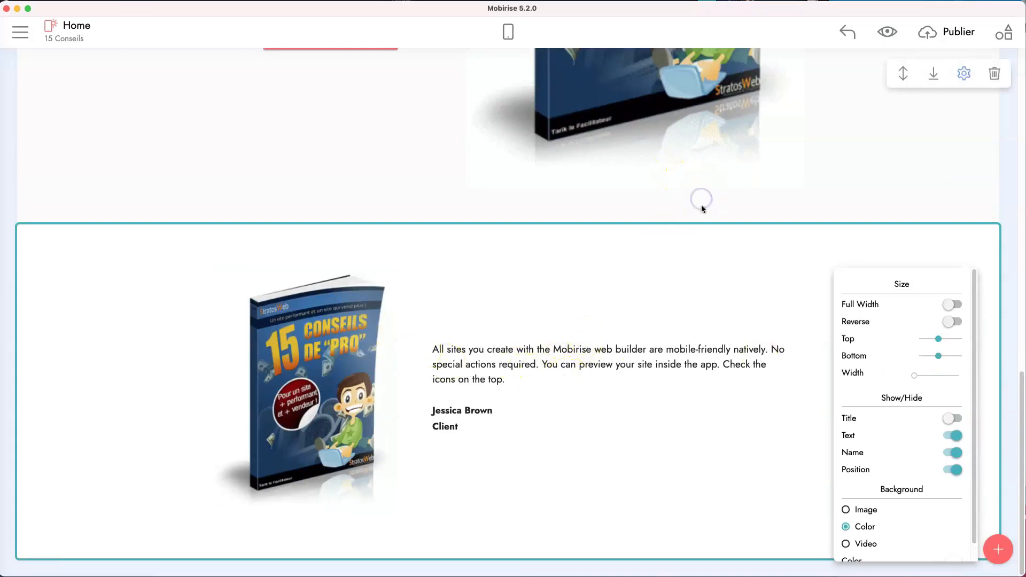
{"action": "scroll", "coordinate": [702, 208], "scroll_direction": "up", "scroll_amount": 10}
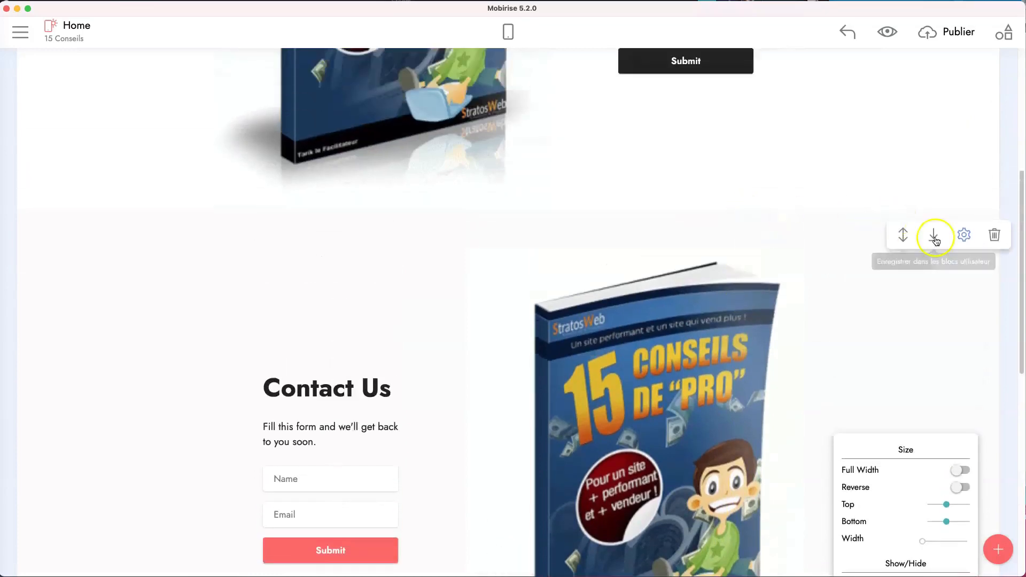
{"action": "left_click", "coordinate": [994, 235]}
{"action": "scroll", "coordinate": [854, 206], "scroll_direction": "up", "scroll_amount": 5}
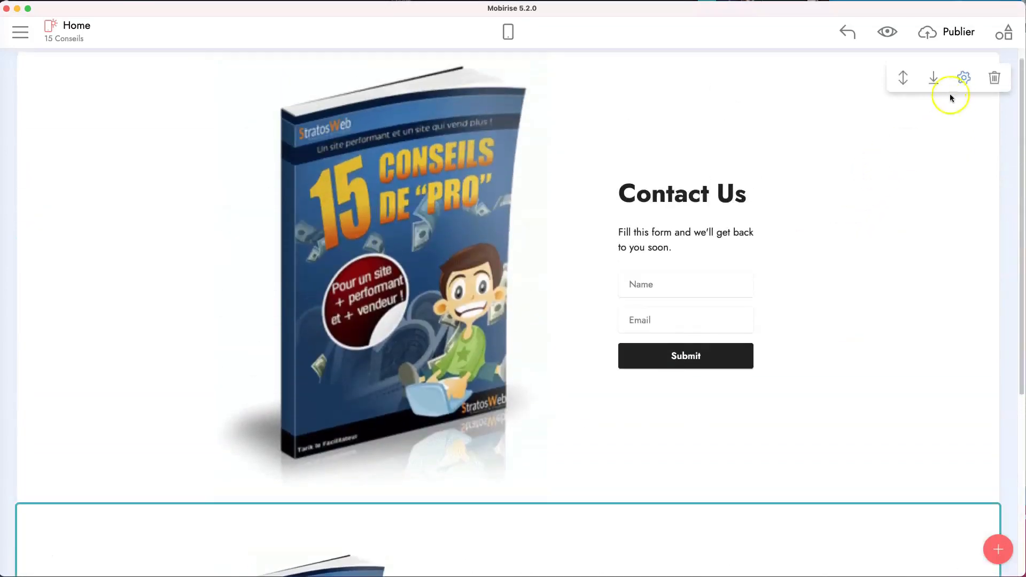
{"action": "left_click", "coordinate": [994, 77]}
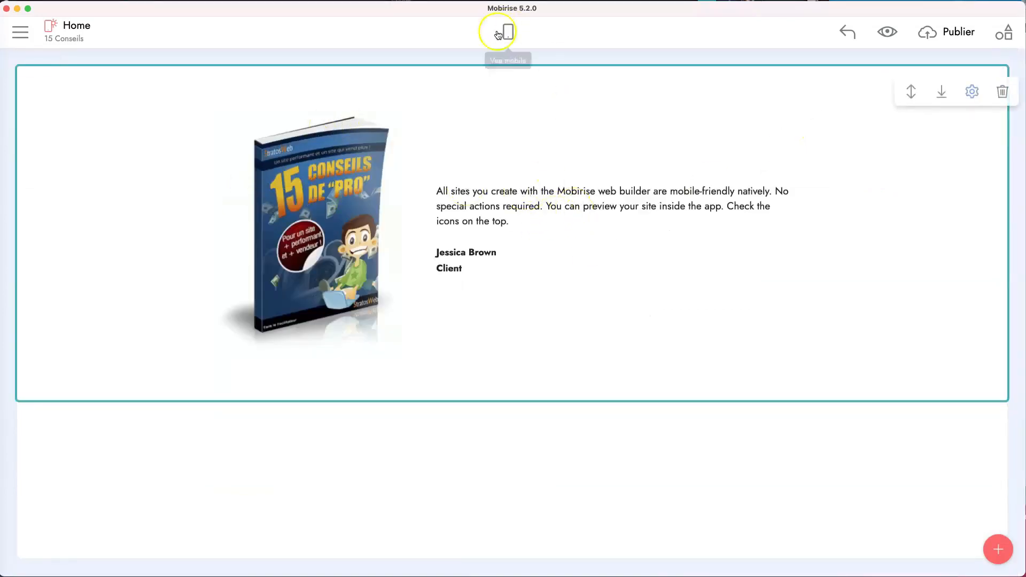
Step: Insert the line "15 conseils de Pro pour rendre votre site plus performant !" above the testimonial paragraph, separated by a blank line
{"action": "left_click", "coordinate": [575, 207]}
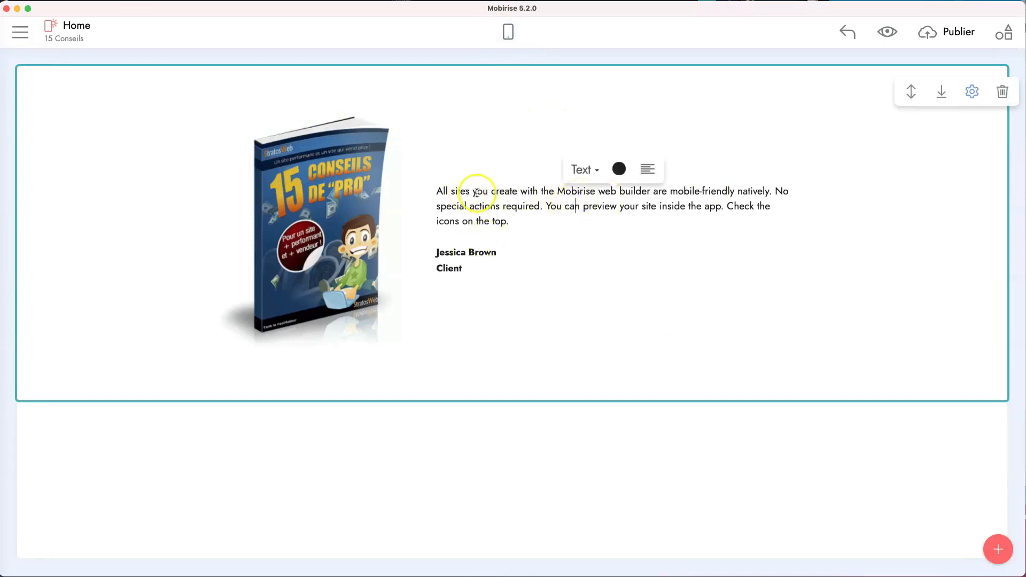
{"action": "left_click", "coordinate": [437, 190]}
{"action": "key", "text": "Return"}
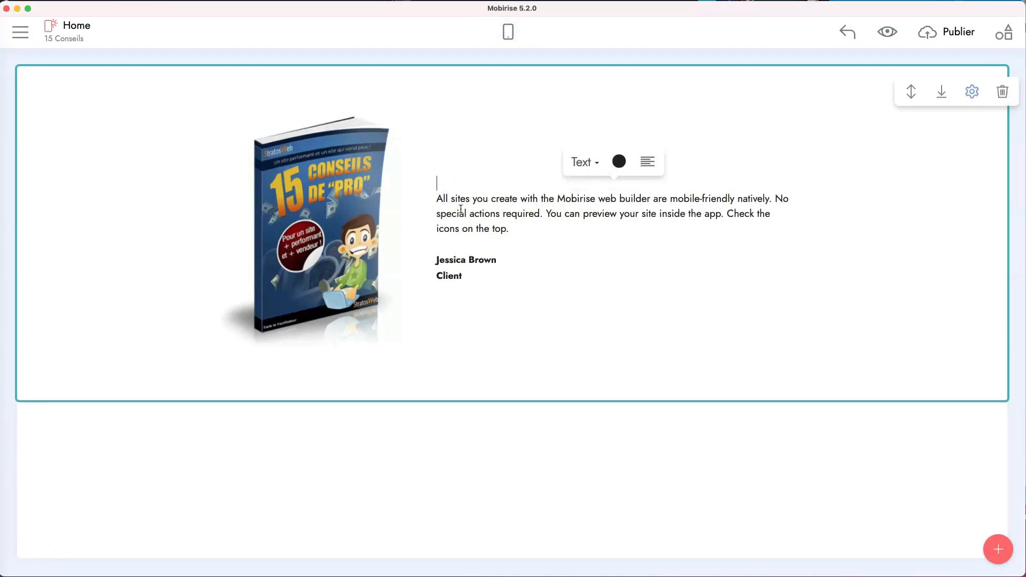
{"action": "key", "text": "Return"}
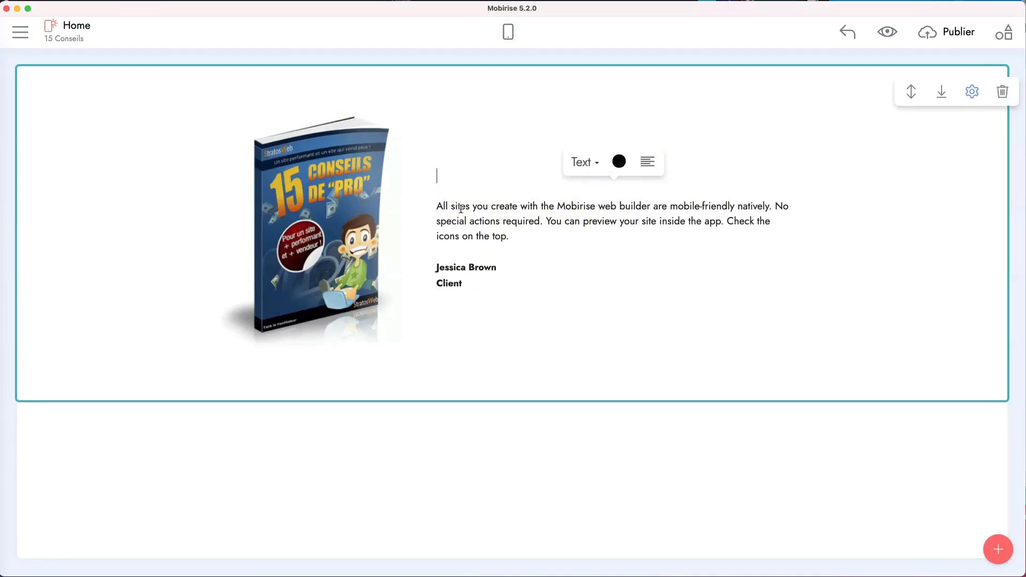
{"action": "type", "text": "Re"}
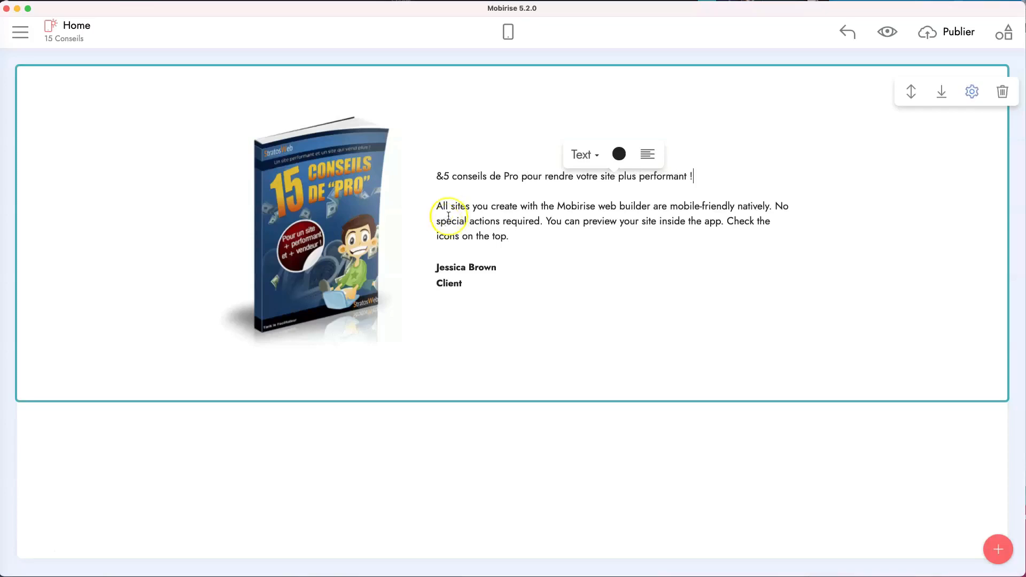
{"action": "left_click_drag", "start_coordinate": [442, 177], "coordinate": [434, 176]}
{"action": "type", "text": "1"}
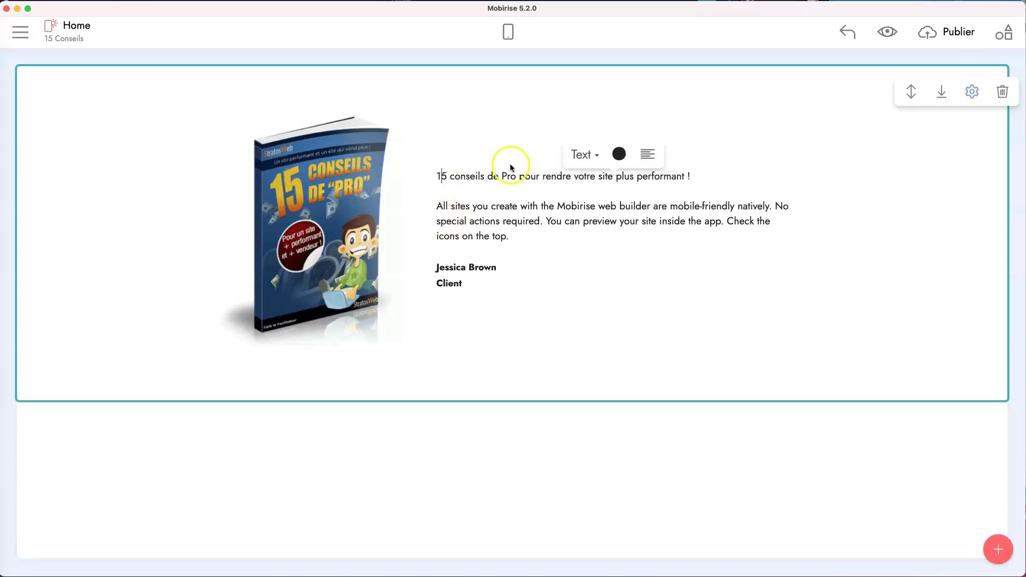
Step: Make the line "15 conseils de Pro pour rendre votre site plus performant !" bold
{"action": "triple_click", "coordinate": [525, 178]}
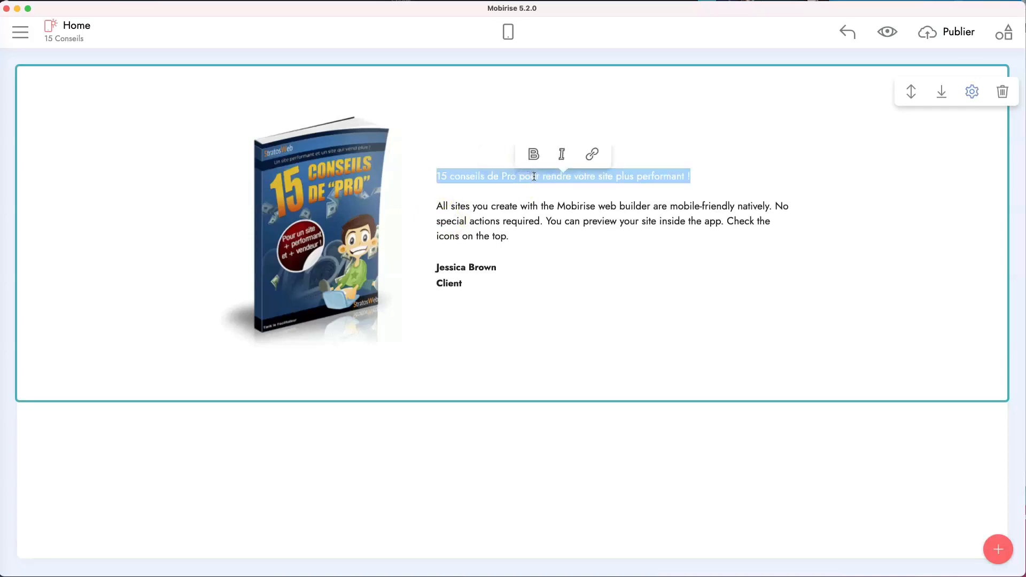
{"action": "left_click", "coordinate": [533, 154]}
{"action": "left_click", "coordinate": [522, 175]}
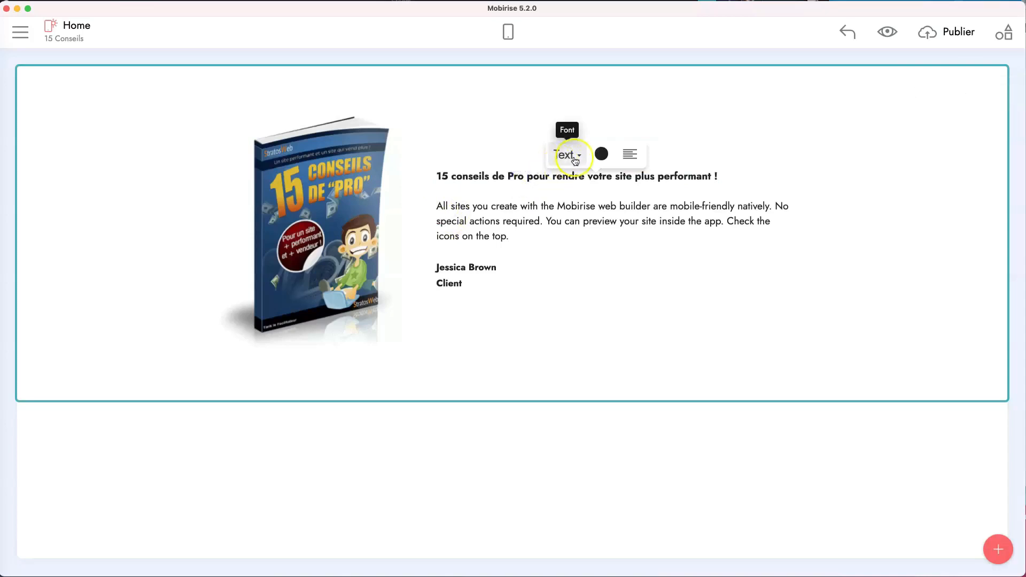
Step: Try the Title 1 and Title 2 styles on the testimonial text and return it to the Text style
{"action": "left_click", "coordinate": [573, 156]}
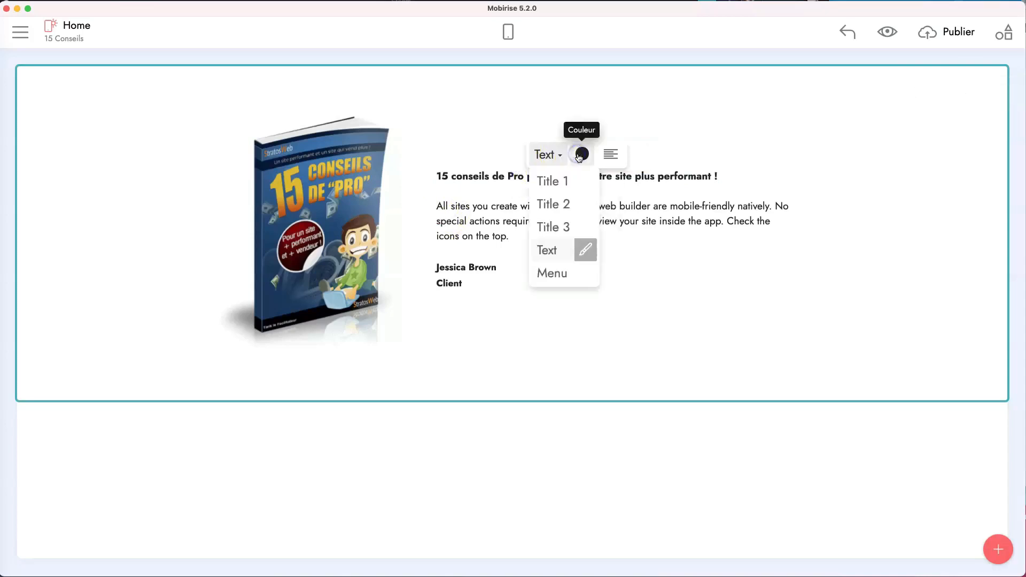
{"action": "left_click", "coordinate": [565, 182]}
{"action": "left_click", "coordinate": [595, 105]}
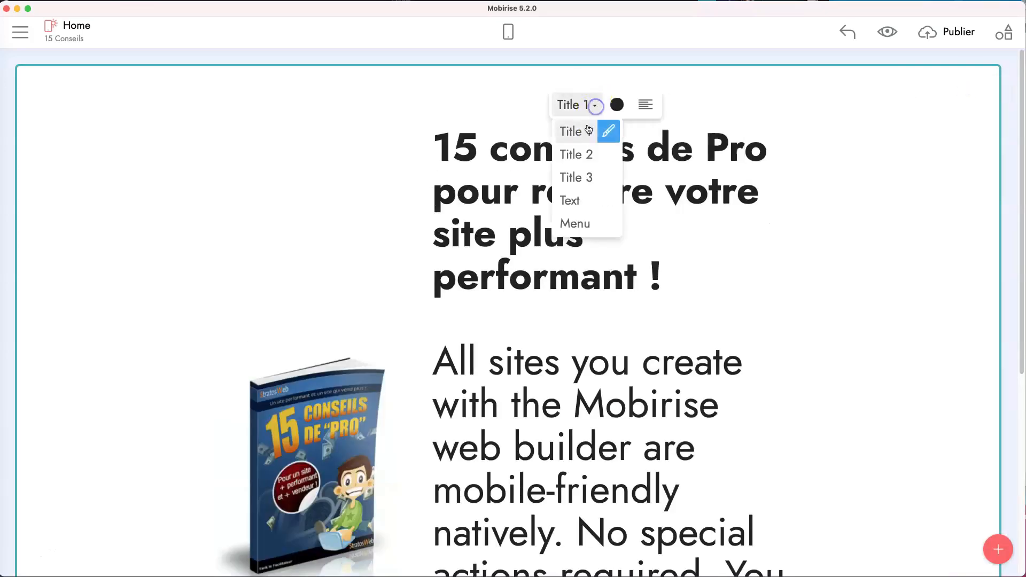
{"action": "left_click", "coordinate": [575, 155]}
{"action": "left_click", "coordinate": [499, 269]}
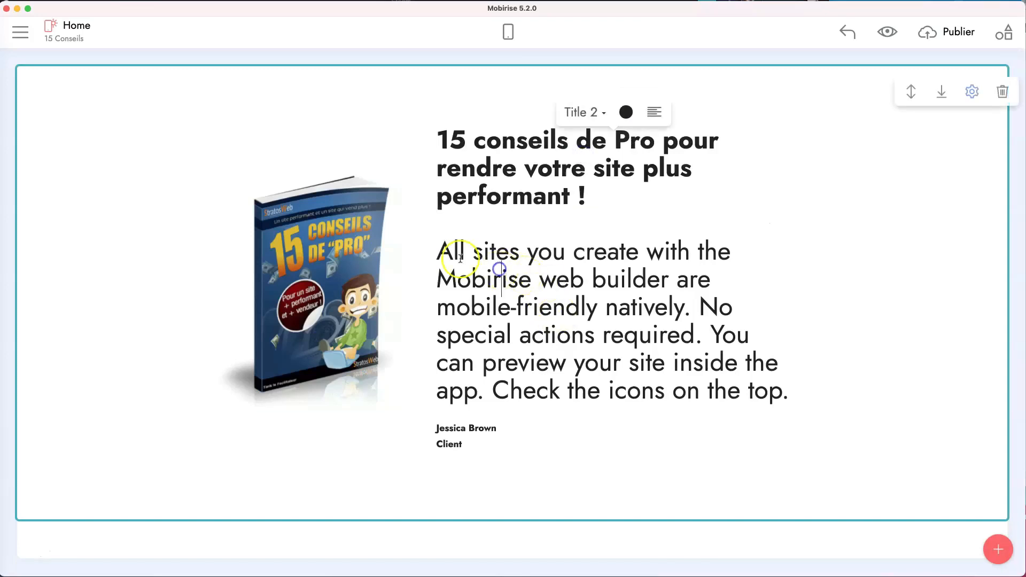
{"action": "left_click", "coordinate": [439, 250]}
{"action": "key", "text": "BackSpace"}
{"action": "key", "text": "BackSpace"}
{"action": "key", "text": "Return"}
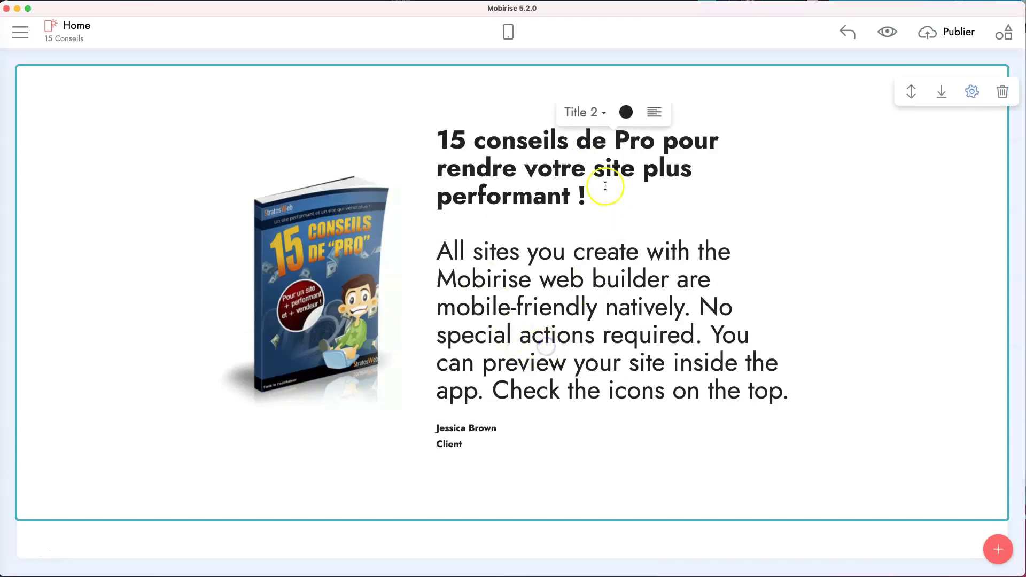
{"action": "left_click", "coordinate": [601, 114]}
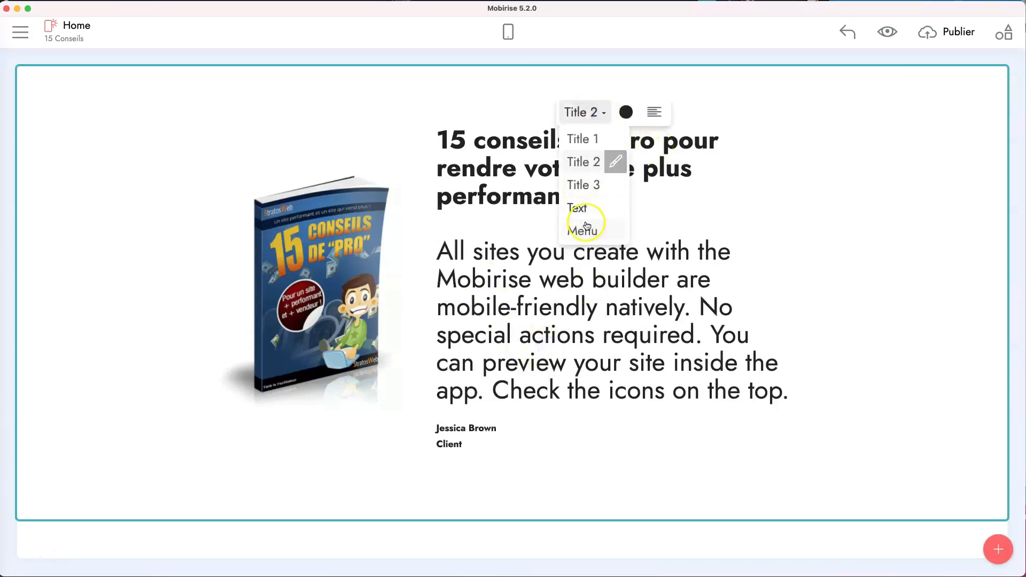
{"action": "left_click", "coordinate": [577, 208]}
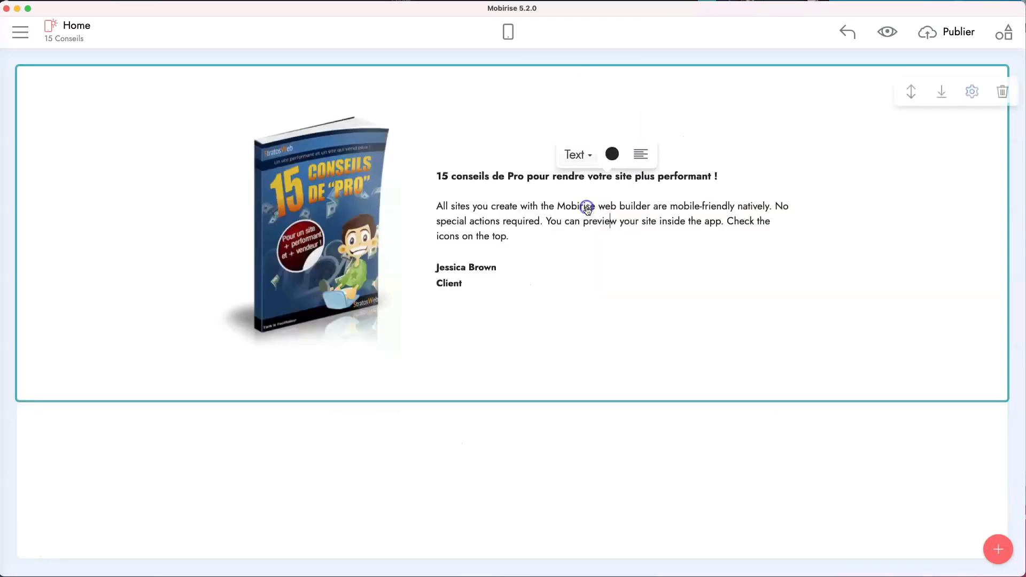
Step: Apply the Title 3 style to the headline and paragraph beside the book cover
{"action": "left_click", "coordinate": [501, 177]}
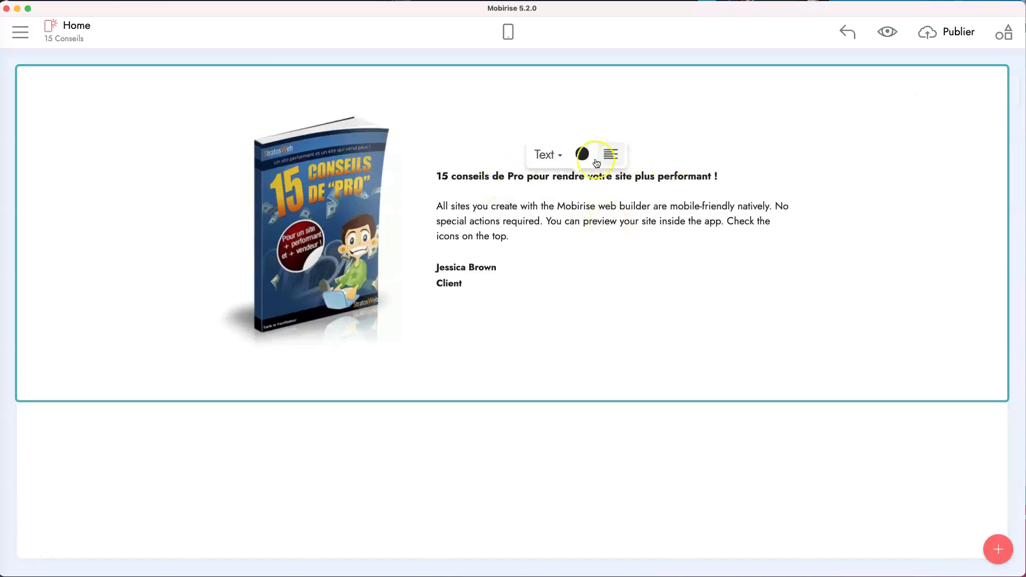
{"action": "left_click", "coordinate": [561, 157]}
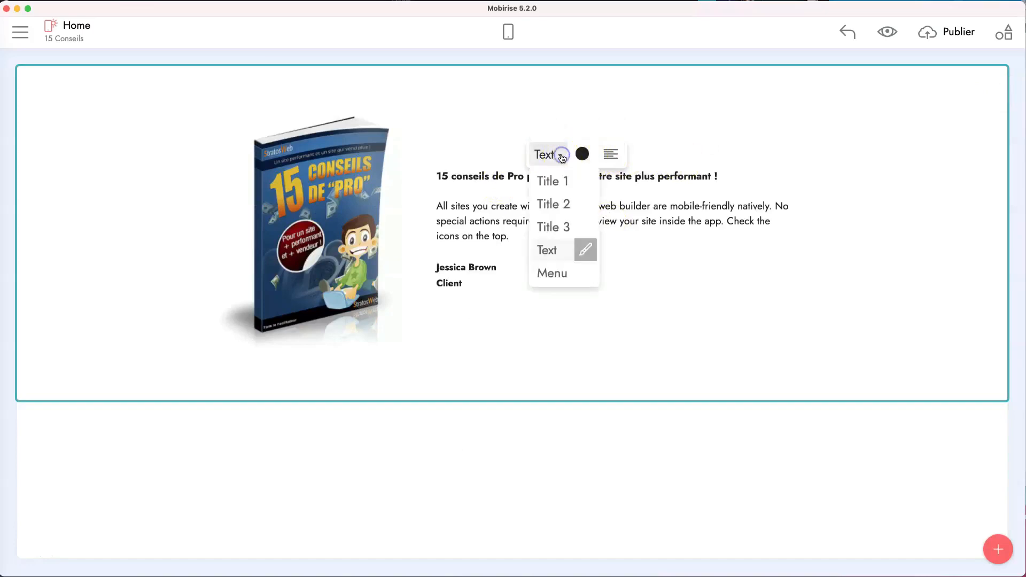
{"action": "left_click", "coordinate": [553, 229]}
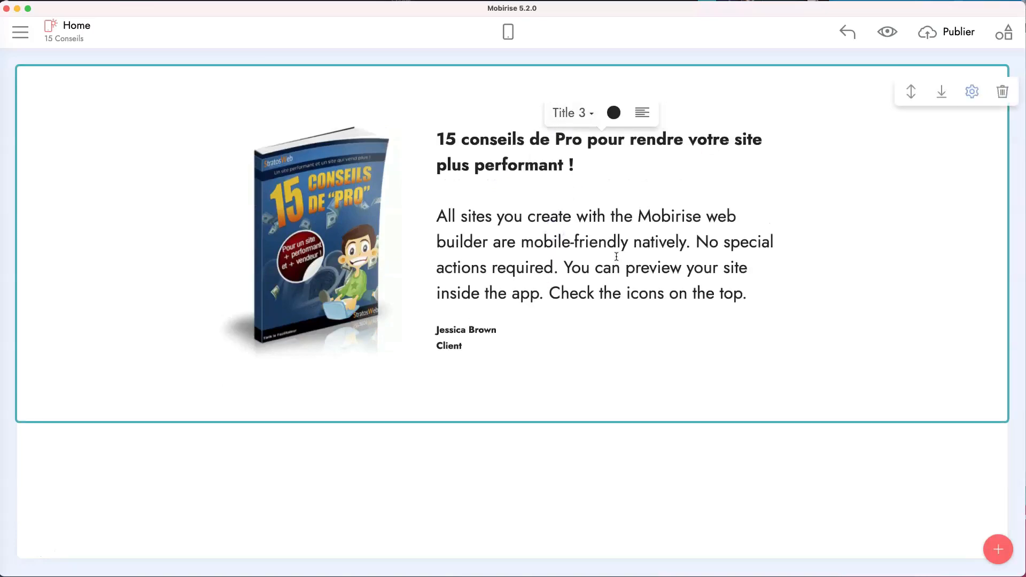
Step: Delete the author's name and the "Client" label below the testimonial paragraph
{"action": "left_click", "coordinate": [523, 336]}
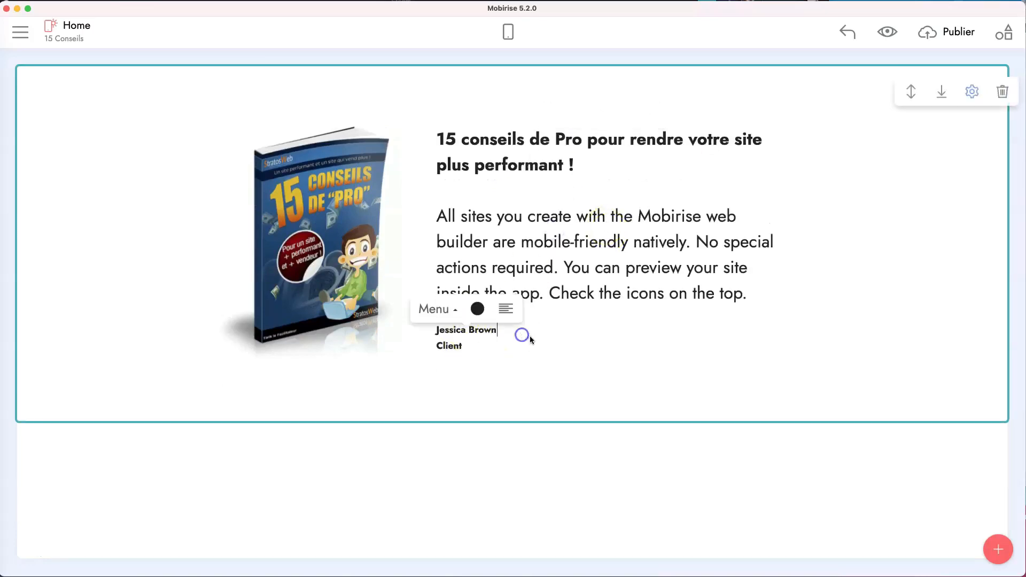
{"action": "double_click", "coordinate": [479, 346]}
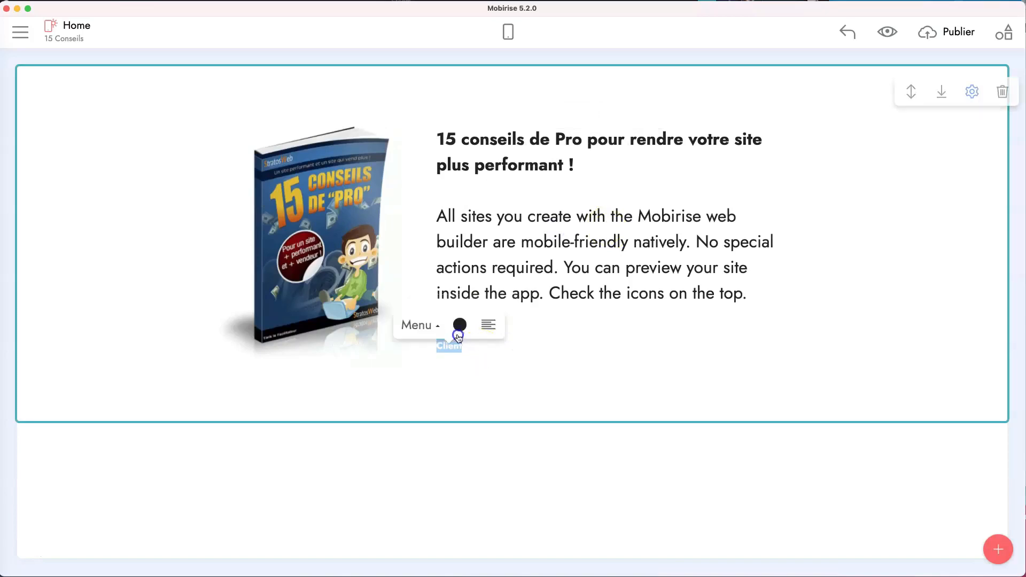
{"action": "key", "text": "BackSpace"}
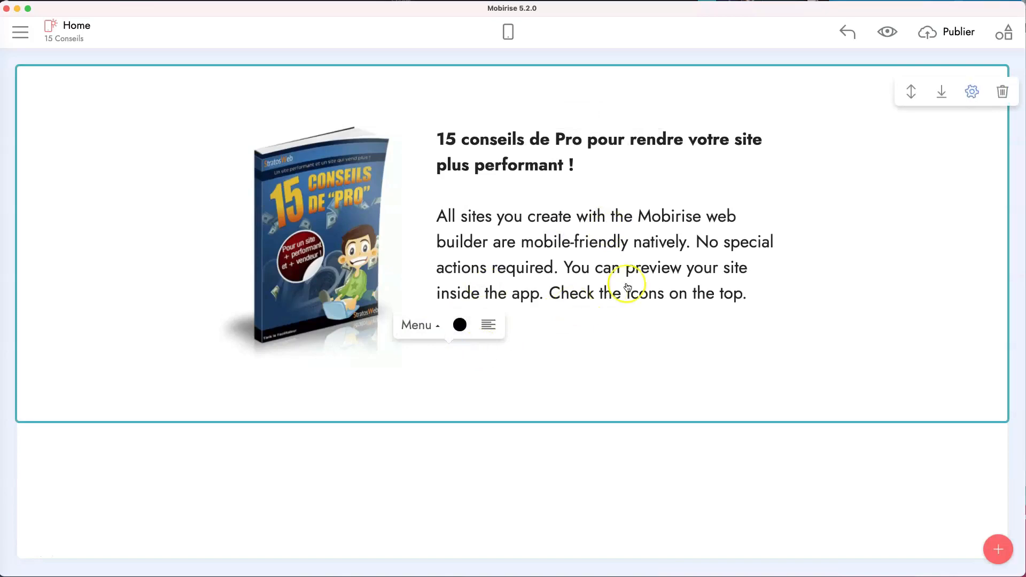
{"action": "left_click", "coordinate": [611, 270]}
{"action": "triple_click", "coordinate": [518, 327]}
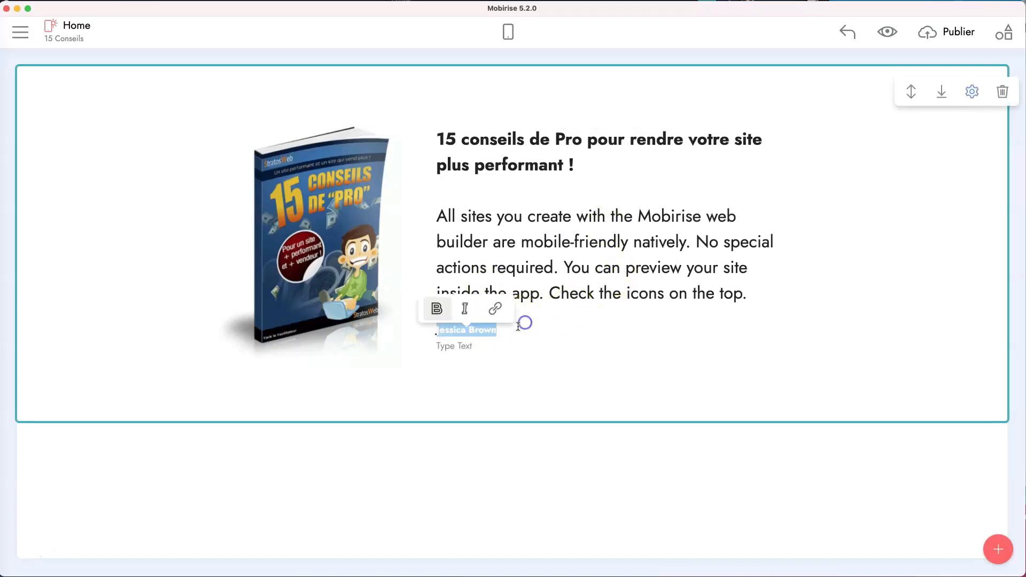
{"action": "key", "text": "BackSpace"}
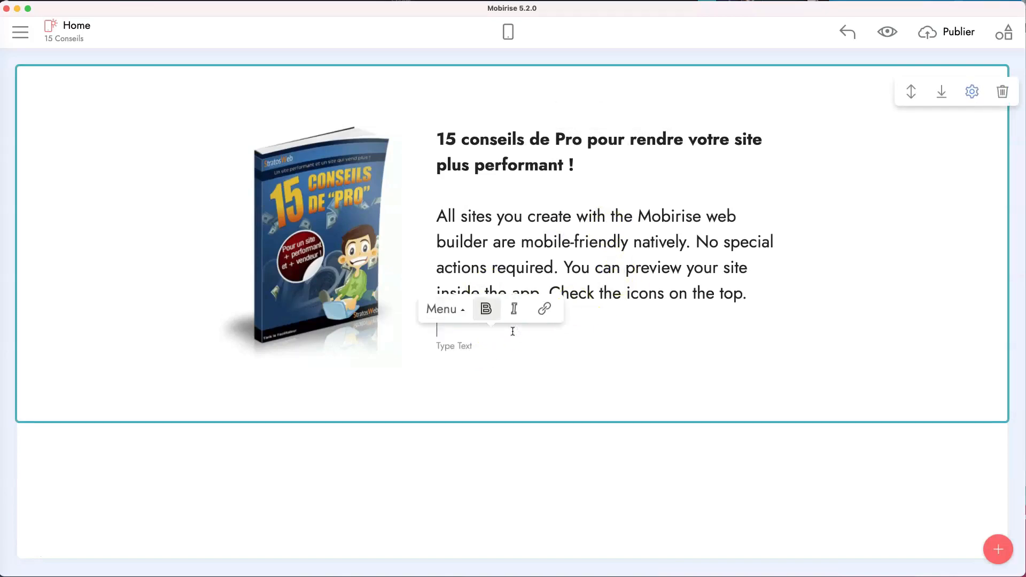
{"action": "left_click", "coordinate": [584, 287]}
{"action": "left_click", "coordinate": [466, 332]}
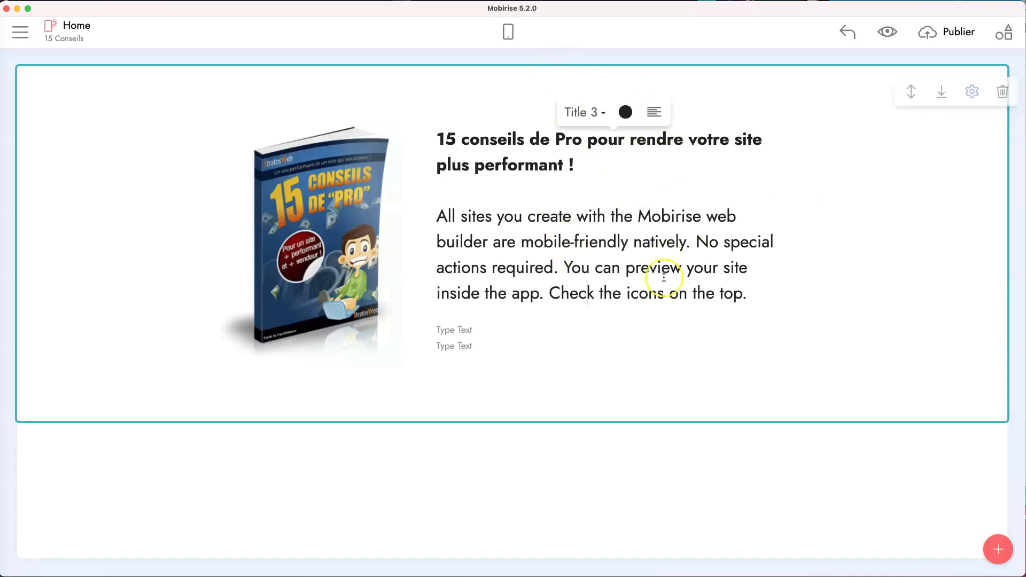
Step: Add the "Contacts" form block with Name, Email, Your Site and Message fields below the book cover block
{"action": "left_click", "coordinate": [997, 549]}
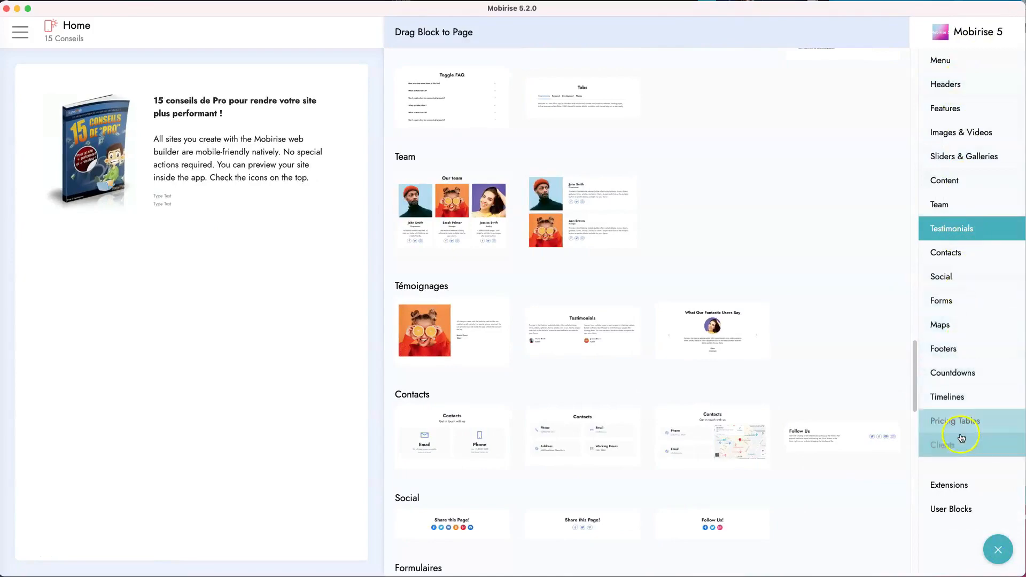
{"action": "left_click", "coordinate": [974, 95]}
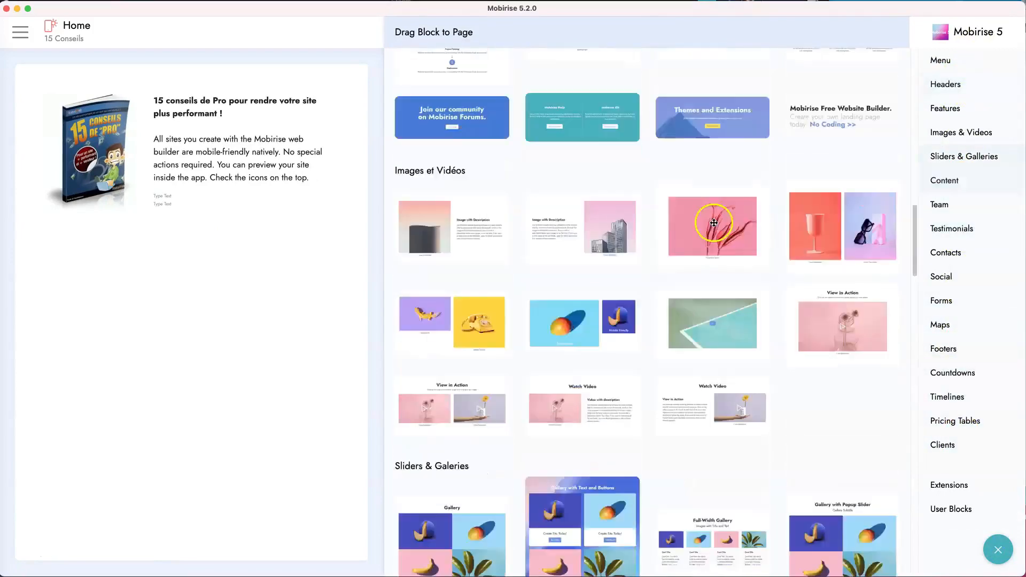
{"action": "scroll", "coordinate": [714, 222], "scroll_direction": "down", "scroll_amount": 10}
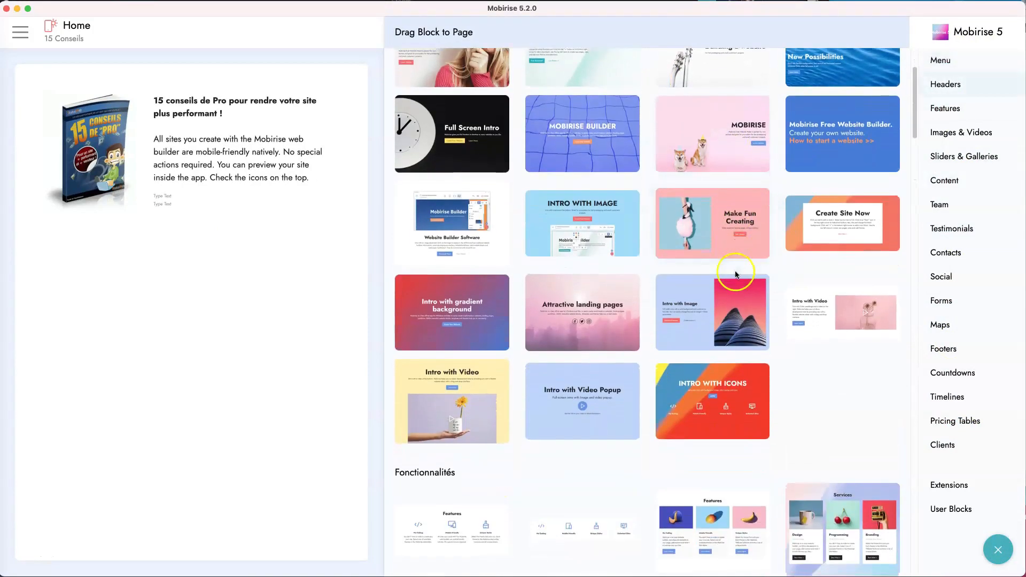
{"action": "scroll", "coordinate": [736, 274], "scroll_direction": "down", "scroll_amount": 12}
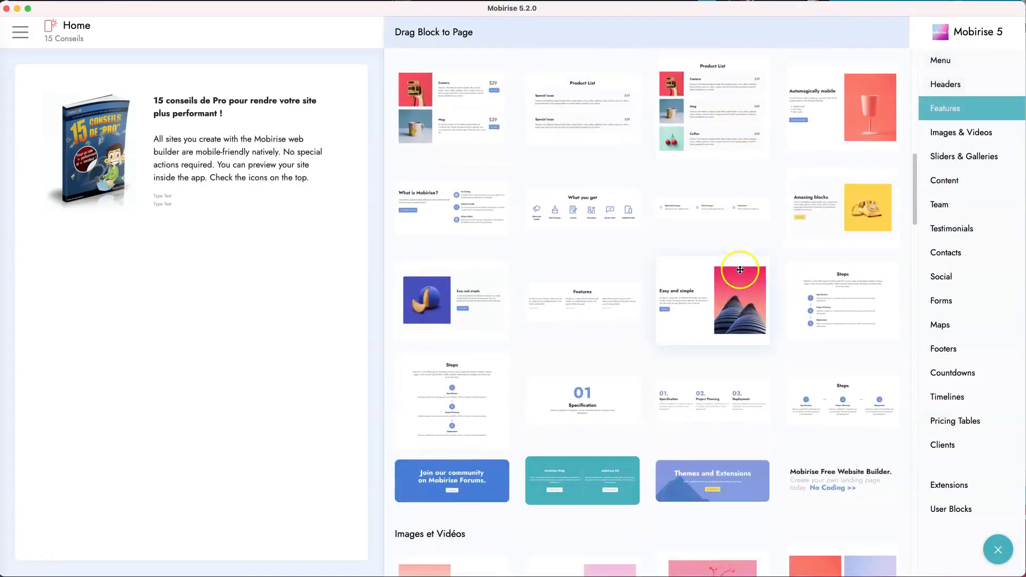
{"action": "scroll", "coordinate": [739, 270], "scroll_direction": "down", "scroll_amount": 6}
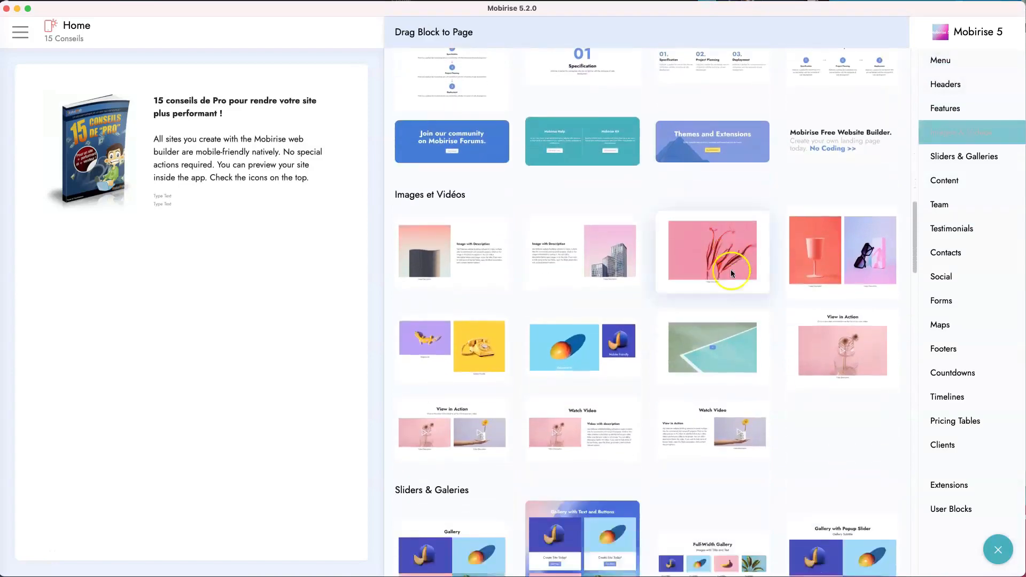
{"action": "scroll", "coordinate": [731, 271], "scroll_direction": "down", "scroll_amount": 10}
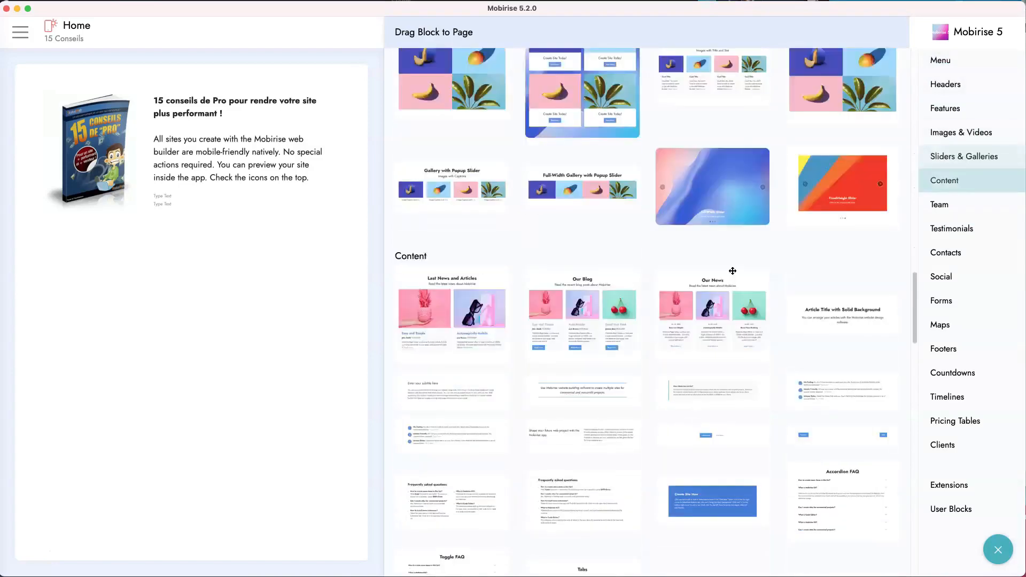
{"action": "scroll", "coordinate": [734, 273], "scroll_direction": "down", "scroll_amount": 12}
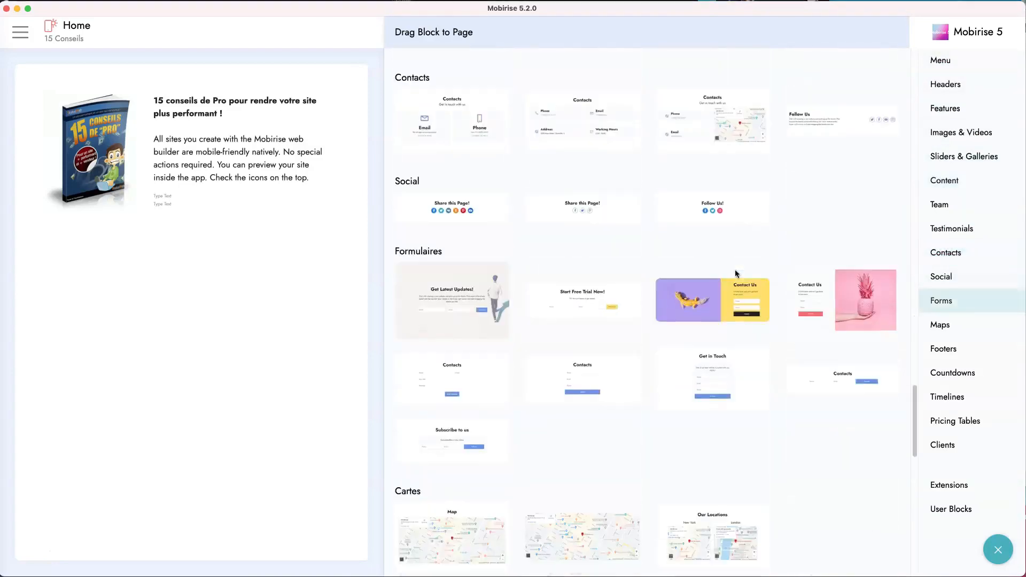
{"action": "scroll", "coordinate": [735, 269], "scroll_direction": "down", "scroll_amount": 3}
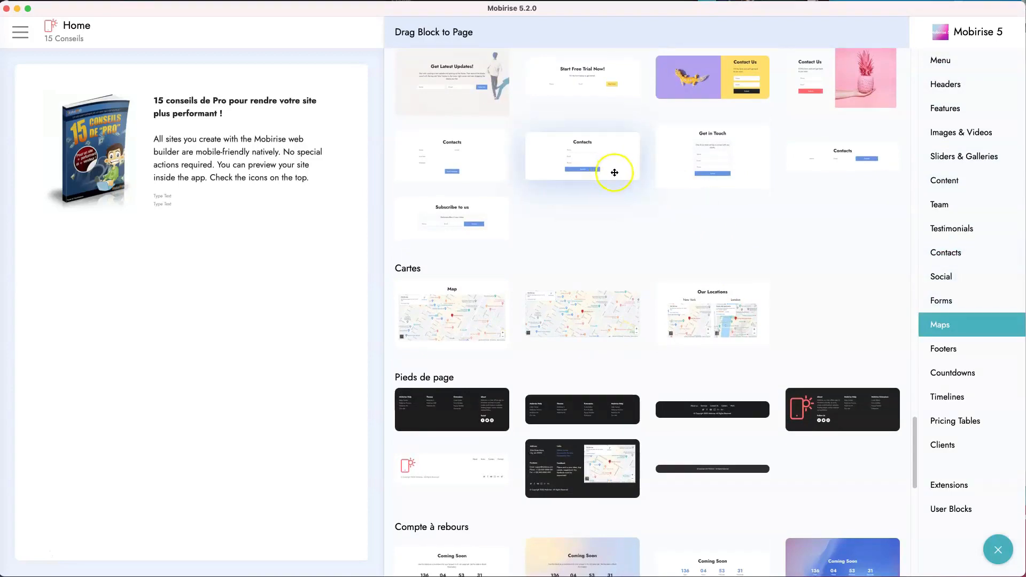
{"action": "left_click", "coordinate": [477, 157]}
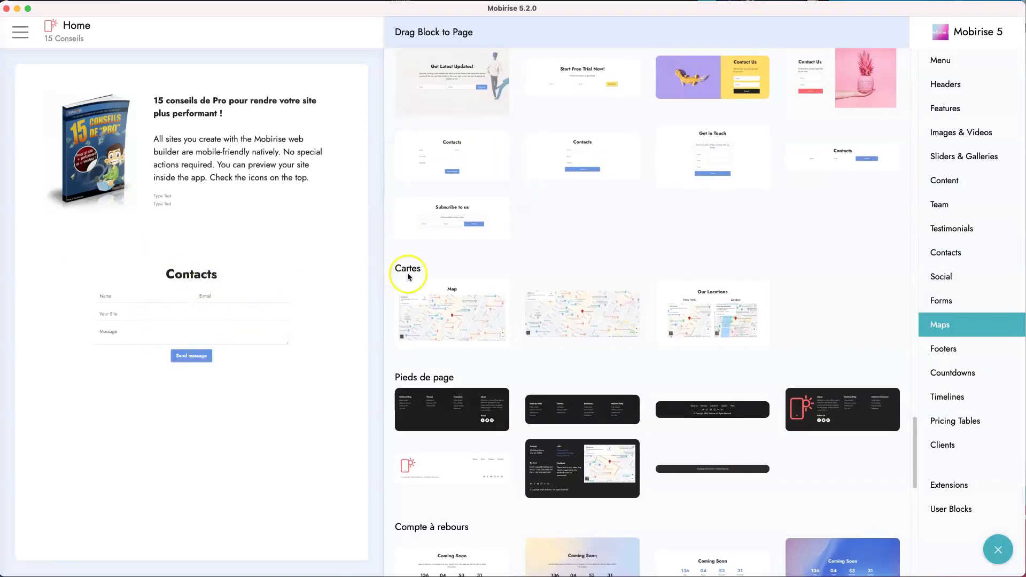
Step: Browse the block library from the maps, footers and countdowns back to the menu and headers for a block suited to a page title
{"action": "scroll", "coordinate": [679, 284], "scroll_direction": "down", "scroll_amount": 6}
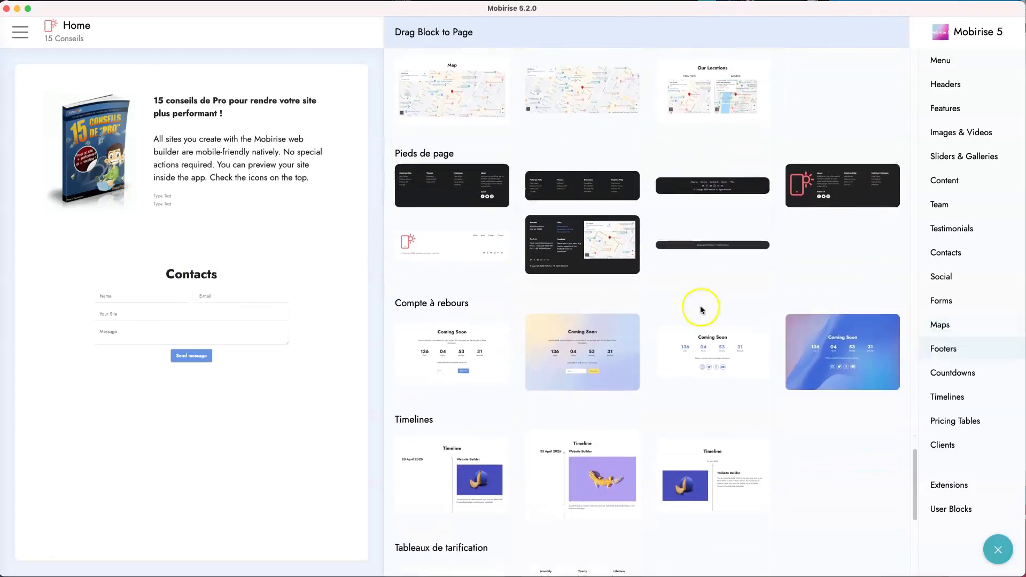
{"action": "scroll", "coordinate": [707, 307], "scroll_direction": "down", "scroll_amount": 6}
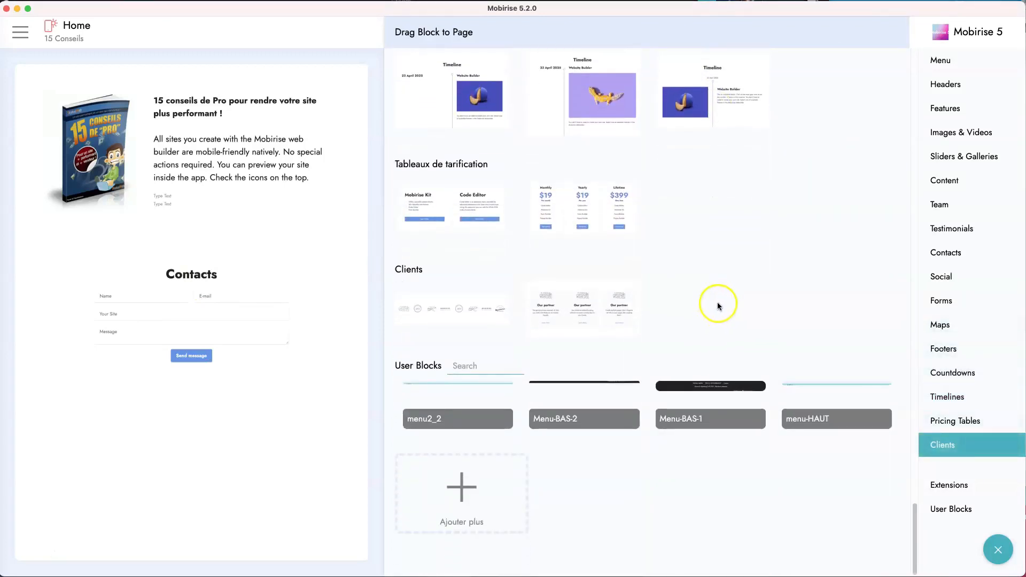
{"action": "scroll", "coordinate": [717, 305], "scroll_direction": "up", "scroll_amount": 6}
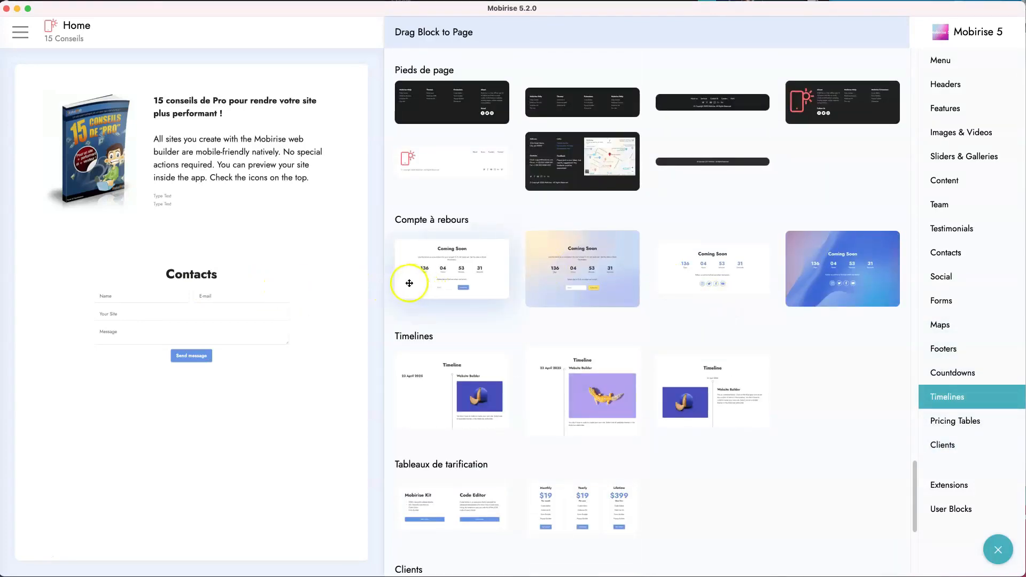
{"action": "scroll", "coordinate": [543, 247], "scroll_direction": "up", "scroll_amount": 10}
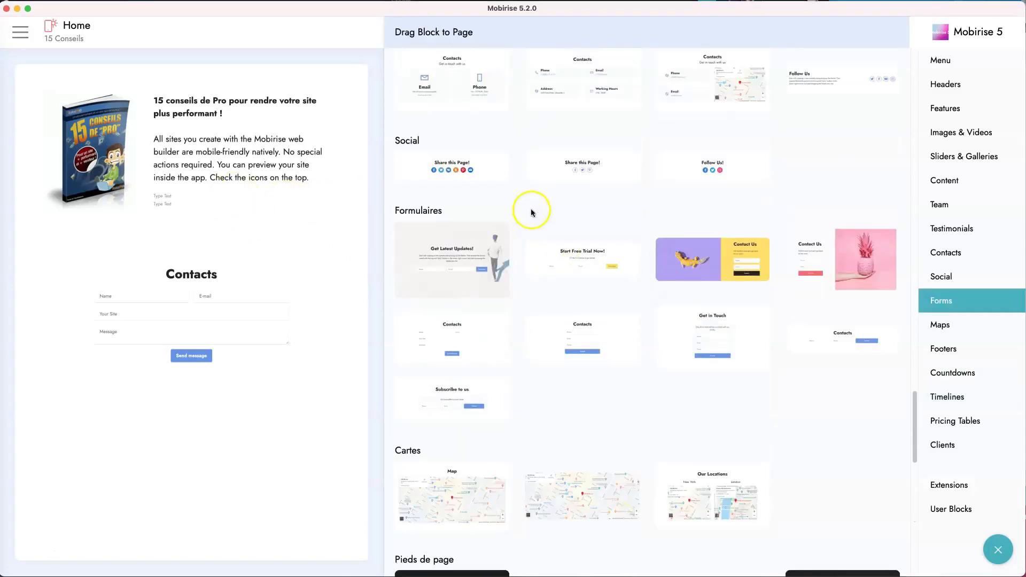
{"action": "scroll", "coordinate": [624, 199], "scroll_direction": "up", "scroll_amount": 4}
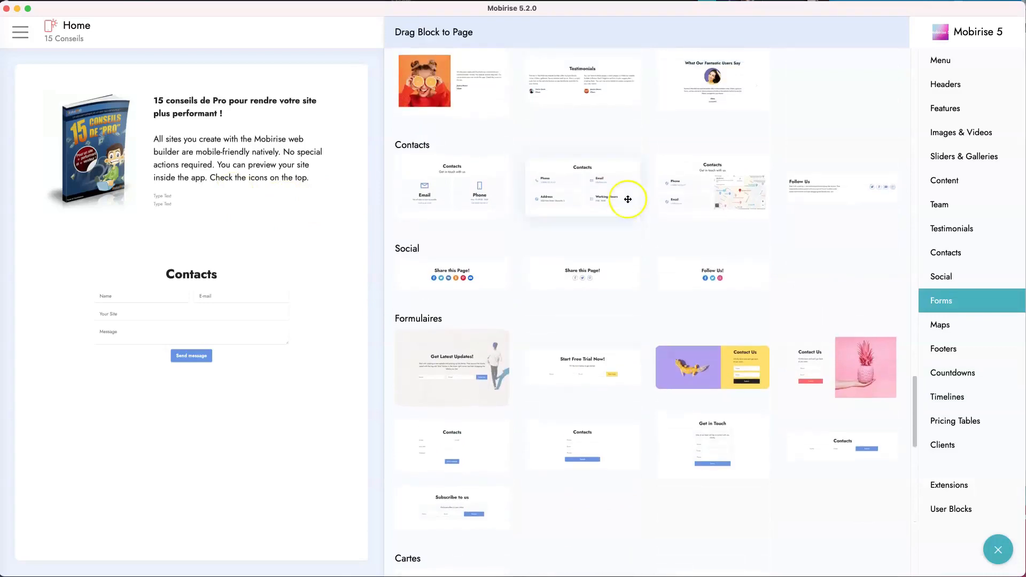
{"action": "scroll", "coordinate": [620, 202], "scroll_direction": "up", "scroll_amount": 6}
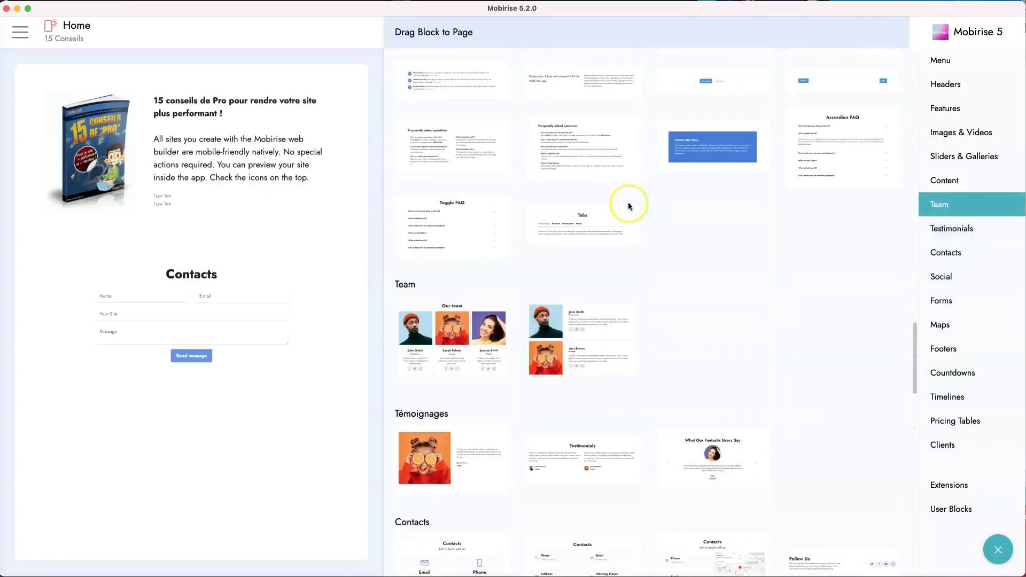
{"action": "scroll", "coordinate": [628, 204], "scroll_direction": "up", "scroll_amount": 3}
{"action": "scroll", "coordinate": [628, 206], "scroll_direction": "up", "scroll_amount": 10}
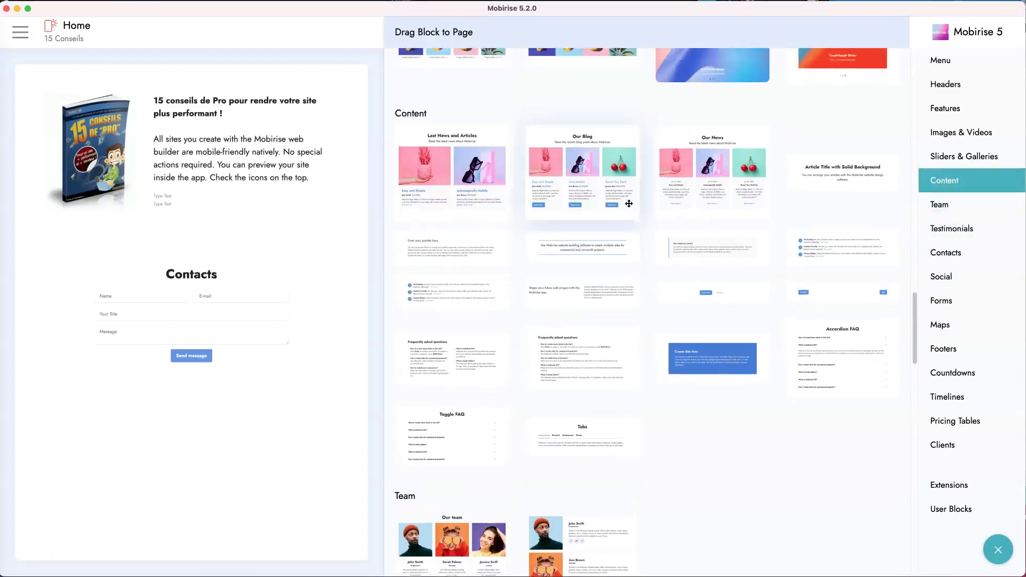
{"action": "scroll", "coordinate": [629, 204], "scroll_direction": "up", "scroll_amount": 5}
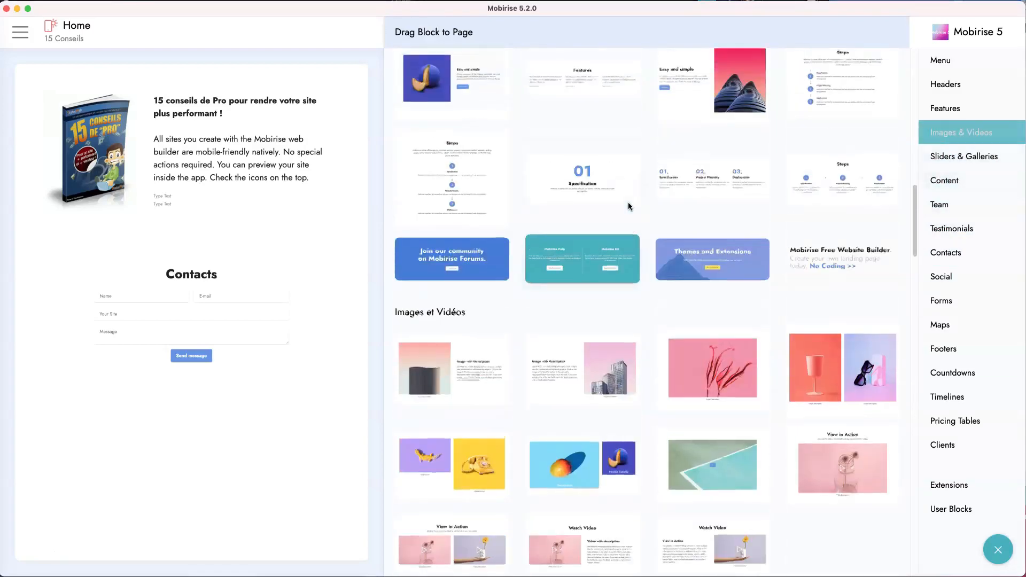
{"action": "scroll", "coordinate": [628, 205], "scroll_direction": "up", "scroll_amount": 5}
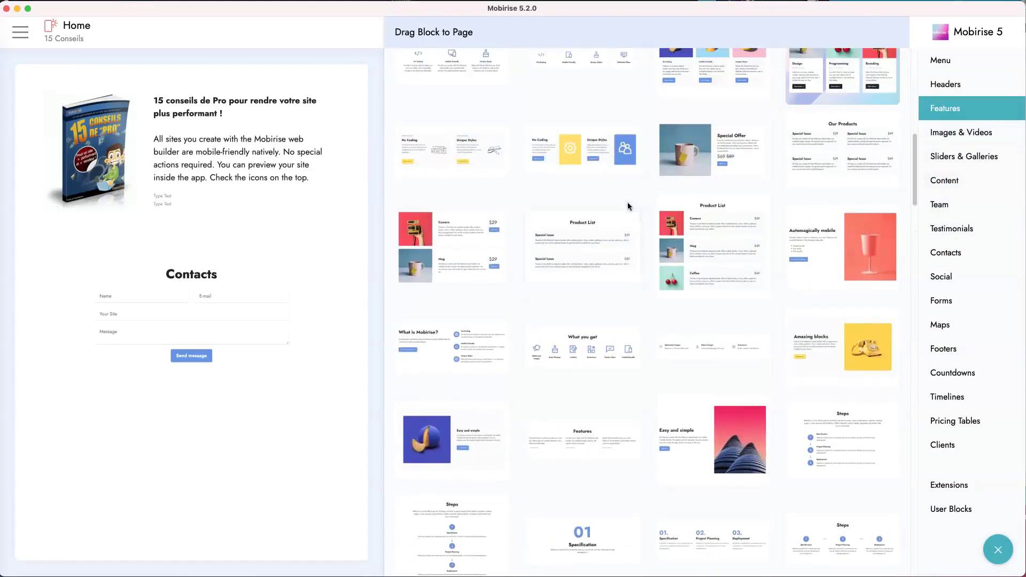
{"action": "scroll", "coordinate": [627, 203], "scroll_direction": "down", "scroll_amount": 4}
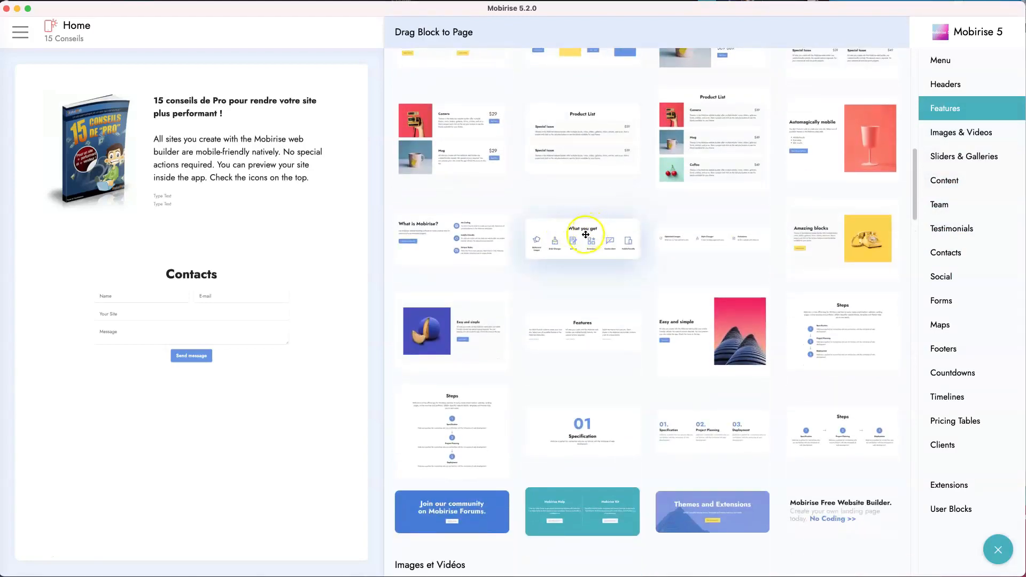
{"action": "scroll", "coordinate": [617, 212], "scroll_direction": "up", "scroll_amount": 10}
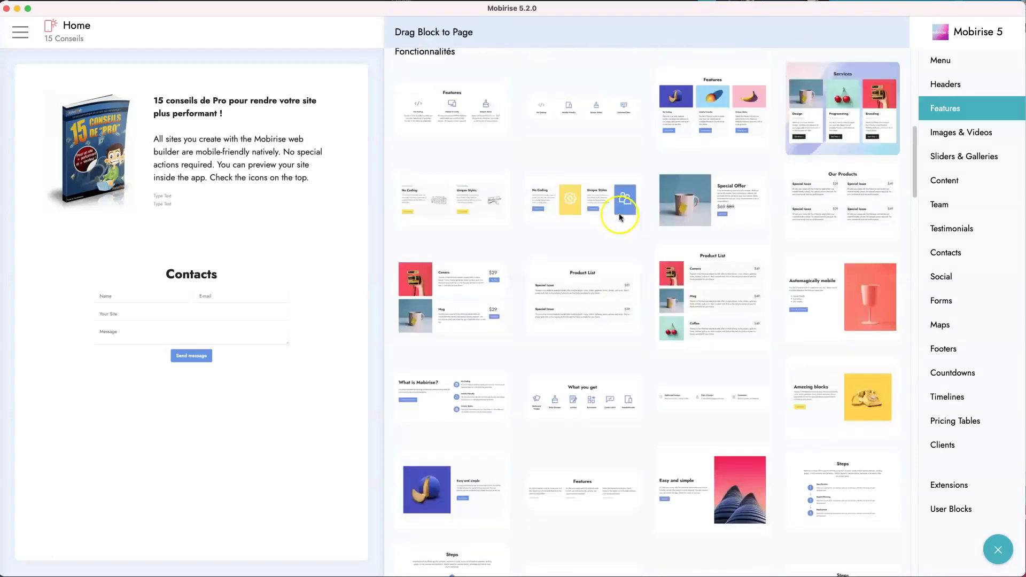
{"action": "scroll", "coordinate": [618, 215], "scroll_direction": "up", "scroll_amount": 7}
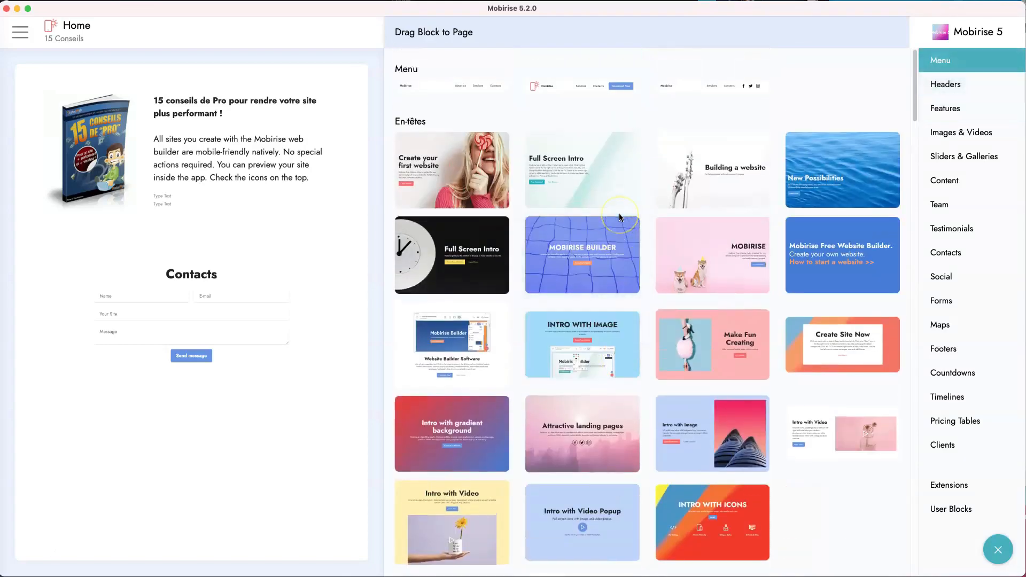
Step: Add the text-only three-column "Features" block to the page and move it to the very top, above the book cover block
{"action": "scroll", "coordinate": [619, 216], "scroll_direction": "down", "scroll_amount": 17}
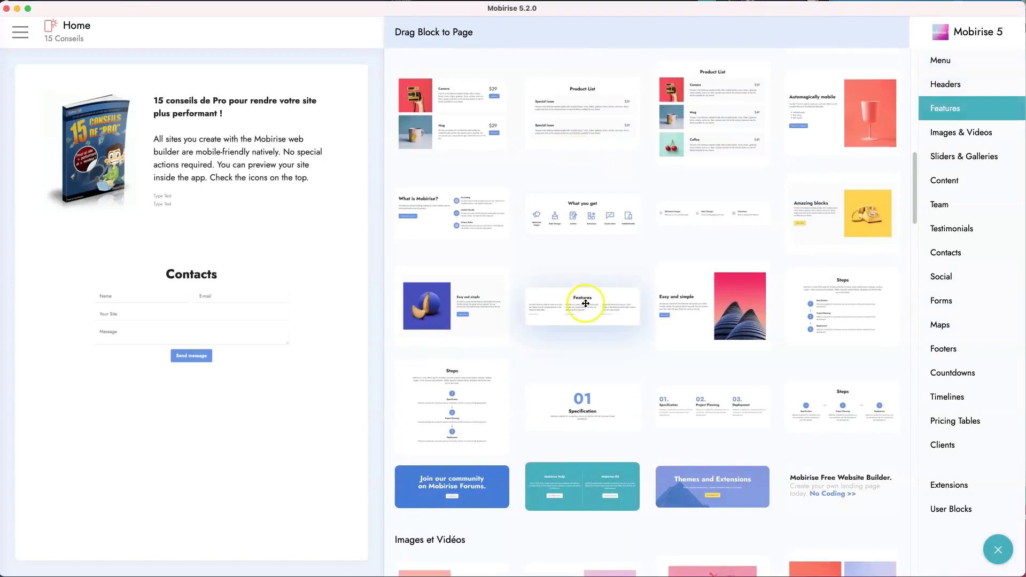
{"action": "left_click_drag", "start_coordinate": [585, 303], "coordinate": [262, 442]}
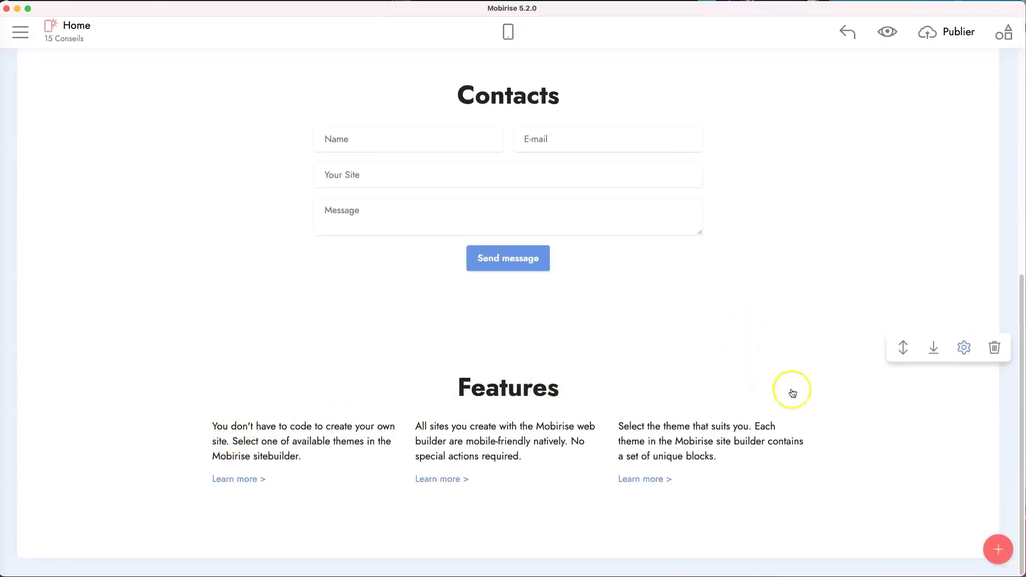
{"action": "left_click", "coordinate": [903, 347]}
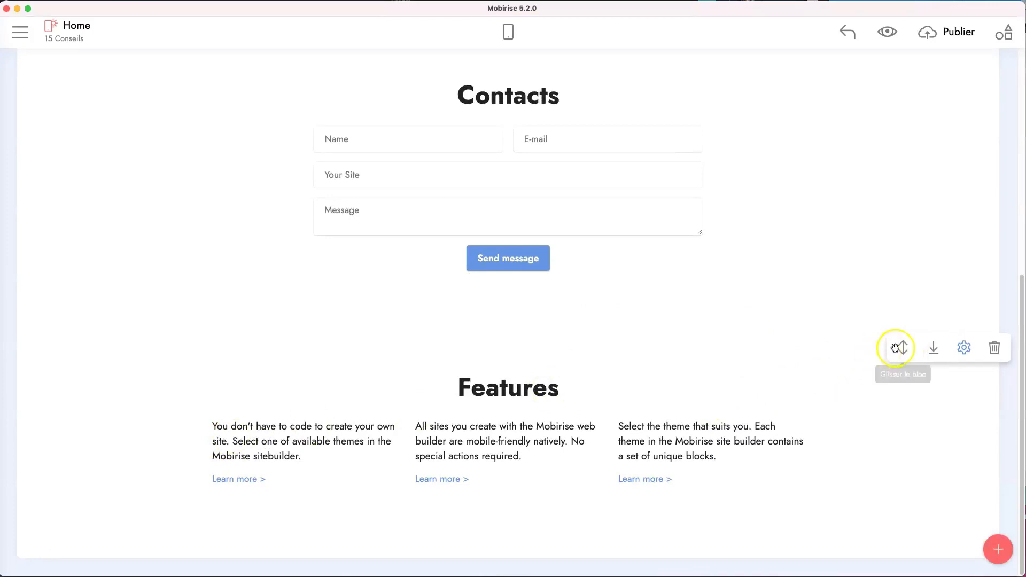
{"action": "left_click_drag", "start_coordinate": [894, 346], "coordinate": [566, 88]}
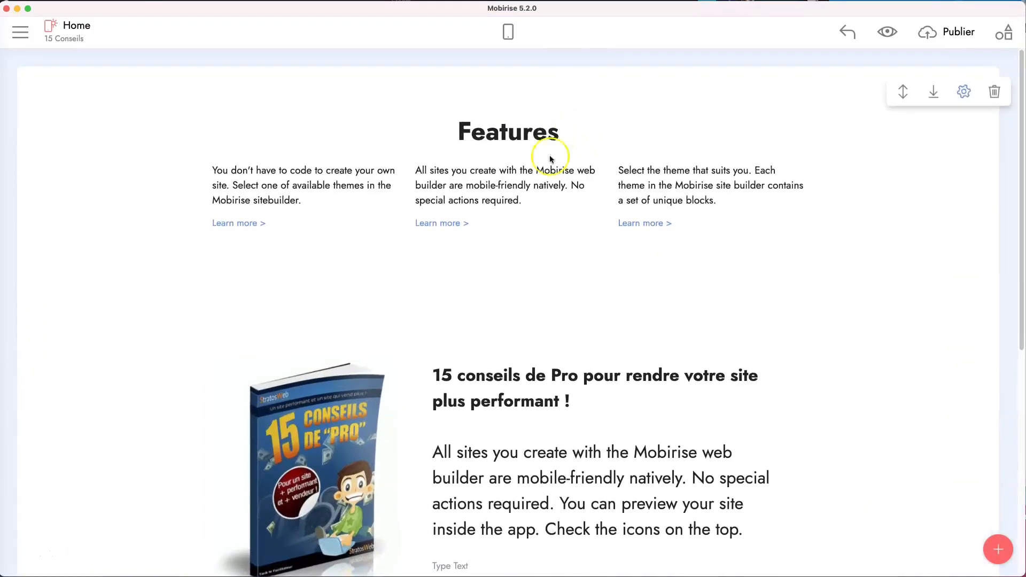
Step: Delete the "Learn more" link and the paragraph in the third column of the Features block
{"action": "left_click", "coordinate": [521, 198]}
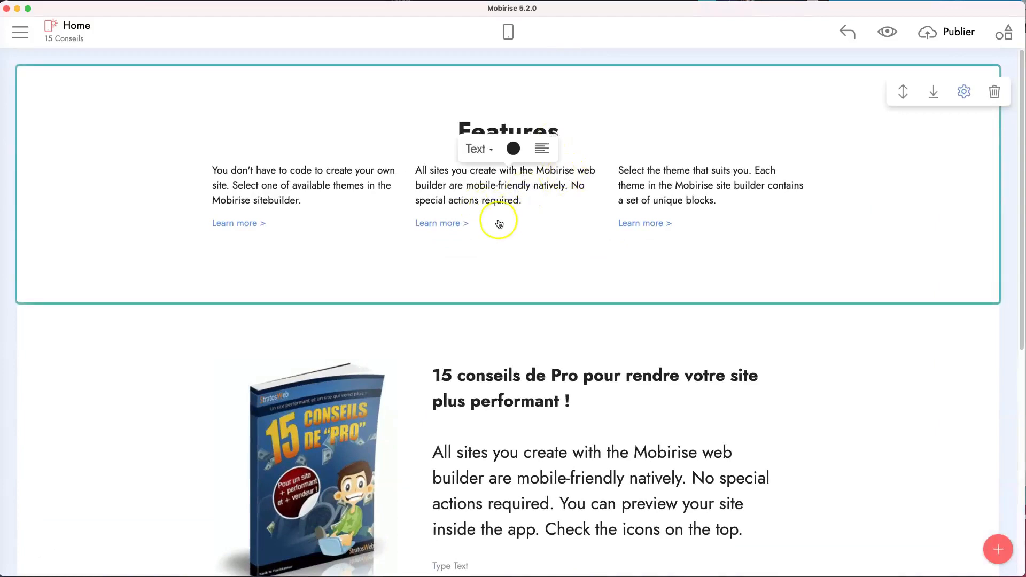
{"action": "left_click", "coordinate": [698, 218]}
{"action": "left_click_drag", "start_coordinate": [697, 218], "coordinate": [616, 223]}
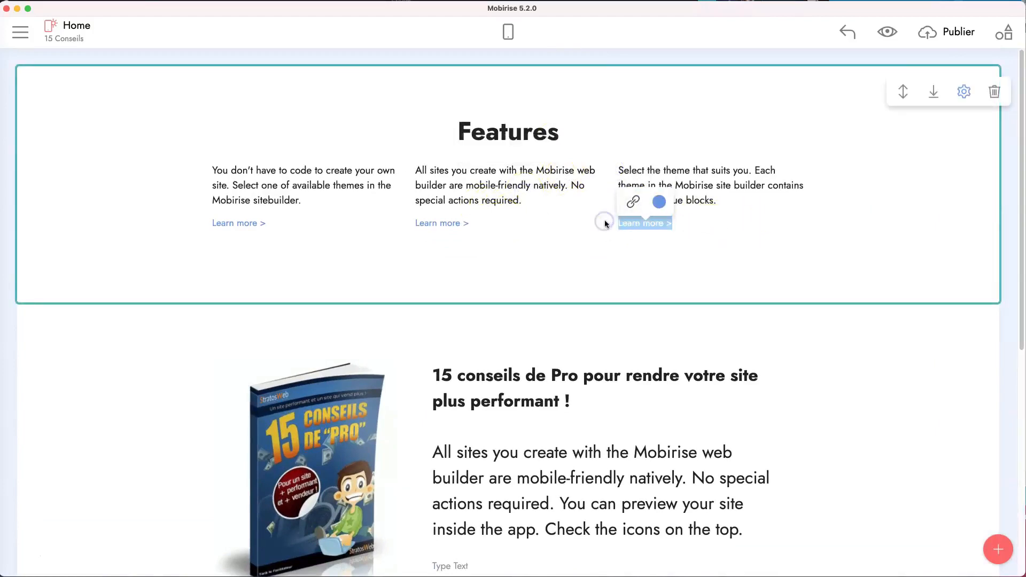
{"action": "key", "text": "BackSpace"}
{"action": "left_click_drag", "start_coordinate": [737, 200], "coordinate": [611, 166]}
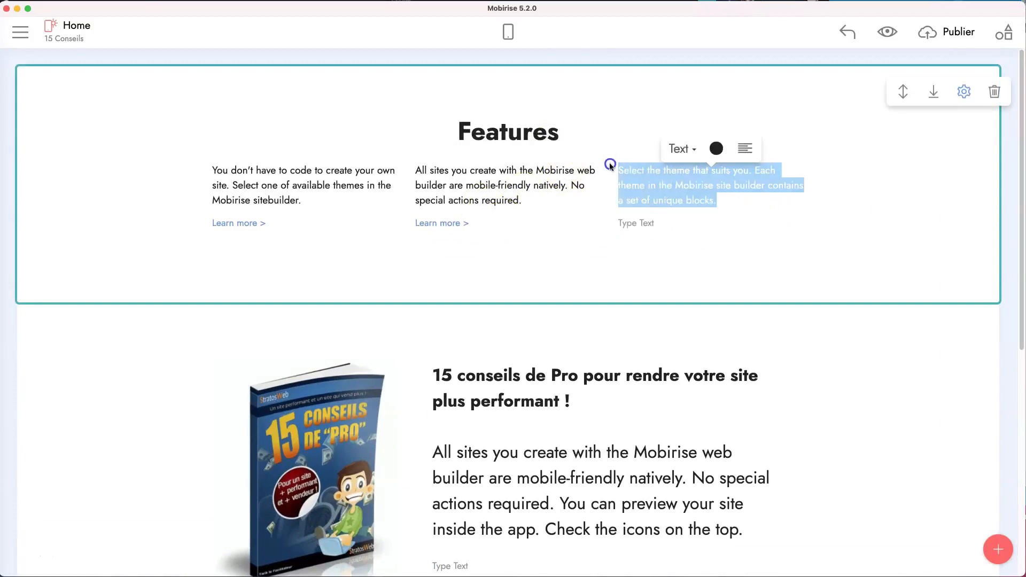
{"action": "key", "text": "BackSpace"}
Step: Delete the "Learn more" link and the paragraph in the middle column of the Features block
{"action": "left_click_drag", "start_coordinate": [497, 226], "coordinate": [350, 213]}
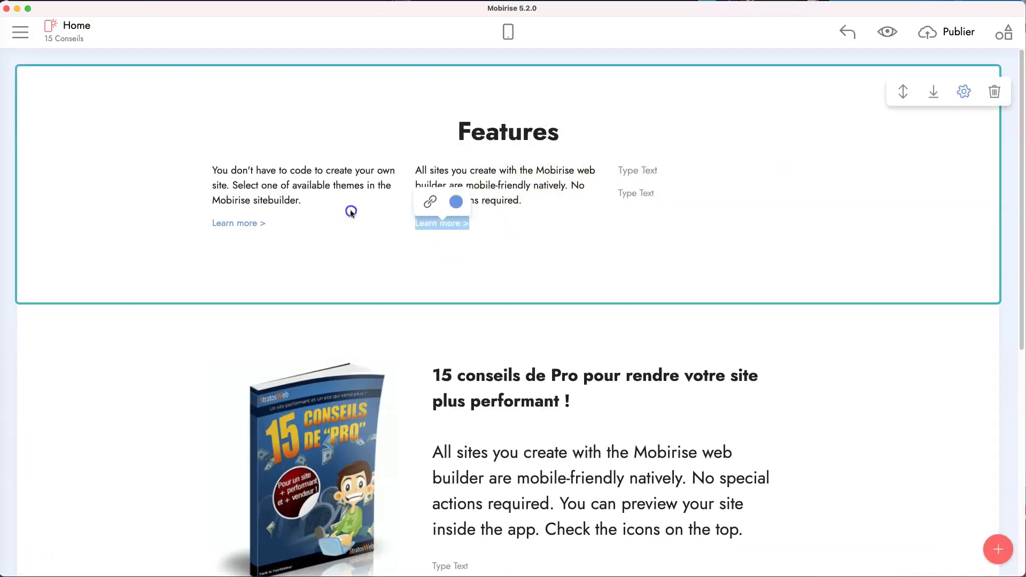
{"action": "key", "text": "BackSpace"}
{"action": "left_click_drag", "start_coordinate": [531, 199], "coordinate": [414, 164]}
{"action": "key", "text": "BackSpace"}
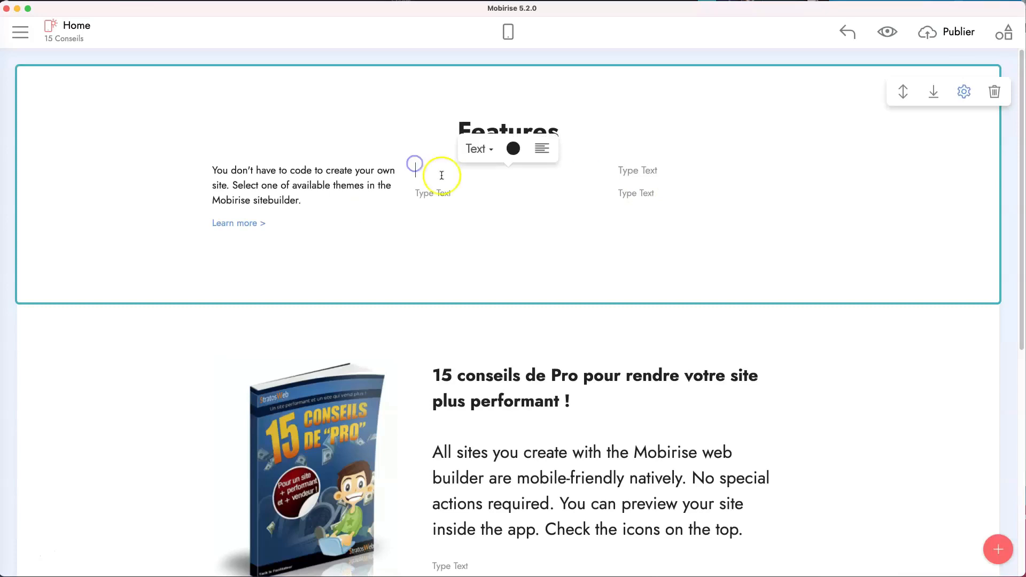
{"action": "left_click", "coordinate": [676, 171]}
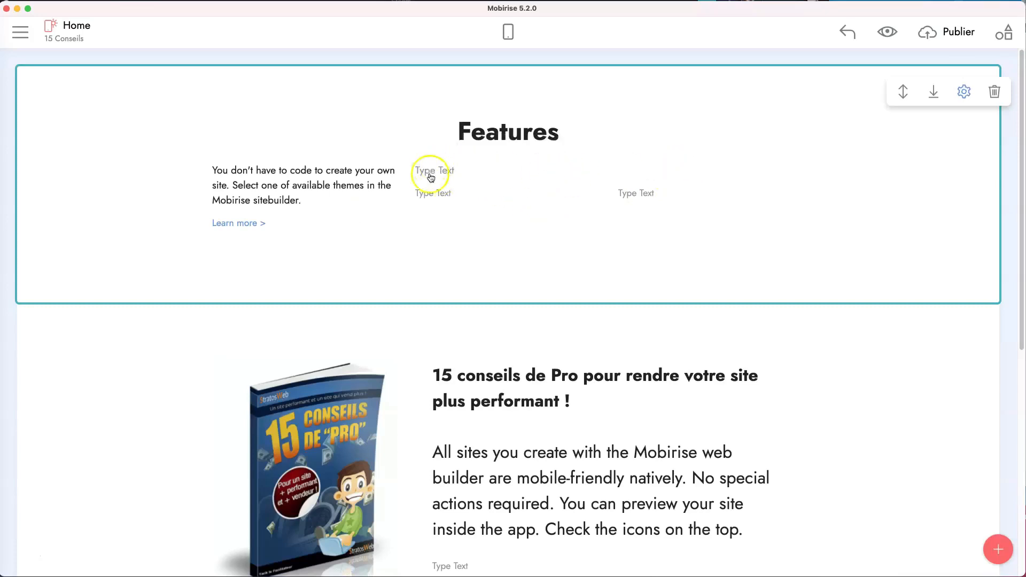
Step: Delete the "Learn more" link and the paragraph in the first column of the Features block
{"action": "left_click_drag", "start_coordinate": [301, 223], "coordinate": [152, 204]}
{"action": "key", "text": "BackSpace"}
{"action": "left_click_drag", "start_coordinate": [314, 197], "coordinate": [199, 155]}
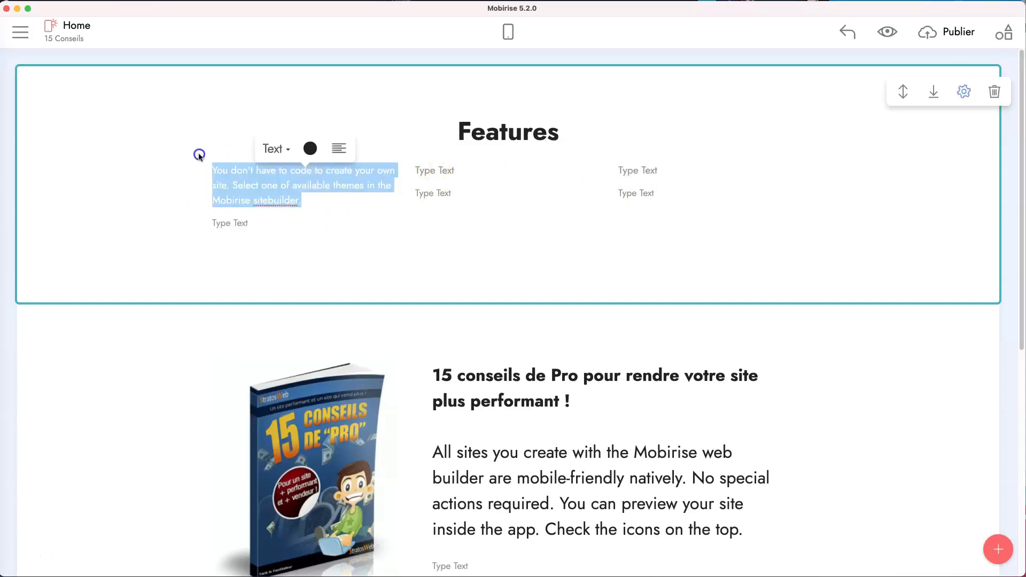
{"action": "key", "text": "BackSpace"}
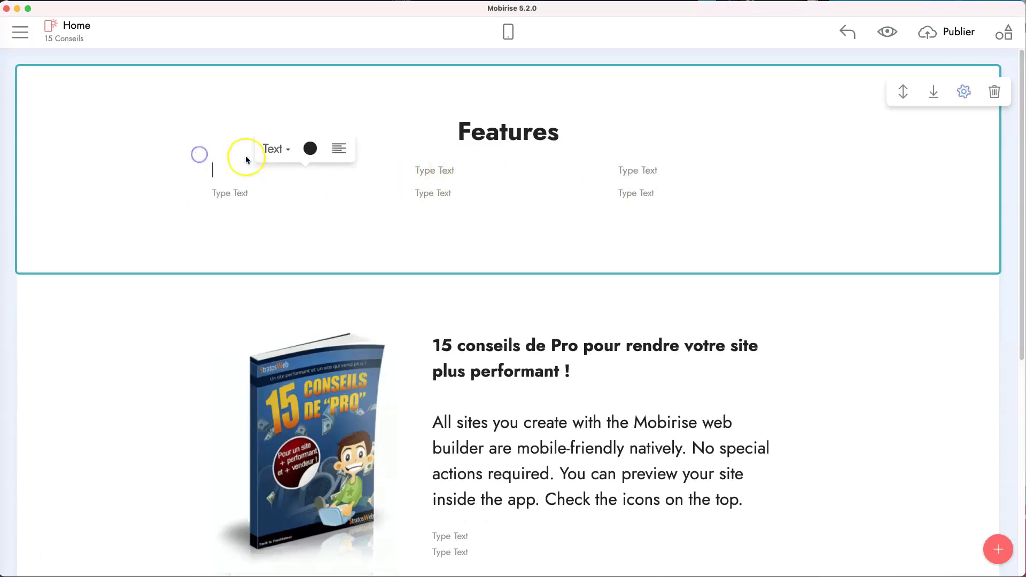
Step: Apply the Title 1 style to the "Features" heading and replace its text with: Rendez votre site "vendeur"
{"action": "left_click", "coordinate": [498, 132]}
{"action": "left_click", "coordinate": [496, 99]}
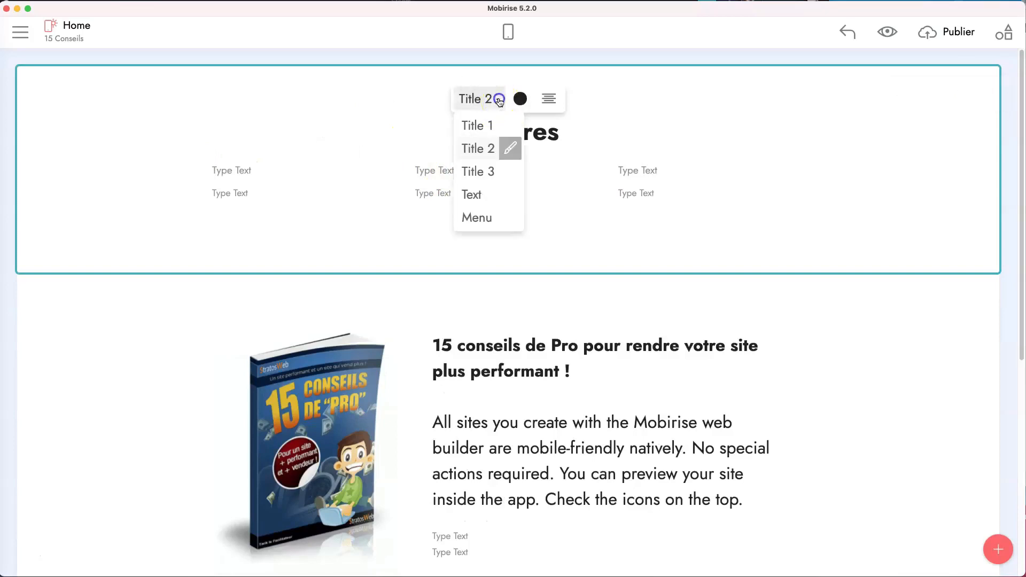
{"action": "left_click", "coordinate": [488, 124]}
{"action": "double_click", "coordinate": [508, 145]}
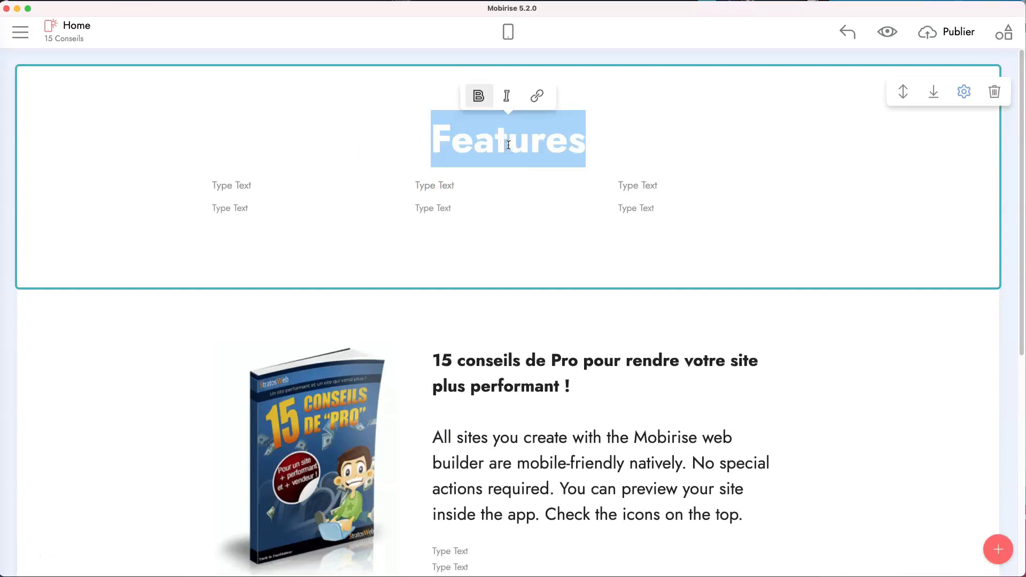
{"action": "type", "text": "Rende"}
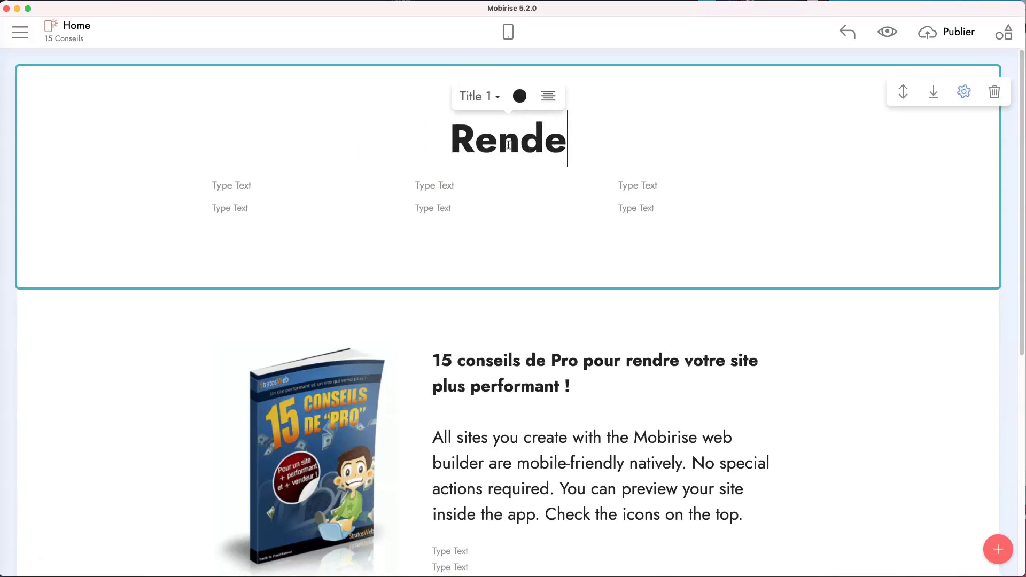
{"action": "type", "text": "z votre "}
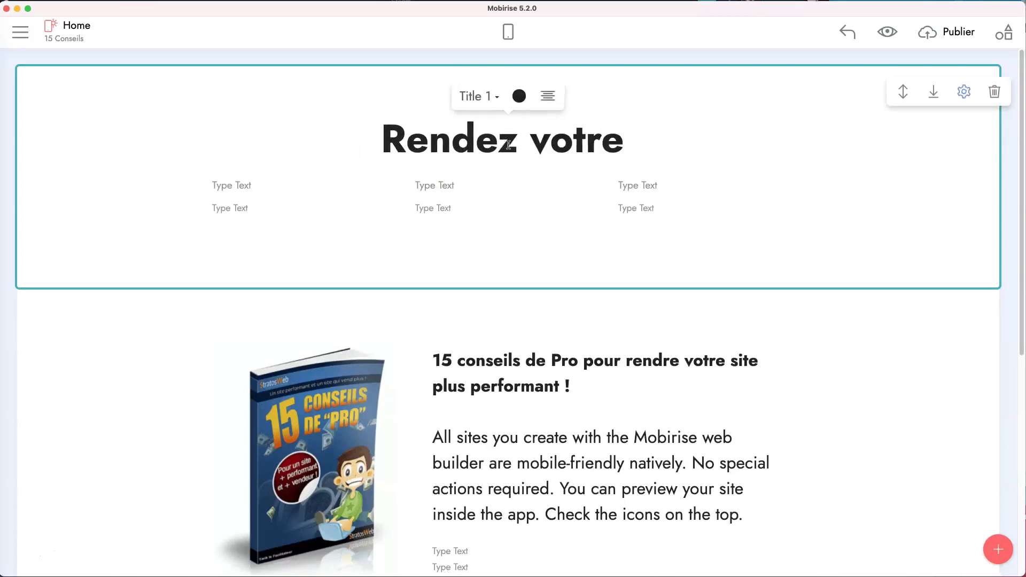
{"action": "type", "text": "site "}
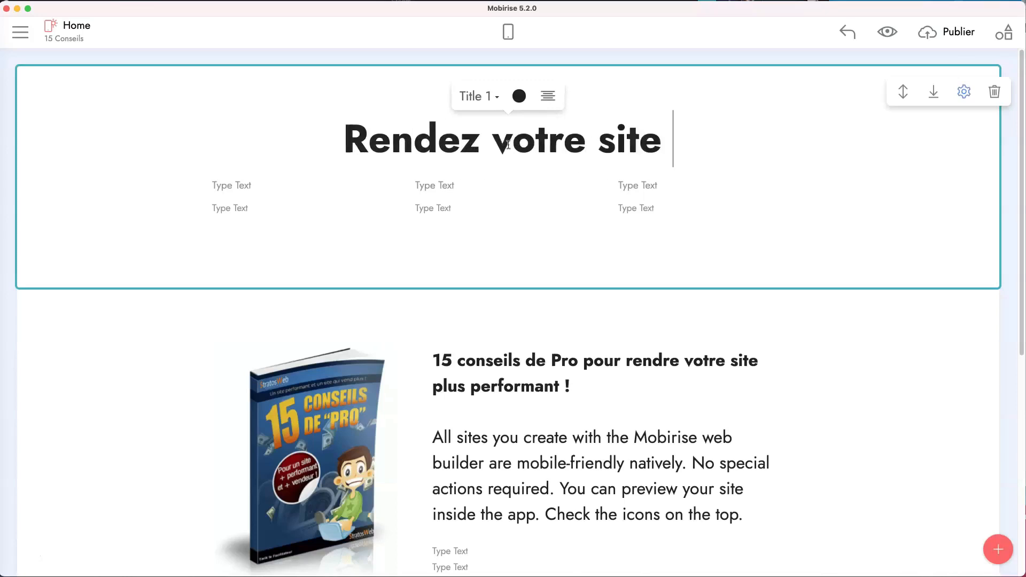
{"action": "type", "text": "\"vendeur\""}
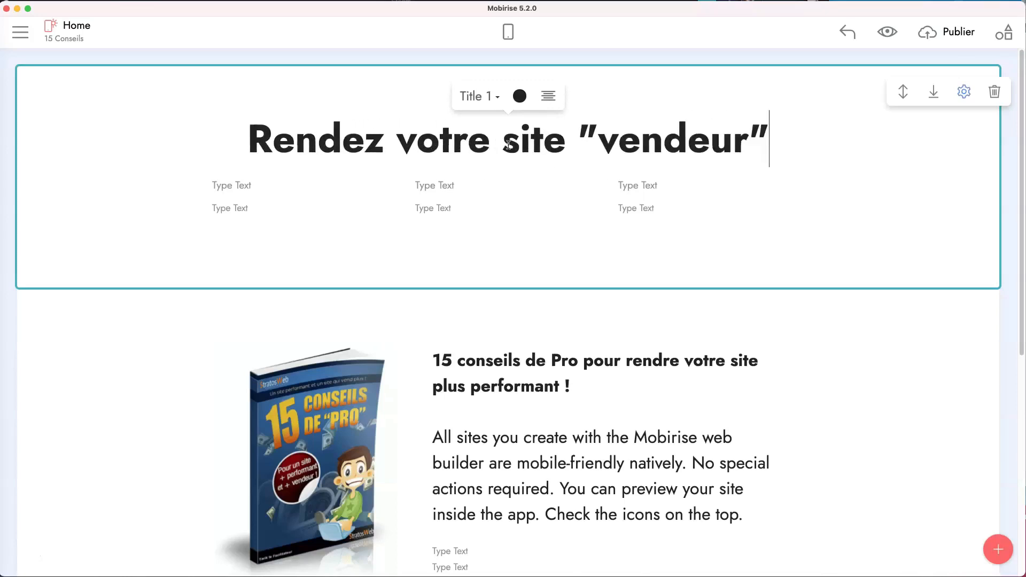
Step: Try a blank line after the paragraph beside the book cover, and remove it again
{"action": "scroll", "coordinate": [637, 335], "scroll_direction": "down", "scroll_amount": 5}
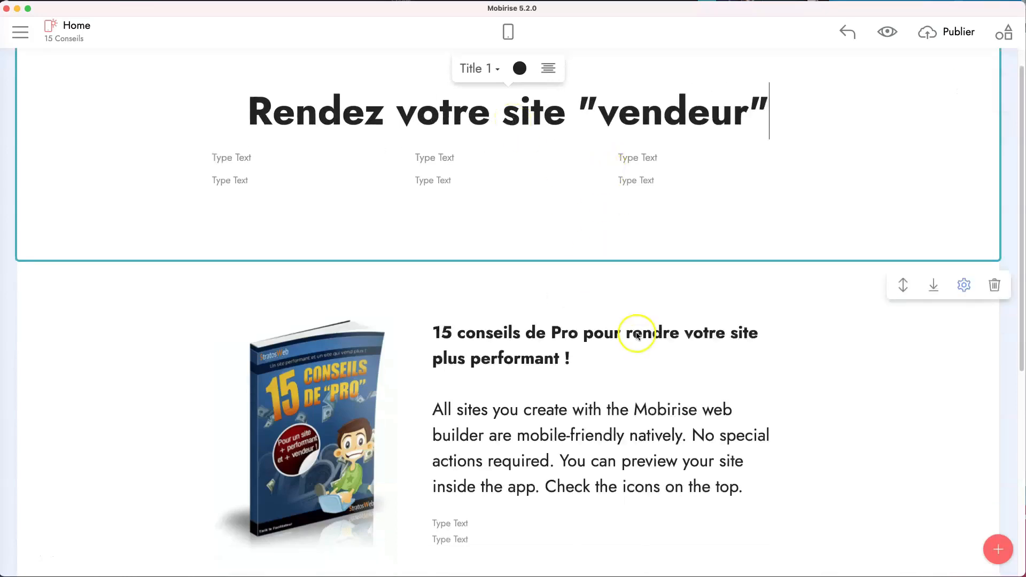
{"action": "scroll", "coordinate": [637, 331], "scroll_direction": "down", "scroll_amount": 3}
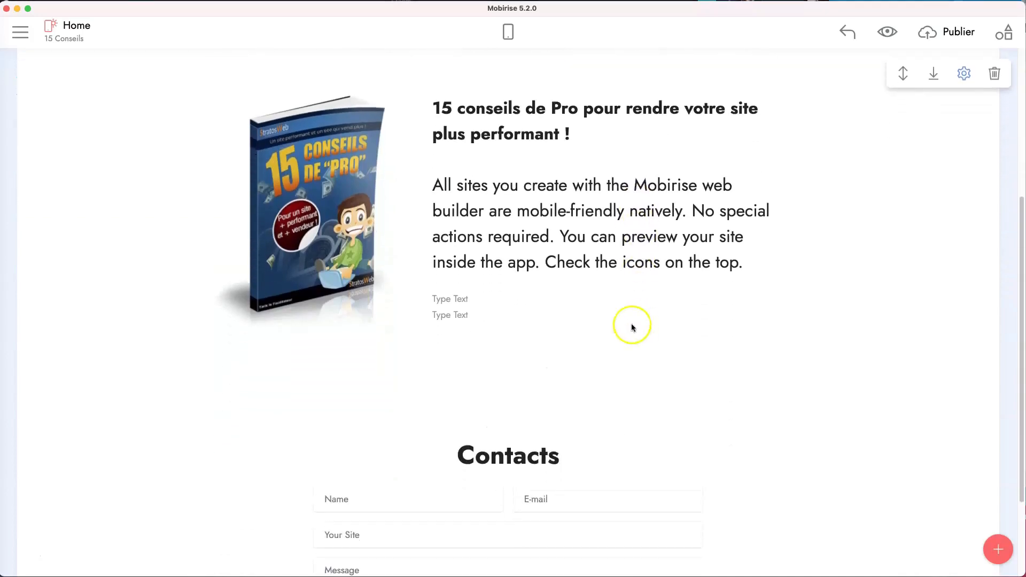
{"action": "left_click", "coordinate": [592, 266]}
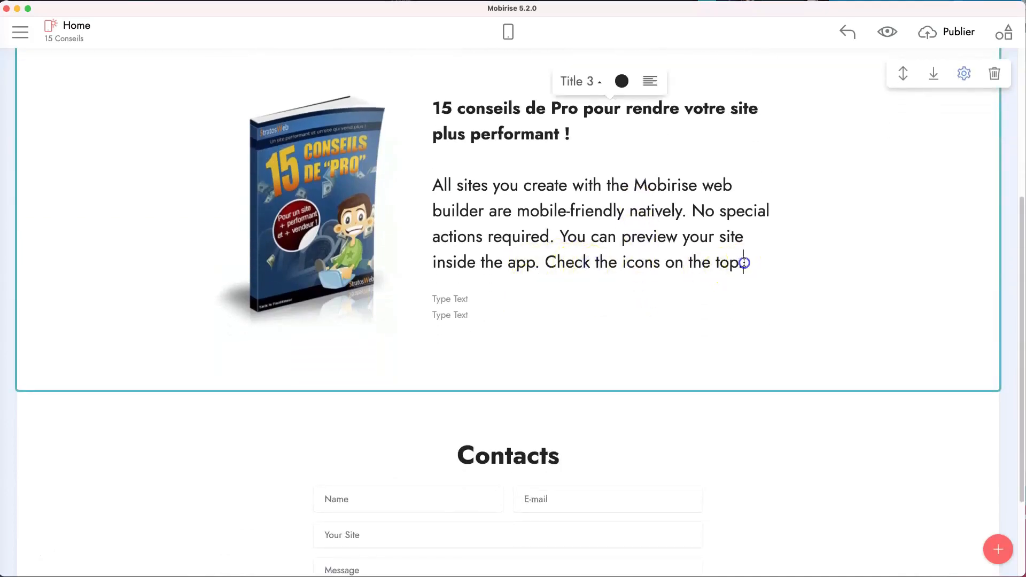
{"action": "key", "text": "Return"}
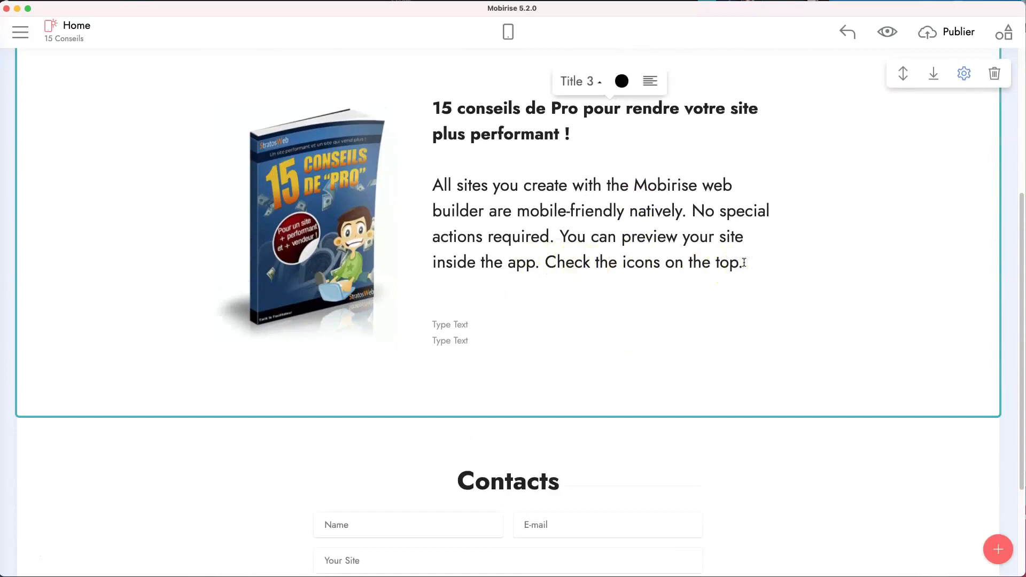
{"action": "key", "text": "BackSpace"}
{"action": "scroll", "coordinate": [764, 296], "scroll_direction": "down", "scroll_amount": 3}
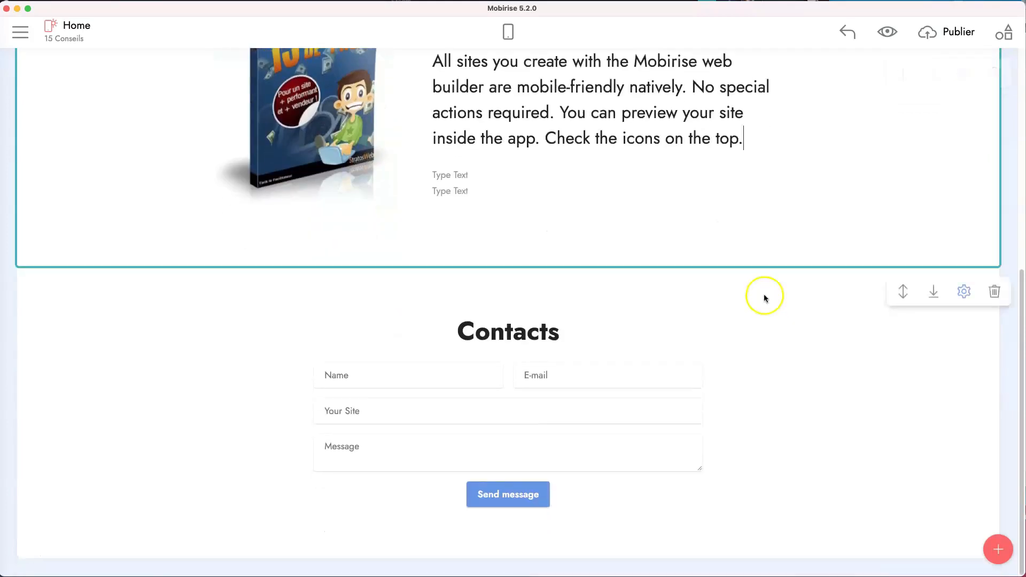
Step: Replace the "Contacts" heading with "Remplissez le formulaire pour recevoir votre cadeau" and apply the Title 3 style to it
{"action": "left_click", "coordinate": [527, 335]}
{"action": "double_click", "coordinate": [527, 335]}
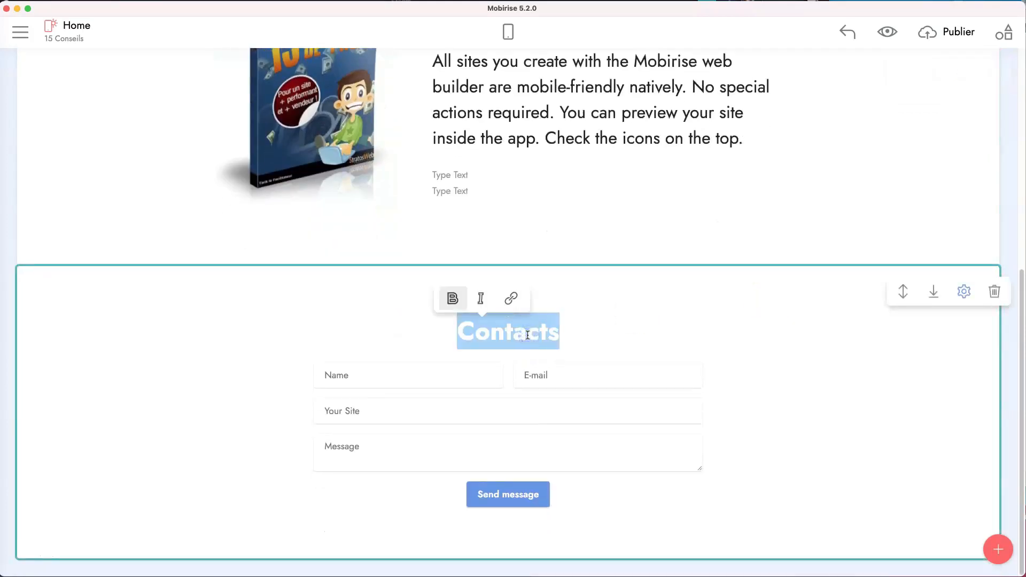
{"action": "type", "text": "Remplisse"}
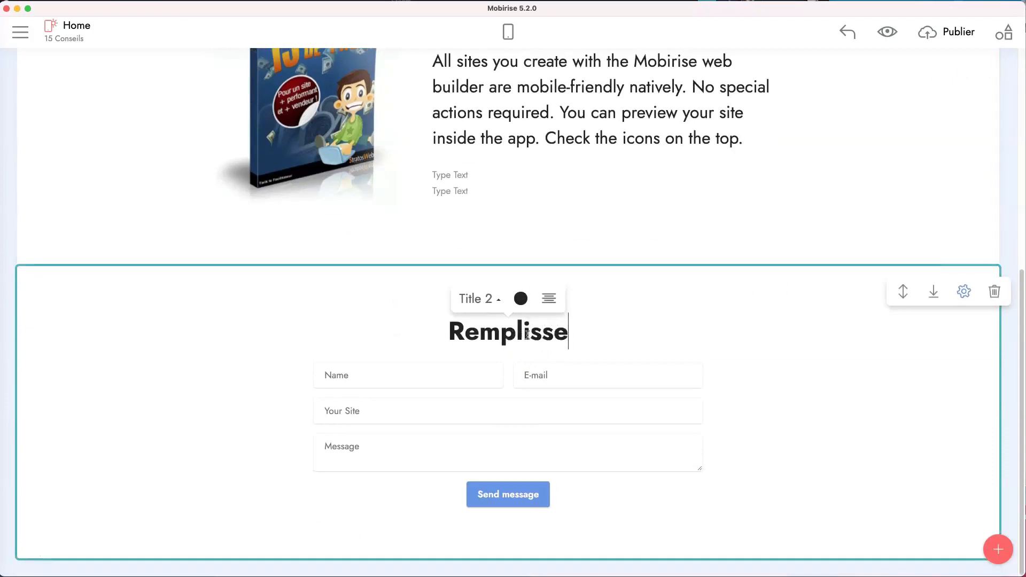
{"action": "type", "text": "z le formu"}
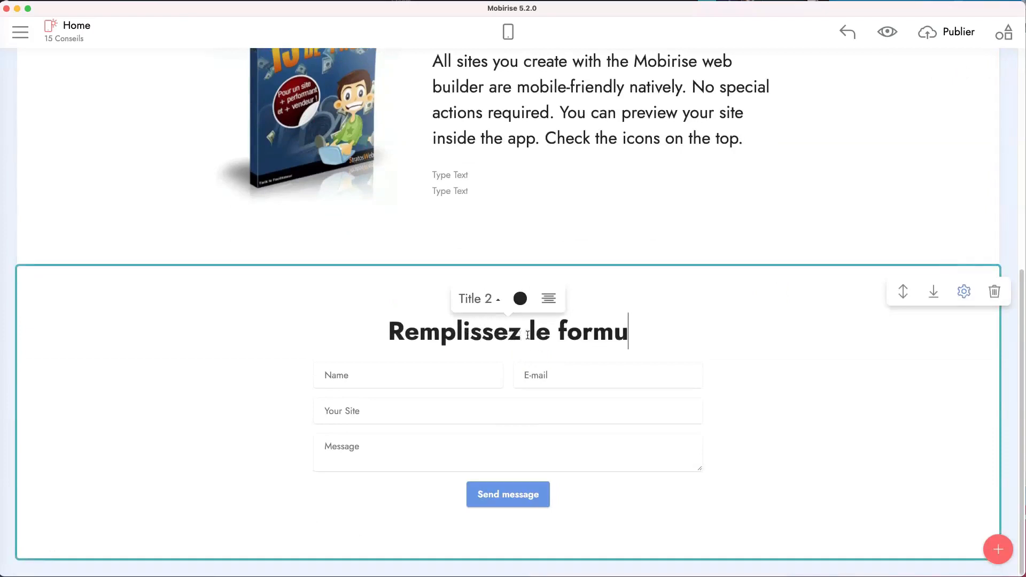
{"action": "type", "text": "laire pour rece"}
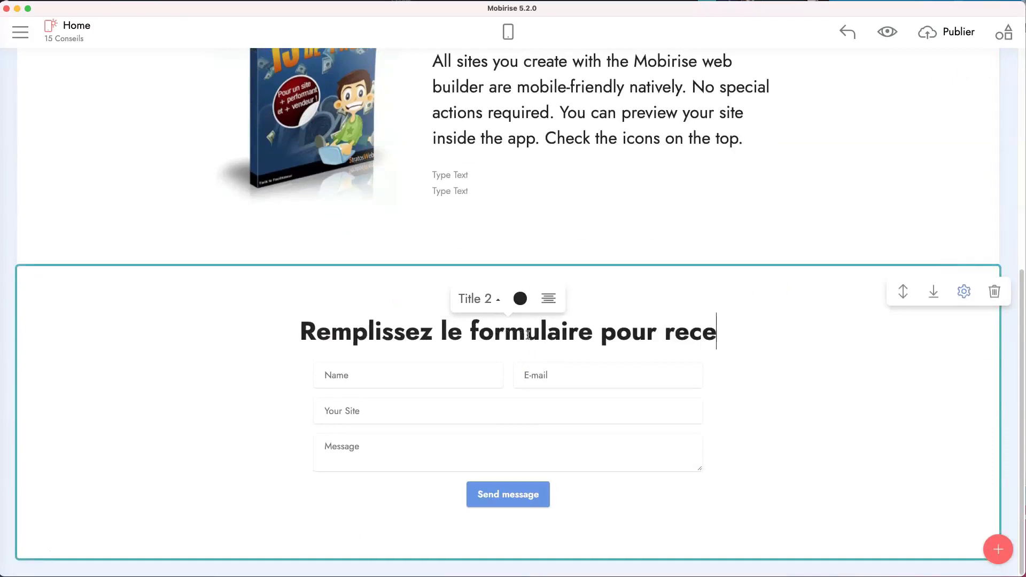
{"action": "type", "text": "voir votre c"}
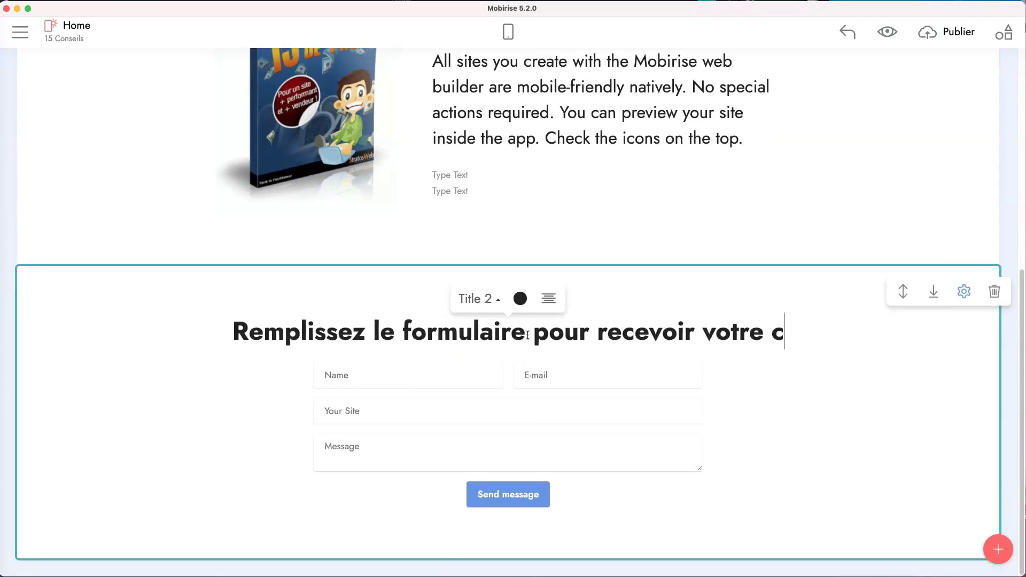
{"action": "type", "text": "adeau"}
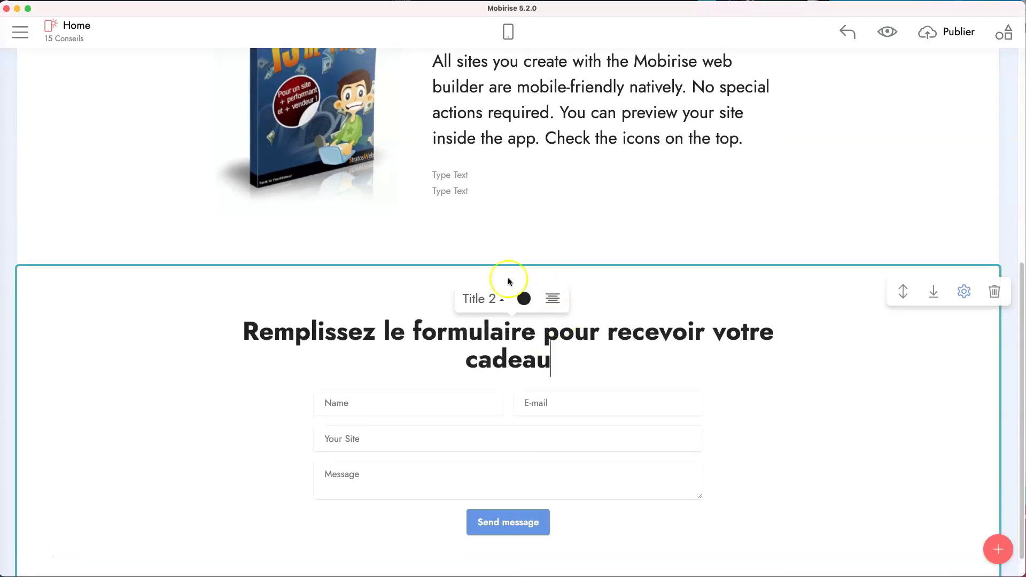
{"action": "left_click", "coordinate": [501, 298]}
{"action": "left_click", "coordinate": [480, 224]}
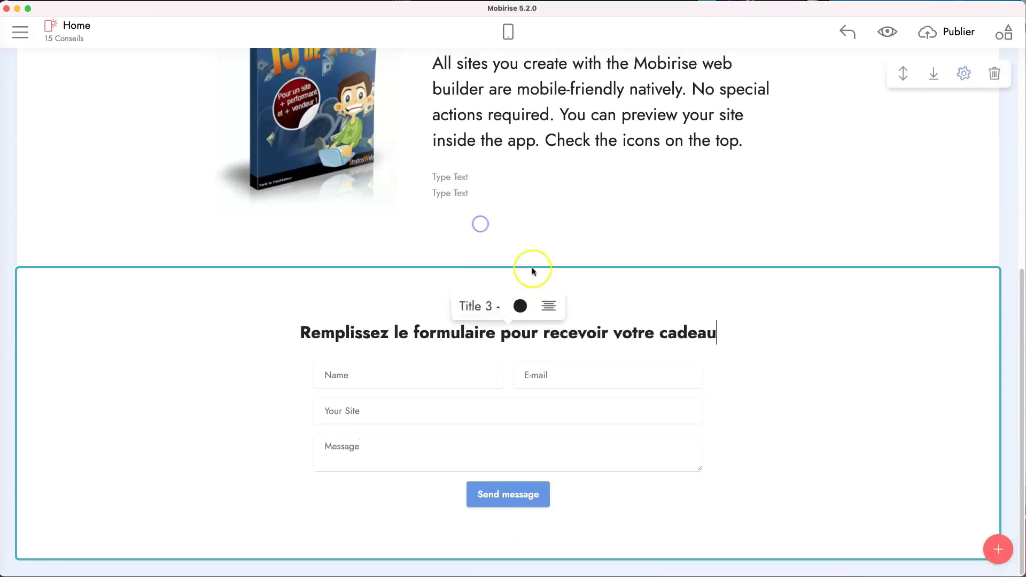
Step: Turn off the form's url and textarea fields, relabel the name field "Prénom", and save the form settings
{"action": "left_click", "coordinate": [426, 375]}
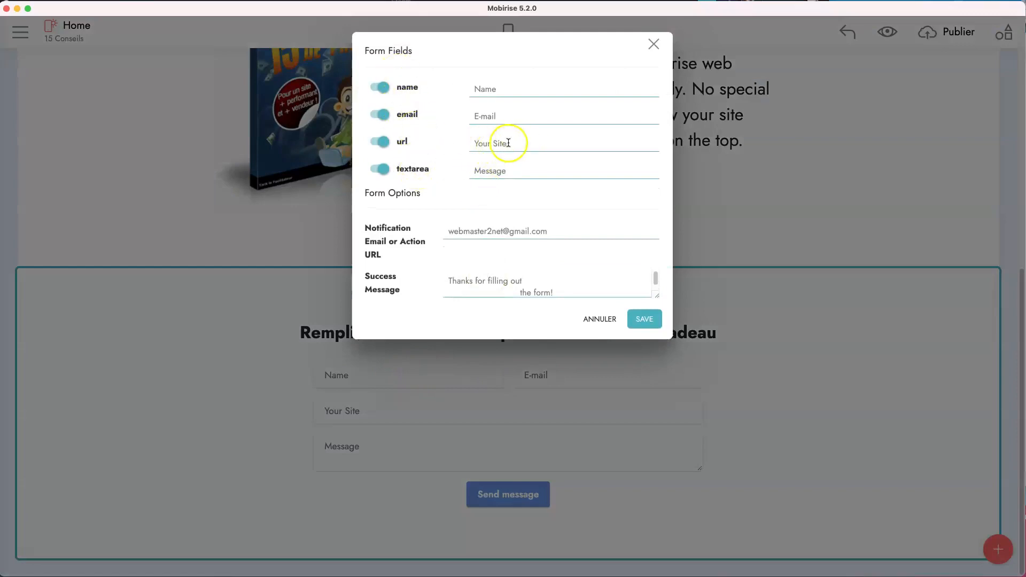
{"action": "left_click", "coordinate": [382, 141]}
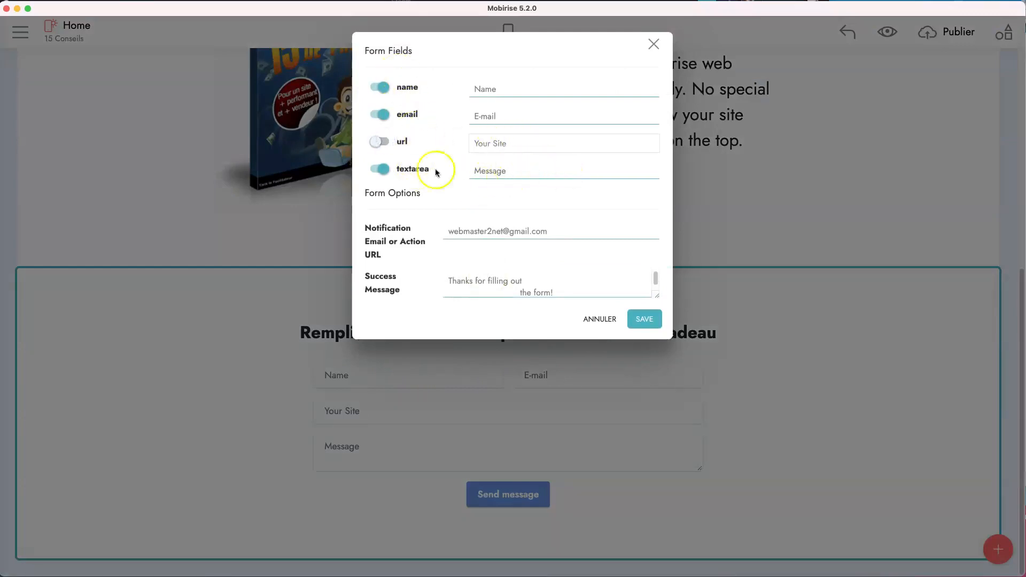
{"action": "left_click", "coordinate": [379, 168]}
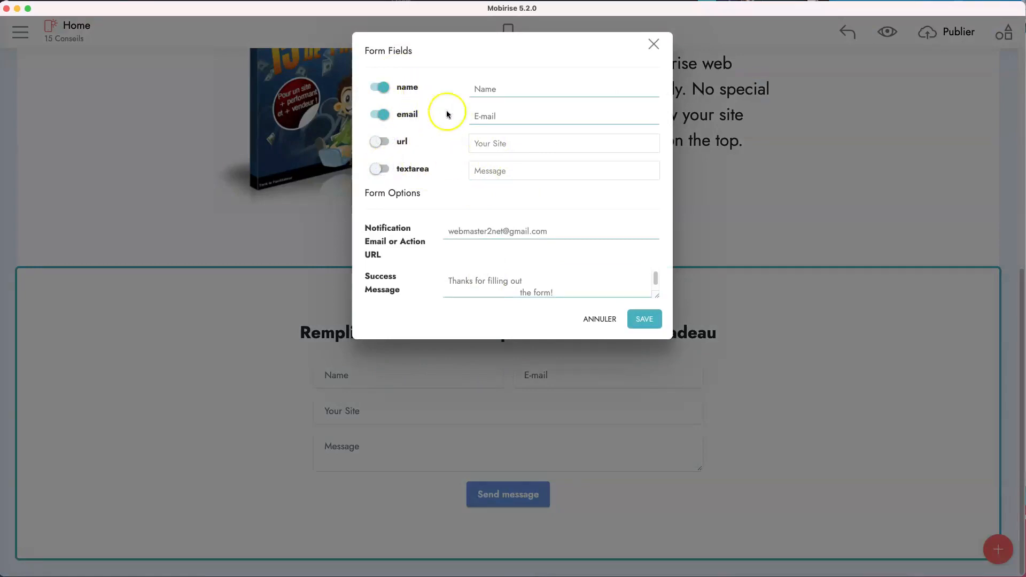
{"action": "left_click", "coordinate": [497, 89]}
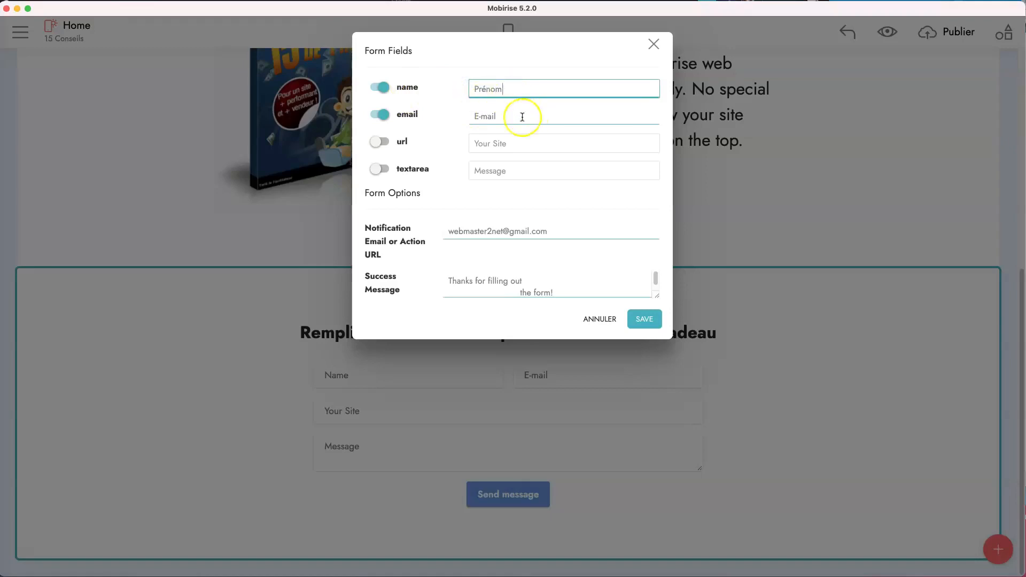
{"action": "left_click", "coordinate": [644, 319]}
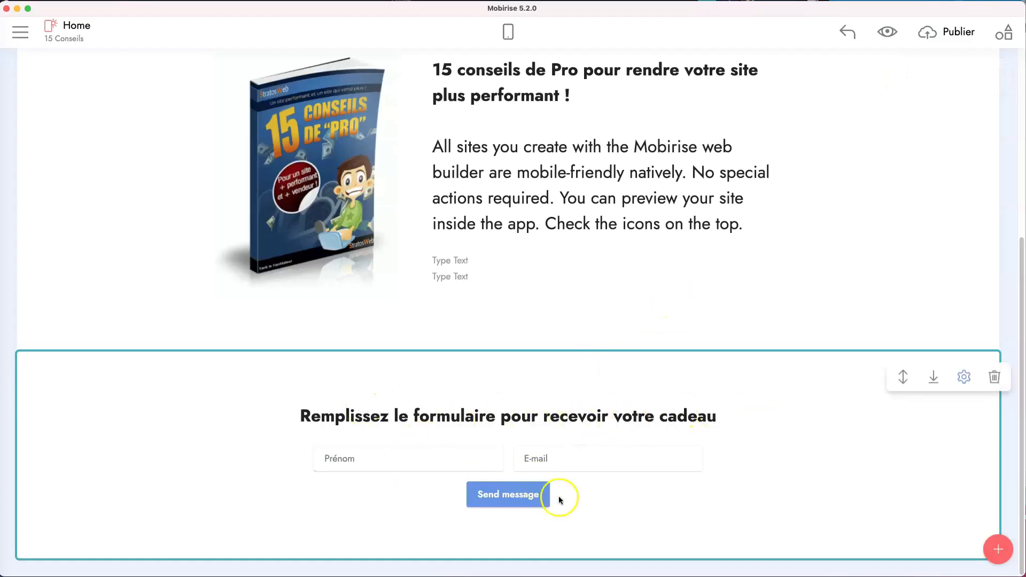
Step: Reopen the form settings and examine the options for the notification email or action URL
{"action": "left_click", "coordinate": [586, 455]}
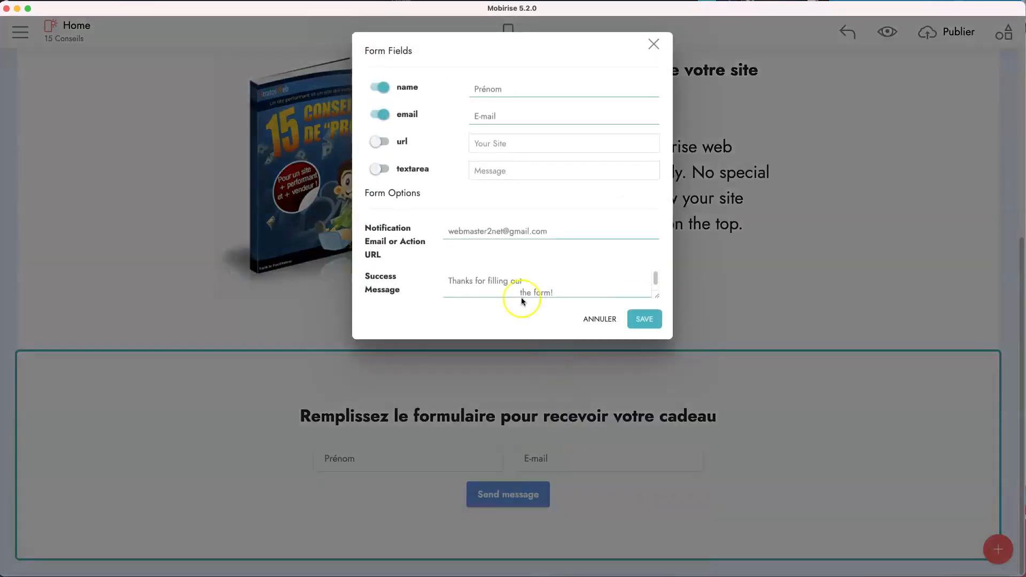
{"action": "scroll", "coordinate": [583, 280], "scroll_direction": "down", "scroll_amount": 1}
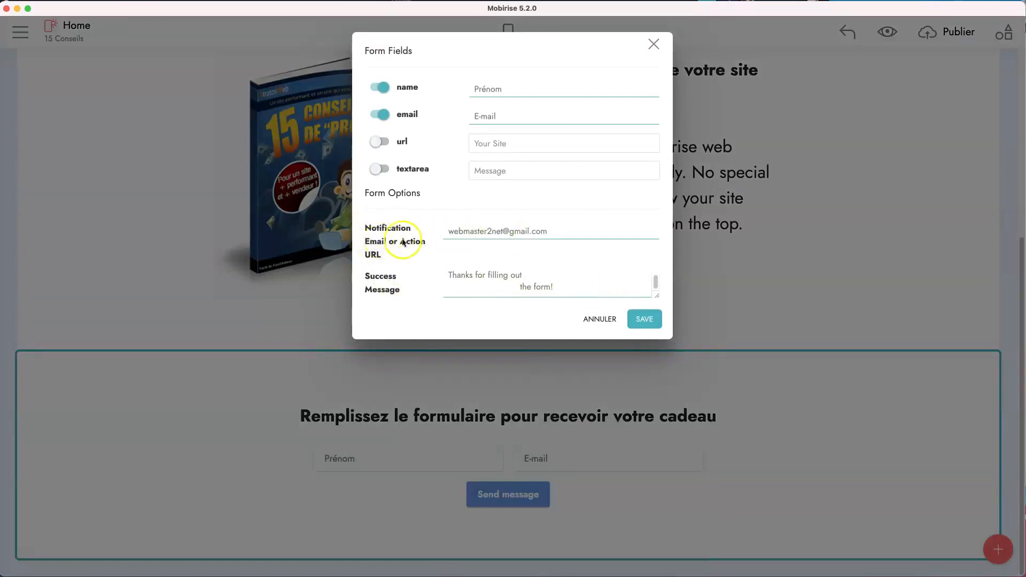
{"action": "left_click", "coordinate": [553, 233]}
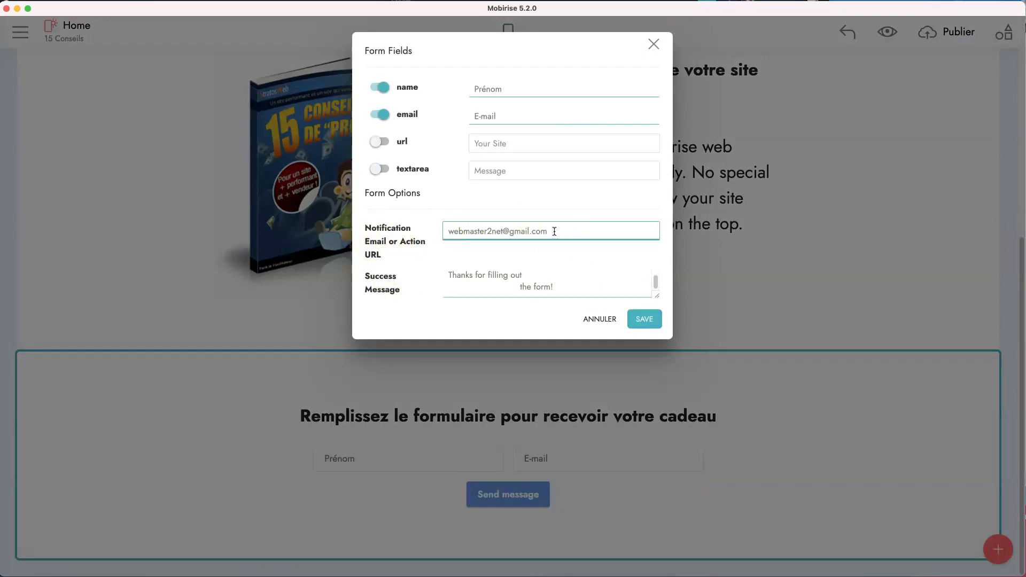
{"action": "left_click", "coordinate": [407, 195]}
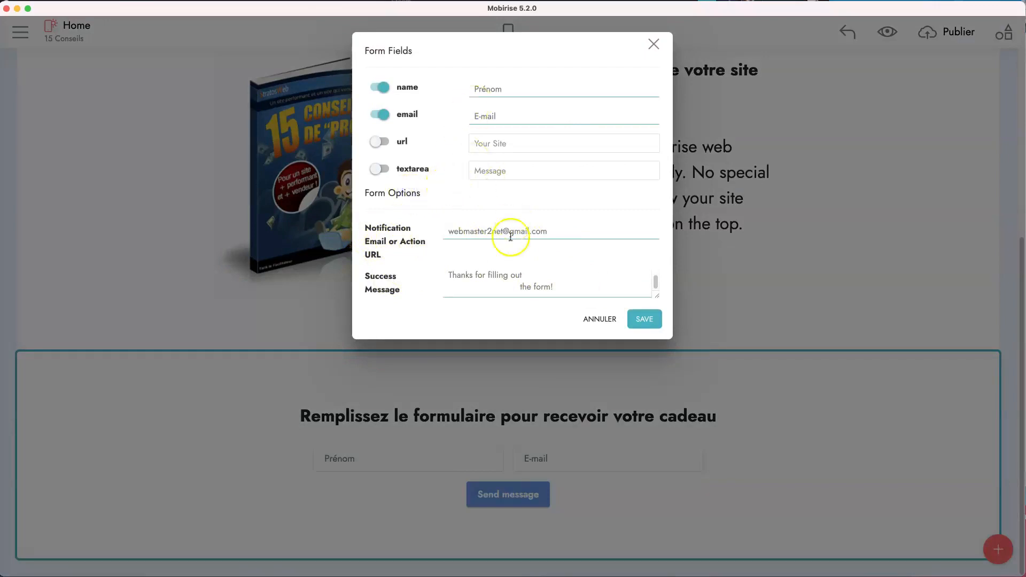
{"action": "left_click", "coordinate": [559, 231]}
{"action": "left_click_drag", "start_coordinate": [560, 229], "coordinate": [450, 230]}
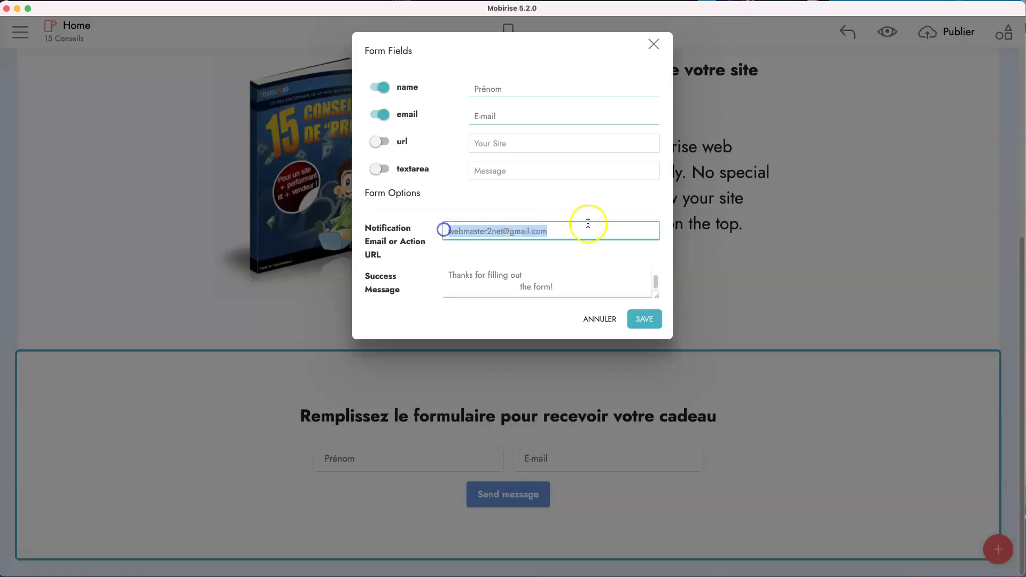
{"action": "left_click", "coordinate": [572, 229]}
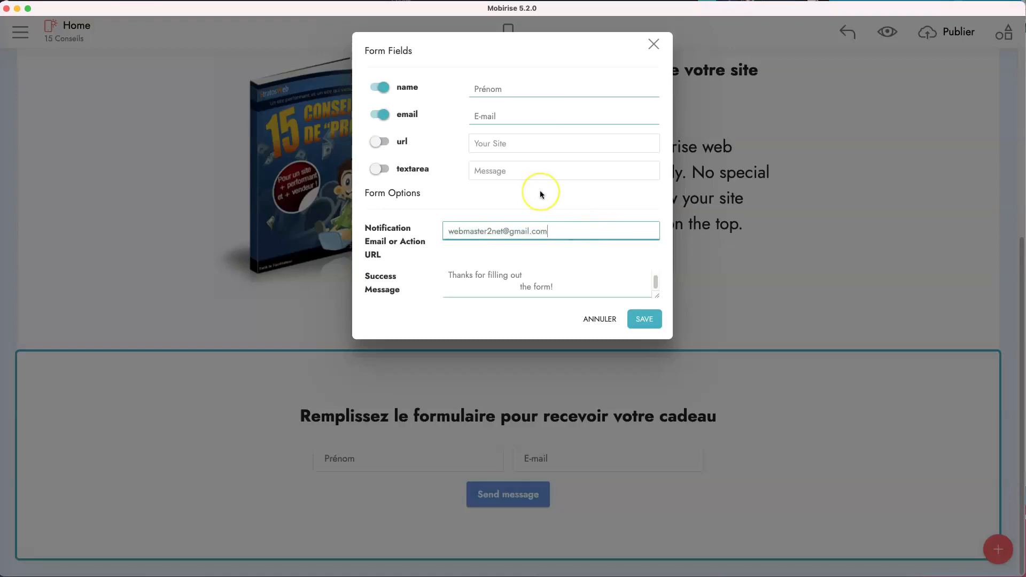
Step: Enlarge the success message box, replace its text with "Merci d'avoir rempli le formulaire." and save the form settings
{"action": "left_click", "coordinate": [559, 286]}
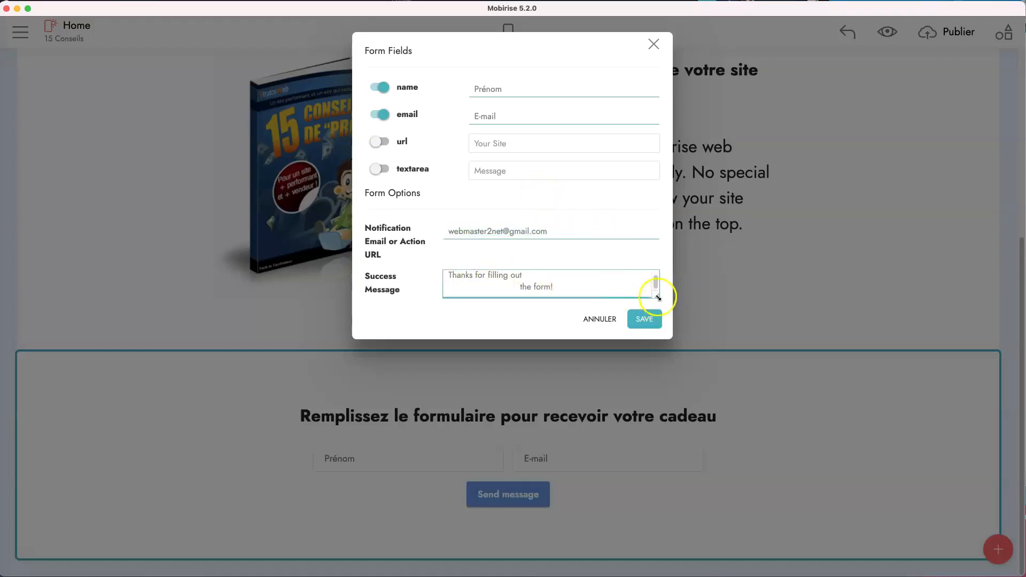
{"action": "left_click_drag", "start_coordinate": [657, 296], "coordinate": [663, 322]}
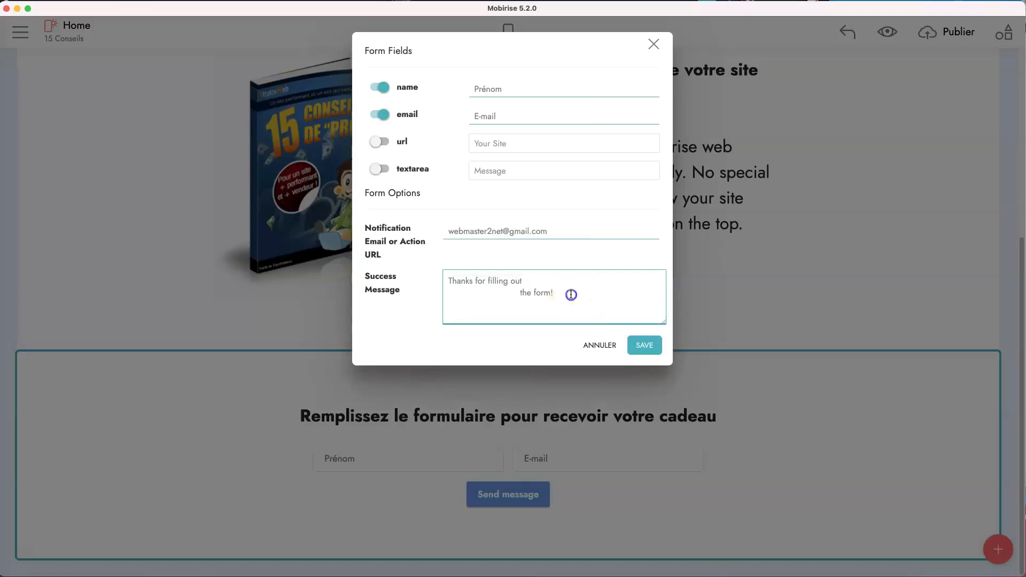
{"action": "left_click_drag", "start_coordinate": [570, 293], "coordinate": [449, 275]}
{"action": "type", "text": "Me"}
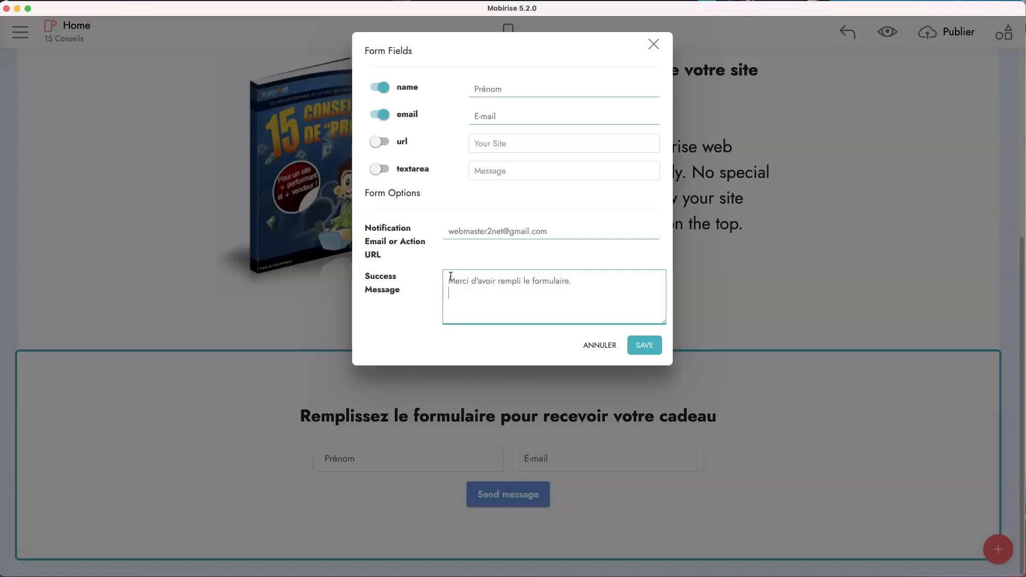
{"action": "left_click", "coordinate": [643, 345]}
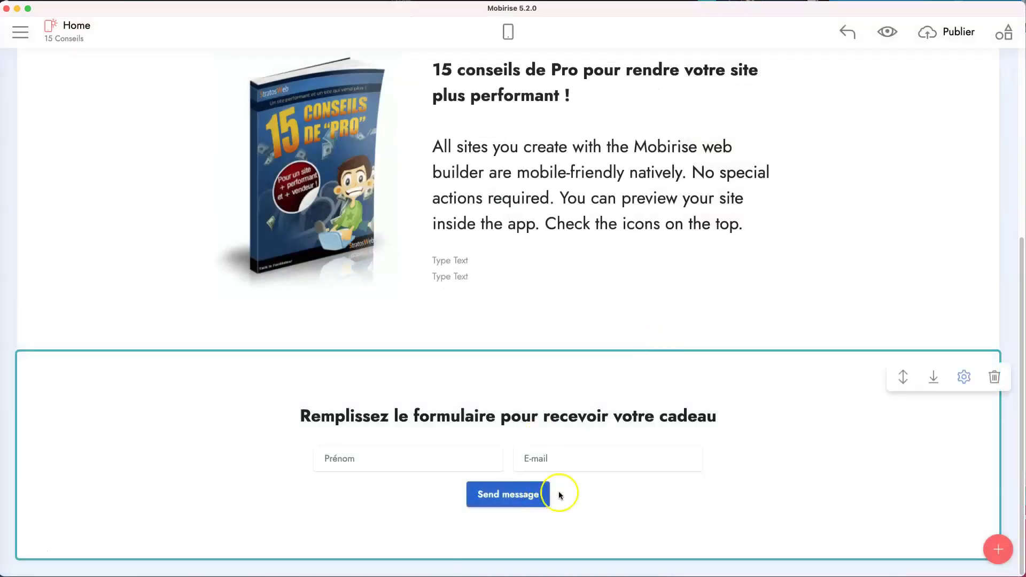
Step: Replace the form button's "Send message" text with "ENVOYER..."
{"action": "left_click", "coordinate": [540, 494]}
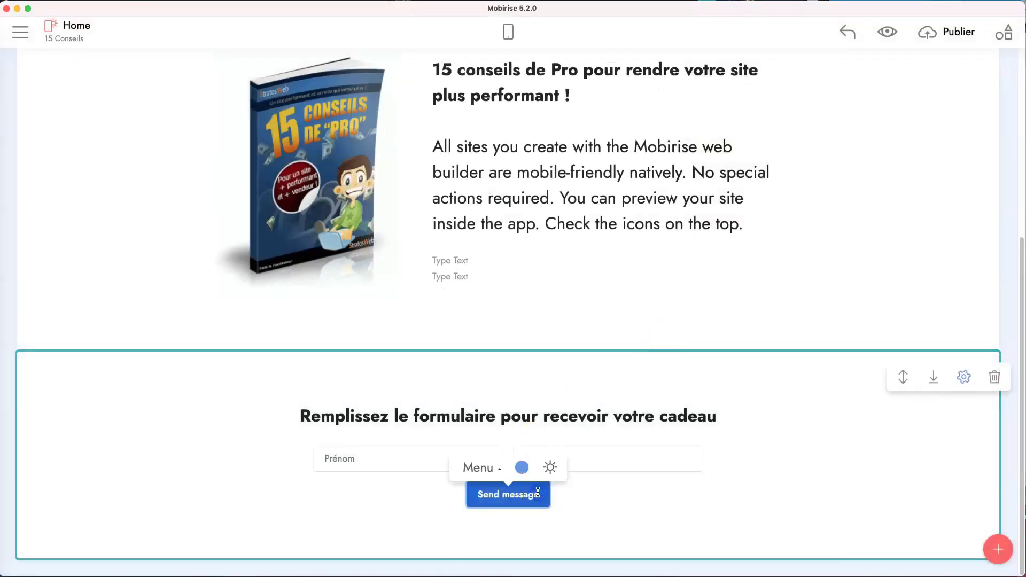
{"action": "left_click_drag", "start_coordinate": [541, 494], "coordinate": [511, 493]}
{"action": "type", "text": "ENVOYER..."}
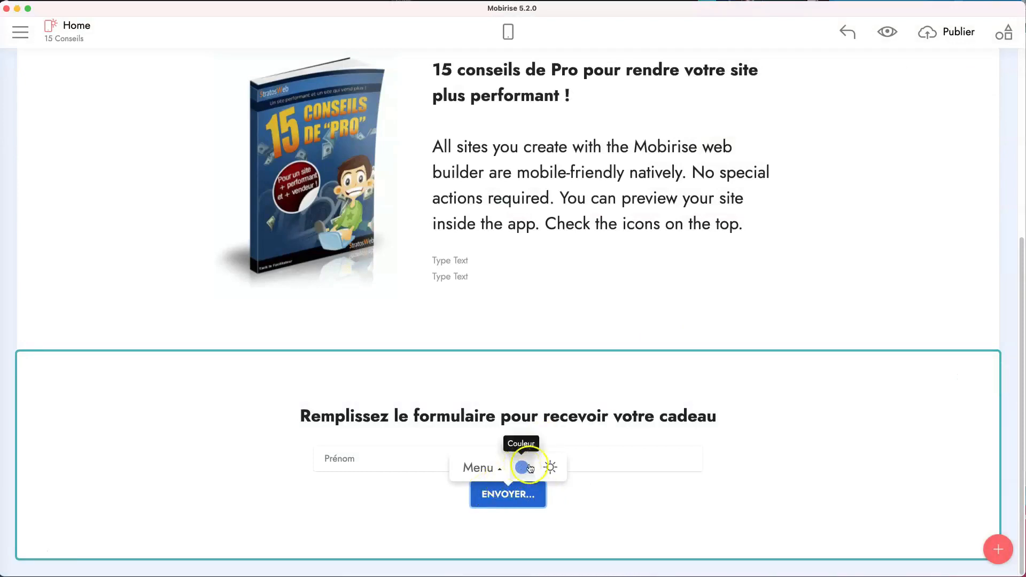
Step: Open the icon selection for the form button and browse the Mobirise 2, Mobirise, Mobirise Bold and Socicon sets
{"action": "left_click", "coordinate": [549, 469]}
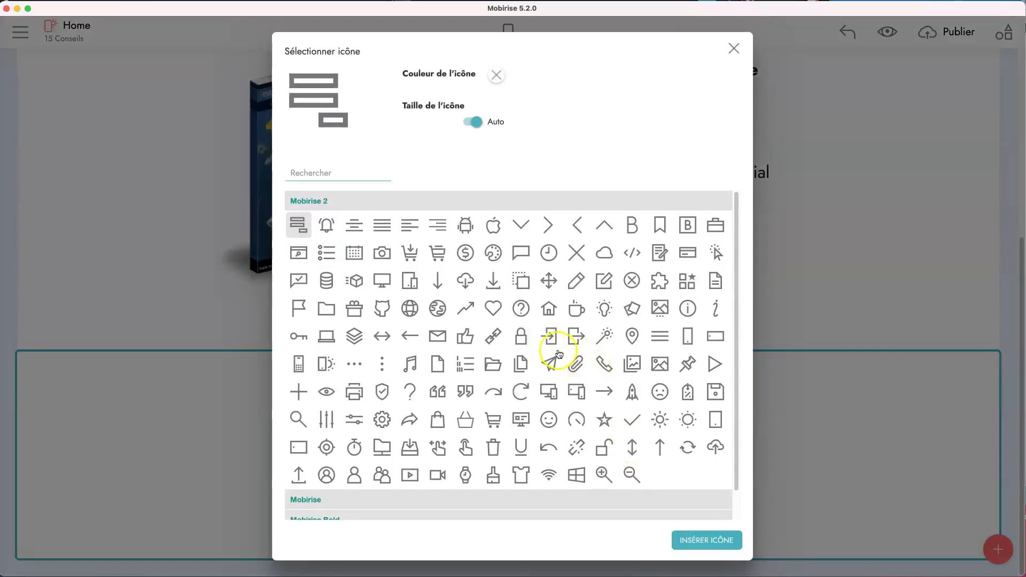
{"action": "scroll", "coordinate": [558, 354], "scroll_direction": "down", "scroll_amount": 1}
{"action": "left_click", "coordinate": [318, 470]}
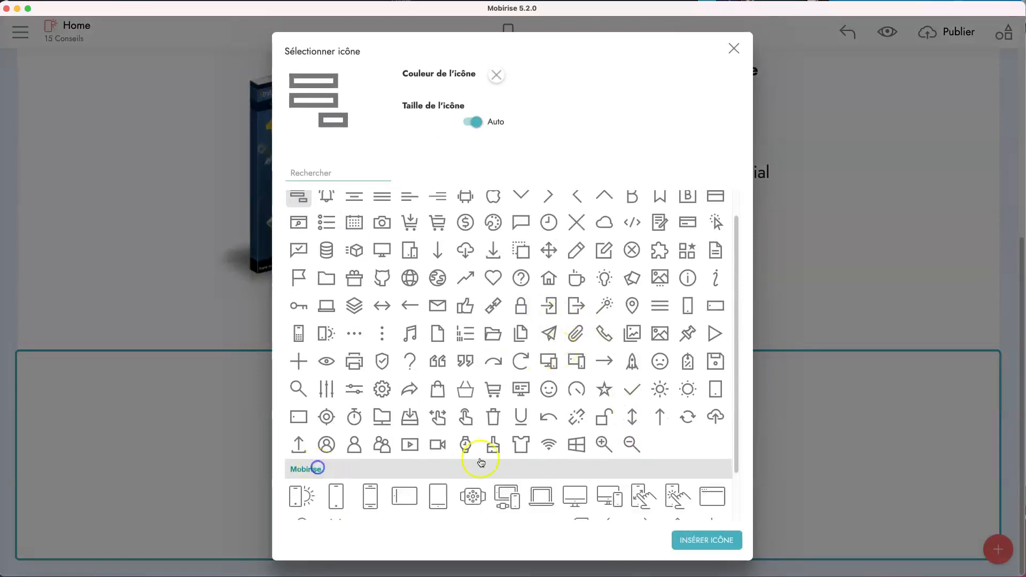
{"action": "scroll", "coordinate": [524, 419], "scroll_direction": "down", "scroll_amount": 1}
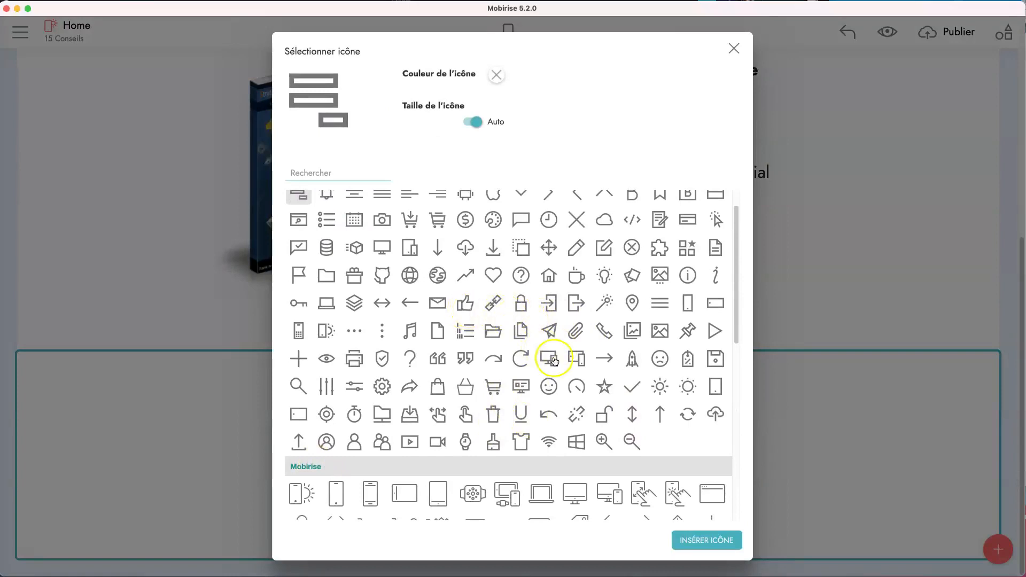
{"action": "scroll", "coordinate": [545, 360], "scroll_direction": "down", "scroll_amount": 2}
{"action": "scroll", "coordinate": [537, 361], "scroll_direction": "down", "scroll_amount": 1}
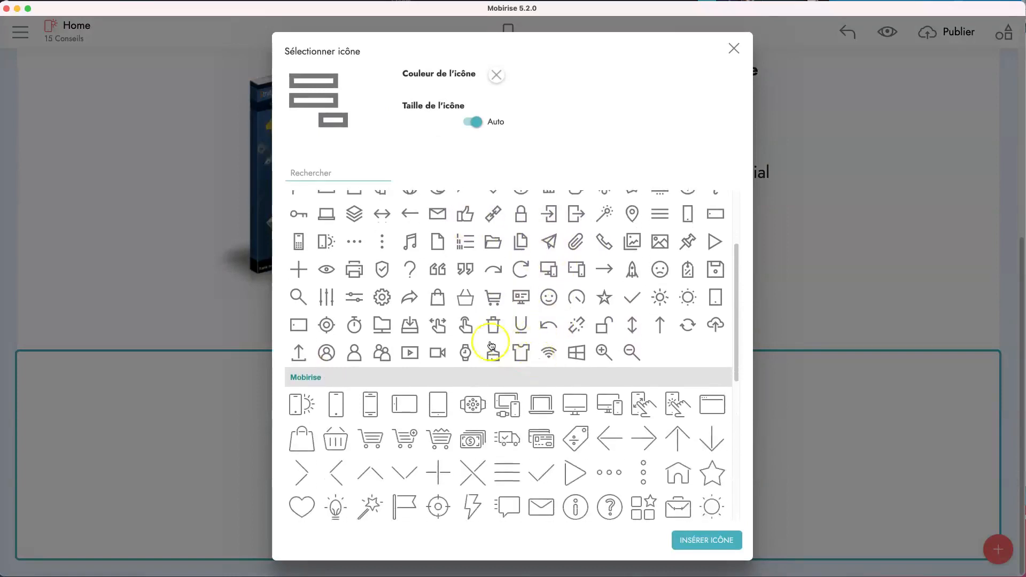
{"action": "scroll", "coordinate": [546, 337], "scroll_direction": "down", "scroll_amount": 10}
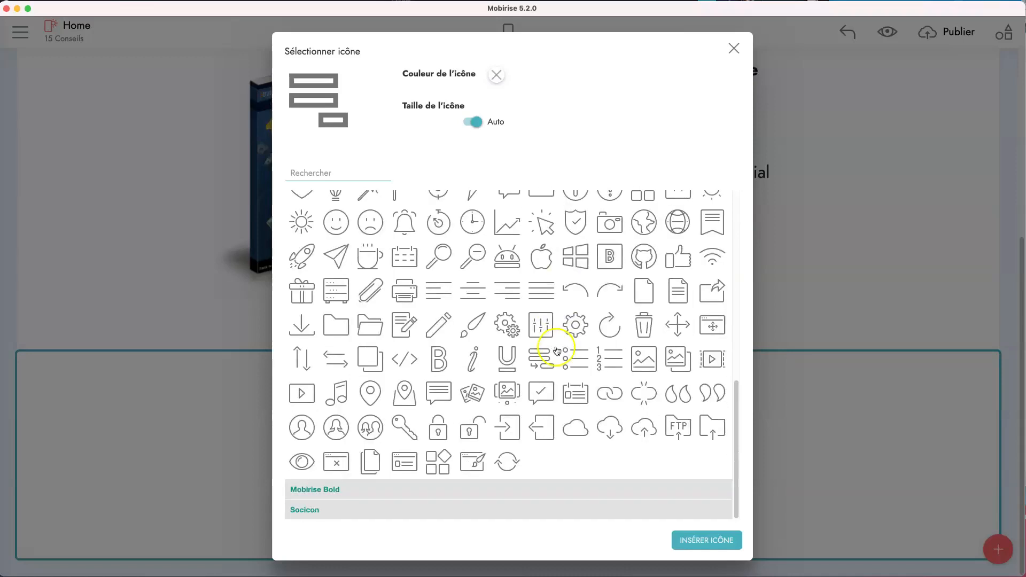
{"action": "left_click", "coordinate": [342, 489]}
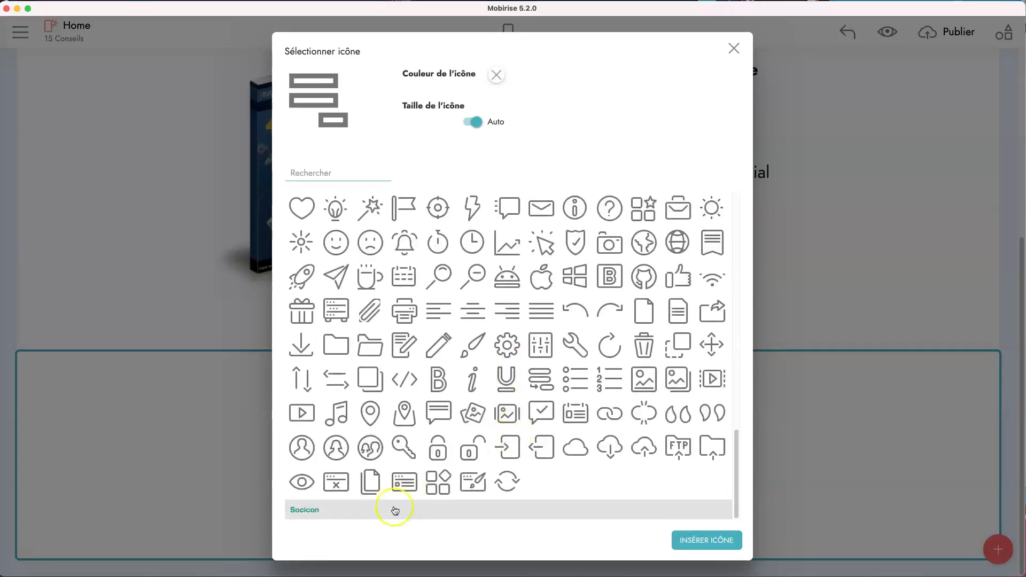
{"action": "left_click", "coordinate": [309, 509]}
{"action": "scroll", "coordinate": [529, 439], "scroll_direction": "down", "scroll_amount": 2}
{"action": "scroll", "coordinate": [529, 440], "scroll_direction": "down", "scroll_amount": 10}
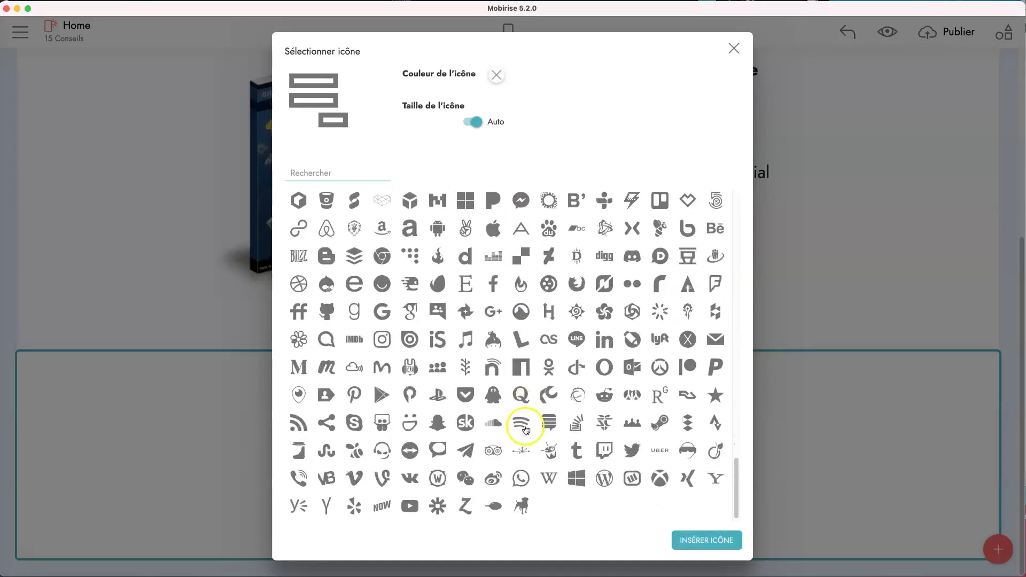
Step: Insert the cursor arrow icon with click marks from the Mobirise 2 set into the form's send button
{"action": "scroll", "coordinate": [526, 428], "scroll_direction": "up", "scroll_amount": 15}
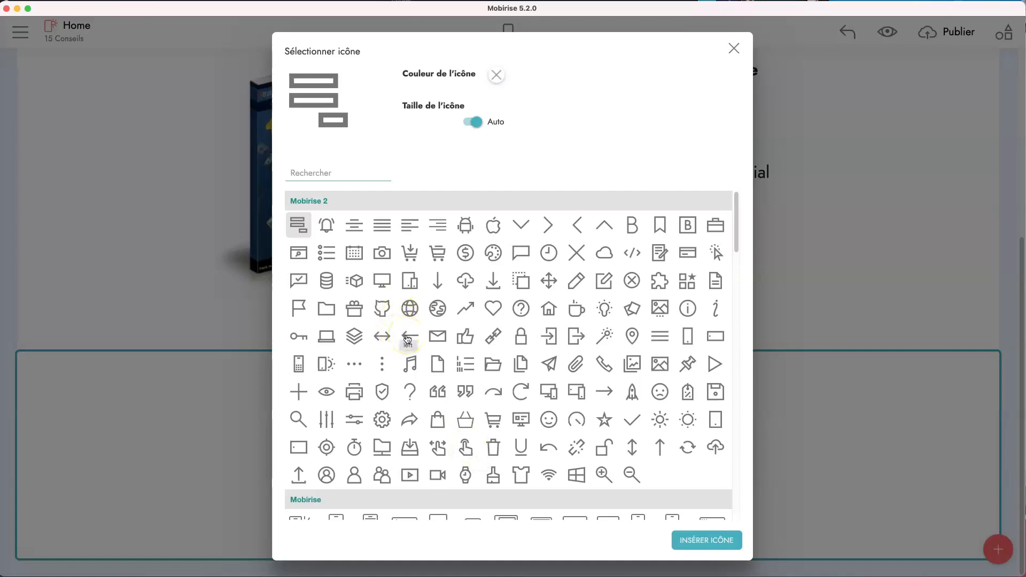
{"action": "left_click", "coordinate": [716, 253]}
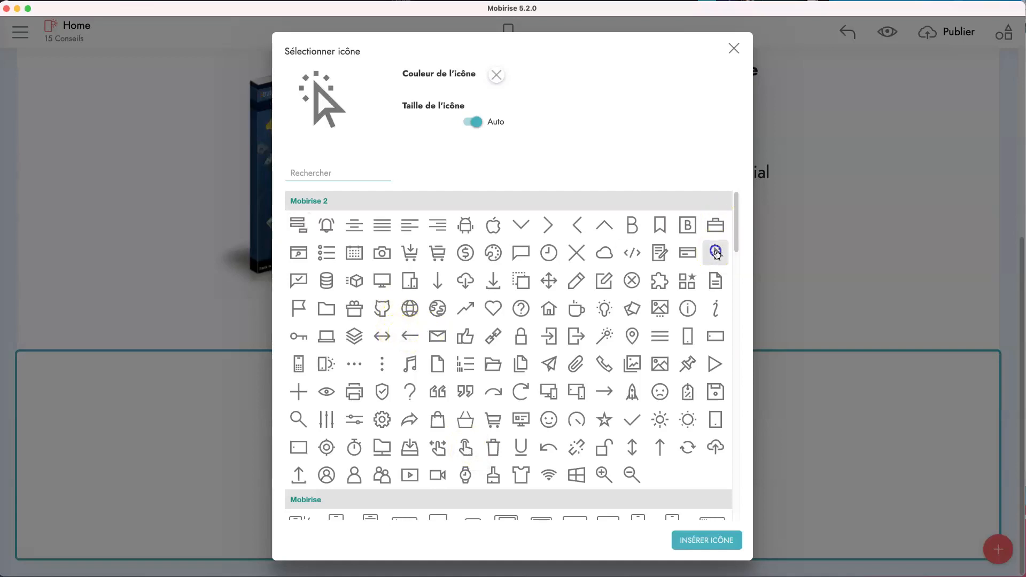
{"action": "left_click", "coordinate": [700, 540]}
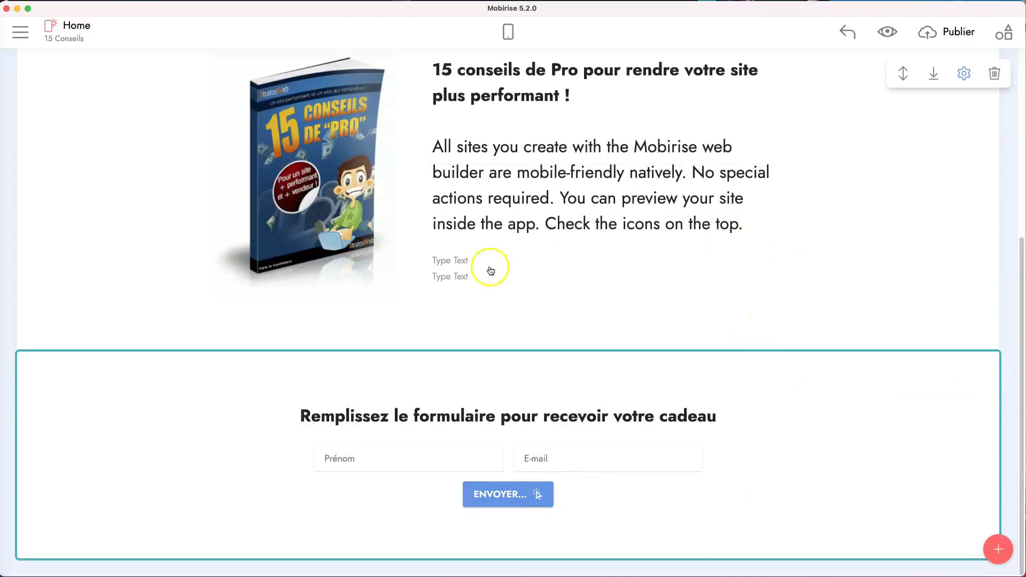
{"action": "scroll", "coordinate": [550, 259], "scroll_direction": "up", "scroll_amount": 5}
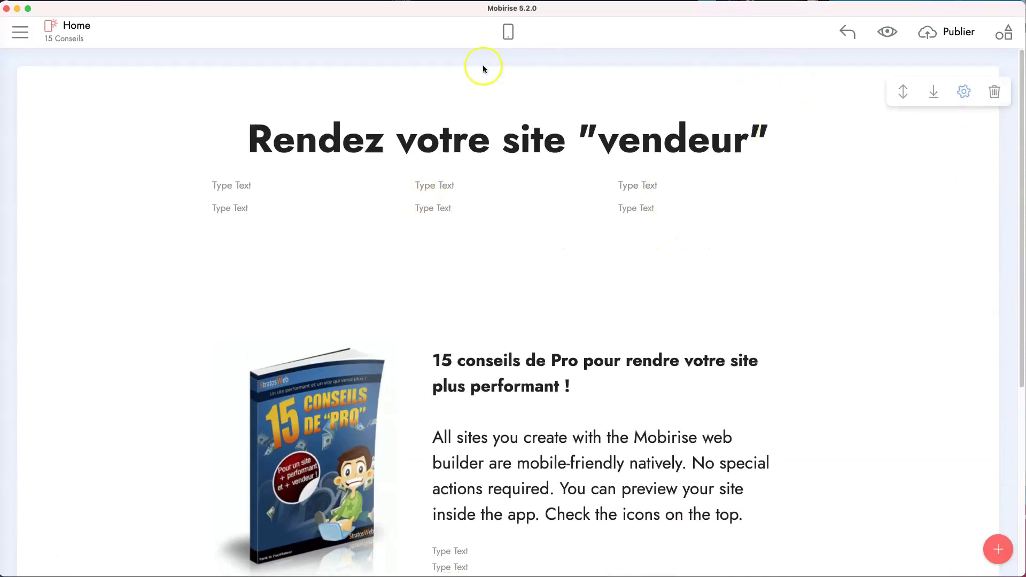
Step: Preview the page in the browser, check it from the title down to the form, and return to Mobirise
{"action": "left_click", "coordinate": [886, 33]}
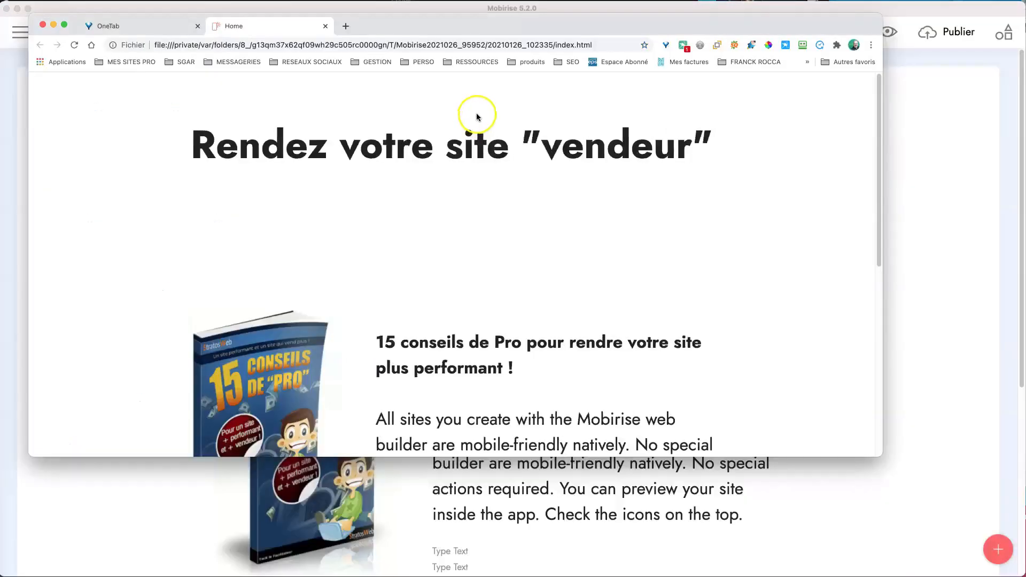
{"action": "scroll", "coordinate": [536, 189], "scroll_direction": "down", "scroll_amount": 10}
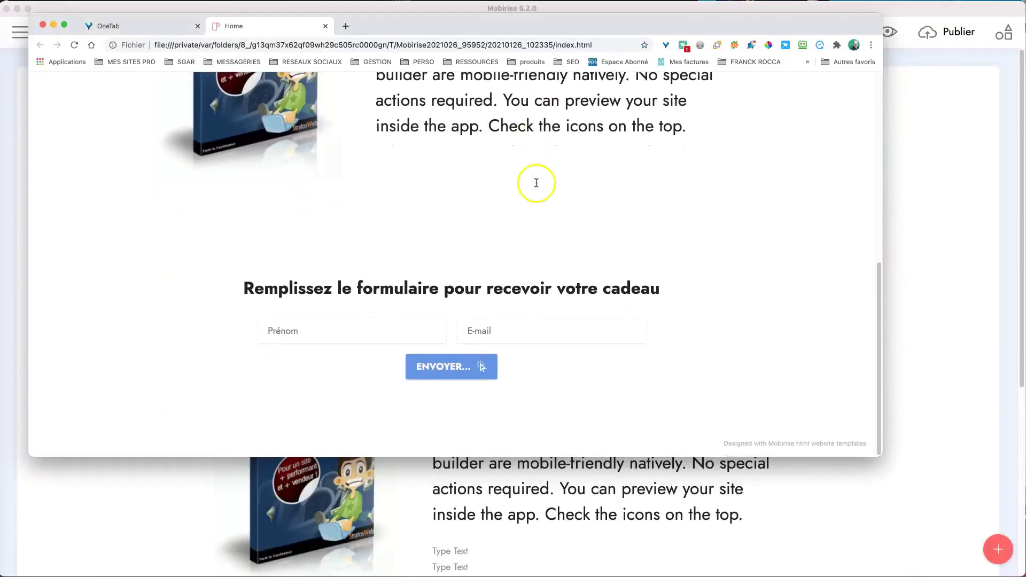
{"action": "scroll", "coordinate": [538, 185], "scroll_direction": "up", "scroll_amount": 10}
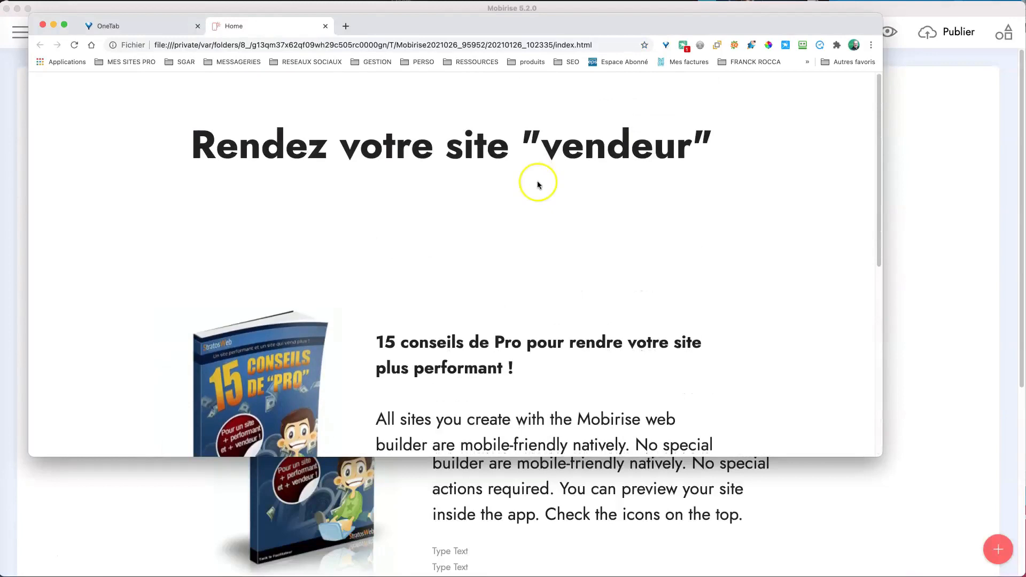
{"action": "left_click", "coordinate": [927, 130]}
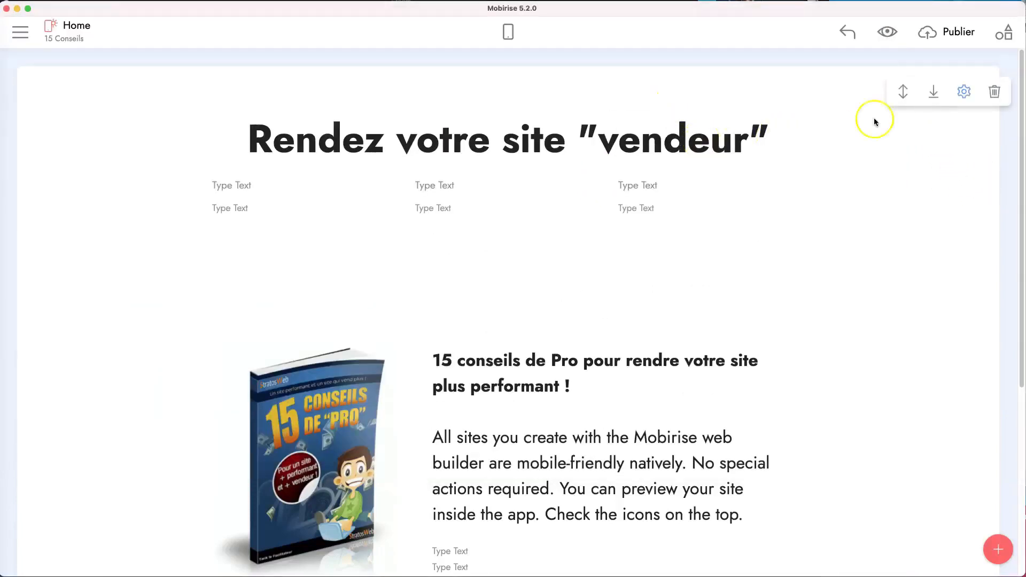
Step: Try an image background for the title block and open the free online image library for a replacement picture
{"action": "left_click", "coordinate": [964, 91]}
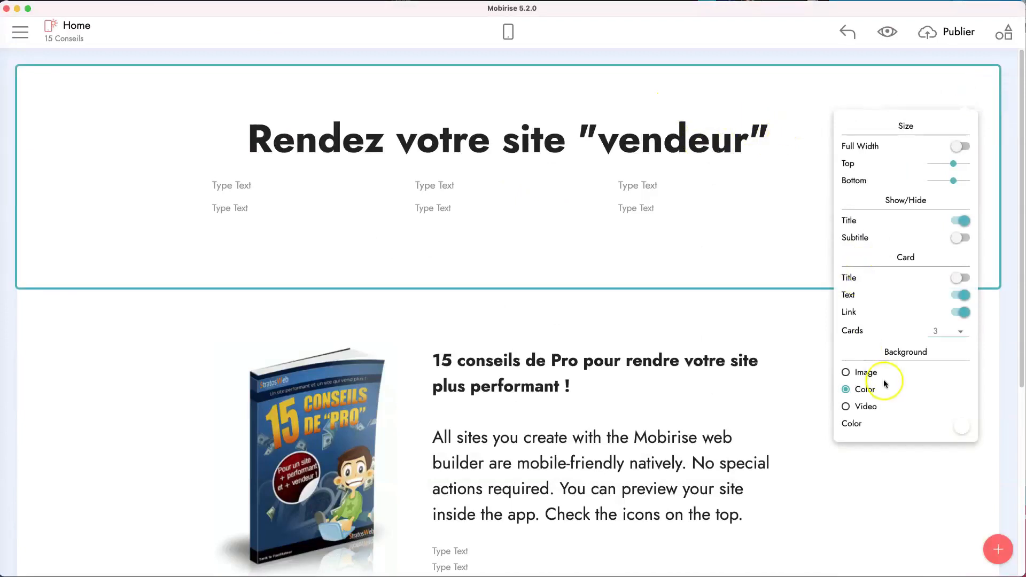
{"action": "left_click", "coordinate": [846, 373]}
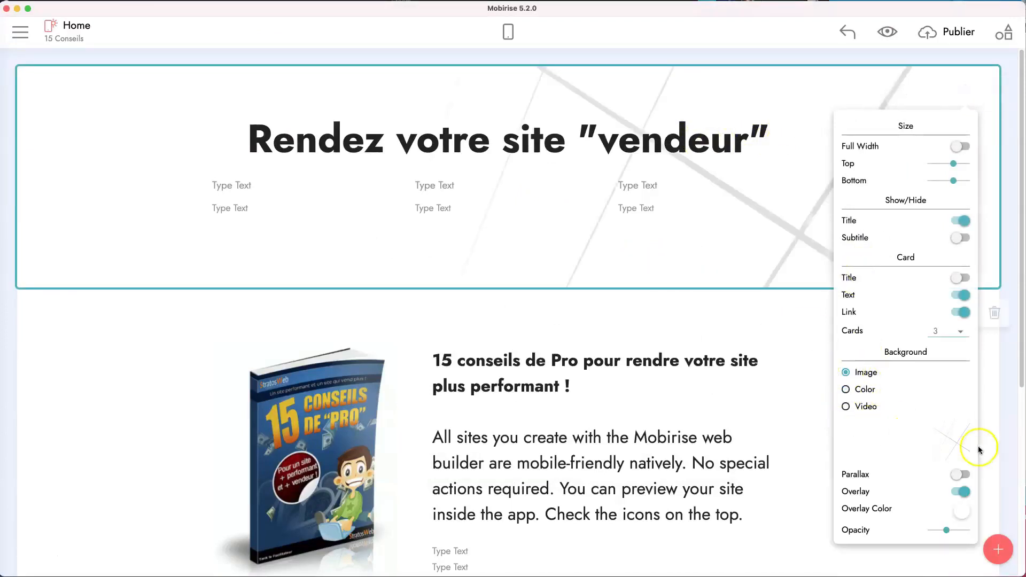
{"action": "left_click", "coordinate": [945, 441]}
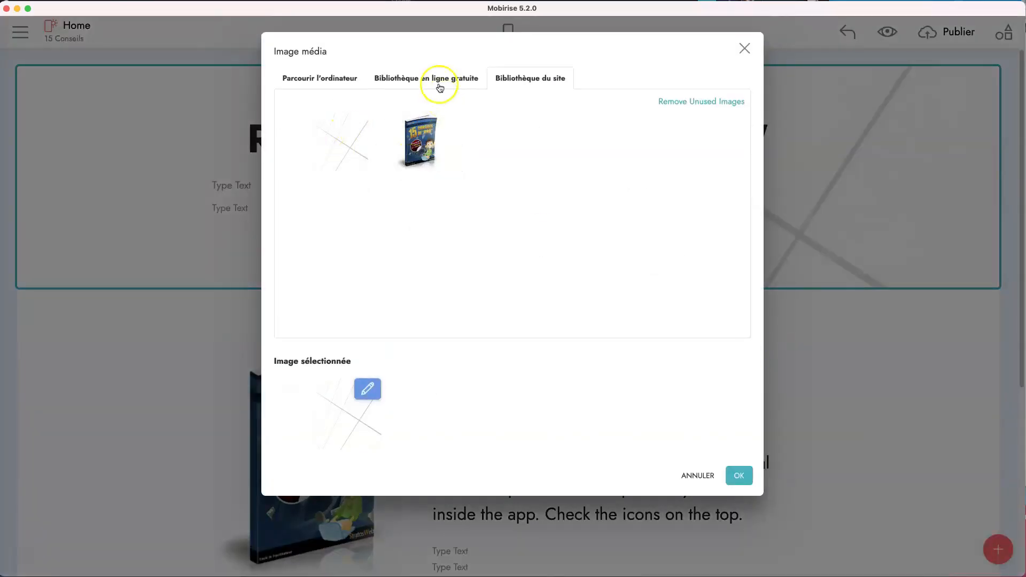
{"action": "left_click", "coordinate": [388, 79]}
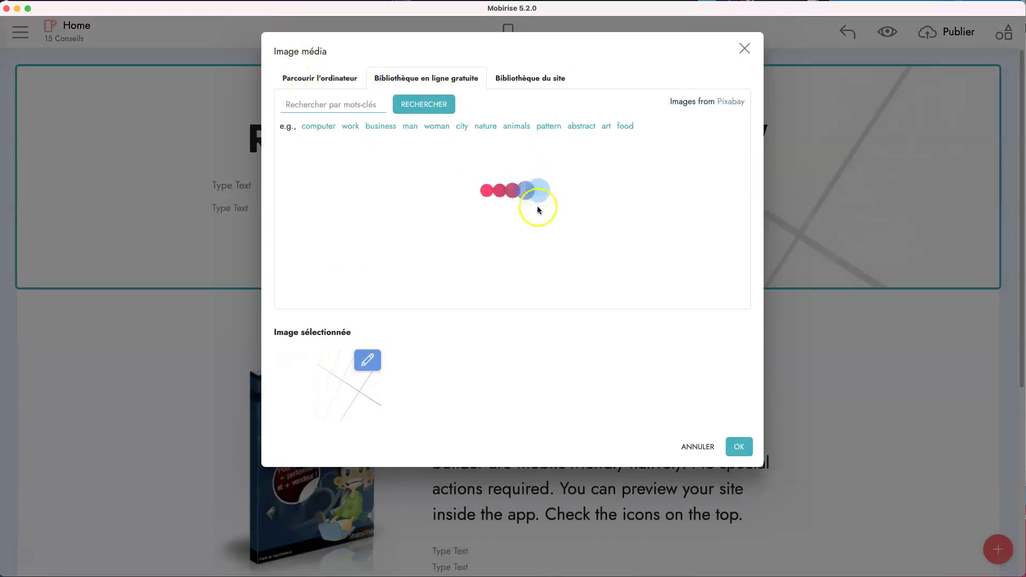
{"action": "left_click", "coordinate": [697, 446]}
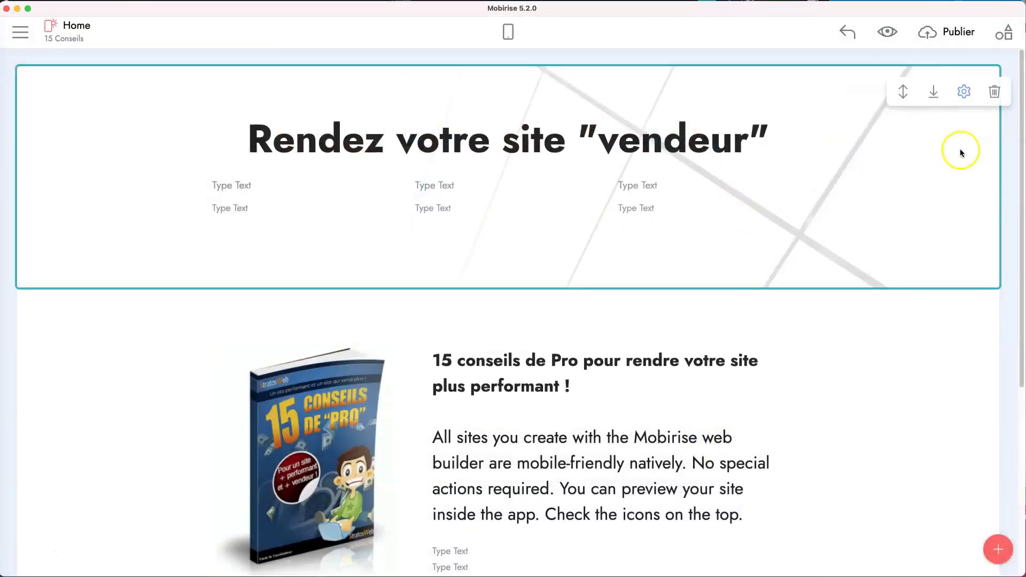
Step: Set the title block's background to a solid light yellow color
{"action": "left_click", "coordinate": [961, 94]}
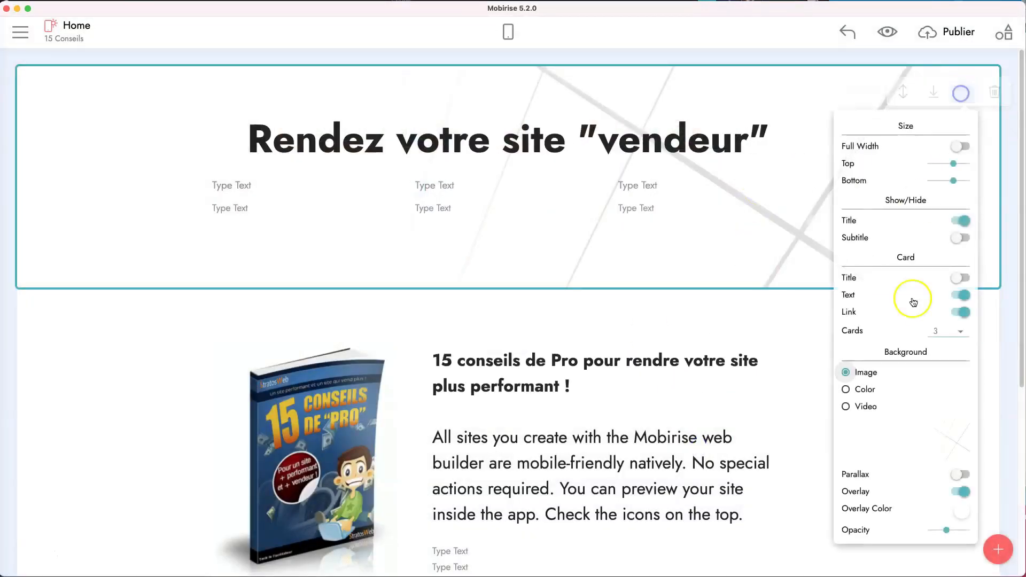
{"action": "left_click", "coordinate": [846, 390]}
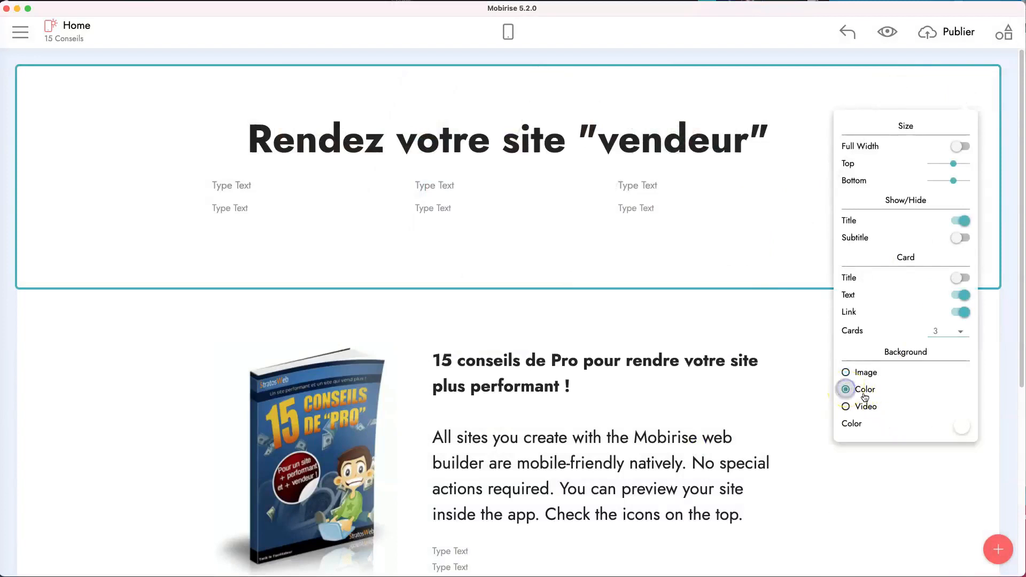
{"action": "left_click", "coordinate": [961, 427]}
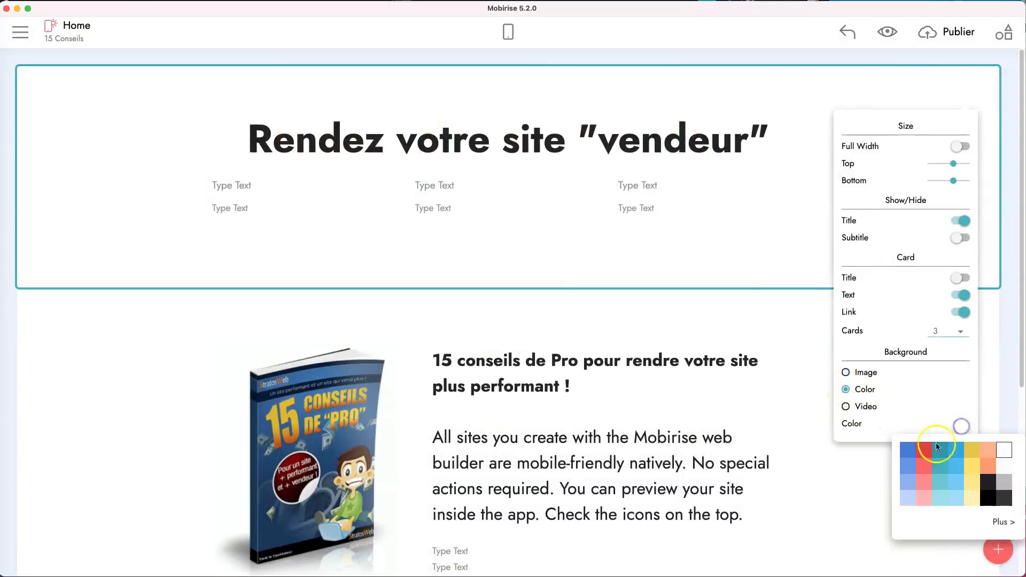
{"action": "left_click", "coordinate": [972, 481]}
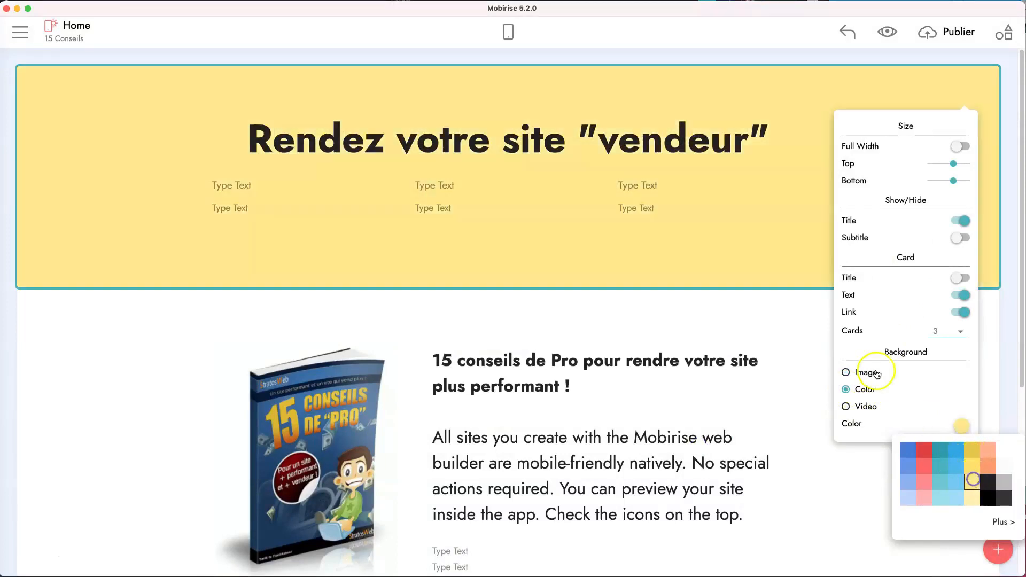
{"action": "left_click", "coordinate": [742, 336]}
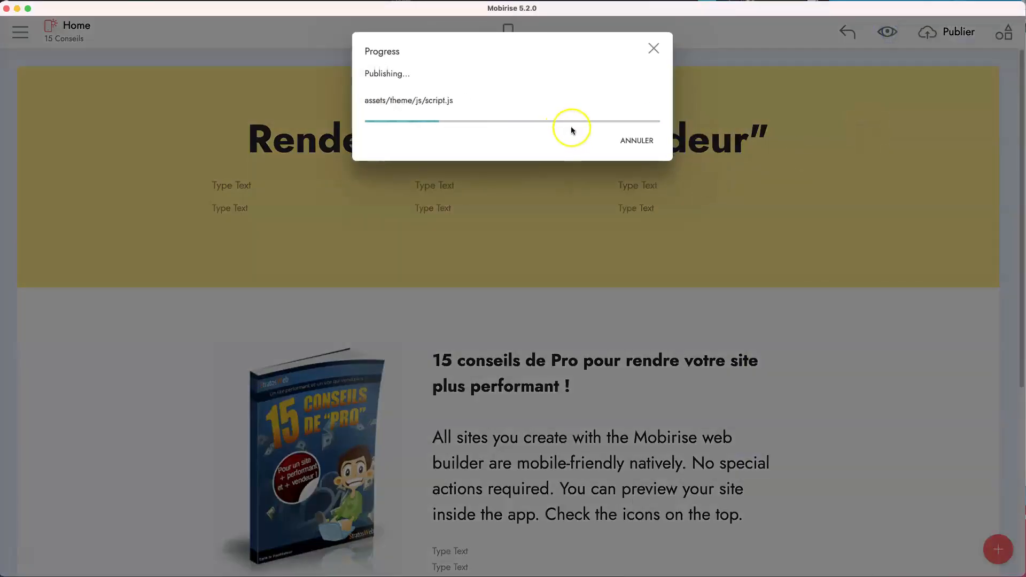
Step: Preview the page with the yellow title block in the browser, check its full length, and return to Mobirise
{"action": "scroll", "coordinate": [562, 221], "scroll_direction": "down", "scroll_amount": 3}
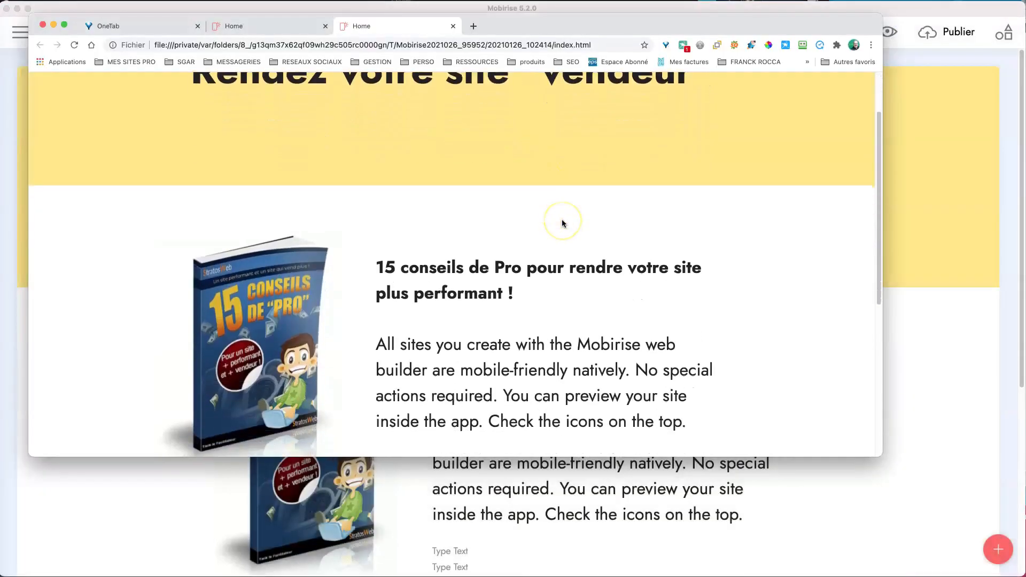
{"action": "scroll", "coordinate": [562, 221], "scroll_direction": "down", "scroll_amount": 5}
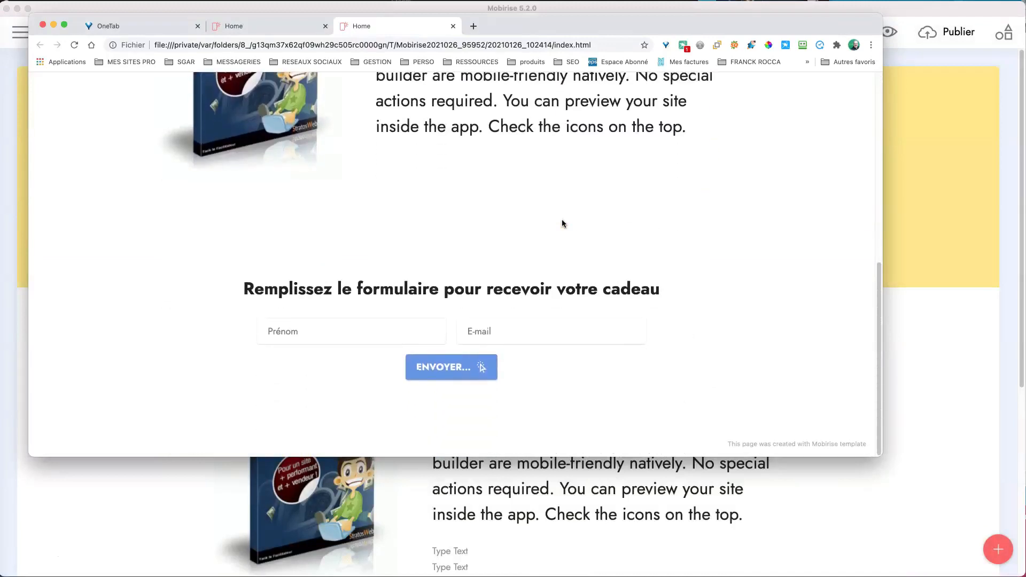
{"action": "scroll", "coordinate": [562, 223], "scroll_direction": "up", "scroll_amount": 5}
{"action": "scroll", "coordinate": [572, 218], "scroll_direction": "down", "scroll_amount": 5}
{"action": "left_click", "coordinate": [917, 397]}
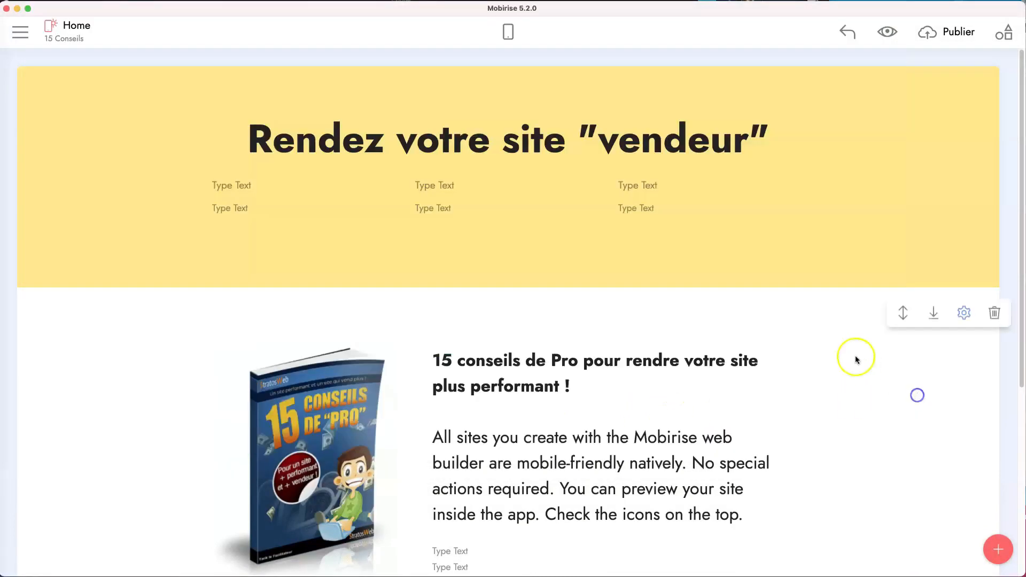
Step: Add the slim single-line copyright footer block below the form
{"action": "scroll", "coordinate": [737, 398], "scroll_direction": "down", "scroll_amount": 5}
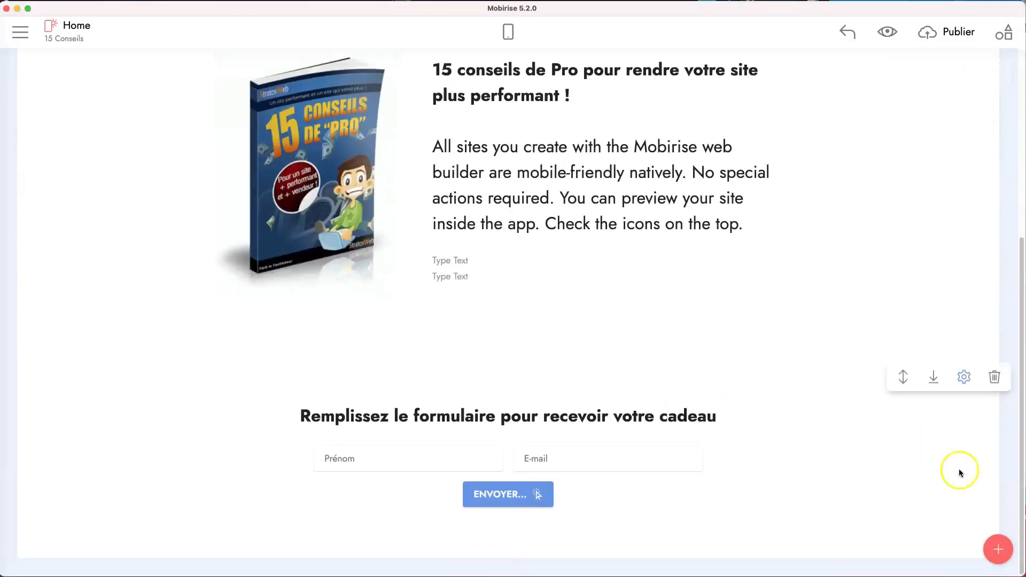
{"action": "left_click", "coordinate": [998, 550]}
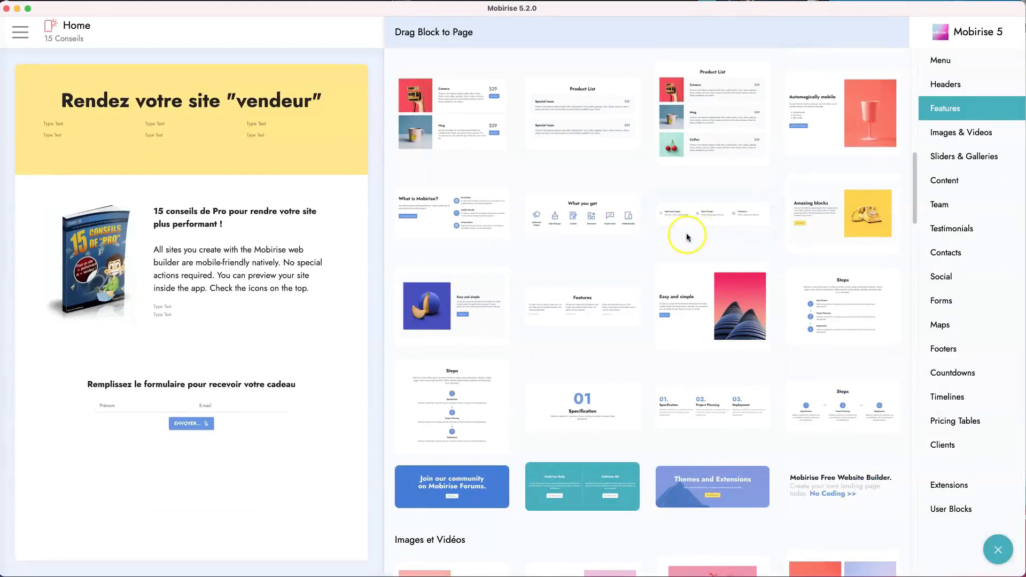
{"action": "left_click", "coordinate": [947, 350]}
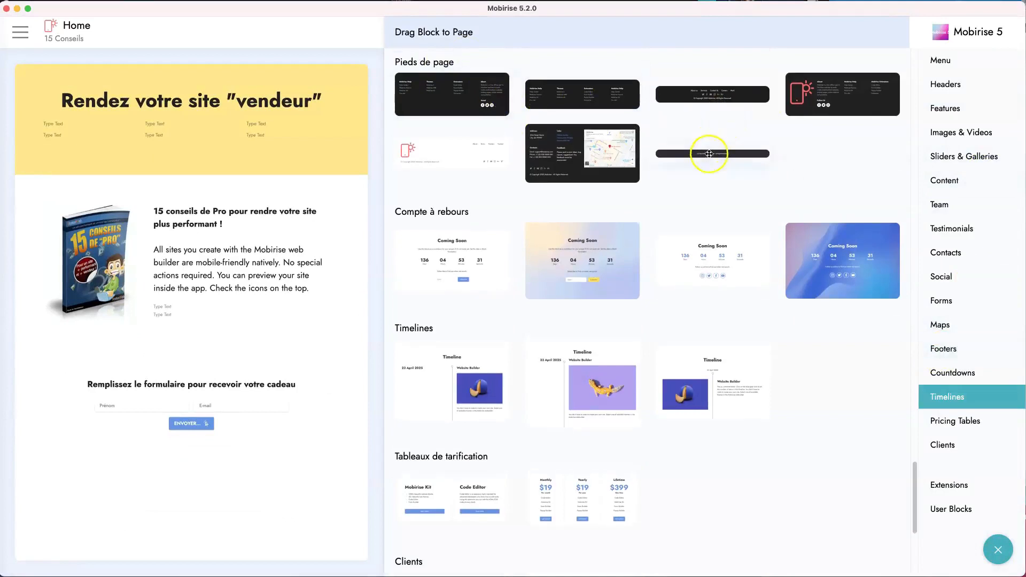
{"action": "left_click", "coordinate": [713, 154]}
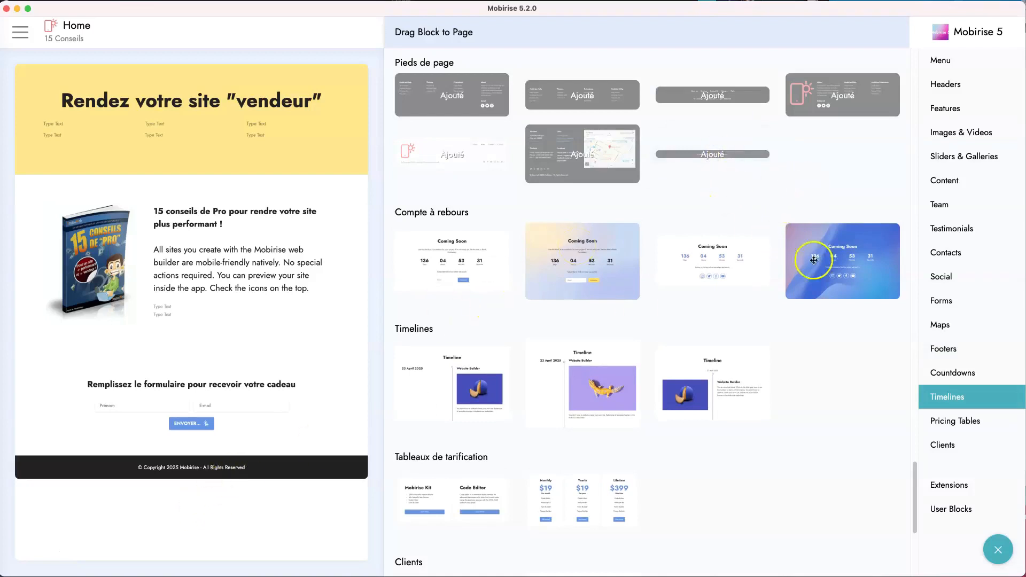
{"action": "left_click", "coordinate": [998, 549]}
Step: Set the footer block's background to a custom dark red, #7d1515
{"action": "scroll", "coordinate": [716, 404], "scroll_direction": "down", "scroll_amount": 4}
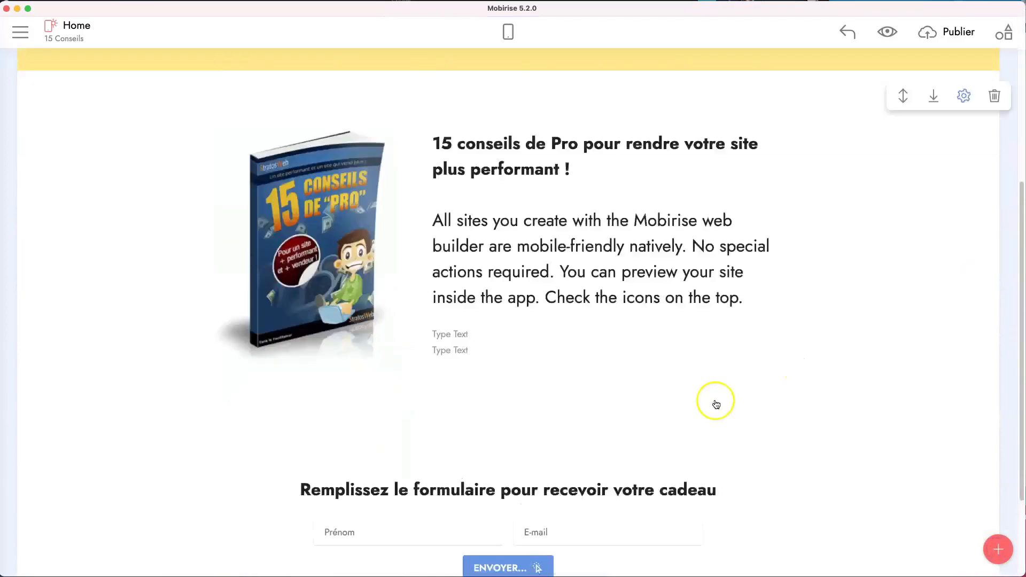
{"action": "scroll", "coordinate": [716, 405], "scroll_direction": "down", "scroll_amount": 2}
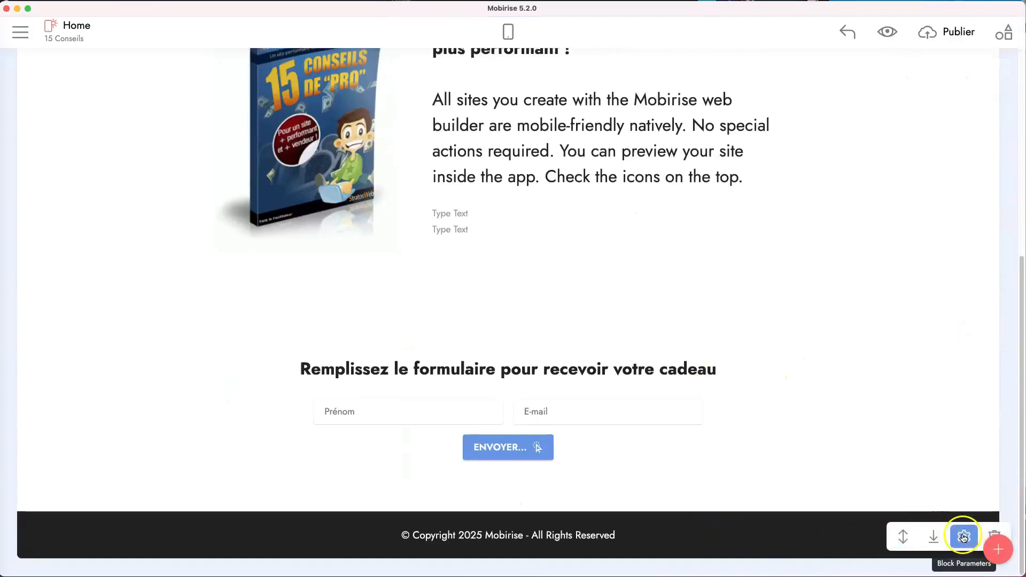
{"action": "left_click", "coordinate": [964, 537]}
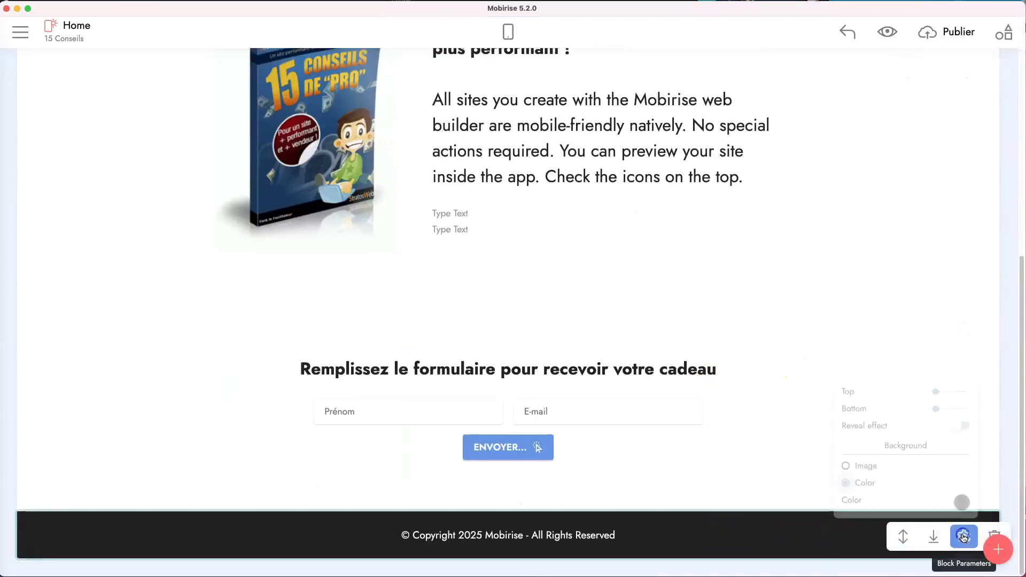
{"action": "left_click", "coordinate": [962, 502]}
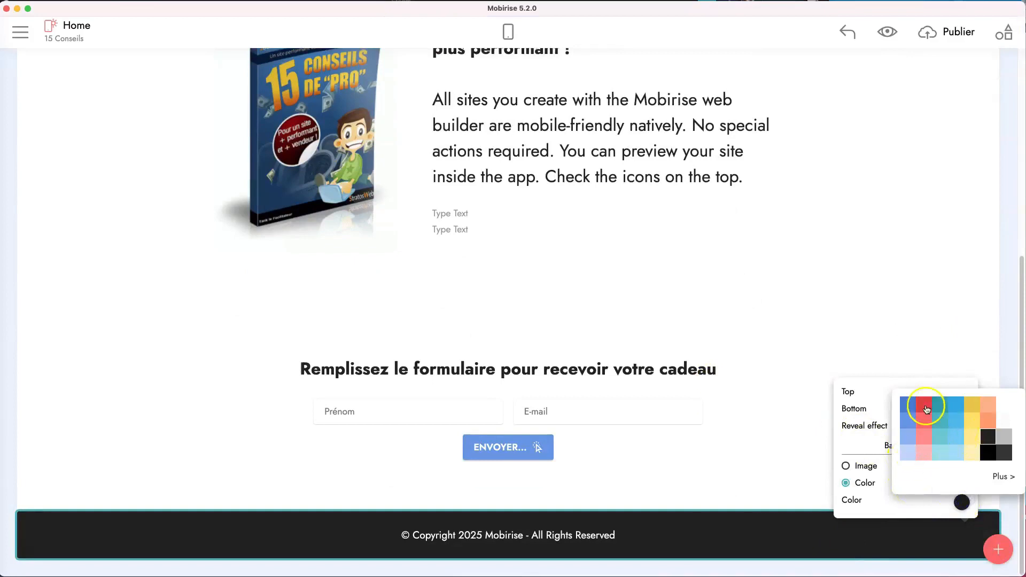
{"action": "left_click", "coordinate": [1003, 476]}
{"action": "left_click_drag", "start_coordinate": [977, 405], "coordinate": [989, 418]}
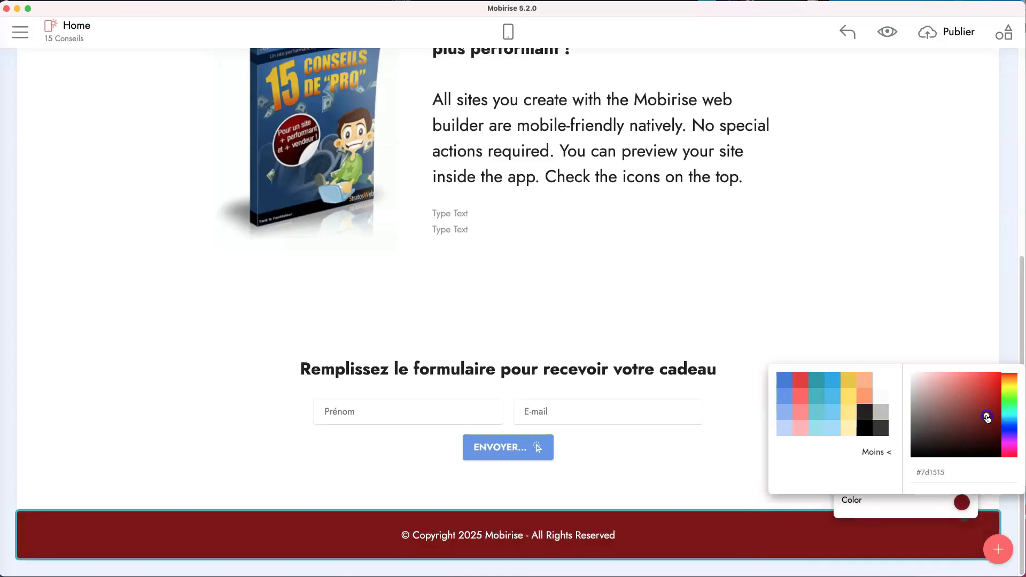
{"action": "left_click", "coordinate": [732, 457]}
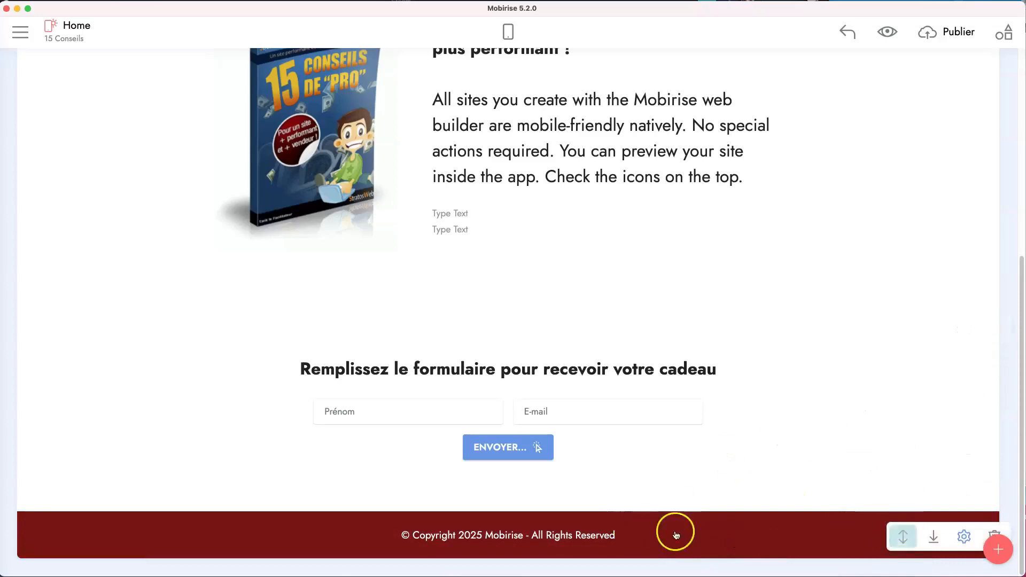
Step: Insert "15-conseils.fr" before the copyright sign in the footer text
{"action": "left_click", "coordinate": [635, 539]}
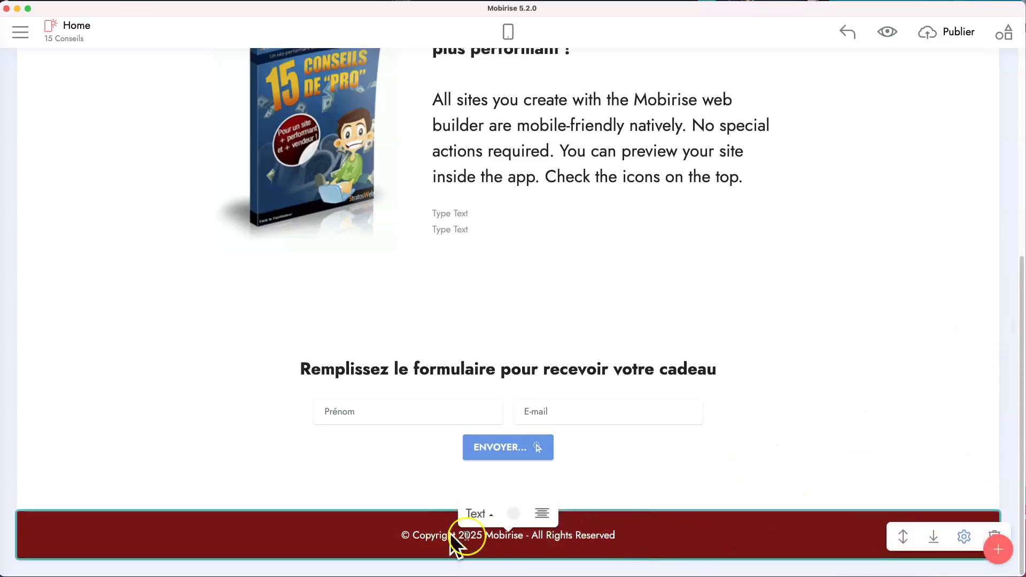
{"action": "left_click", "coordinate": [403, 535]}
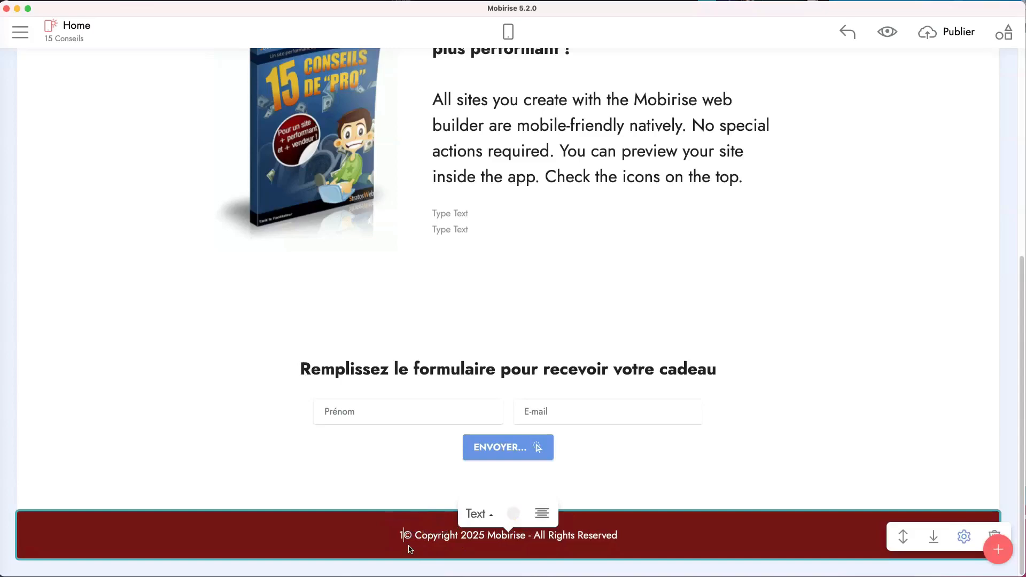
{"action": "type", "text": "1(-conseils.fr"}
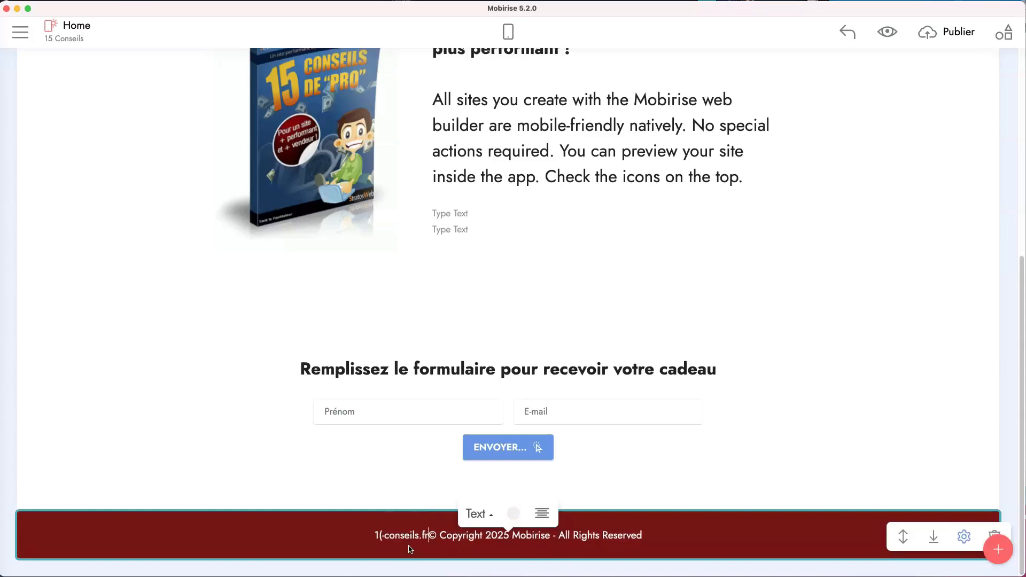
{"action": "key", "text": "shift+Right"}
{"action": "type", "text": "5"}
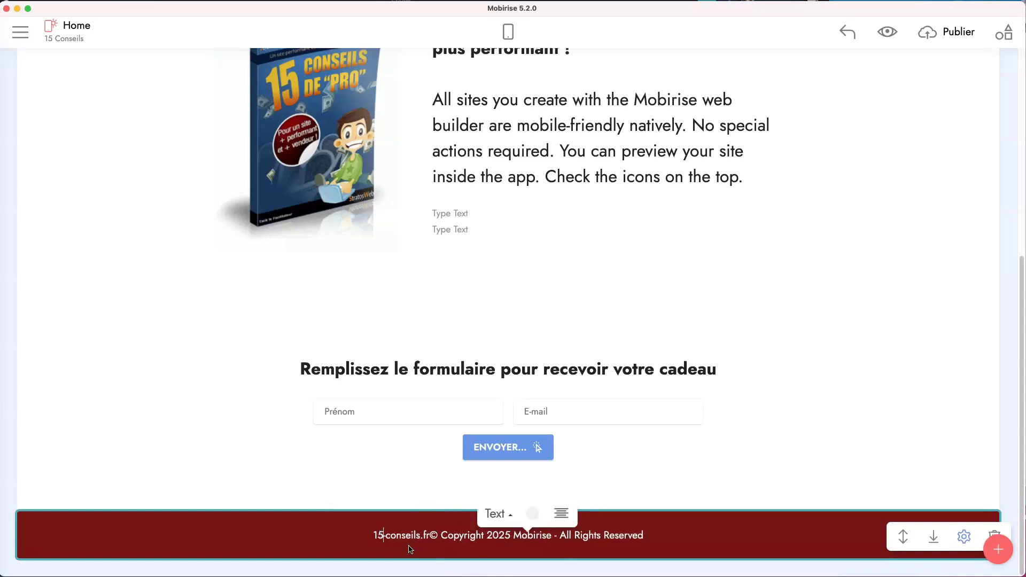
{"action": "key", "text": "Right"}
{"action": "key", "text": "Right"}
{"action": "key", "text": "Right"}
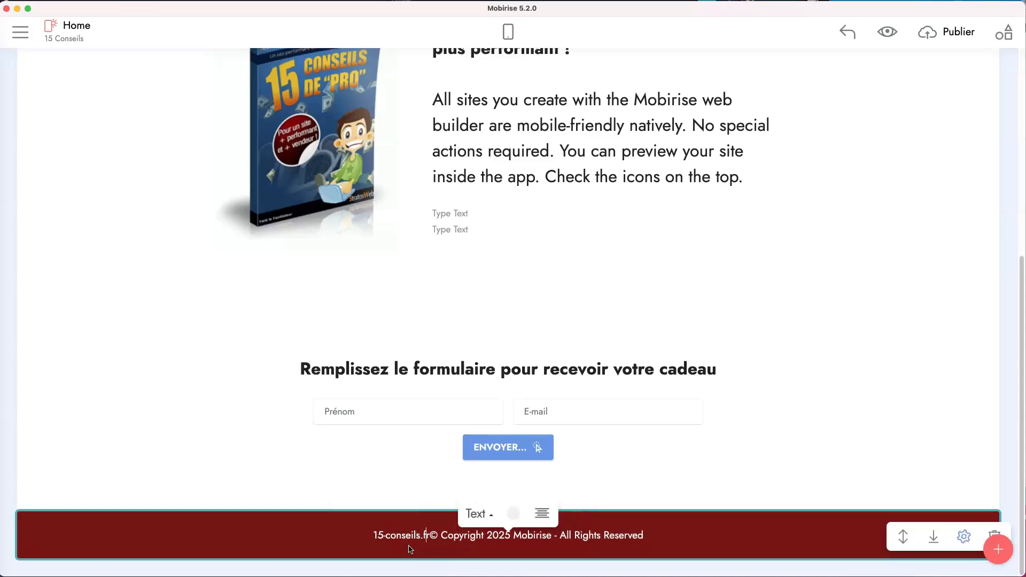
Step: Remove the word "Copyright" from the footer text and set its year to 2021
{"action": "key", "text": "shift+alt+Right"}
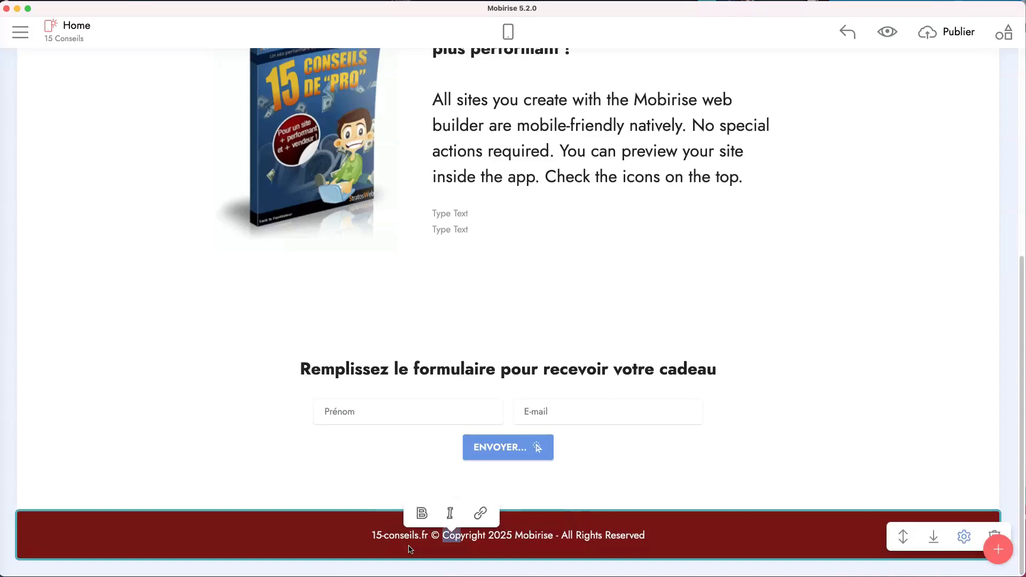
{"action": "key", "text": "BackSpace"}
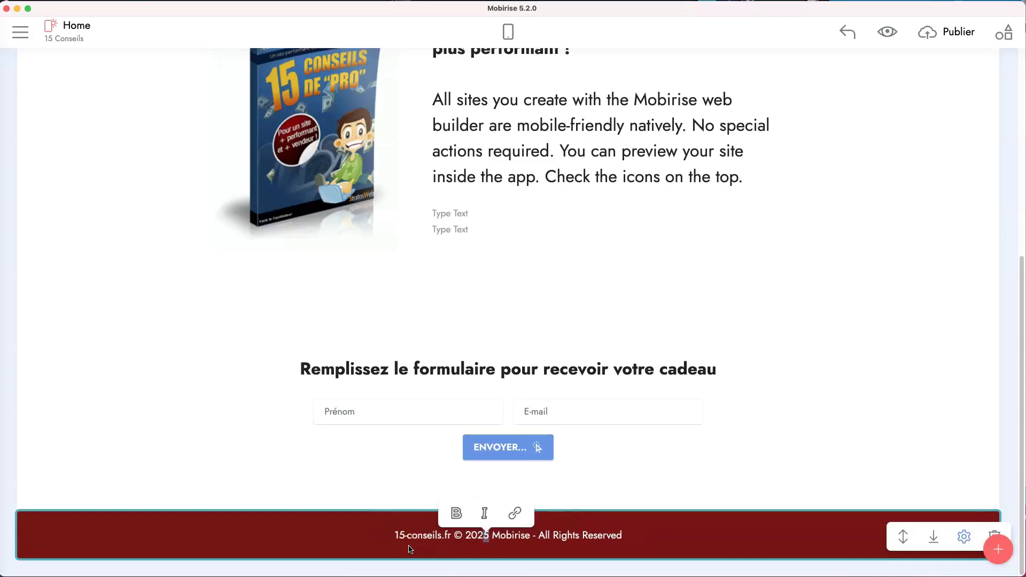
{"action": "type", "text": "1"}
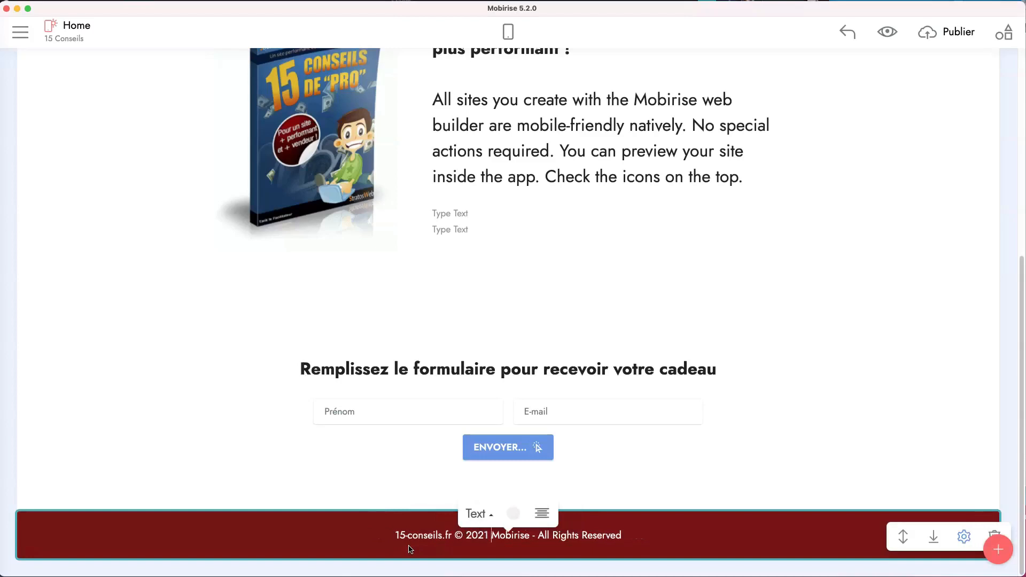
Step: Replace "Mobirise - All Rights Reserved" in the footer text with "— Tous droits réservés"
{"action": "key", "text": "shift+super+Right"}
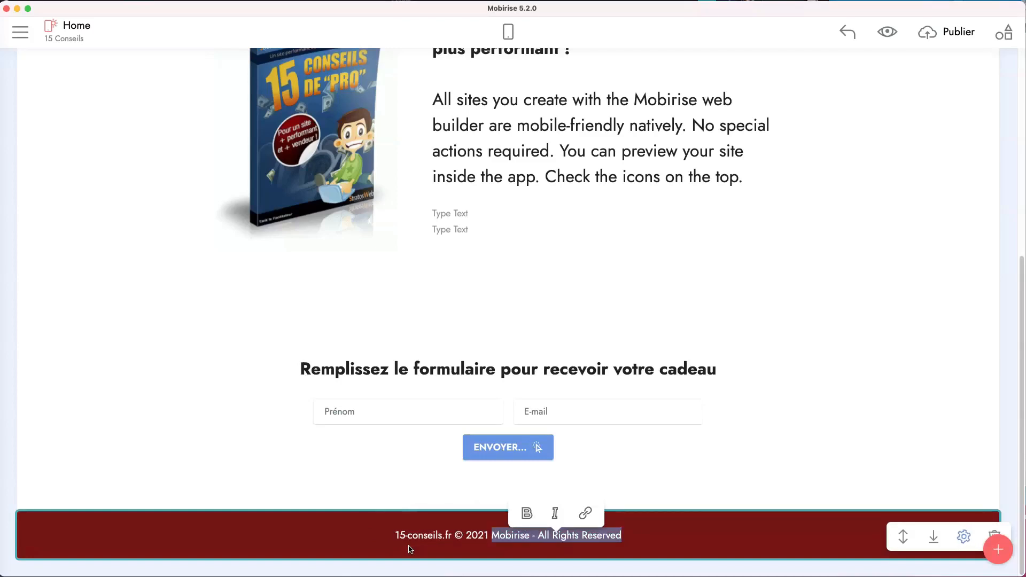
{"action": "type", "text": "— Tou"}
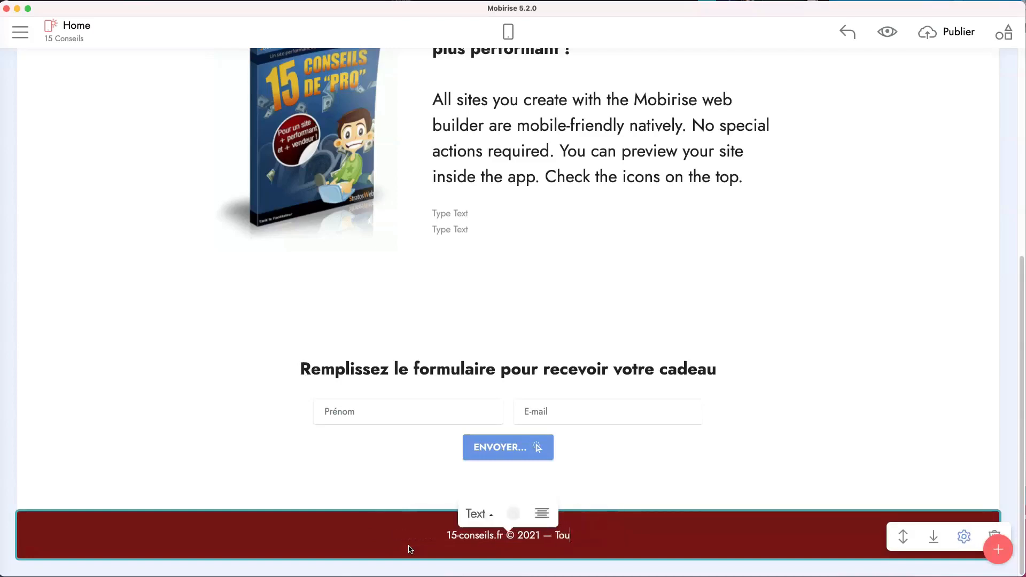
{"action": "type", "text": "s droits rés"}
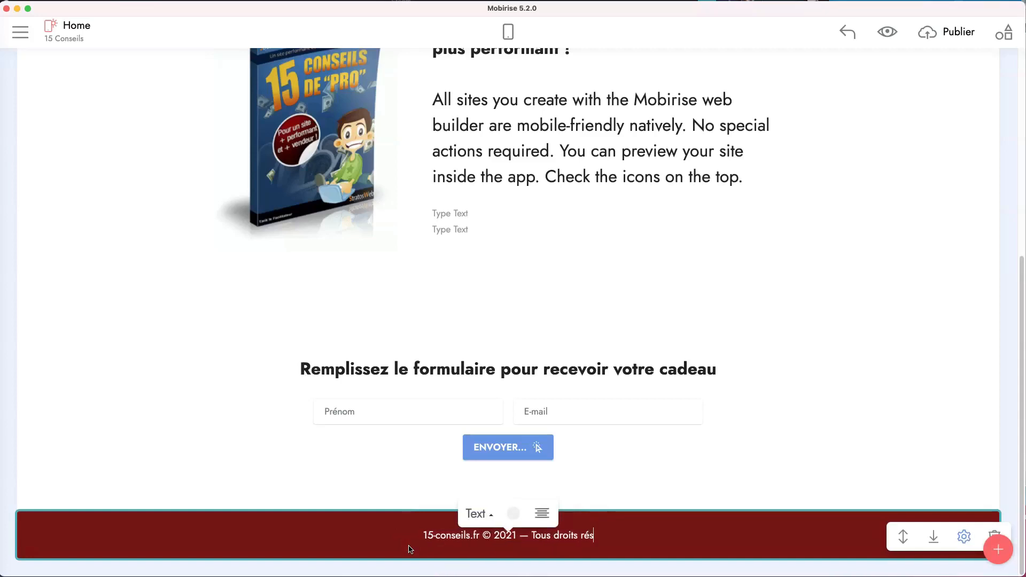
{"action": "type", "text": "ervés"}
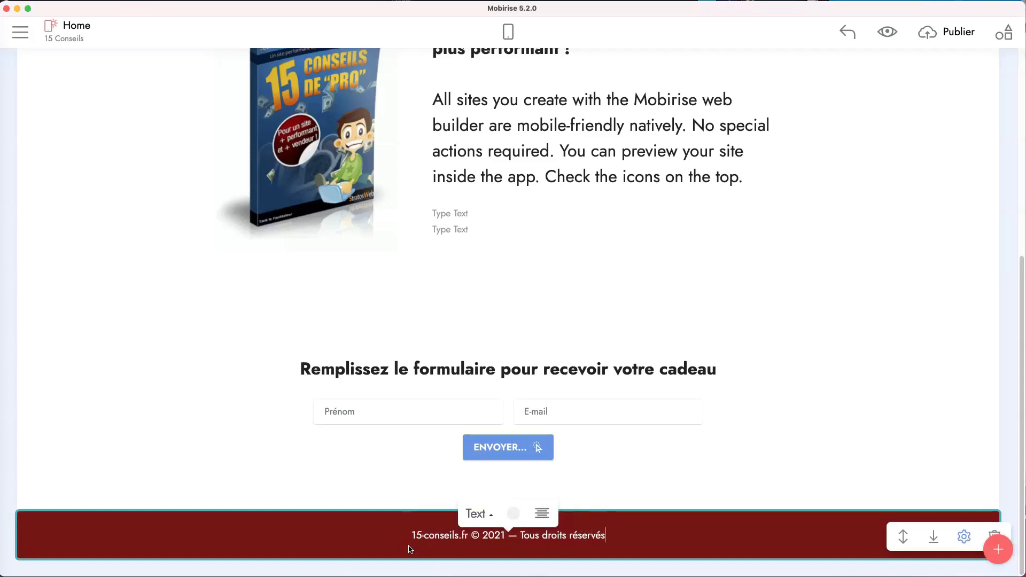
{"action": "left_click", "coordinate": [702, 487]}
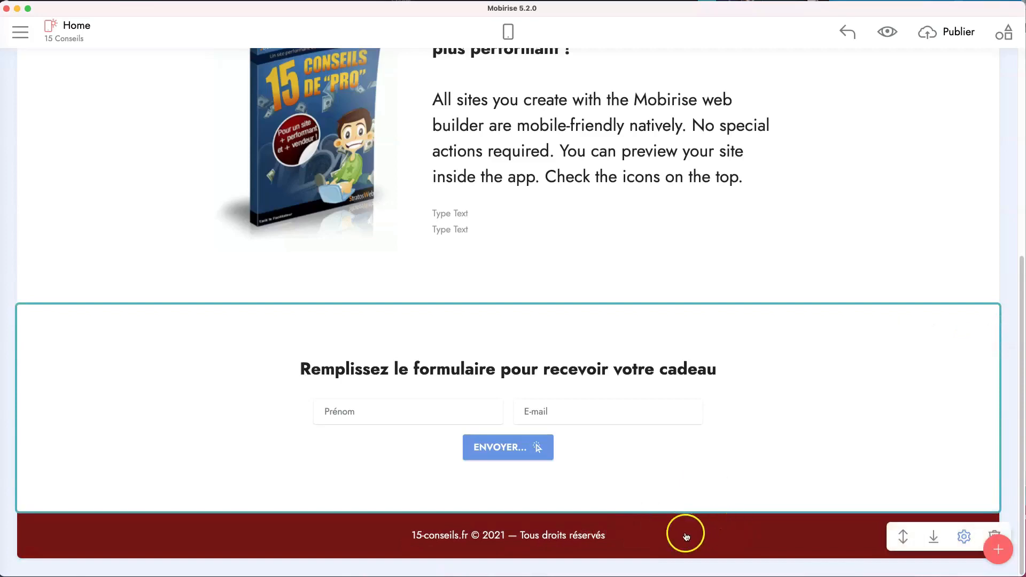
{"action": "left_click", "coordinate": [678, 534]}
{"action": "left_click", "coordinate": [641, 537]}
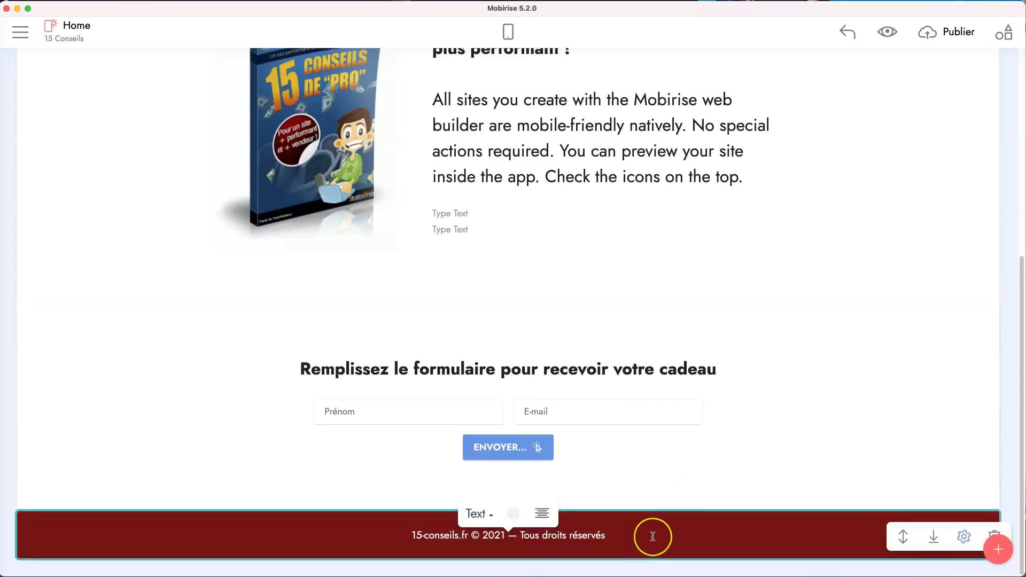
{"action": "double_click", "coordinate": [588, 535]}
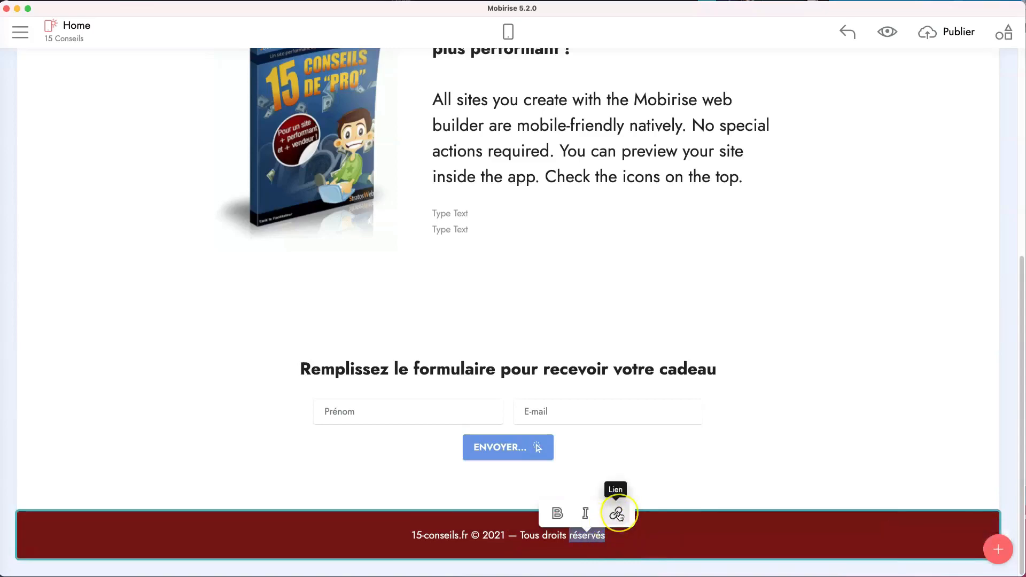
{"action": "left_click", "coordinate": [635, 538]}
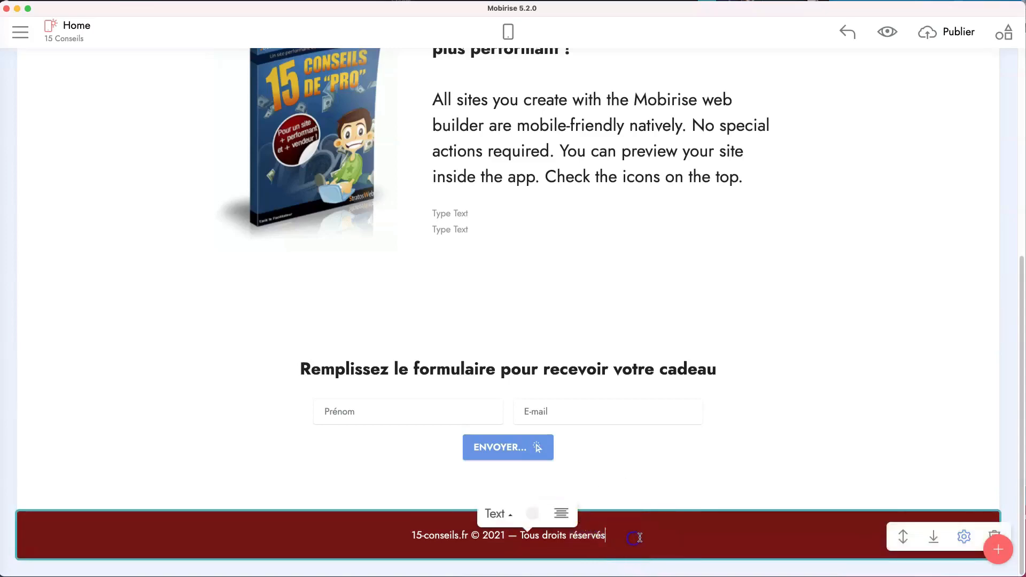
{"action": "left_click", "coordinate": [23, 556]}
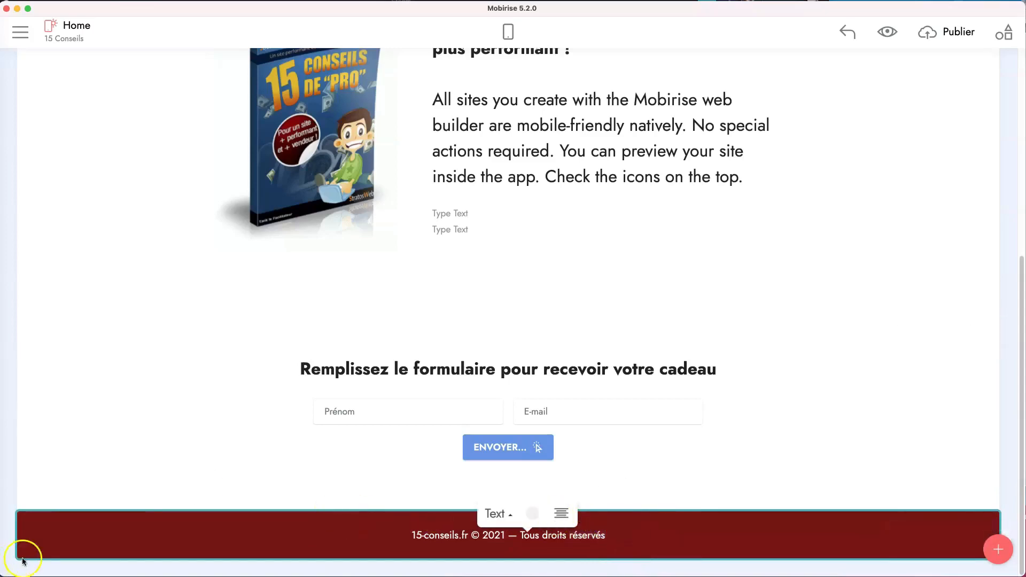
Step: Append "Mentions légales" to the end of the footer text, separated from "réservés" by a wide gap
{"action": "left_click", "coordinate": [628, 535]}
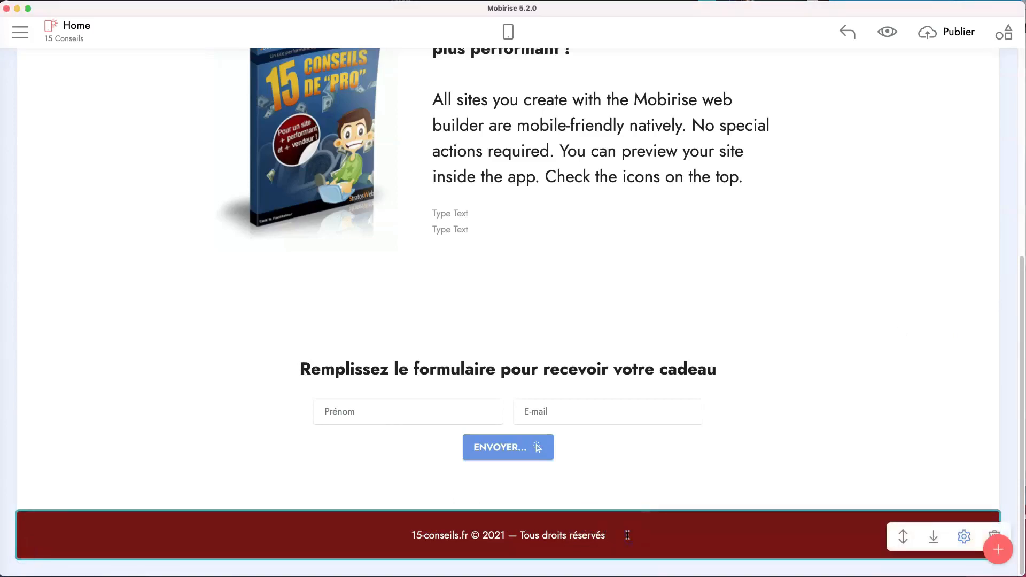
{"action": "type", "text": "."}
{"action": "key", "text": "BackSpace"}
{"action": "key", "text": "BackSpace"}
{"action": "key", "text": "BackSpace"}
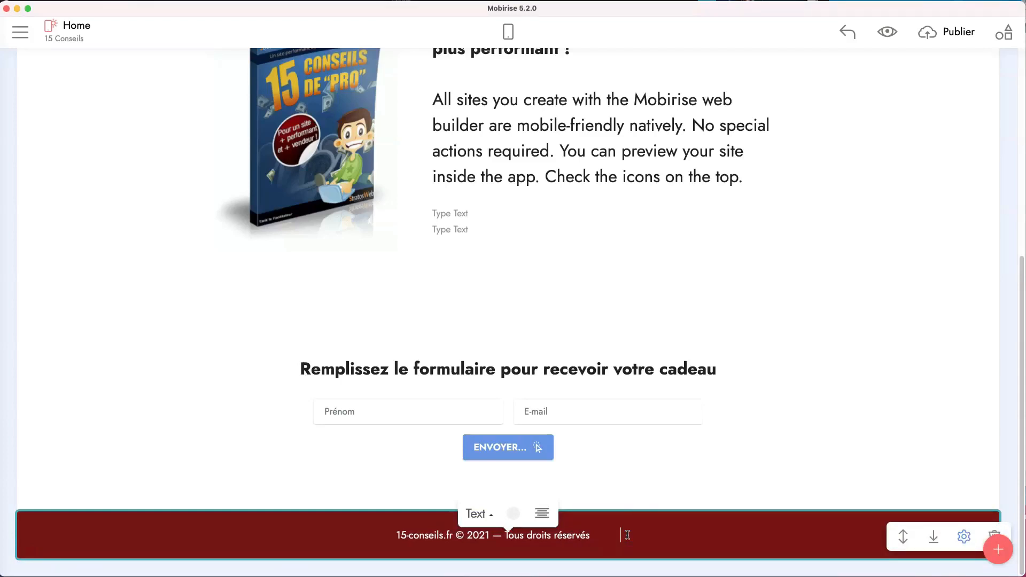
{"action": "type", "text": "M"}
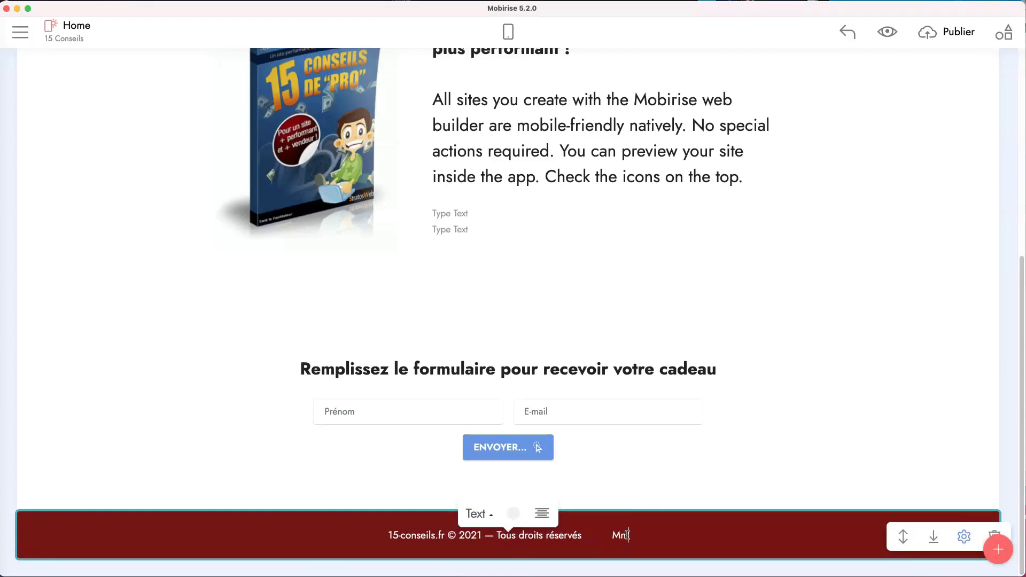
{"action": "type", "text": "entio"}
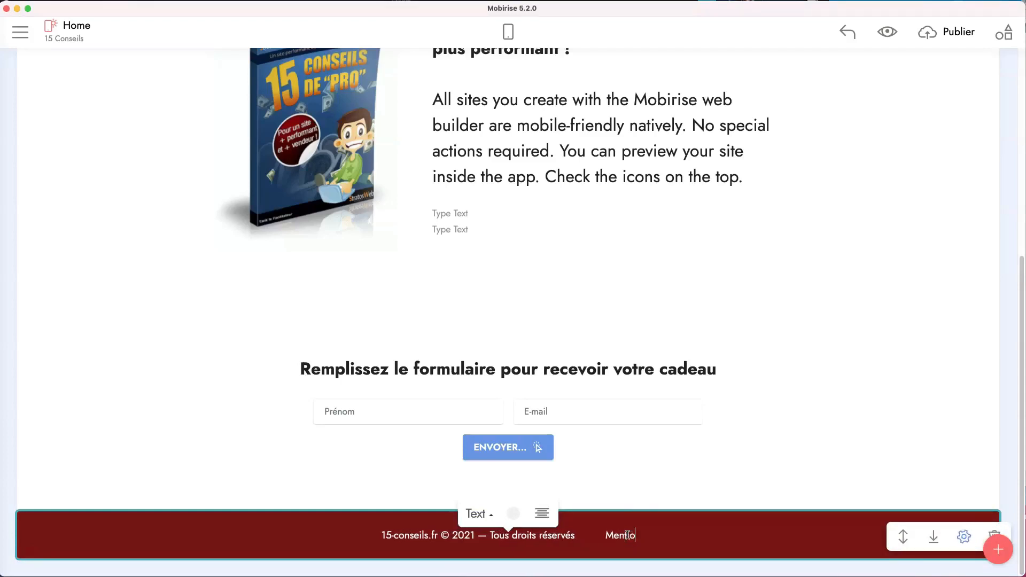
{"action": "type", "text": "ns légales"}
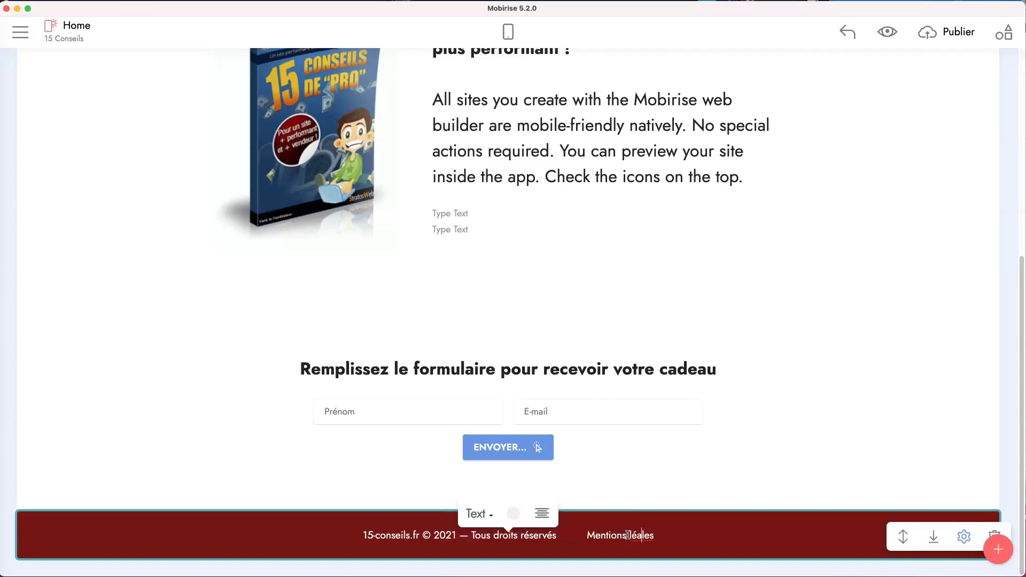
{"action": "type", "text": "g"}
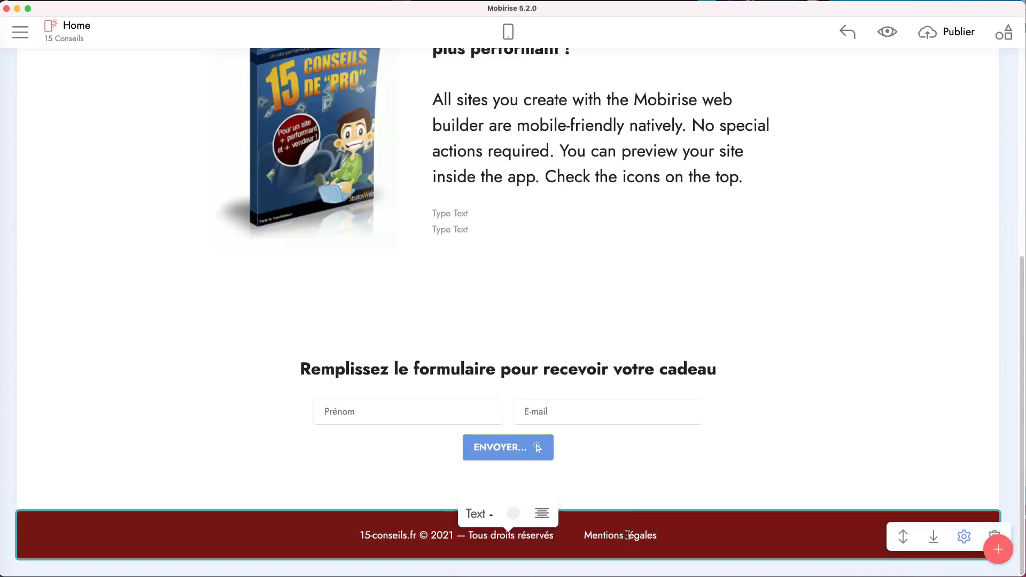
Step: Extend the footer text after "Mentions légales" with " | Confidentialité | contact"
{"action": "type", "text": " |"}
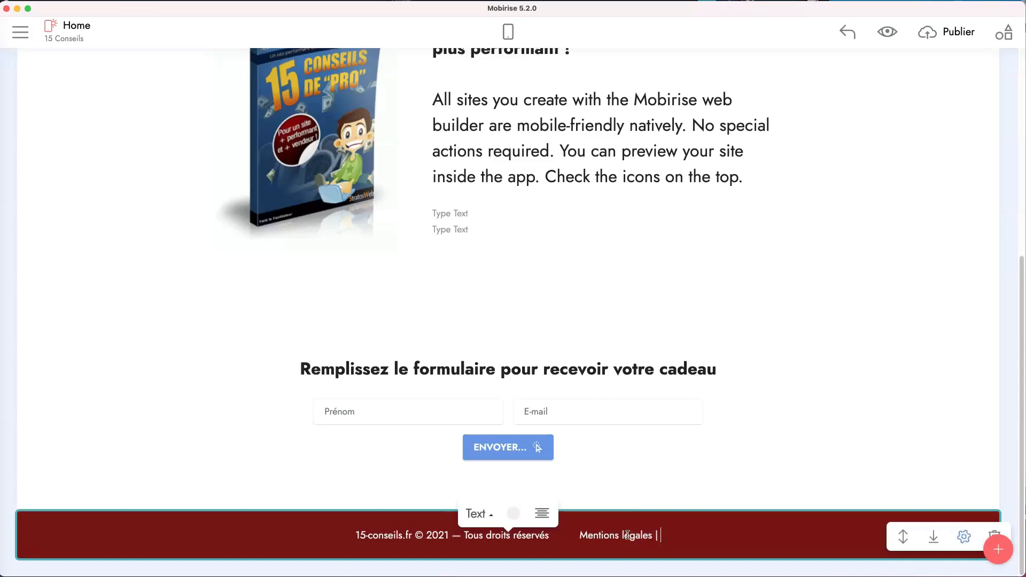
{"action": "type", "text": " Confident"}
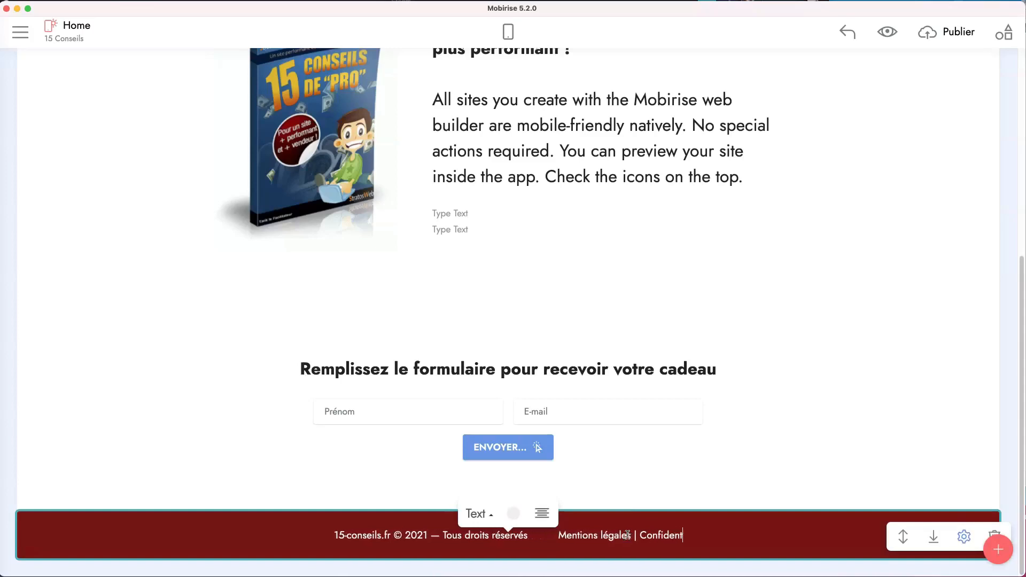
{"action": "type", "text": "ialité"}
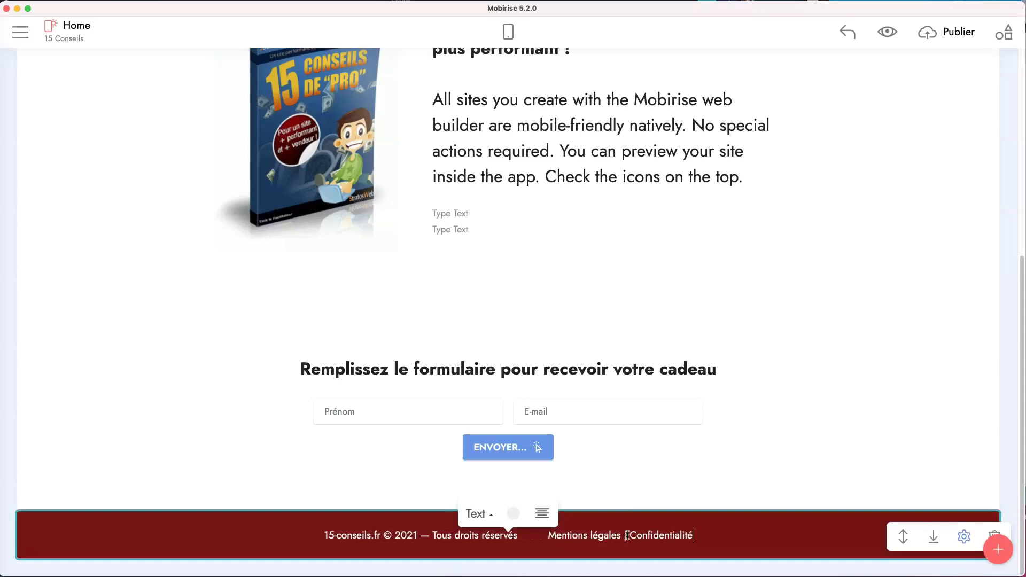
{"action": "type", "text": " | "}
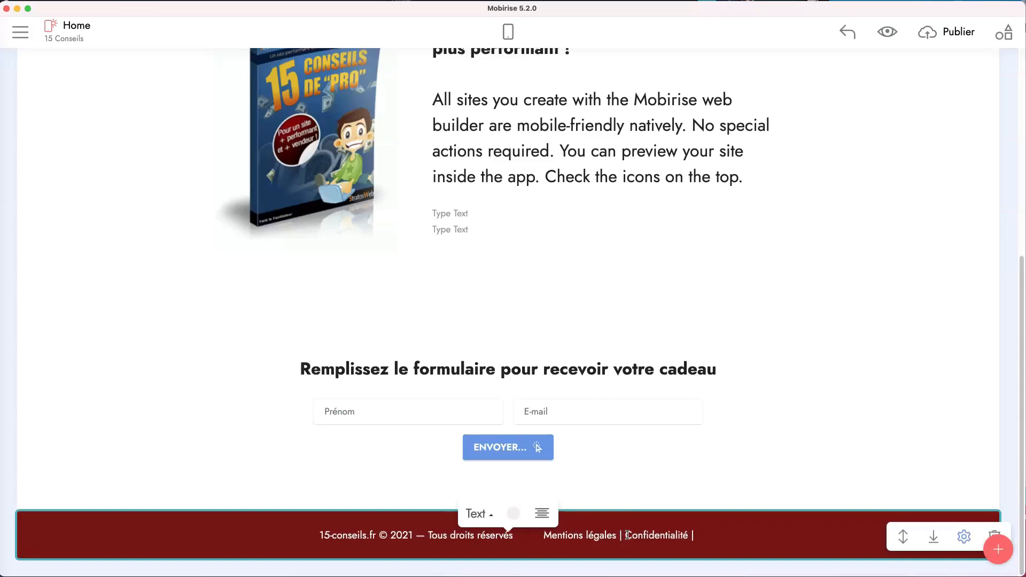
{"action": "type", "text": "contact"}
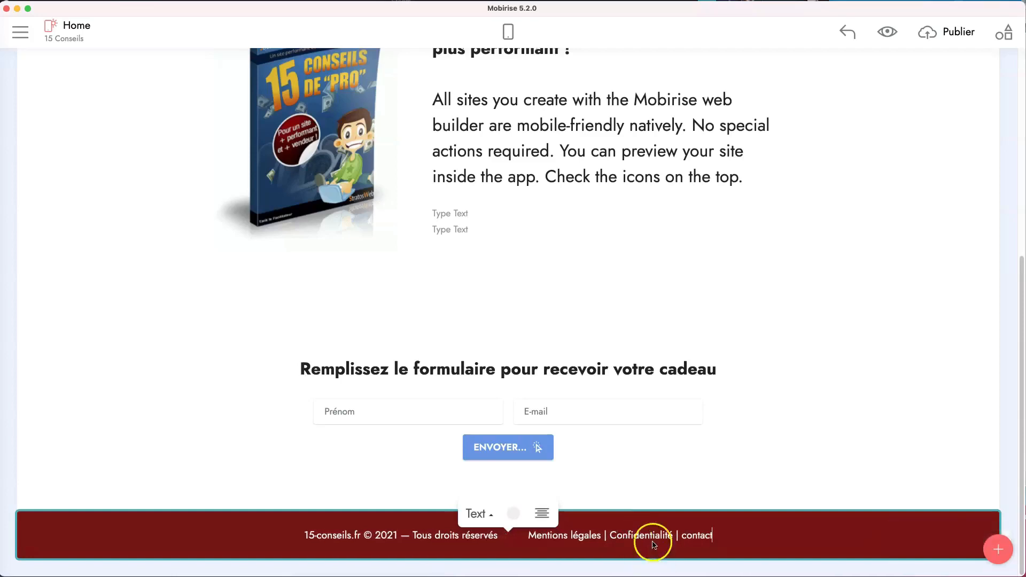
Step: Insert a placeholder link to "#" on the word "contact" in the footer
{"action": "double_click", "coordinate": [700, 535]}
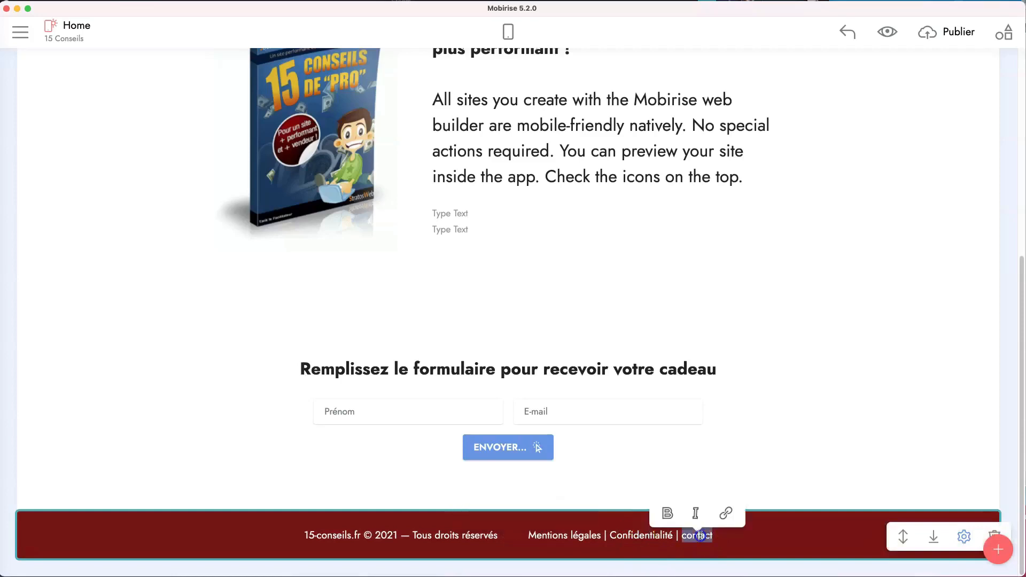
{"action": "left_click", "coordinate": [726, 514]}
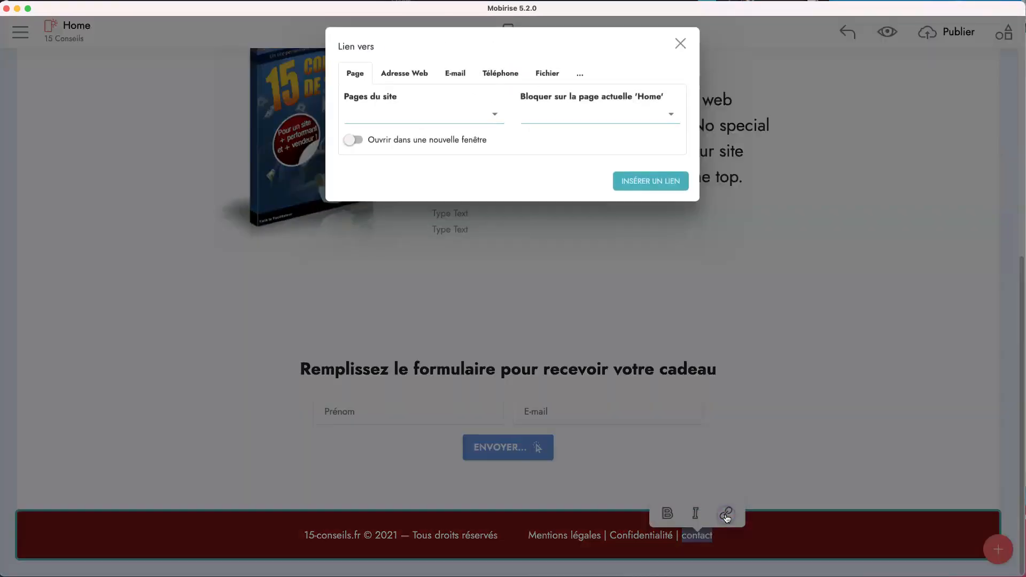
{"action": "left_click", "coordinate": [406, 120]}
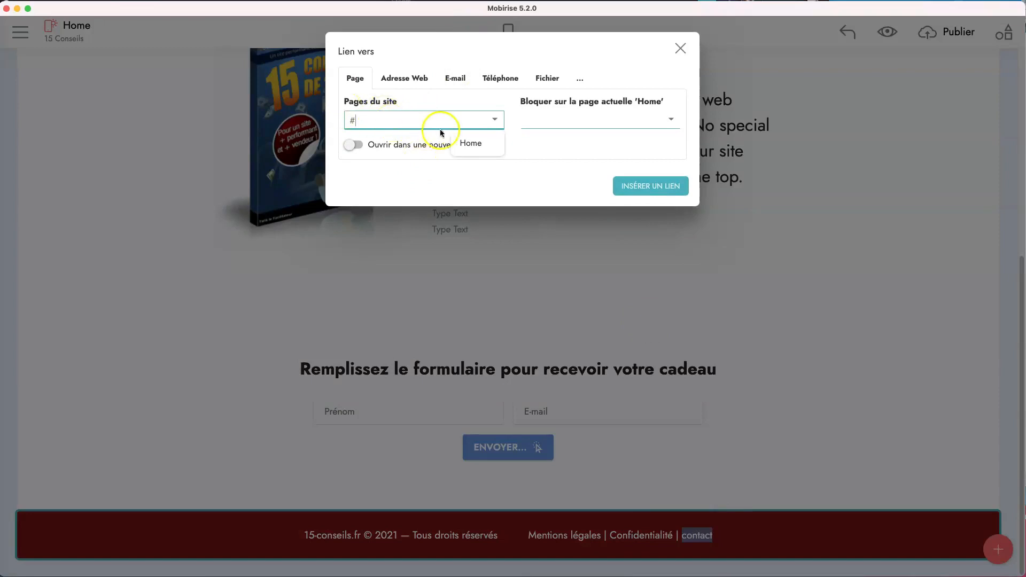
{"action": "left_click", "coordinate": [641, 186]}
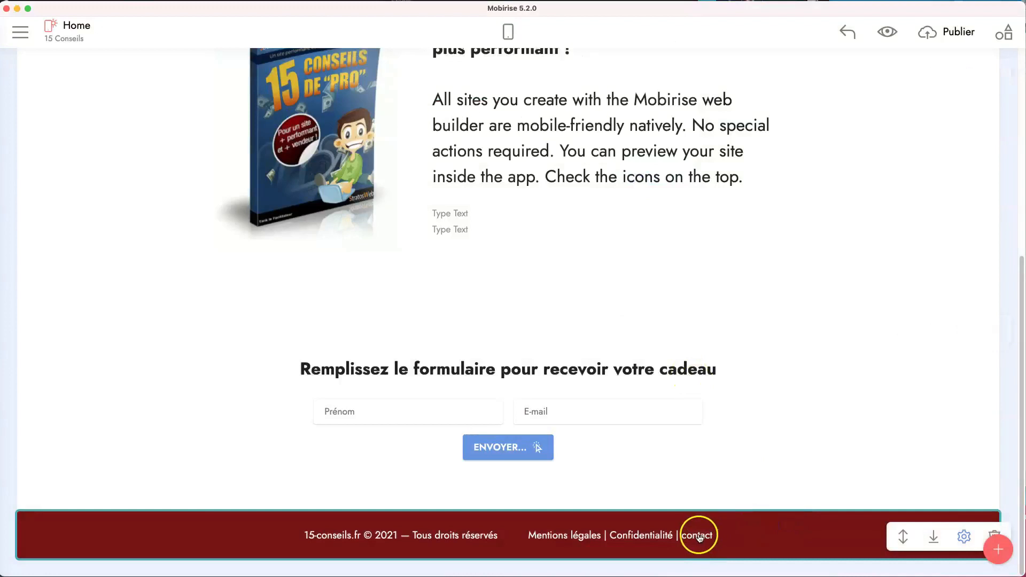
Step: Insert a site-page link on the word "Confidentialité" in the footer
{"action": "double_click", "coordinate": [652, 535]}
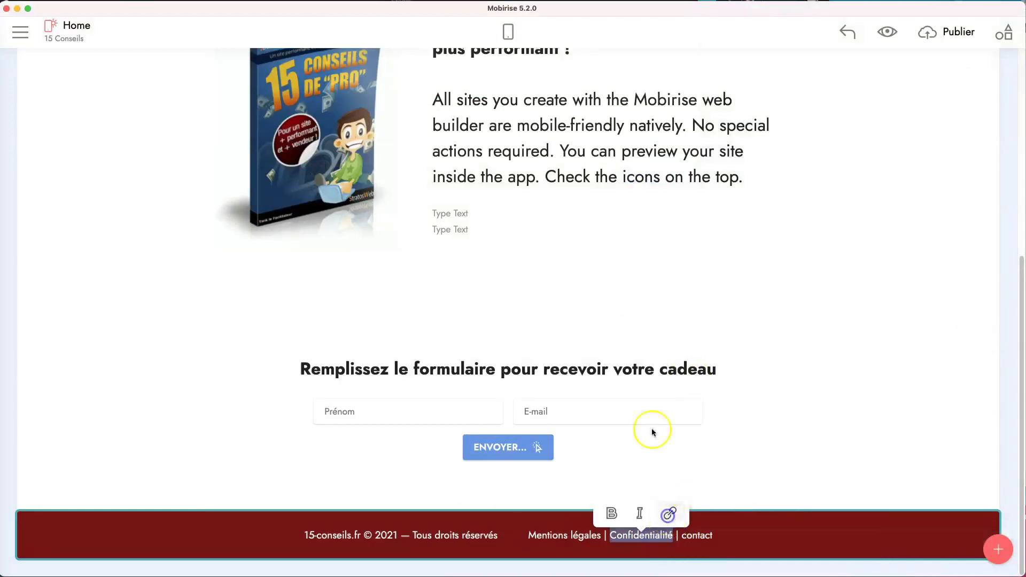
{"action": "left_click", "coordinate": [668, 514]}
{"action": "left_click", "coordinate": [397, 120]}
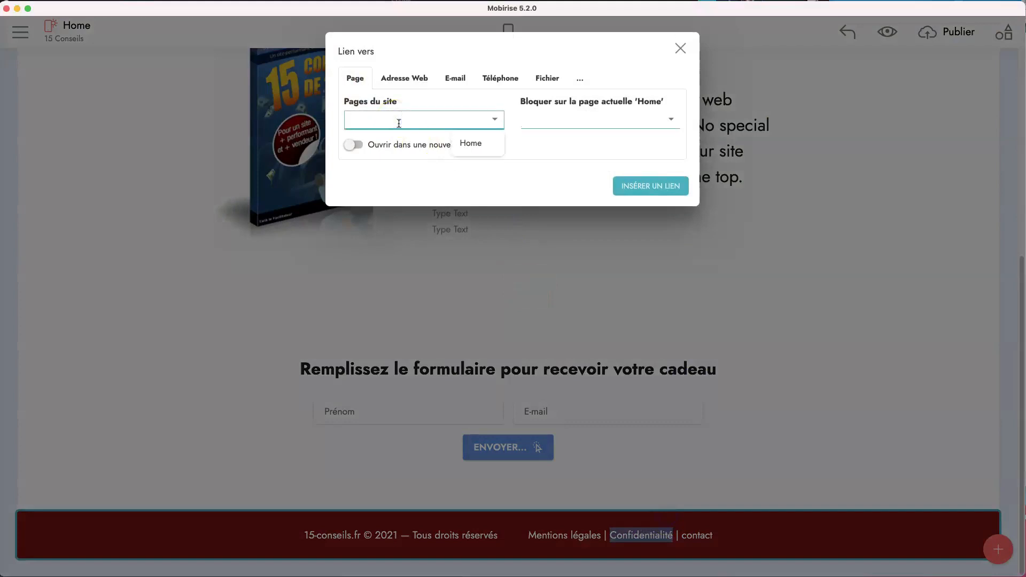
{"action": "left_click", "coordinate": [642, 185]}
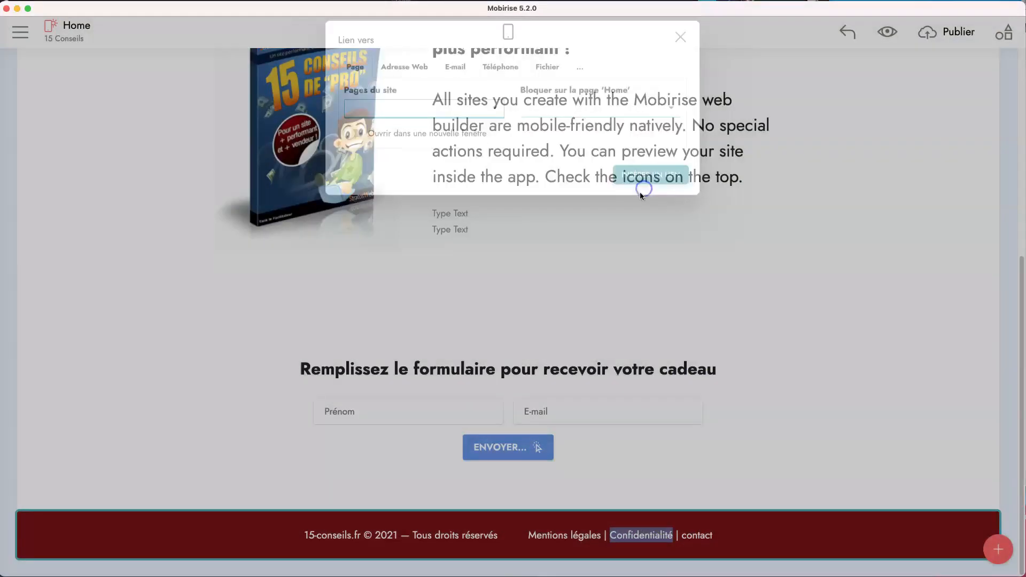
Step: Insert a site-page link on the words "Mentions légales" in the footer
{"action": "left_click", "coordinate": [582, 533]}
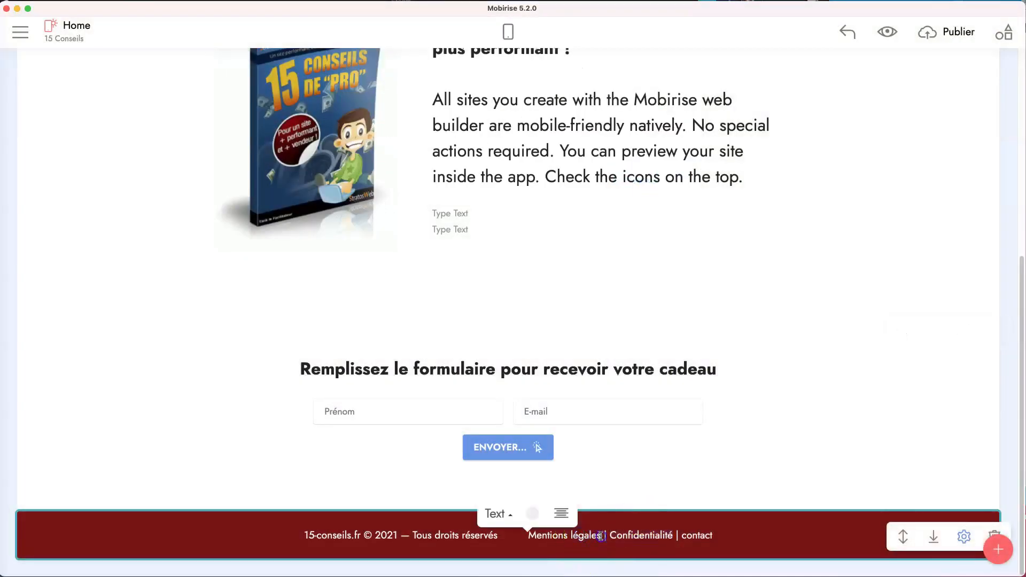
{"action": "left_click_drag", "start_coordinate": [600, 536], "coordinate": [527, 535]}
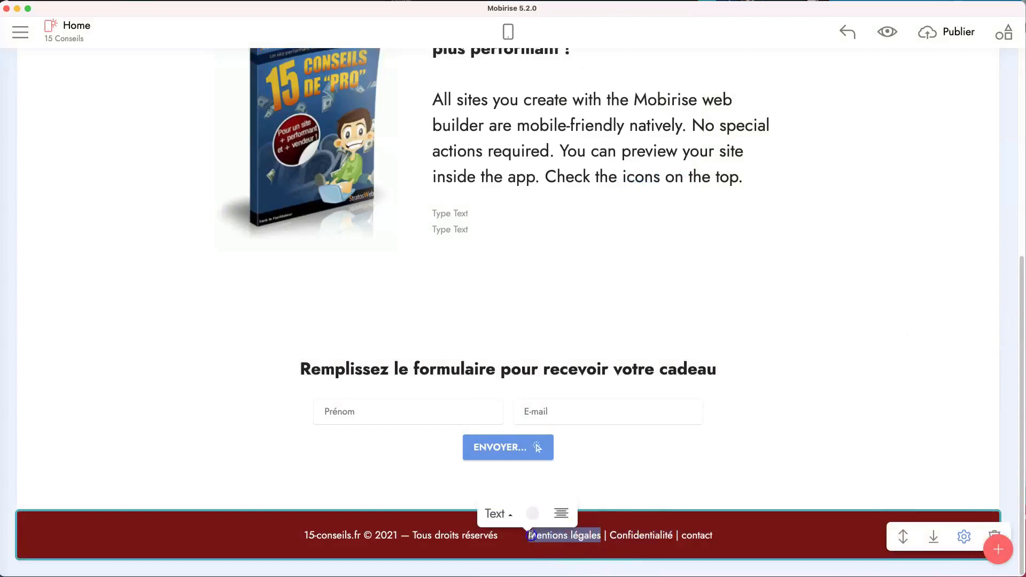
{"action": "left_click", "coordinate": [577, 535]}
{"action": "left_click_drag", "start_coordinate": [528, 536], "coordinate": [600, 535]}
{"action": "left_click", "coordinate": [591, 513]}
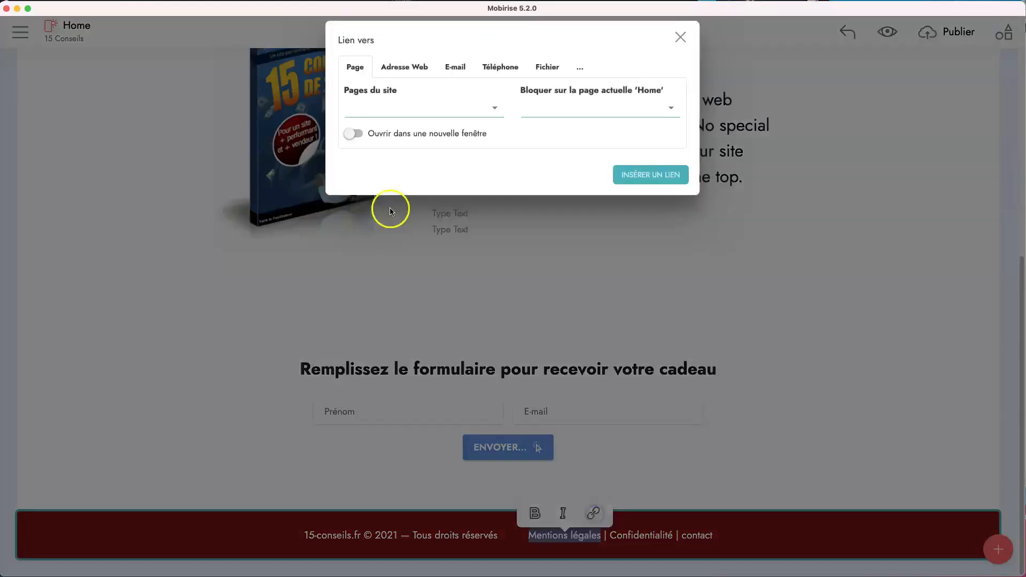
{"action": "left_click", "coordinate": [406, 117]}
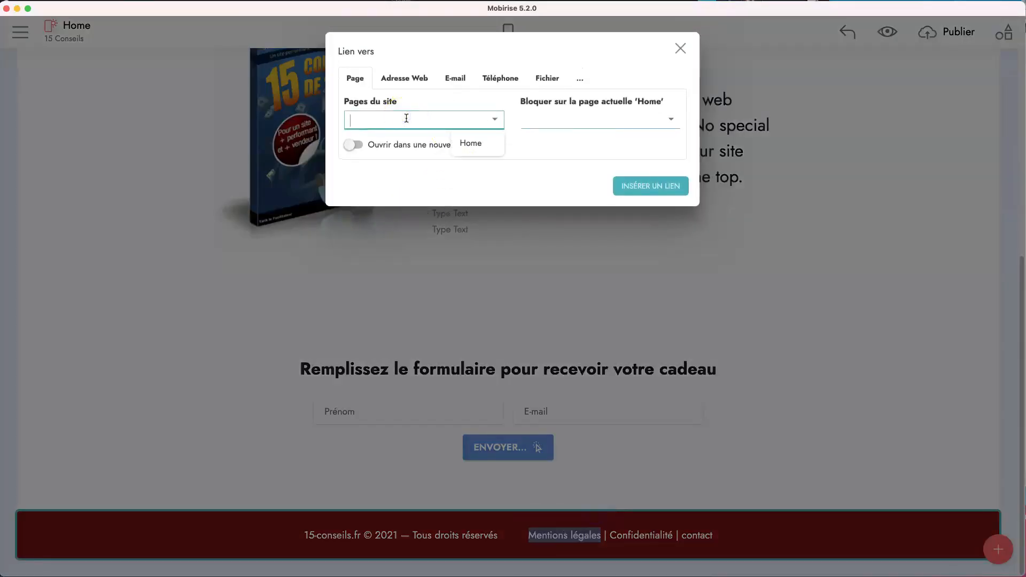
{"action": "left_click", "coordinate": [648, 187]}
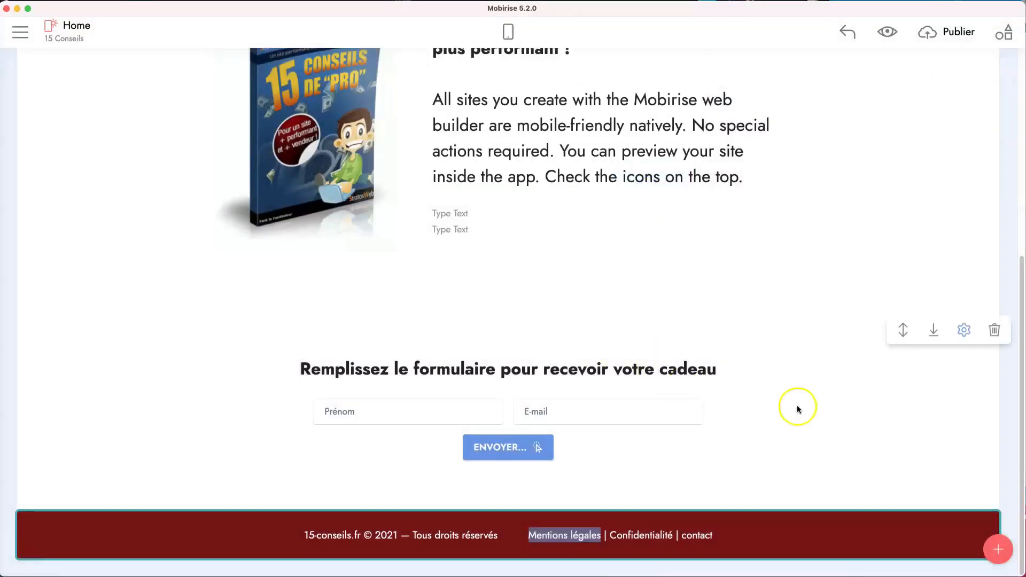
Step: Preview the page in the browser, check it down to the footer, and return to the Mobirise editor
{"action": "left_click", "coordinate": [887, 31]}
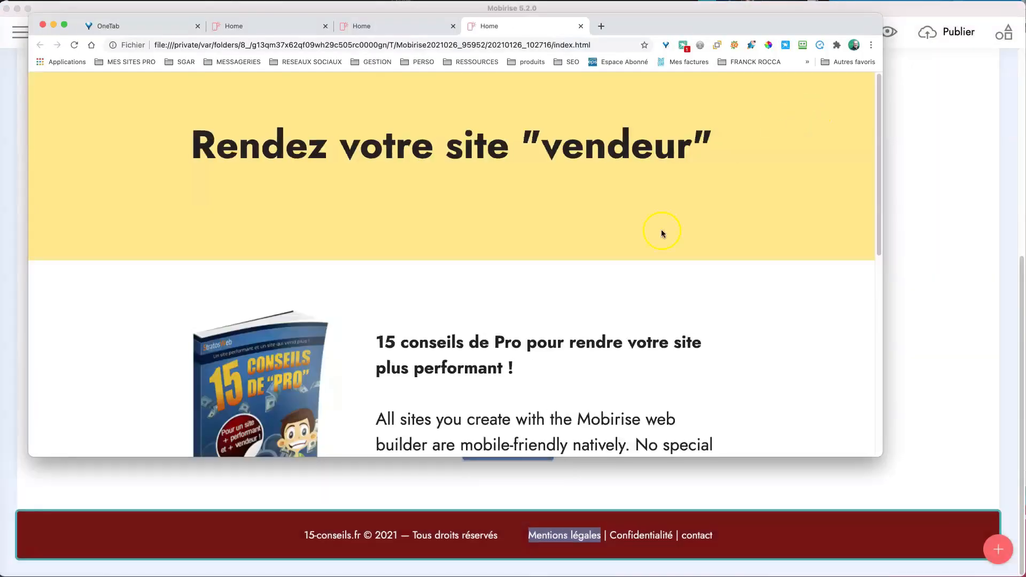
{"action": "scroll", "coordinate": [668, 238], "scroll_direction": "down", "scroll_amount": 5}
{"action": "scroll", "coordinate": [676, 244], "scroll_direction": "down", "scroll_amount": 3}
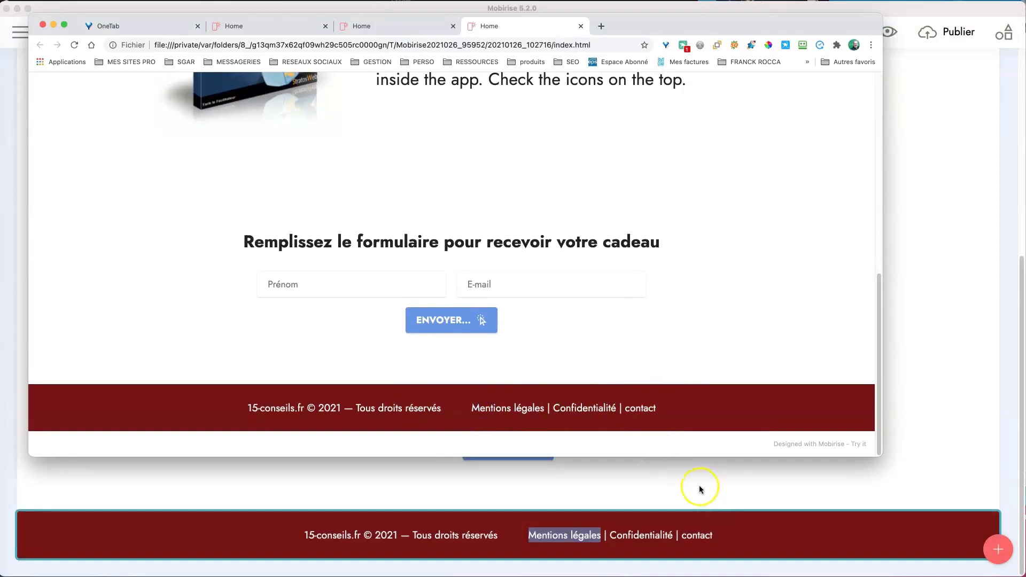
{"action": "left_click", "coordinate": [684, 486]}
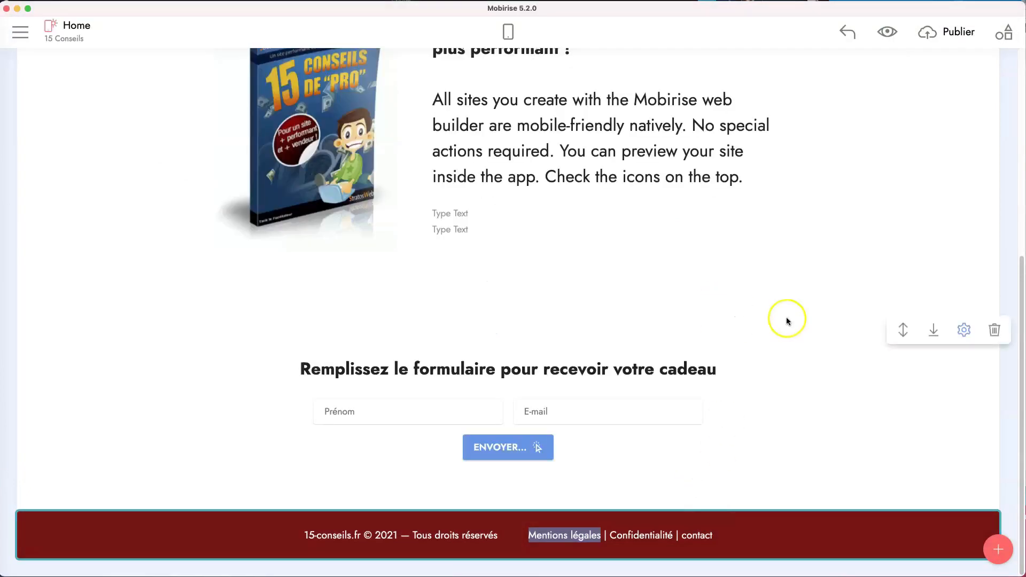
{"action": "left_click", "coordinate": [622, 492]}
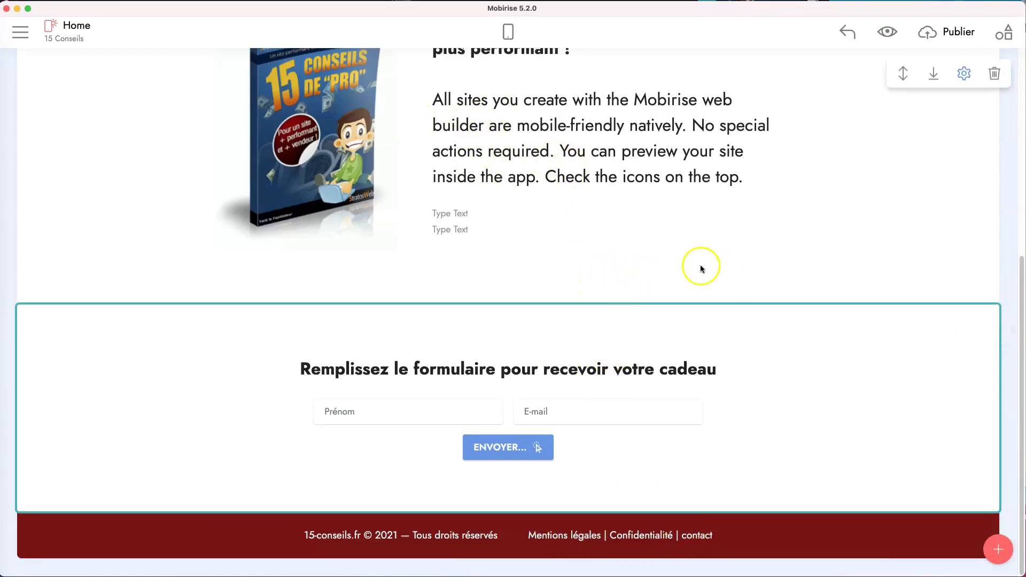
{"action": "scroll", "coordinate": [755, 222], "scroll_direction": "up", "scroll_amount": 5}
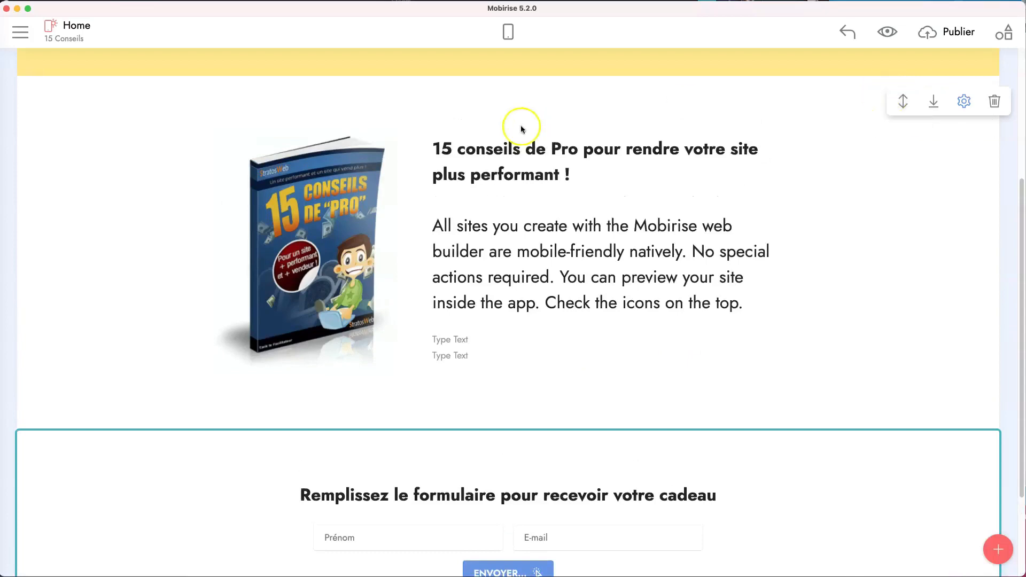
{"action": "left_click", "coordinate": [64, 25]}
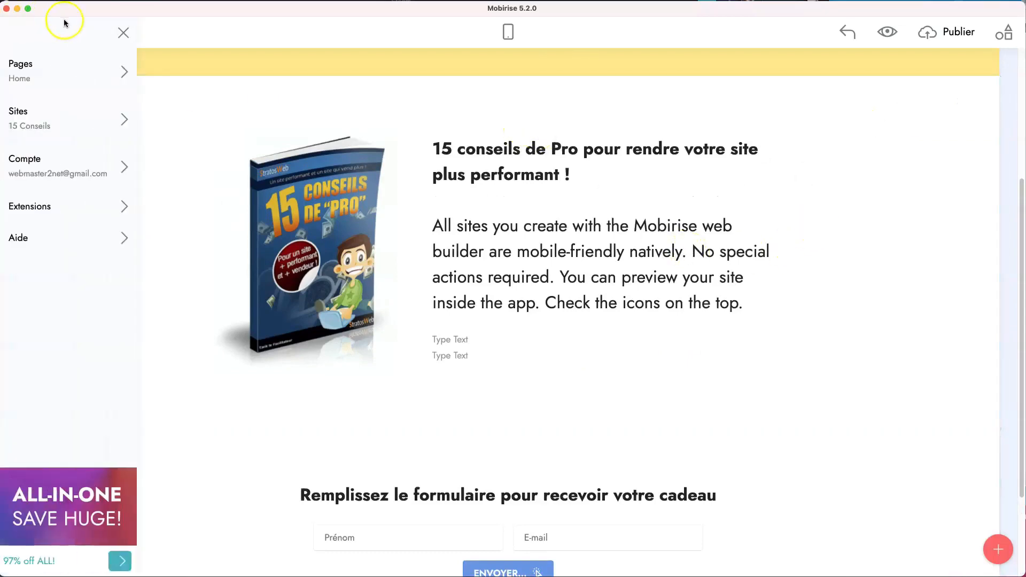
{"action": "left_click", "coordinate": [69, 75]}
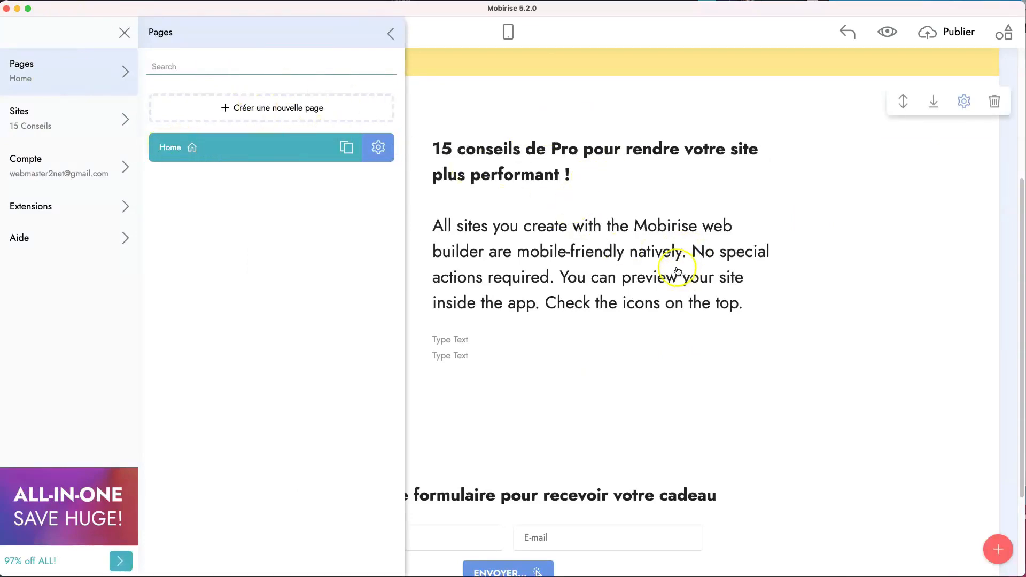
{"action": "left_click", "coordinate": [649, 262]}
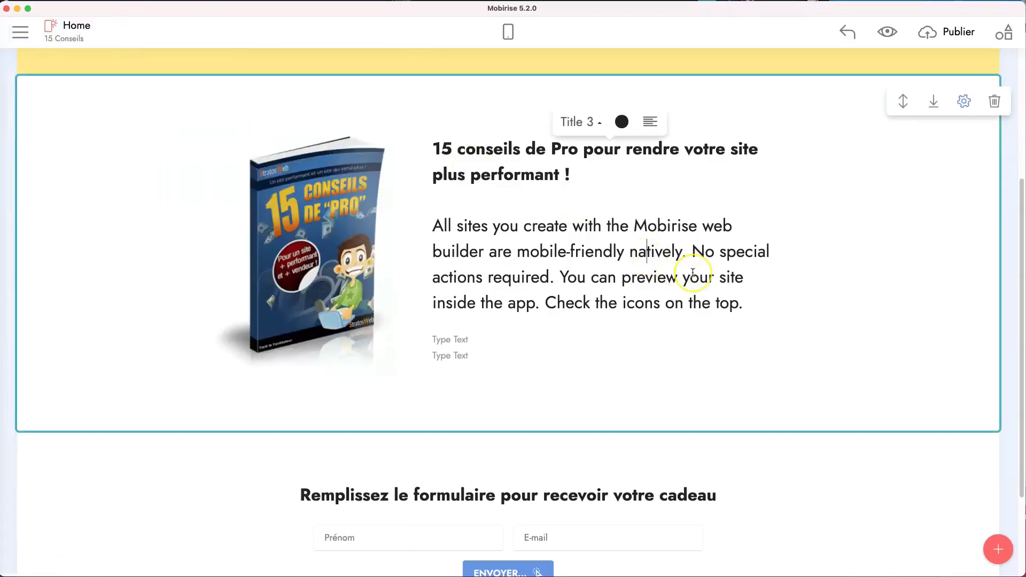
{"action": "scroll", "coordinate": [745, 347], "scroll_direction": "down", "scroll_amount": 3}
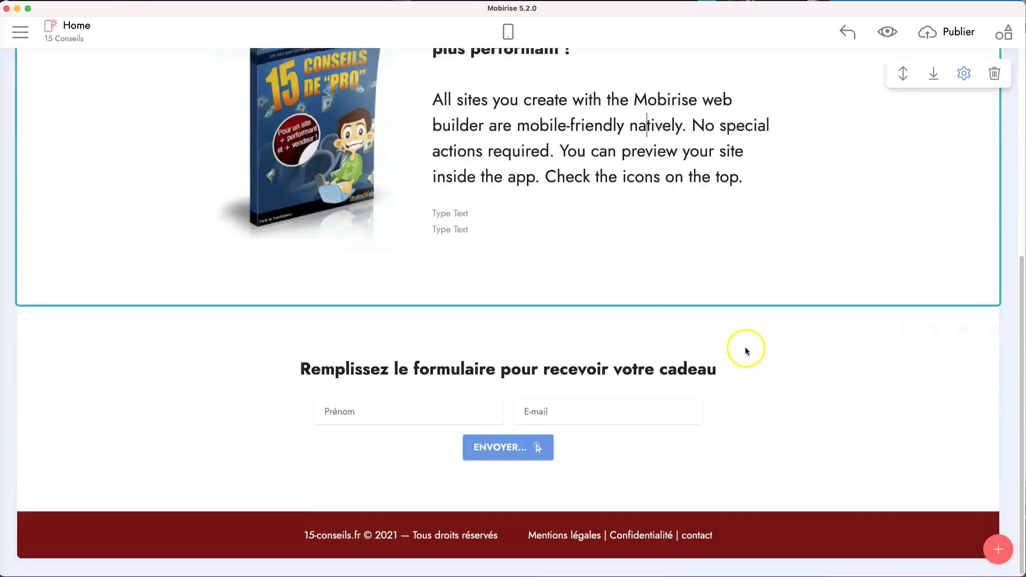
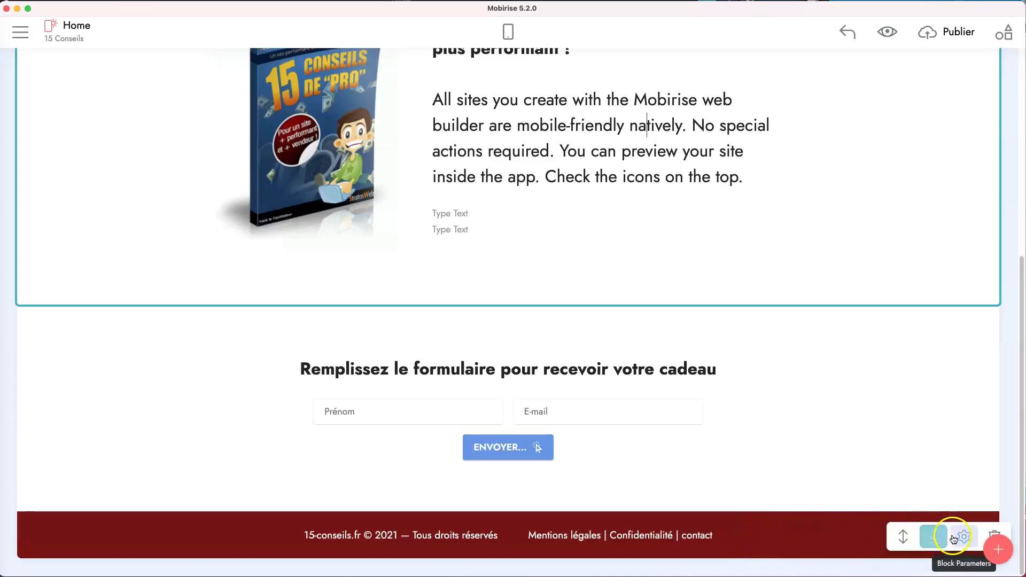
{"action": "left_click", "coordinate": [821, 534]}
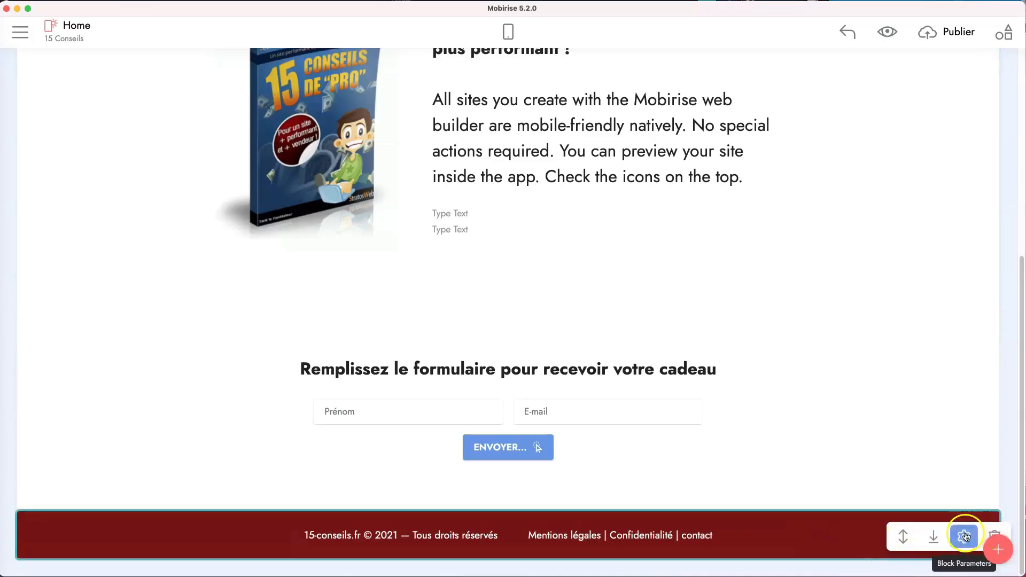
{"action": "left_click", "coordinate": [965, 536]}
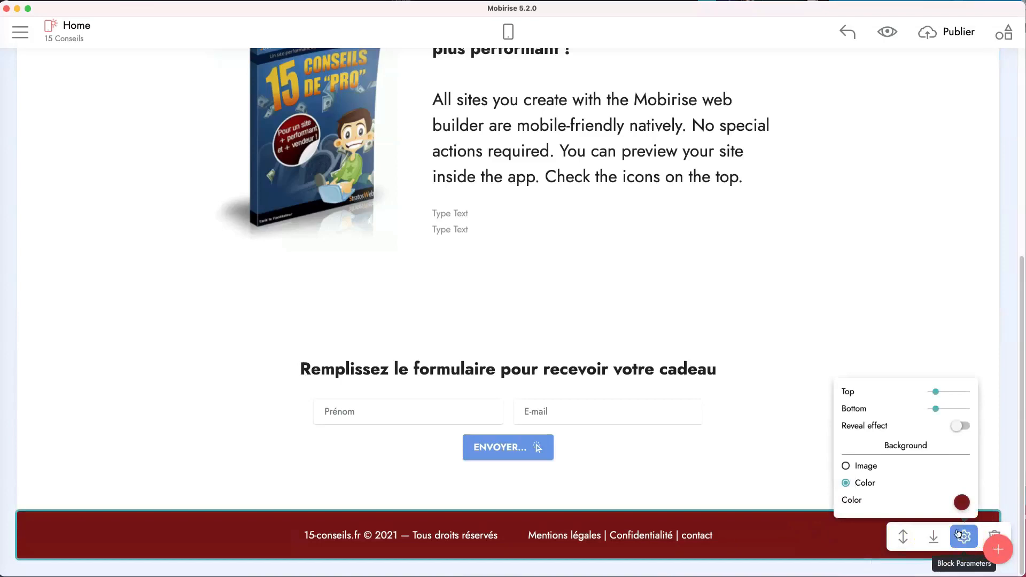
{"action": "left_click", "coordinate": [838, 529]}
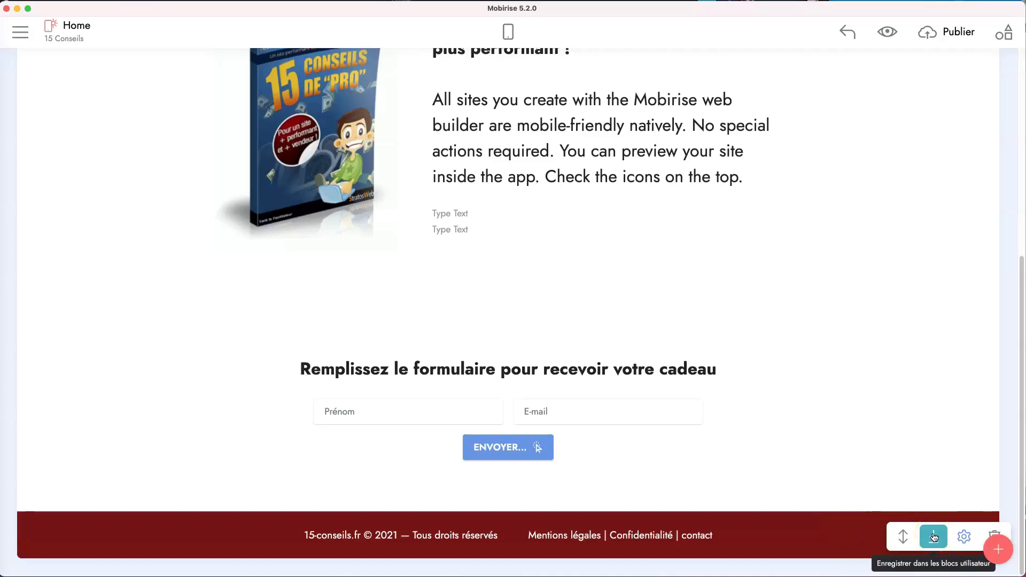
Step: Review the existing user blocks and save the dark red footer as a user block
{"action": "left_click", "coordinate": [998, 549]}
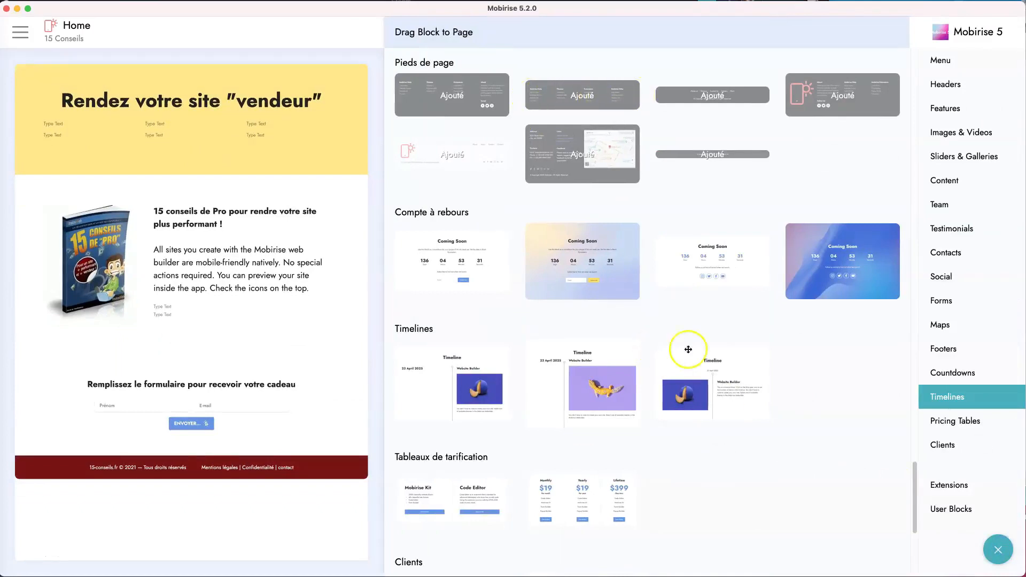
{"action": "left_click", "coordinate": [953, 511]}
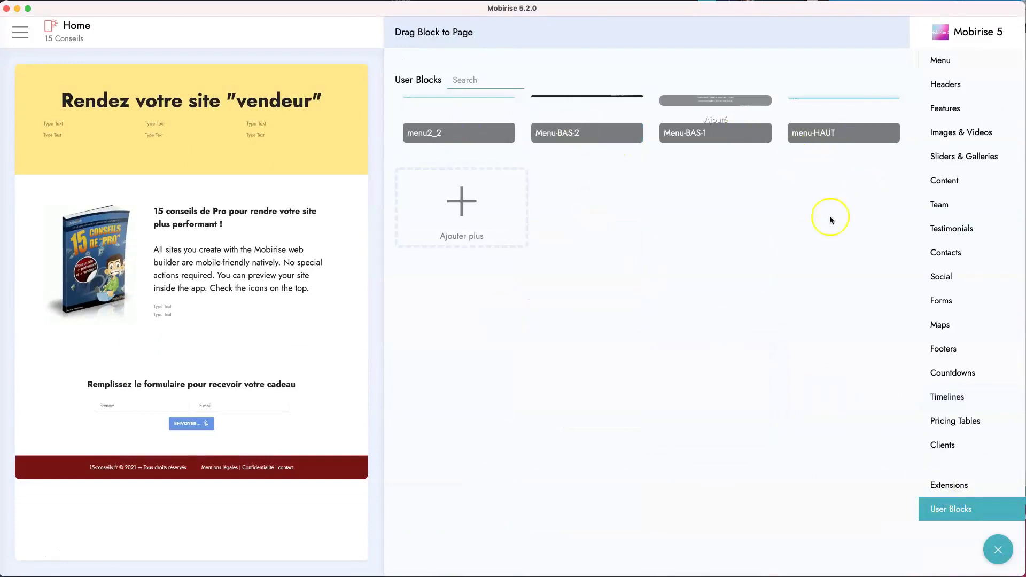
{"action": "left_click", "coordinate": [1000, 551]}
{"action": "scroll", "coordinate": [716, 482], "scroll_direction": "down", "scroll_amount": 5}
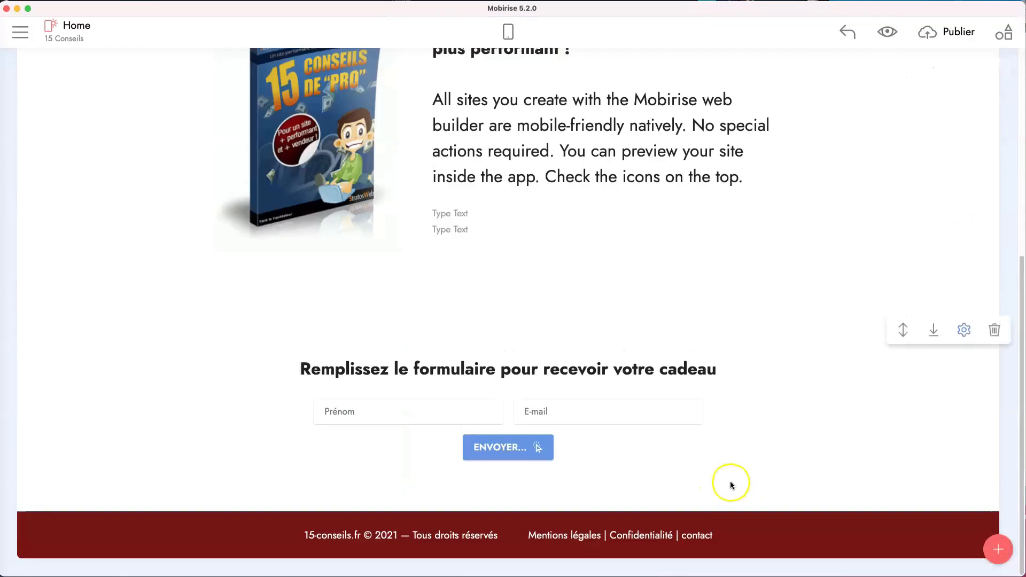
{"action": "left_click", "coordinate": [784, 533]}
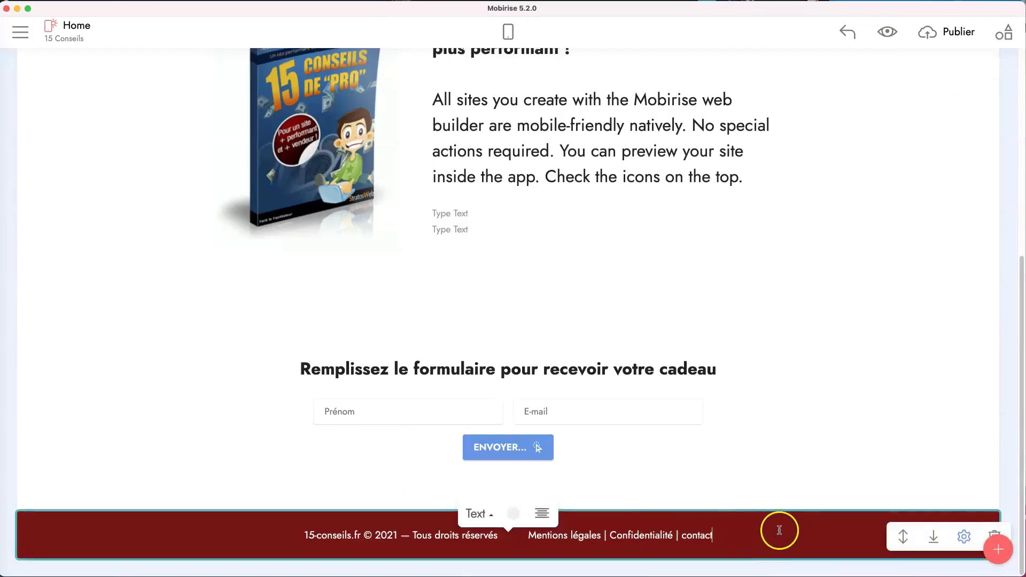
{"action": "left_click", "coordinate": [935, 536]}
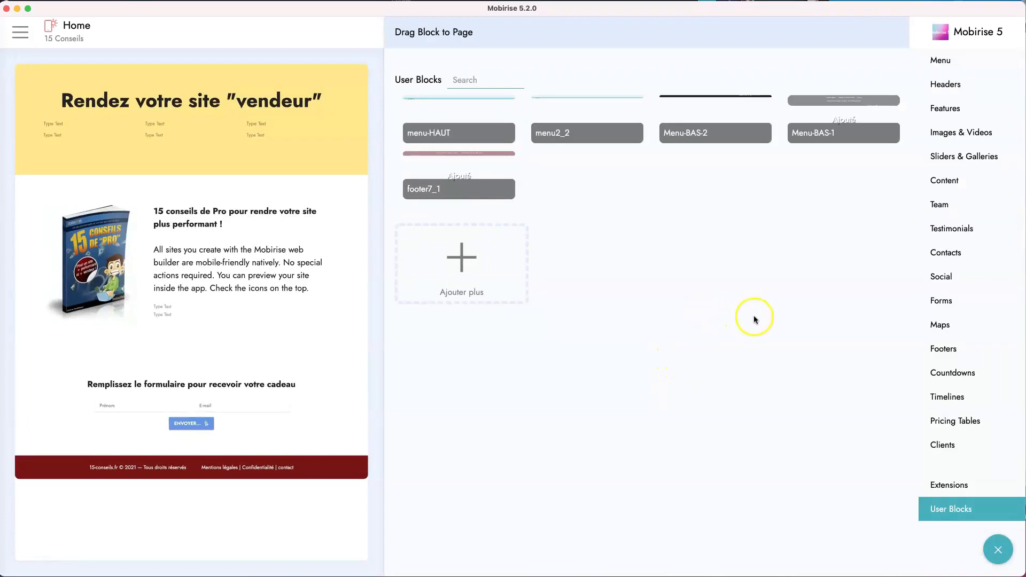
Step: Save the yellow "Rendez votre site" title block as a user block
{"action": "left_click", "coordinate": [997, 545]}
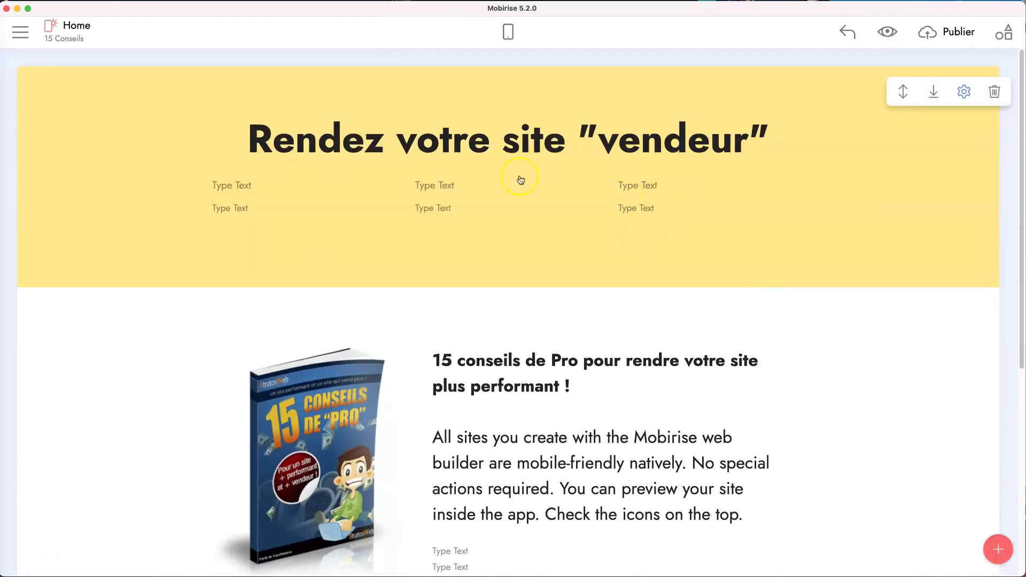
{"action": "scroll", "coordinate": [529, 422], "scroll_direction": "down", "scroll_amount": 5}
{"action": "scroll", "coordinate": [494, 289], "scroll_direction": "up", "scroll_amount": 2}
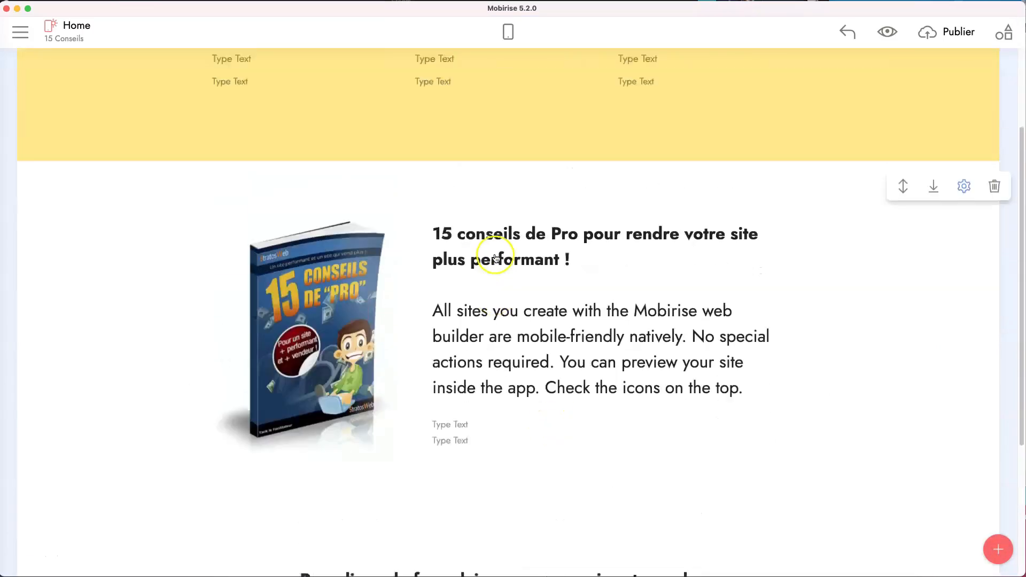
{"action": "scroll", "coordinate": [495, 259], "scroll_direction": "up", "scroll_amount": 3}
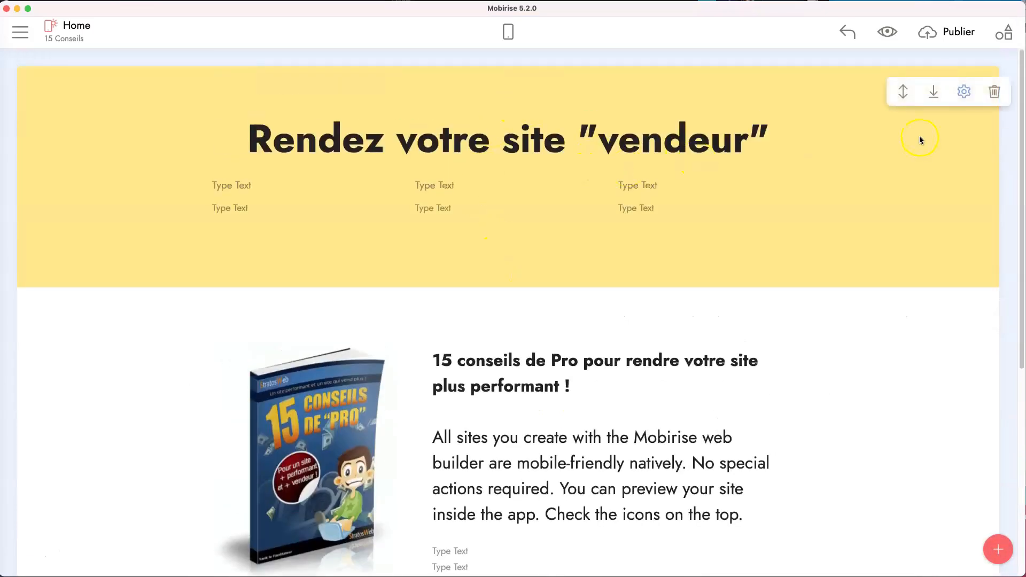
{"action": "left_click", "coordinate": [934, 92]}
{"action": "left_click", "coordinate": [935, 93]}
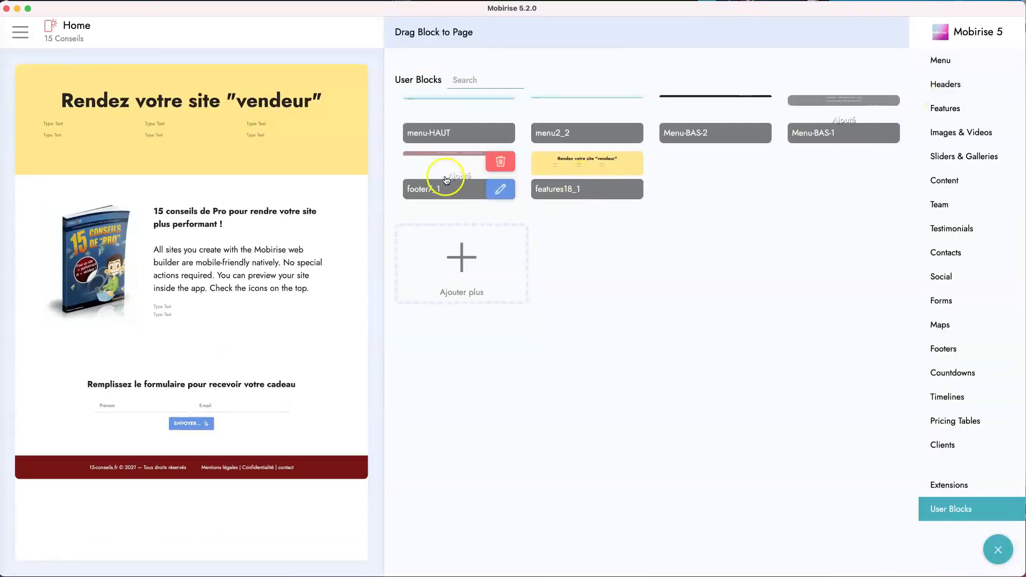
Step: Rename the saved footer user block as bas-de-page and the saved yellow title user block as haut-de-page
{"action": "left_click", "coordinate": [501, 191]}
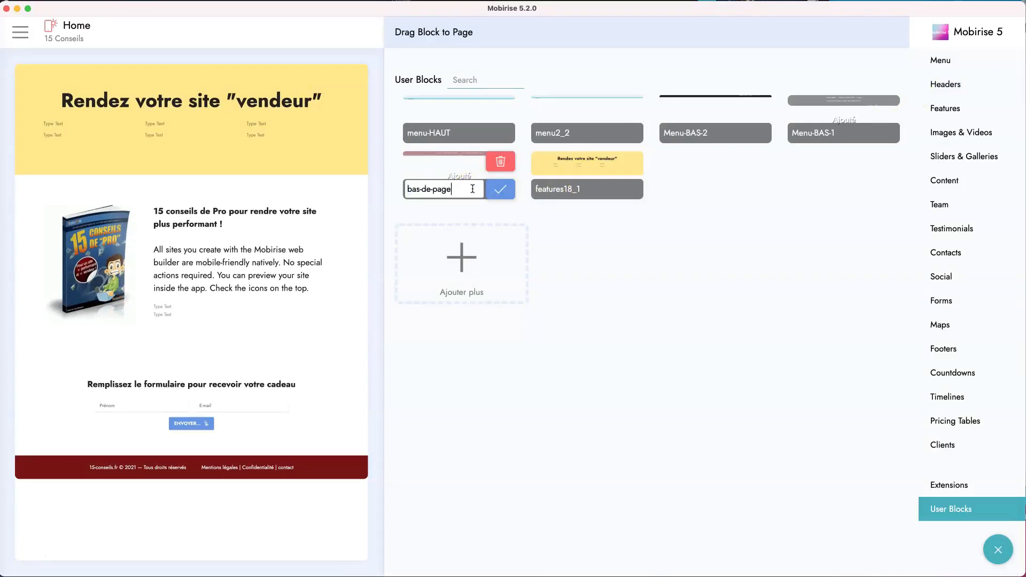
{"action": "key", "text": "Return"}
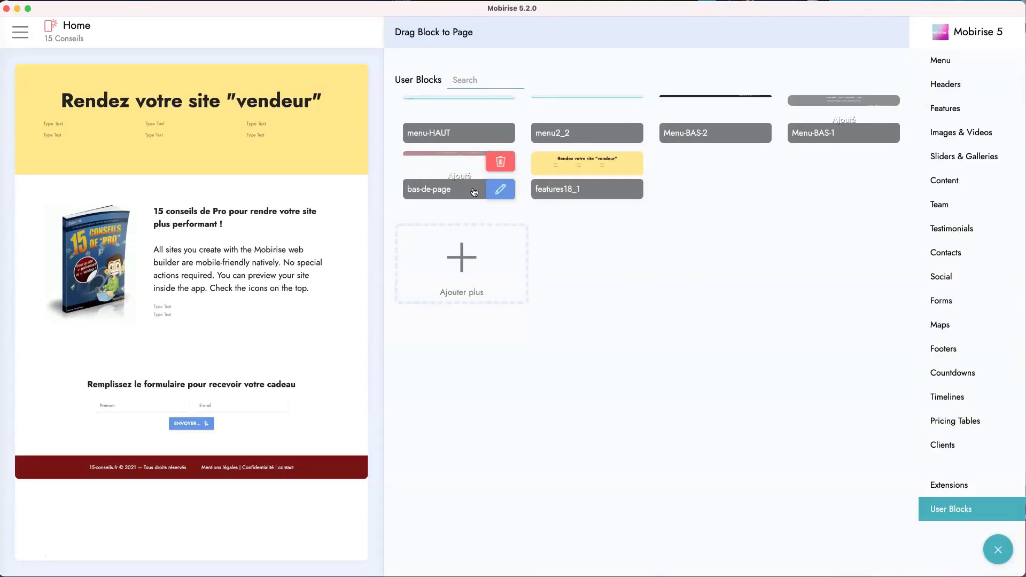
{"action": "left_click", "coordinate": [593, 188]}
{"action": "type", "text": "haut-de-page"}
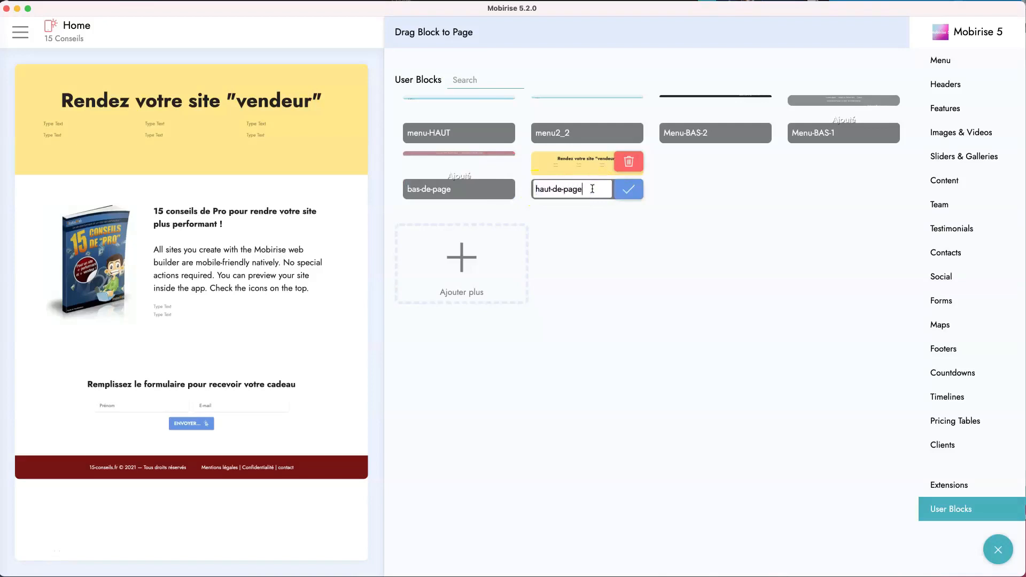
{"action": "left_click", "coordinate": [628, 189]}
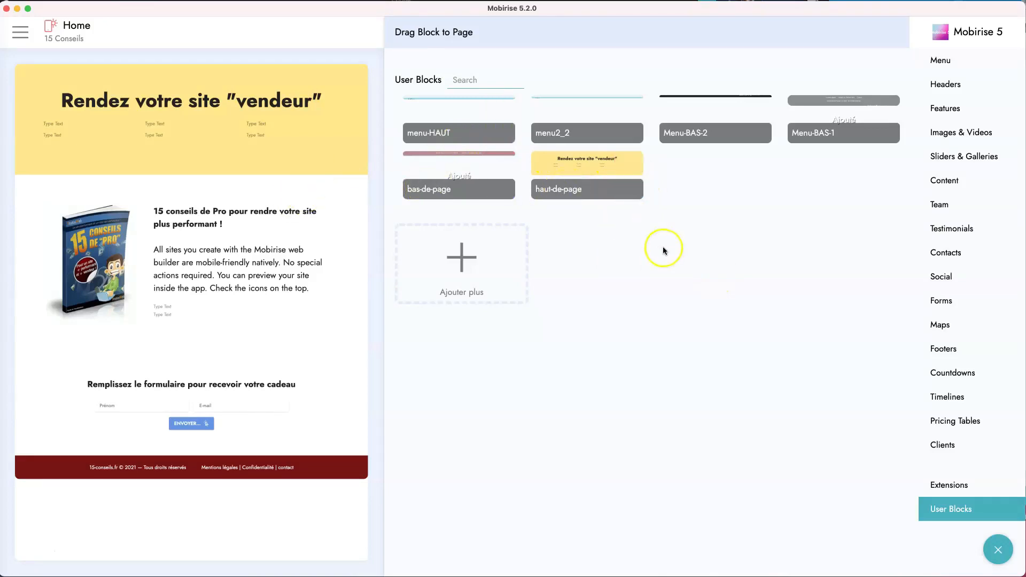
Step: Create a new page in the site and title it DL
{"action": "left_click", "coordinate": [997, 549]}
{"action": "left_click", "coordinate": [20, 32]}
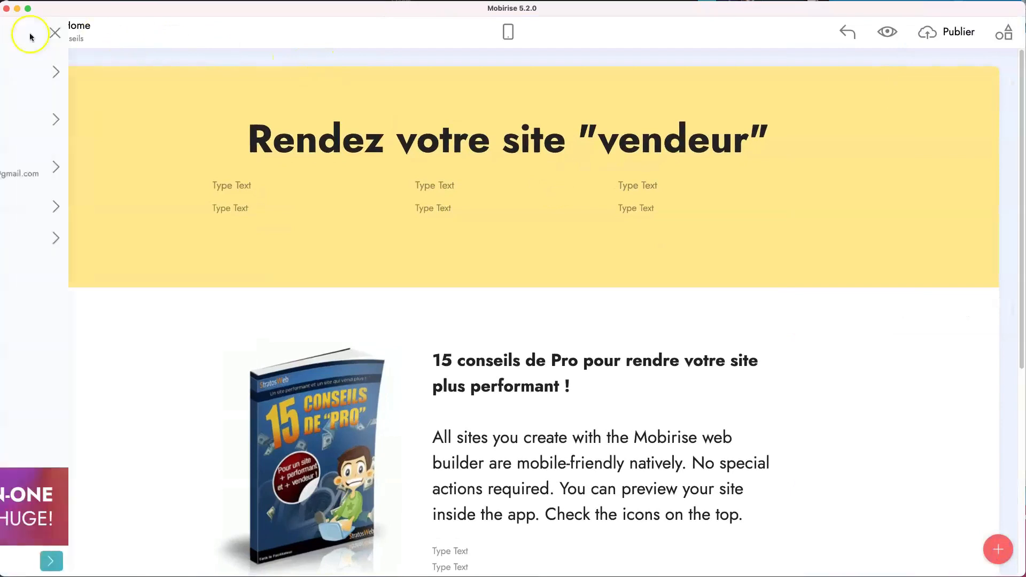
{"action": "left_click", "coordinate": [57, 72]}
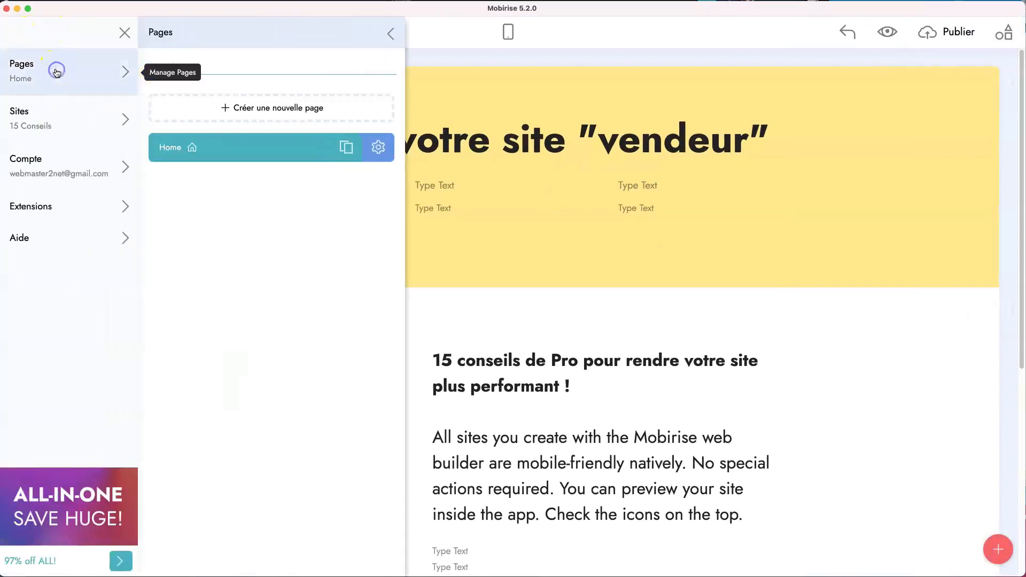
{"action": "left_click", "coordinate": [264, 105]}
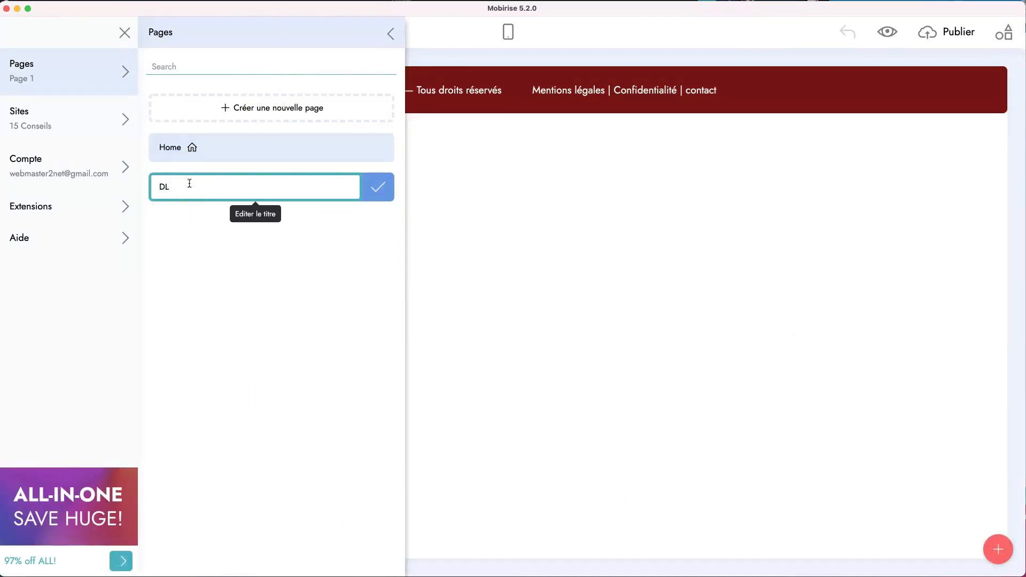
{"action": "left_click", "coordinate": [378, 187]}
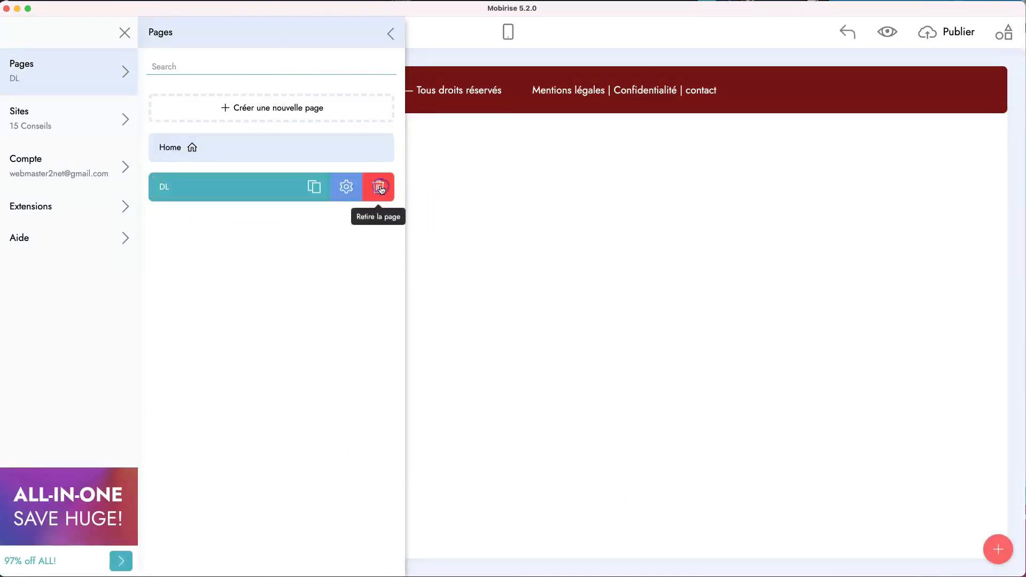
Step: Remove the dark red footer block from the DL page
{"action": "left_click", "coordinate": [515, 232]}
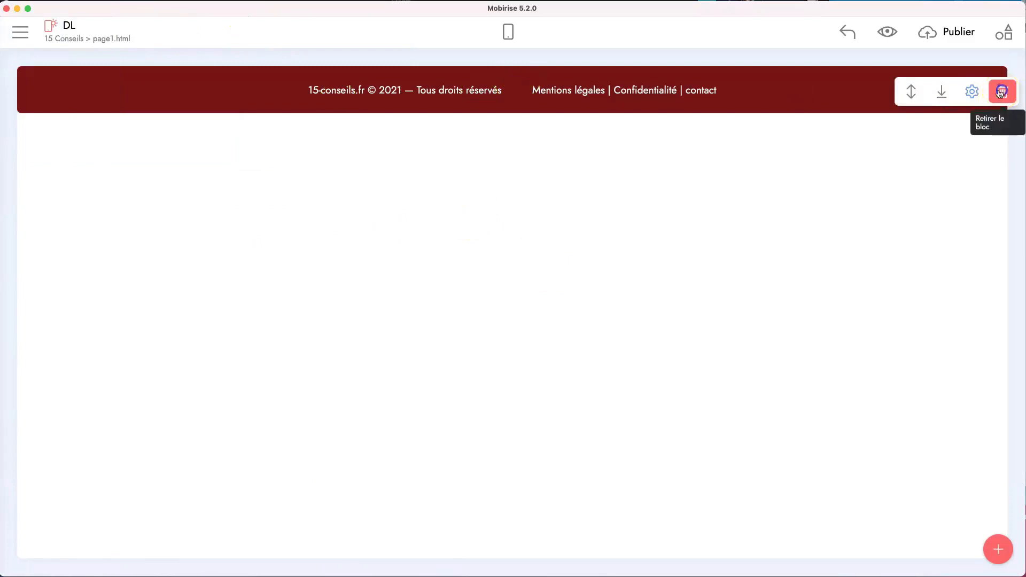
{"action": "left_click", "coordinate": [1001, 92]}
{"action": "left_click", "coordinate": [649, 73]}
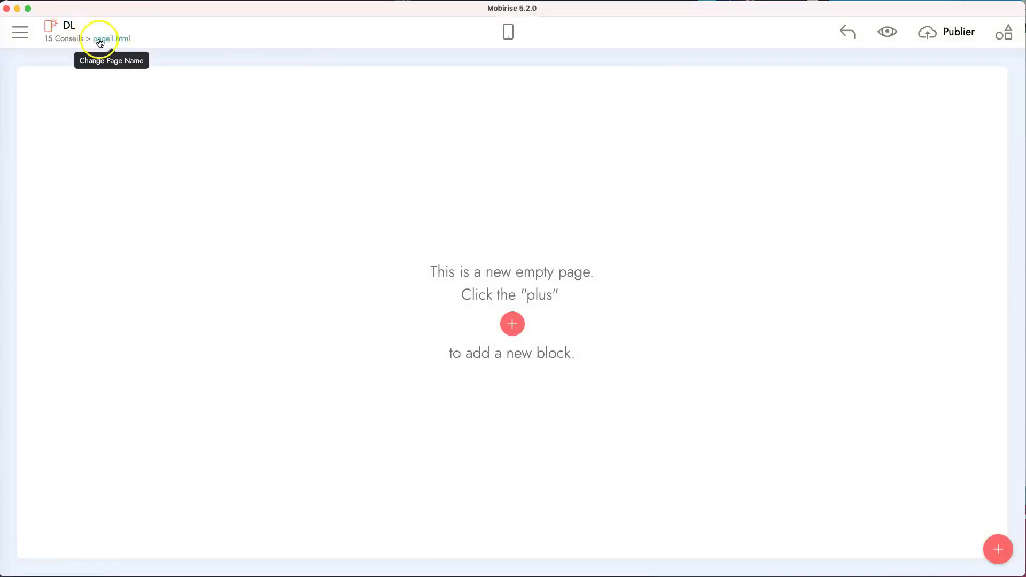
Step: Open the block library on the empty DL page
{"action": "left_click", "coordinate": [1011, 549]}
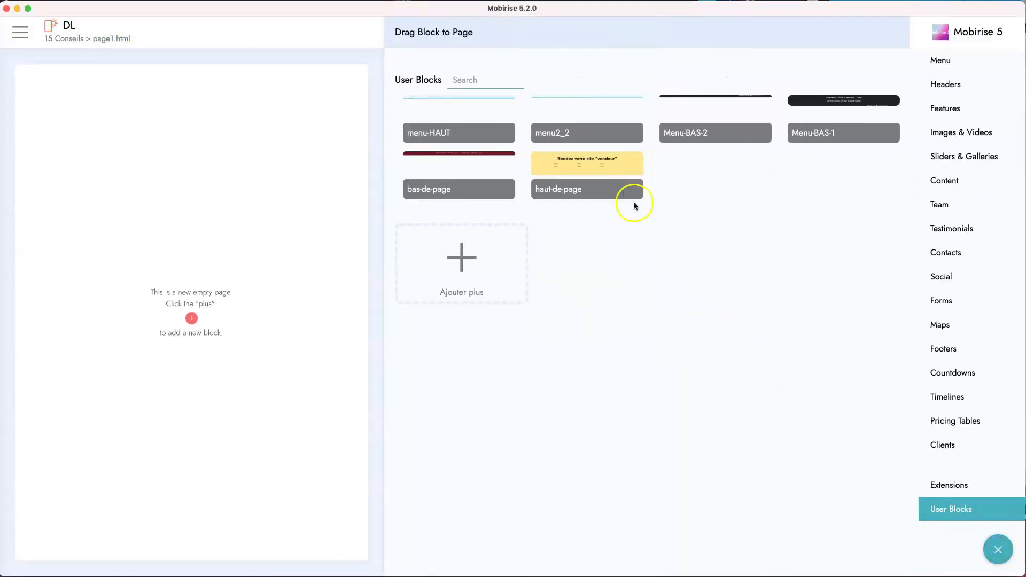
Step: Add the haut-de-page and bas-de-page user blocks to the DL page, accepting the global footer block on all pages
{"action": "left_click", "coordinate": [589, 167]}
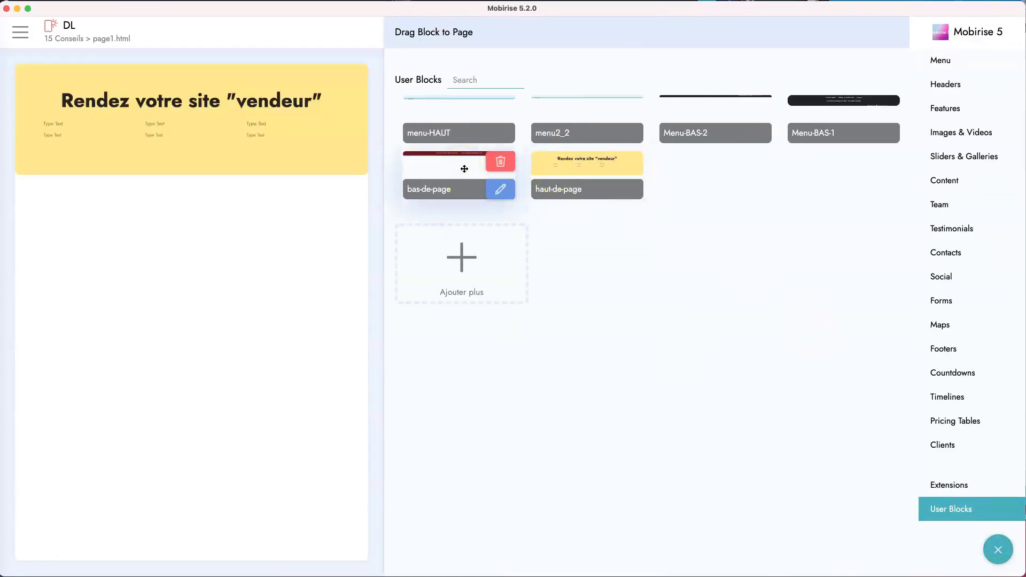
{"action": "left_click_drag", "start_coordinate": [428, 160], "coordinate": [270, 194]}
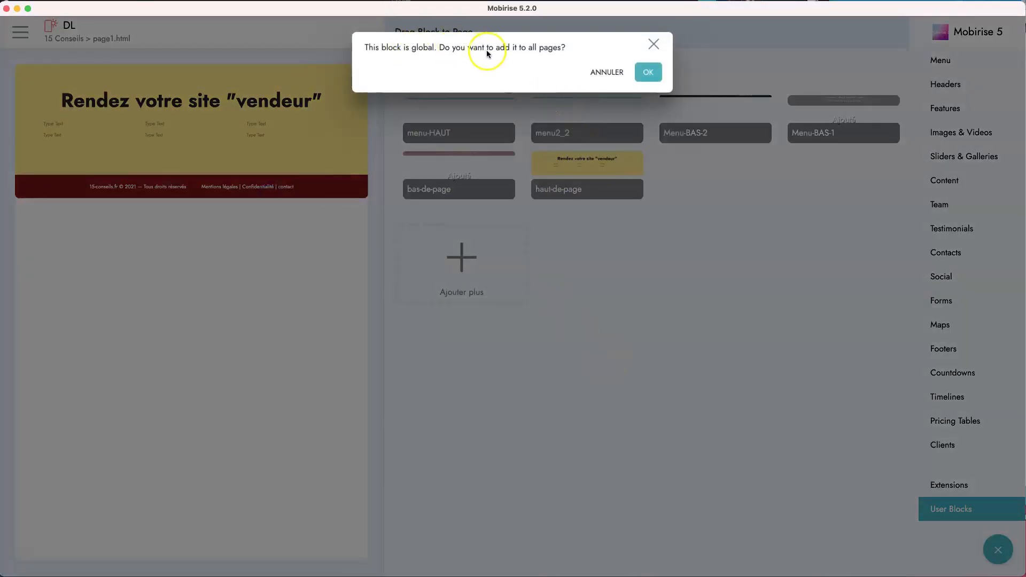
{"action": "left_click", "coordinate": [652, 75]}
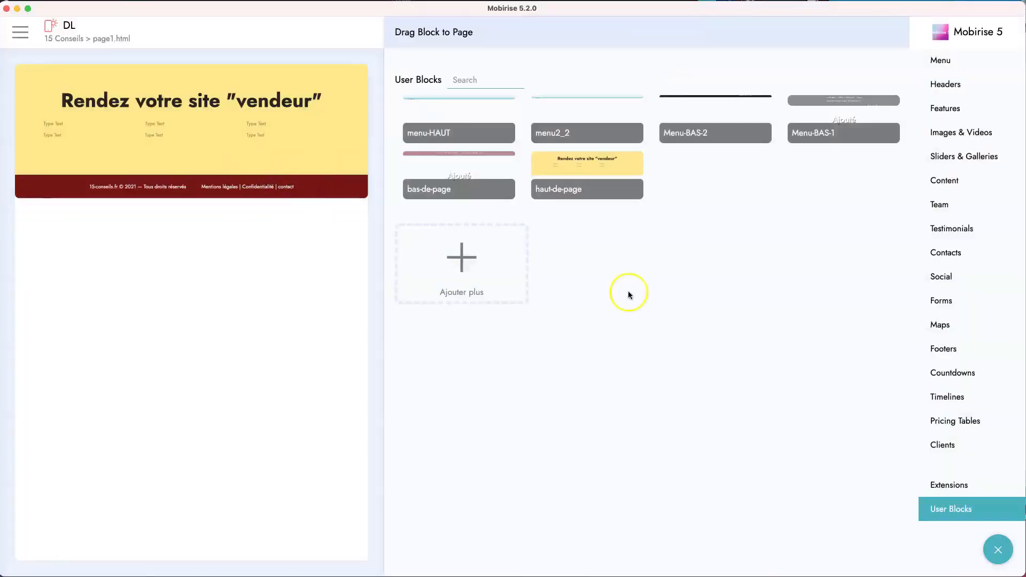
{"action": "left_click", "coordinate": [997, 549]}
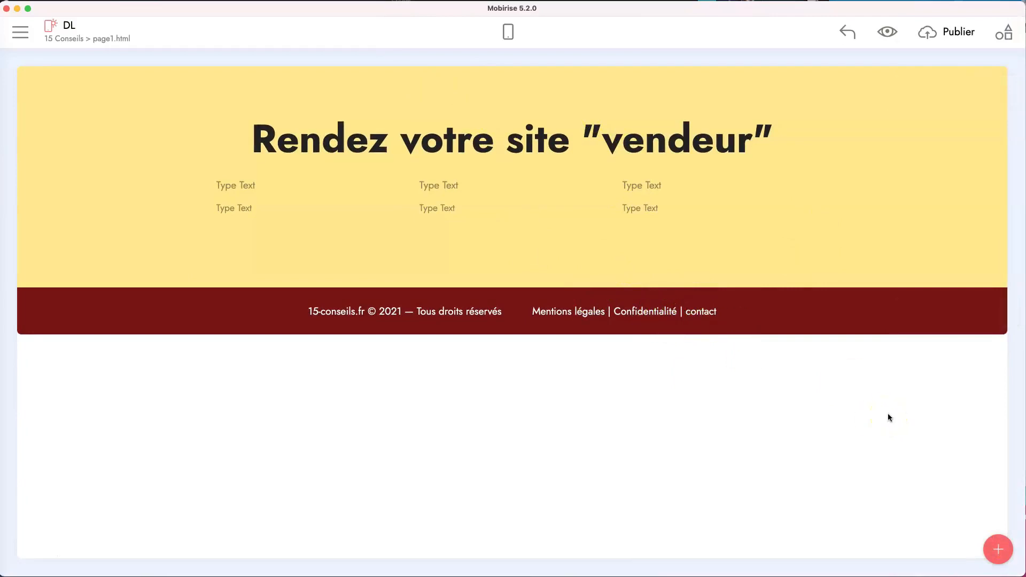
Step: Switch to the Home page and save its "15 conseils de Pro" book block as a user block
{"action": "left_click", "coordinate": [20, 32]}
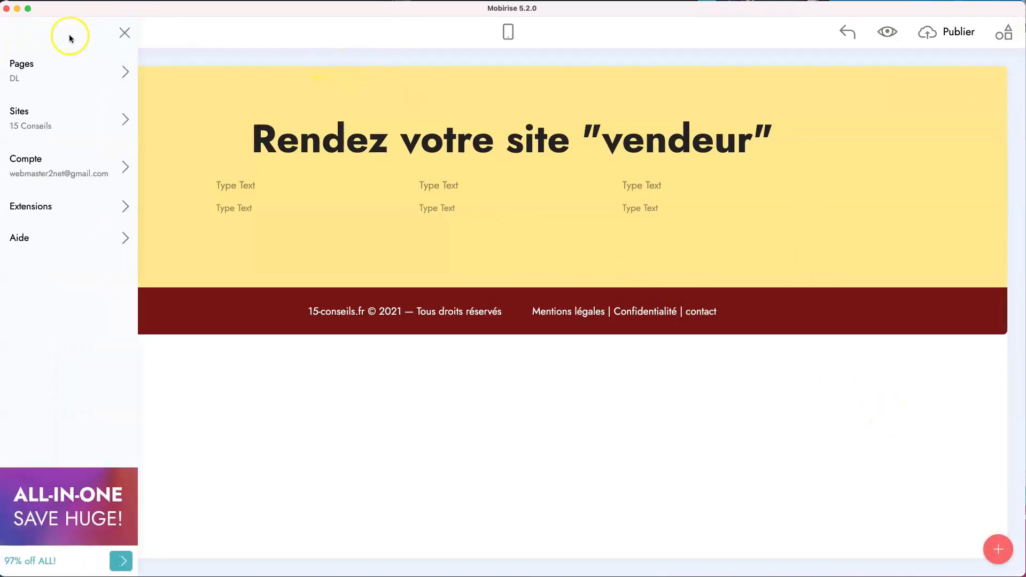
{"action": "left_click", "coordinate": [56, 75]}
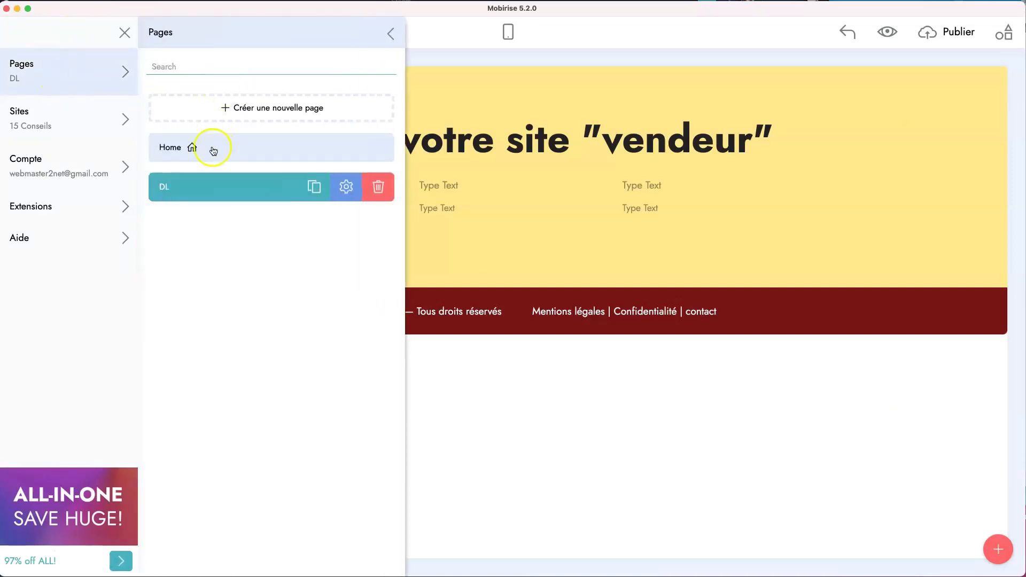
{"action": "left_click", "coordinate": [214, 151]}
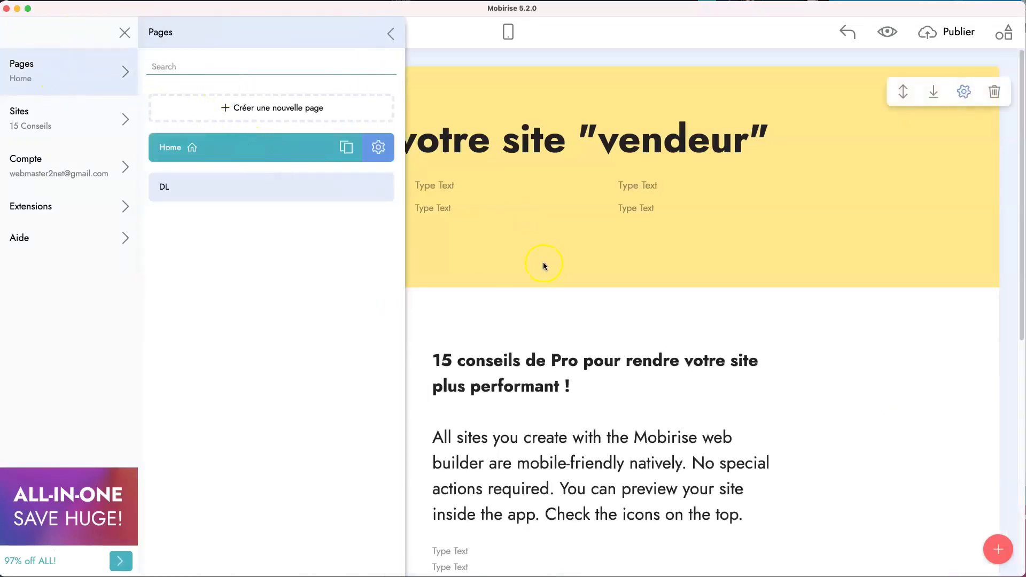
{"action": "left_click", "coordinate": [605, 343]}
{"action": "scroll", "coordinate": [579, 377], "scroll_direction": "down", "scroll_amount": 4}
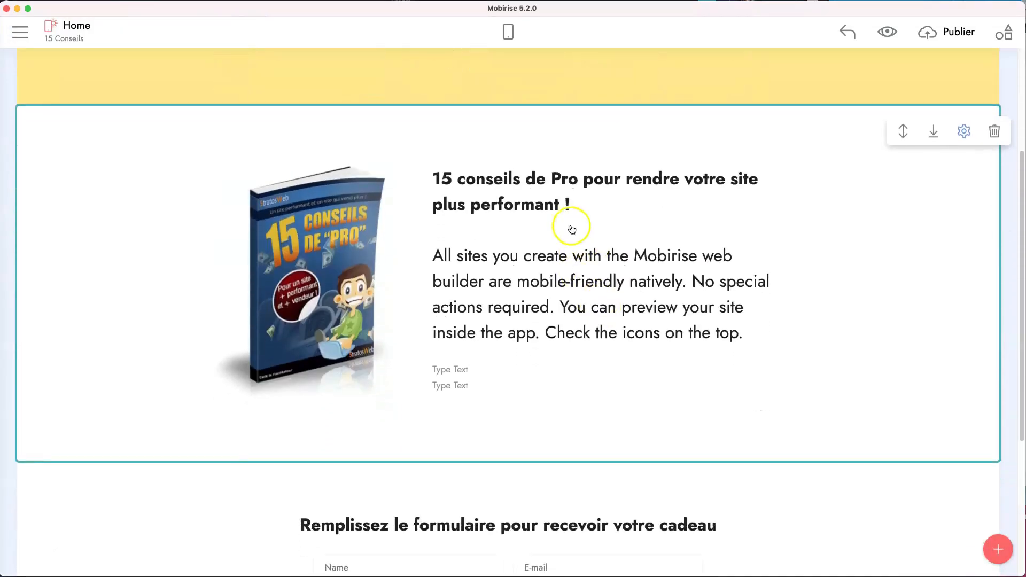
{"action": "left_click", "coordinate": [934, 124]}
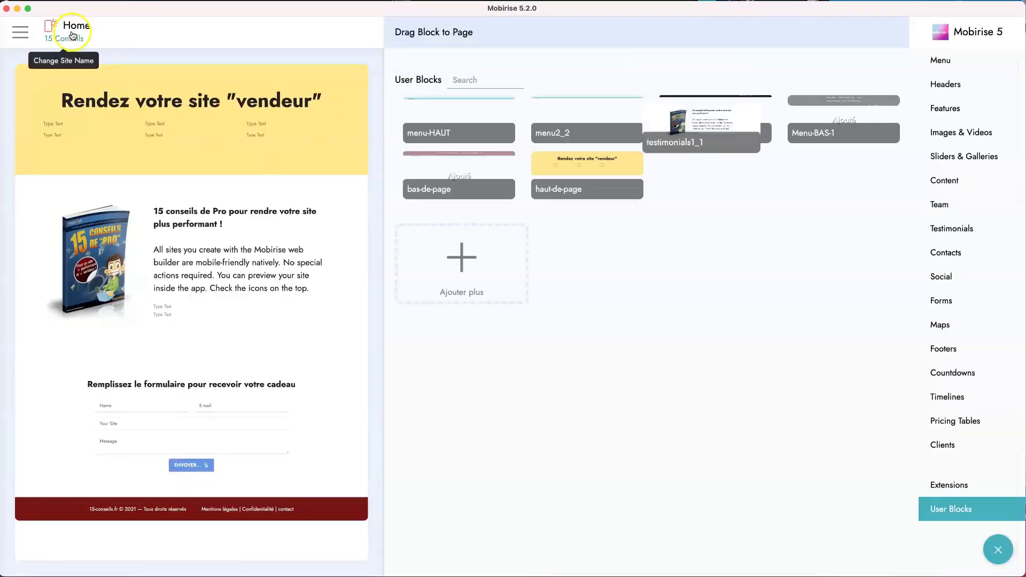
Step: Return to the DL page and insert the testimonials1_1 user block between the yellow header and the red footer
{"action": "left_click", "coordinate": [72, 35]}
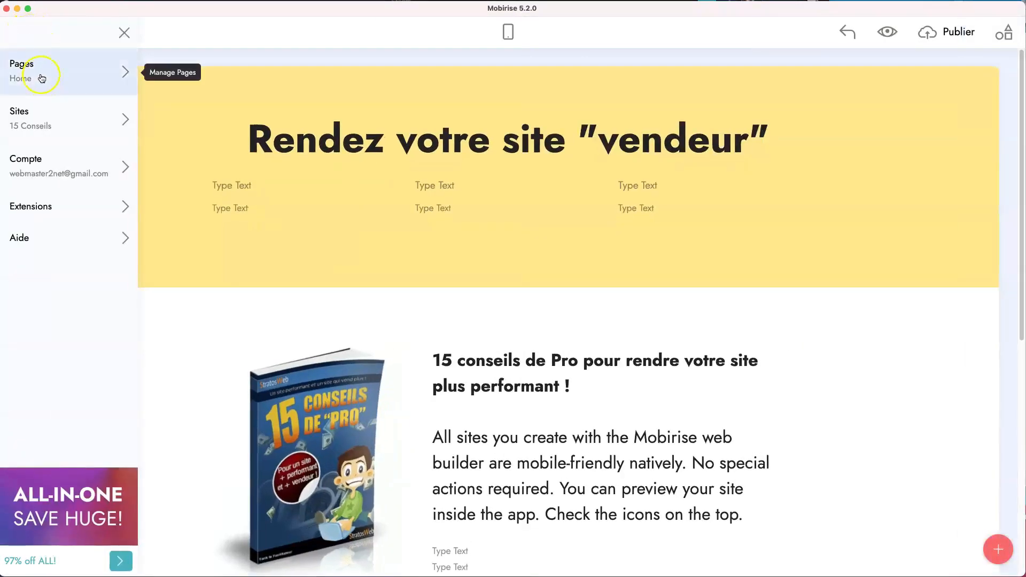
{"action": "left_click", "coordinate": [94, 72]}
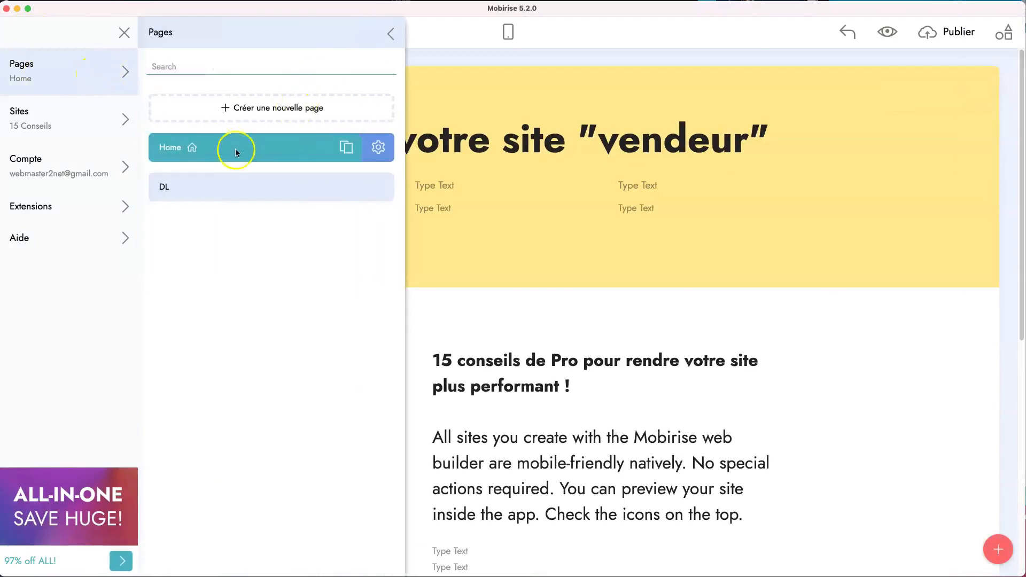
{"action": "mouse_move", "coordinate": [206, 183]}
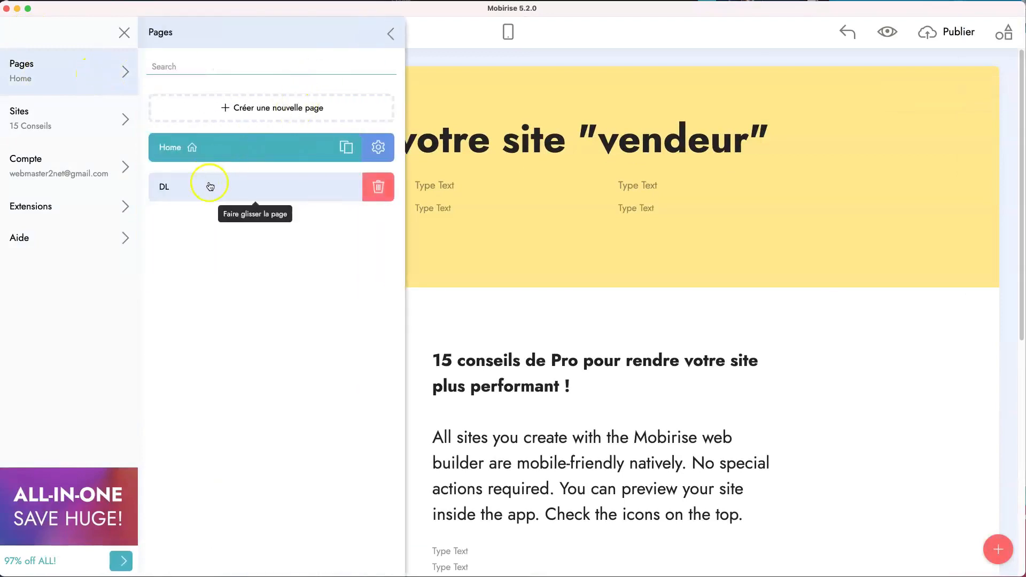
{"action": "left_click", "coordinate": [174, 189]}
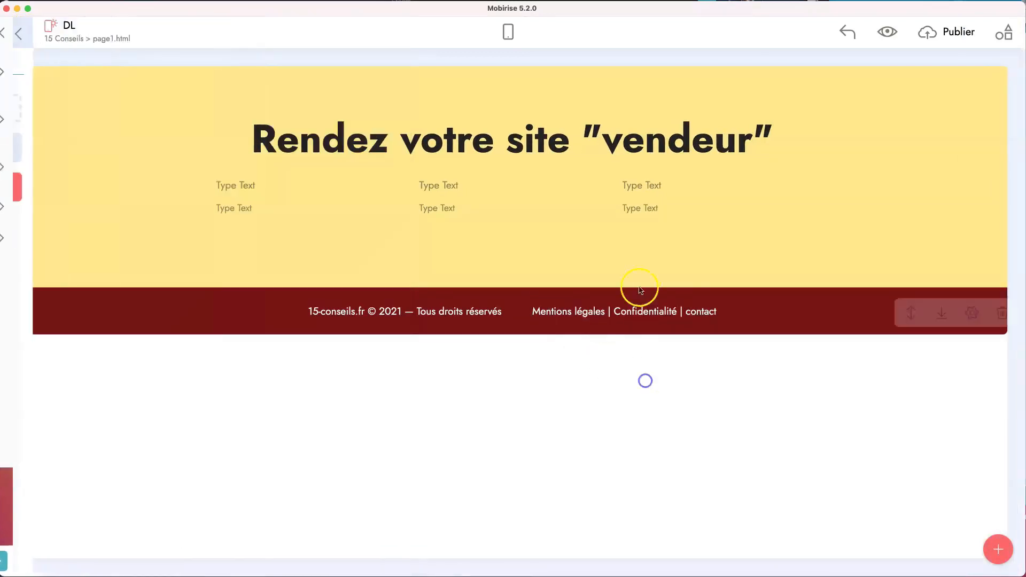
{"action": "left_click", "coordinate": [998, 549]}
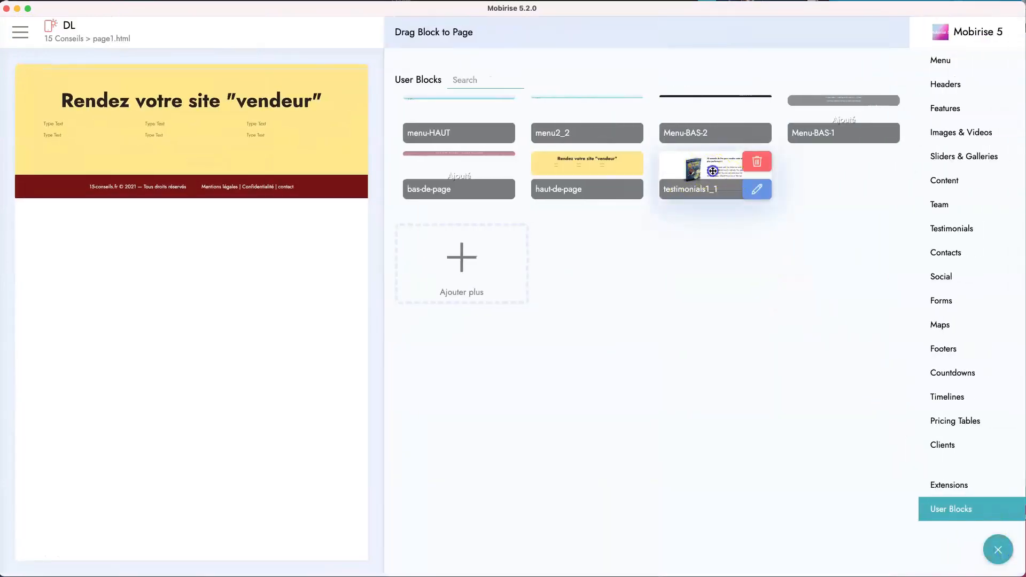
{"action": "left_click", "coordinate": [713, 171]}
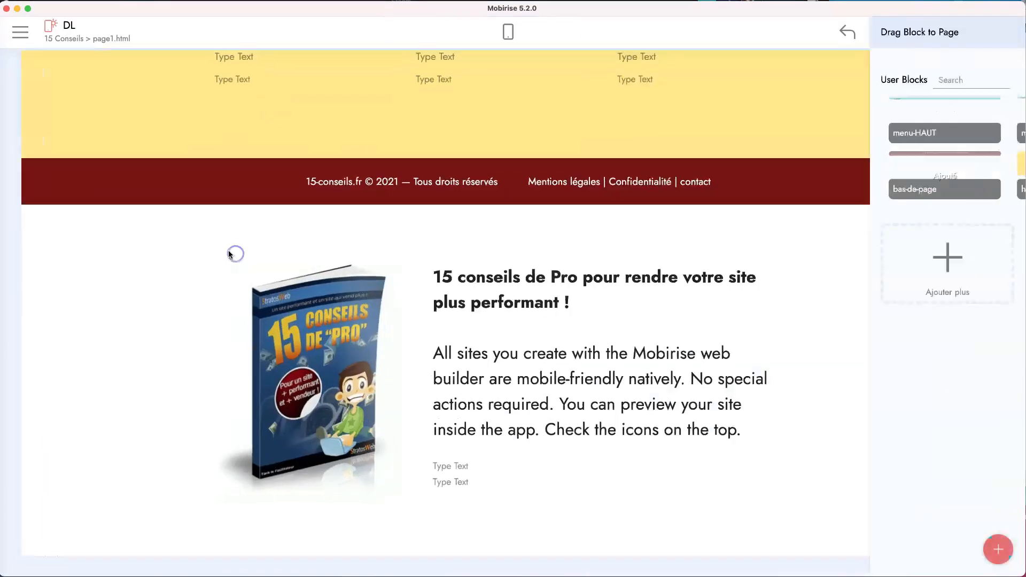
{"action": "left_click_drag", "start_coordinate": [903, 229], "coordinate": [625, 177]}
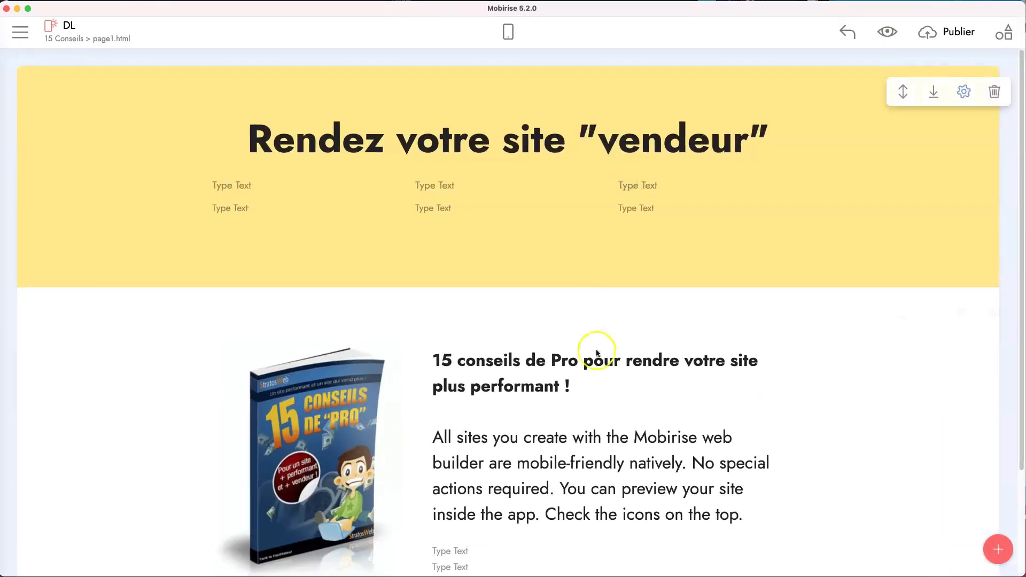
Step: Replace the paragraph under the book block's title with "Cliquez sur l'image pour télécharger"
{"action": "scroll", "coordinate": [638, 381], "scroll_direction": "down", "scroll_amount": 3}
{"action": "scroll", "coordinate": [640, 382], "scroll_direction": "up", "scroll_amount": 1}
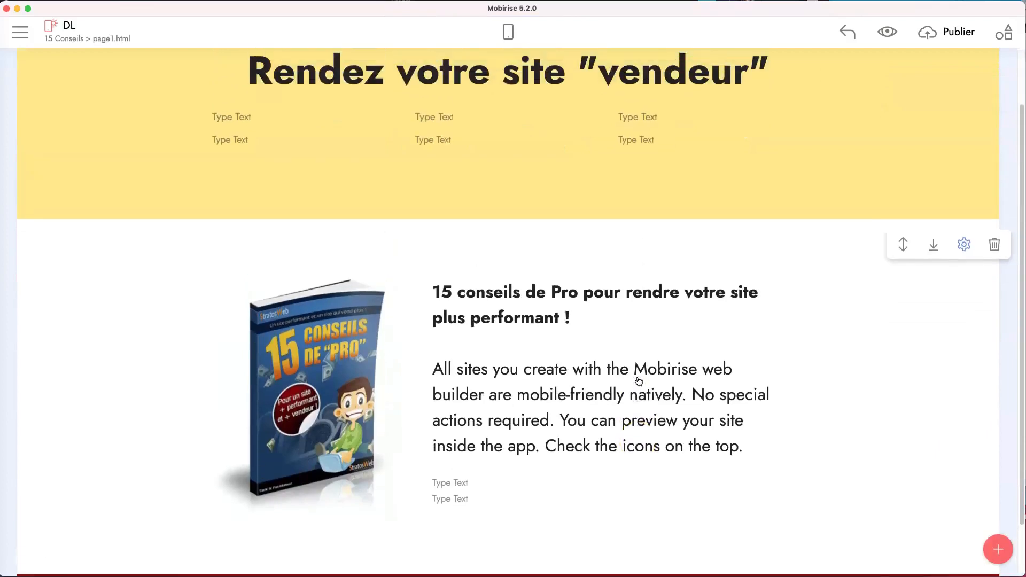
{"action": "left_click", "coordinate": [598, 304]}
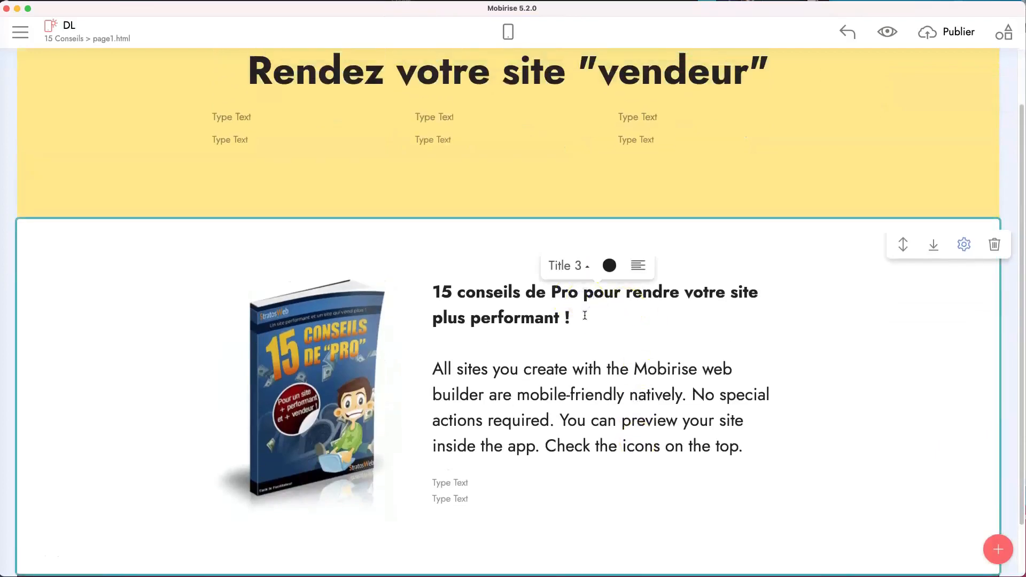
{"action": "left_click_drag", "start_coordinate": [584, 316], "coordinate": [527, 305]}
{"action": "left_click", "coordinate": [579, 395]}
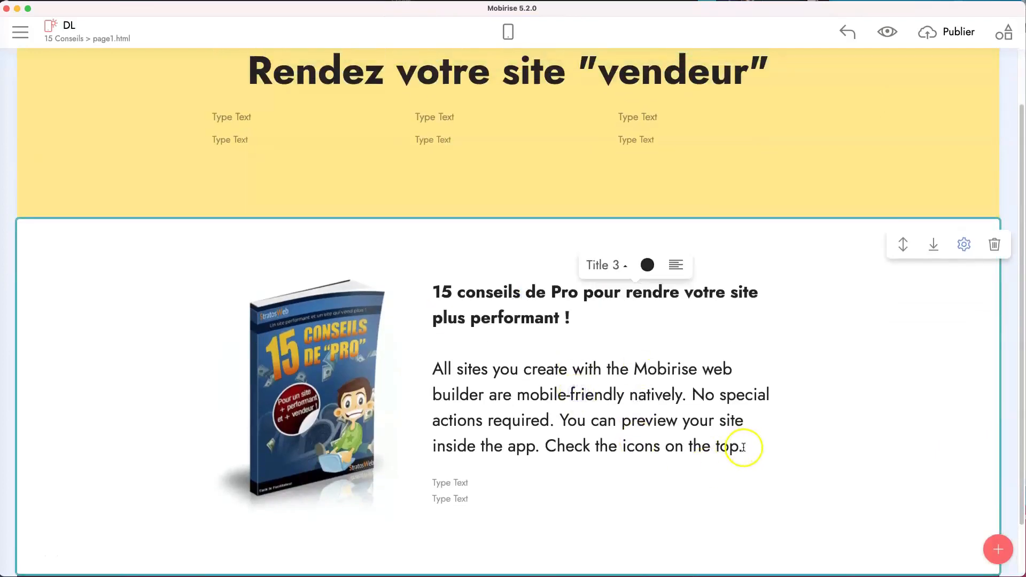
{"action": "left_click_drag", "start_coordinate": [744, 448], "coordinate": [434, 369]}
{"action": "type", "text": "C"}
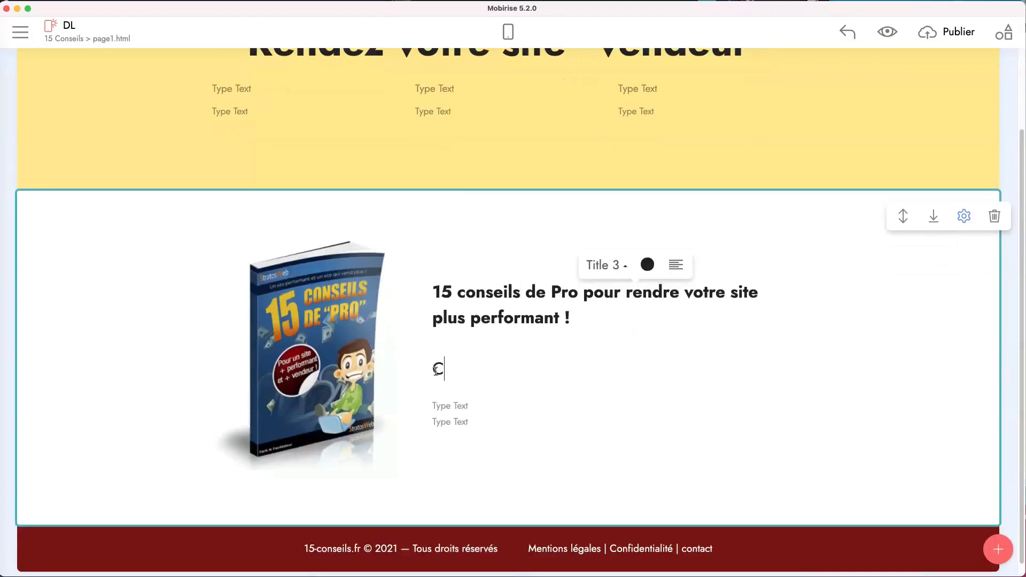
{"action": "type", "text": "liq"}
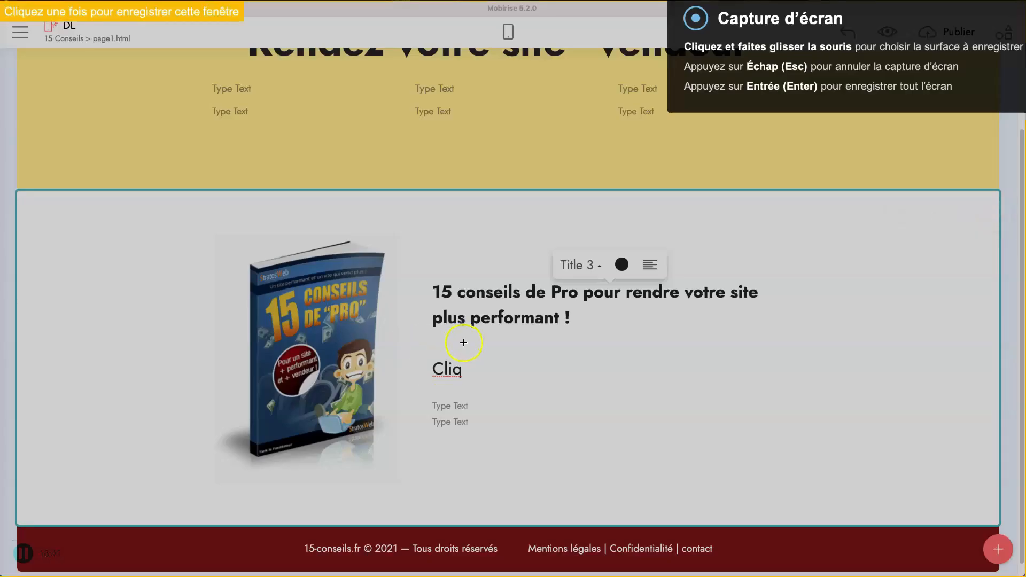
{"action": "left_click", "coordinate": [483, 380]}
{"action": "key", "text": "Escape"}
{"action": "left_click", "coordinate": [467, 367]}
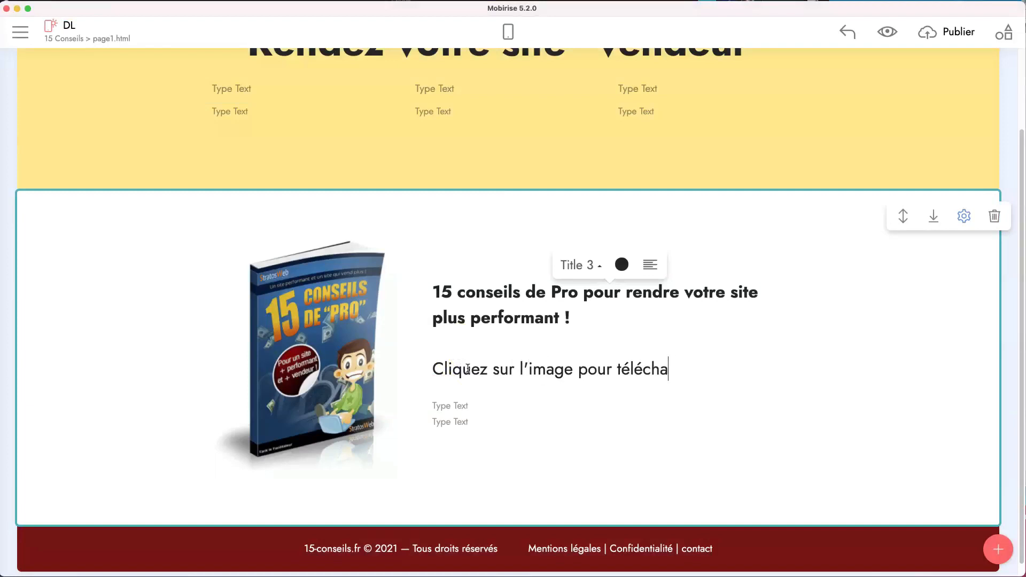
{"action": "left_click", "coordinate": [320, 307]}
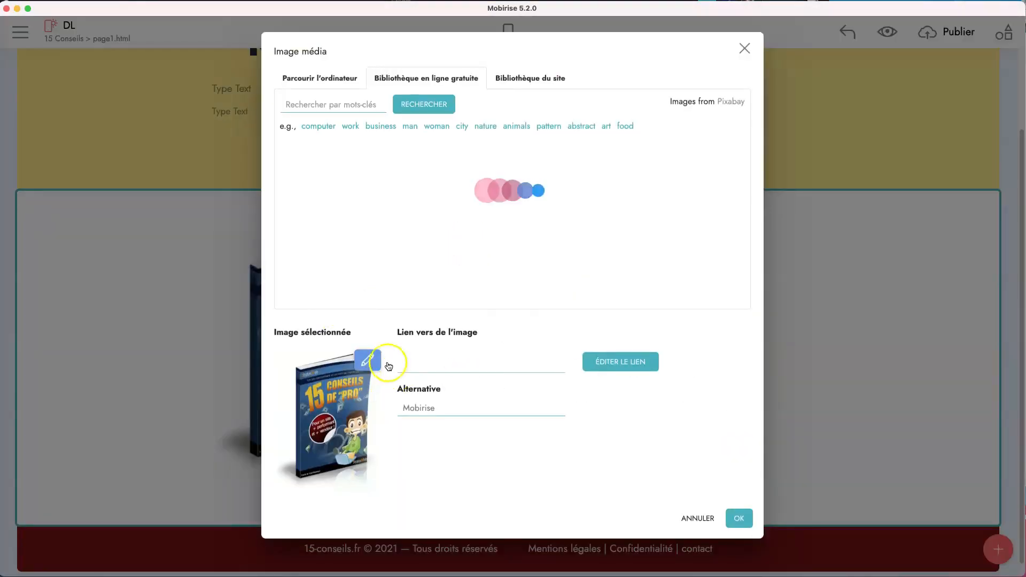
{"action": "left_click", "coordinate": [482, 368]}
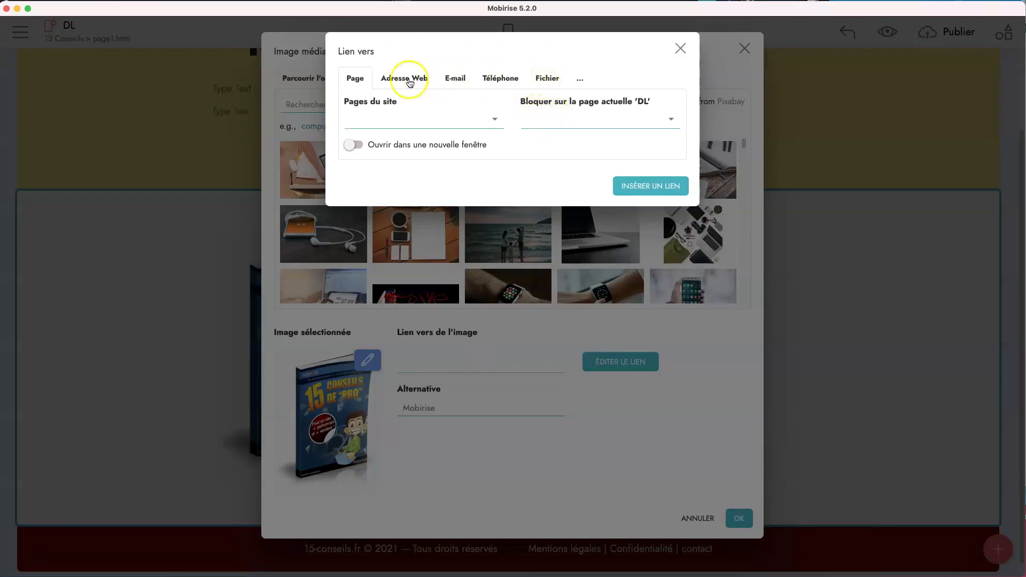
{"action": "left_click", "coordinate": [404, 78]}
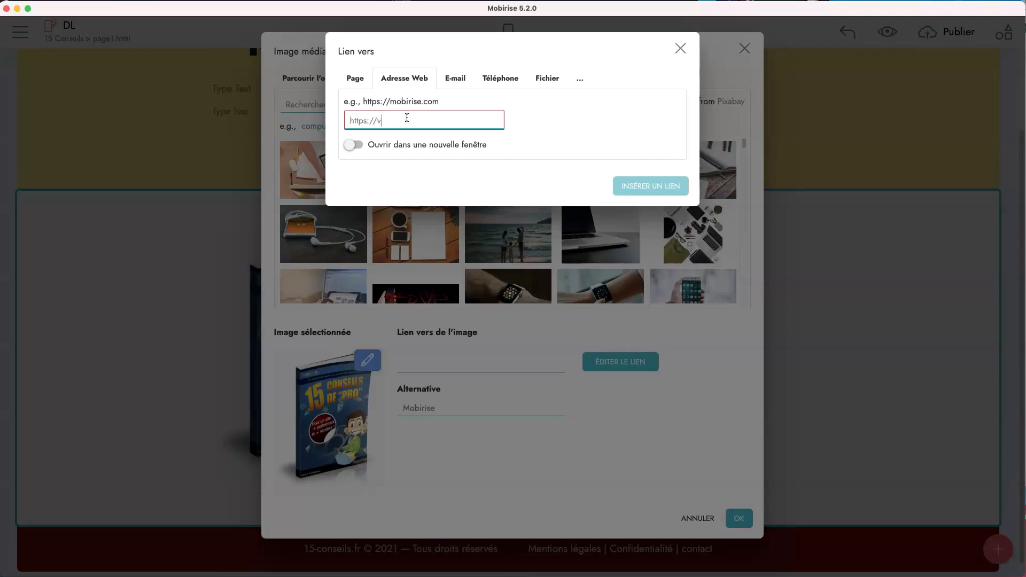
{"action": "type", "text": ".com/15conseils.pdf"}
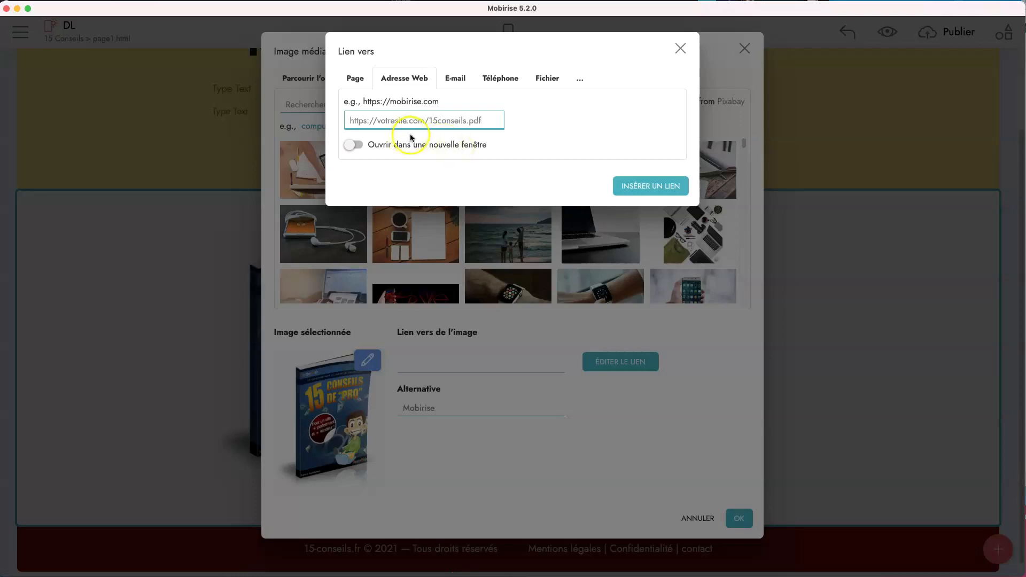
{"action": "left_click", "coordinate": [353, 144]}
{"action": "left_click", "coordinate": [649, 185]}
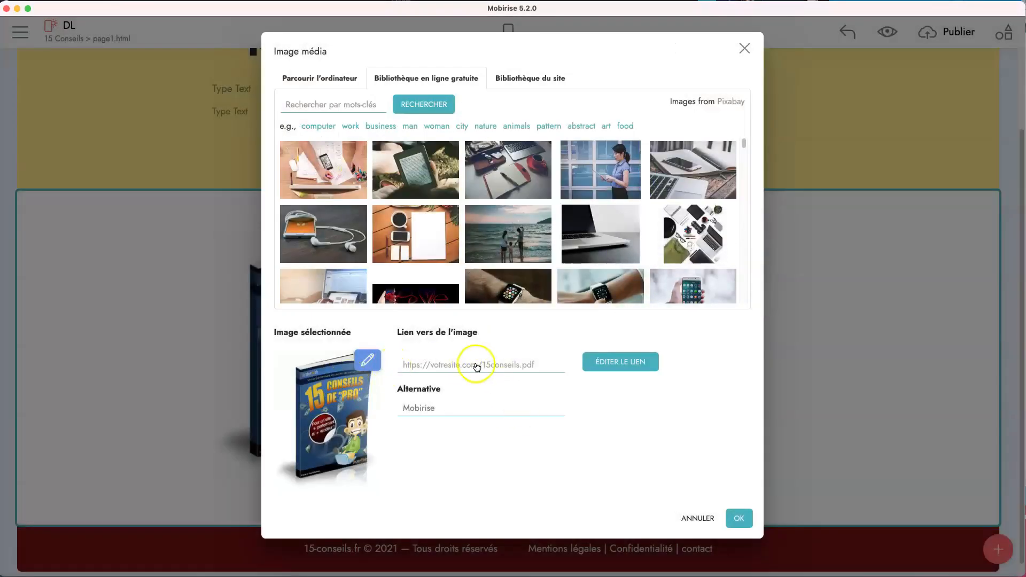
{"action": "left_click", "coordinate": [741, 517]}
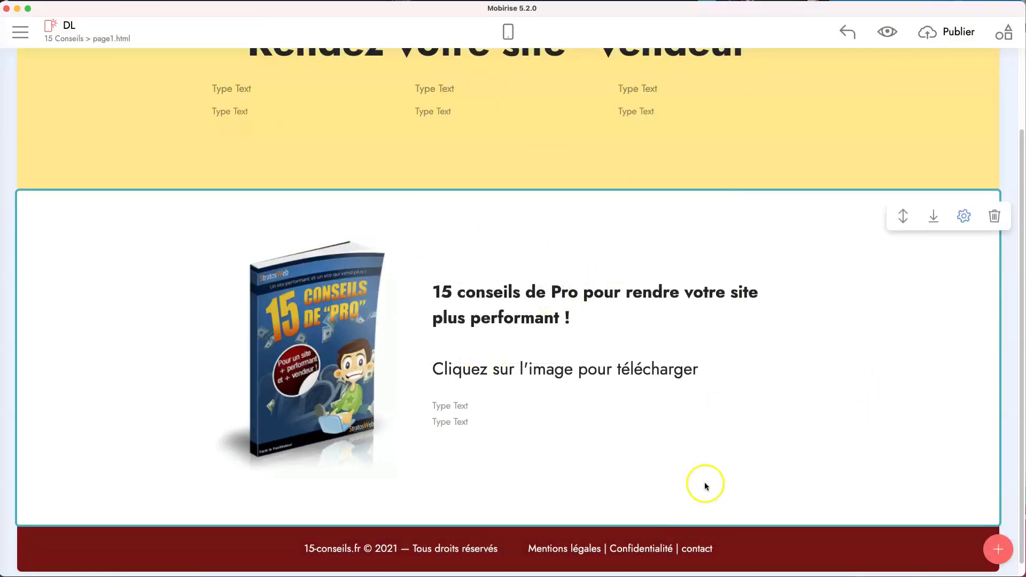
Step: Link the word "contact" in the footer to the custom URL "#"
{"action": "left_click", "coordinate": [719, 545]}
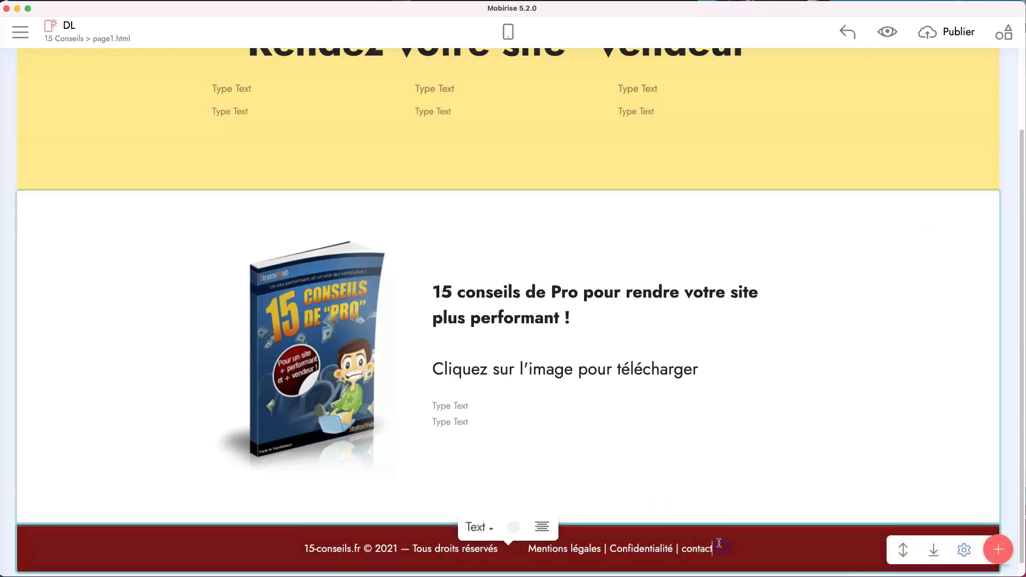
{"action": "left_click_drag", "start_coordinate": [720, 544], "coordinate": [683, 546]}
{"action": "left_click", "coordinate": [724, 527]}
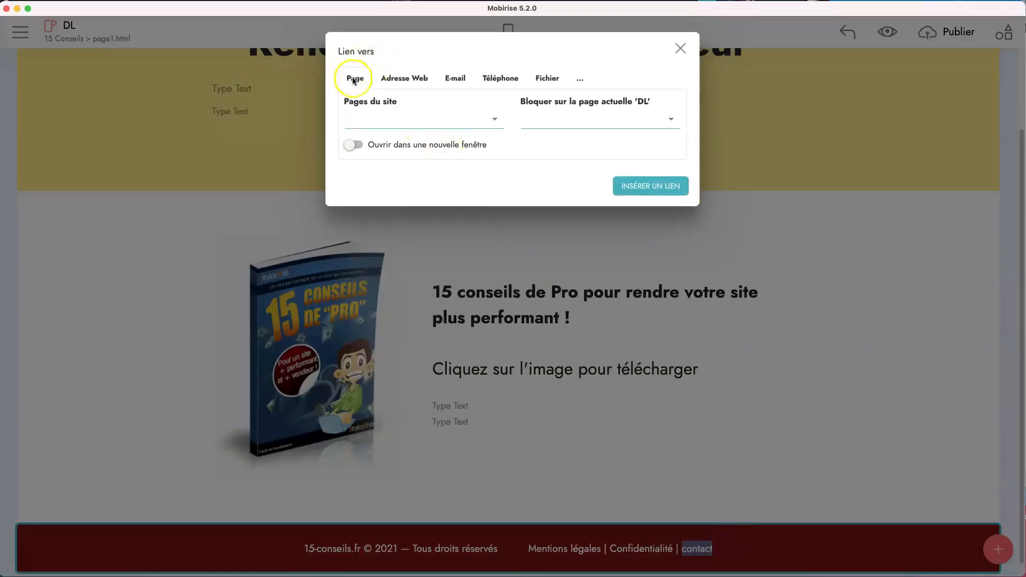
{"action": "left_click", "coordinate": [405, 80]}
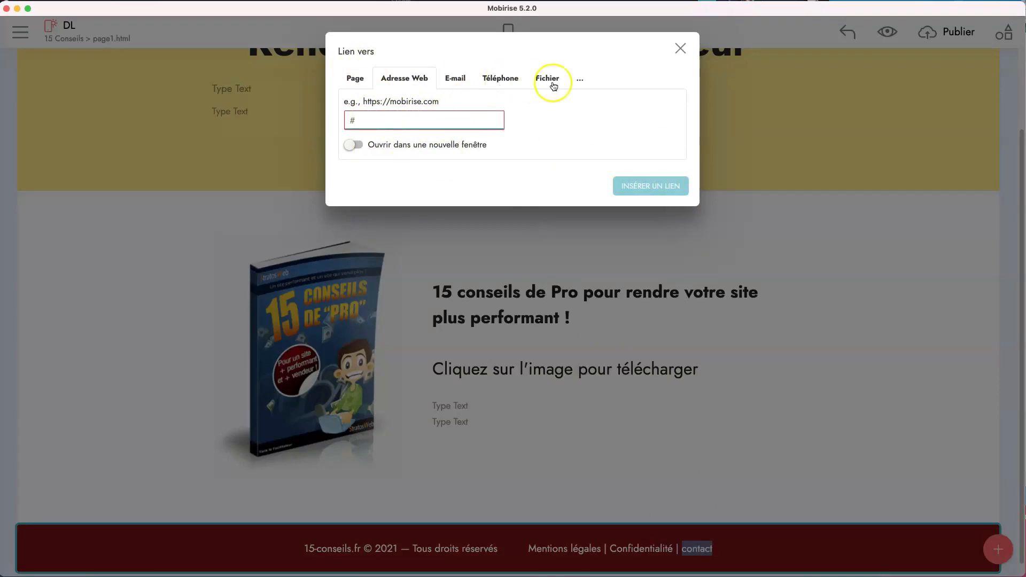
{"action": "left_click", "coordinate": [581, 79]}
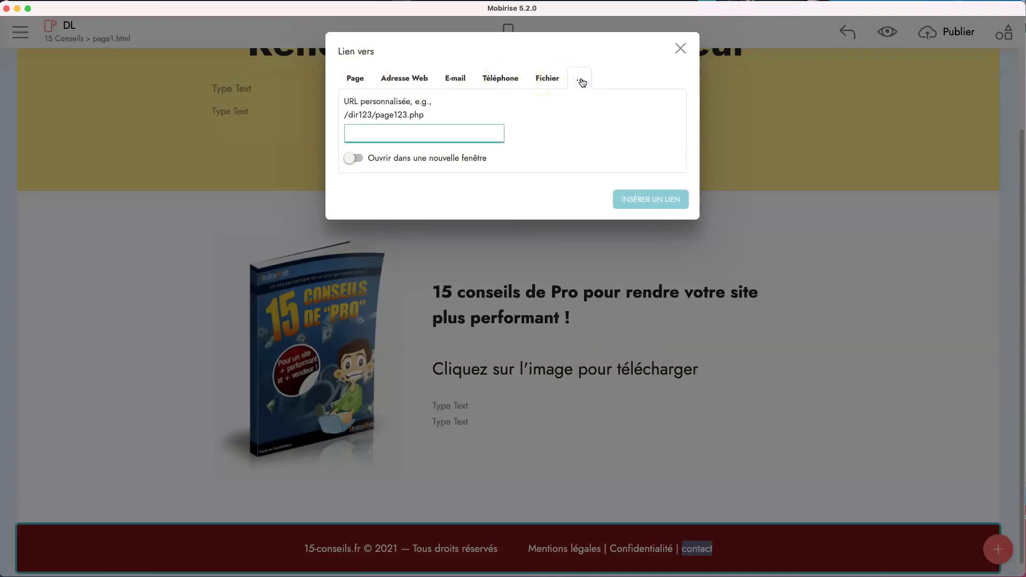
{"action": "type", "text": "#"}
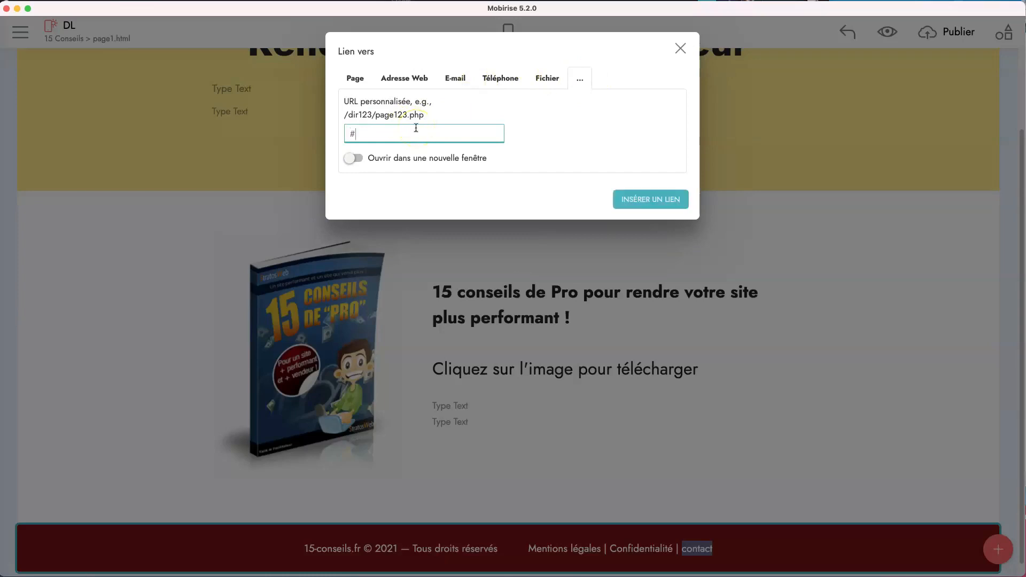
{"action": "left_click", "coordinate": [661, 196]}
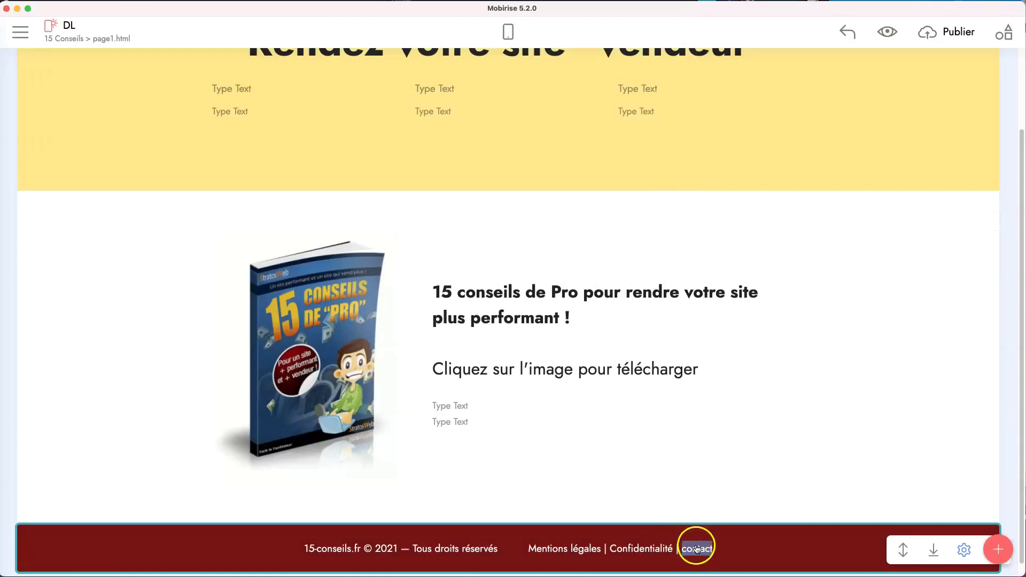
Step: Link the word "Confidentialité" in the footer to the custom URL "#"
{"action": "double_click", "coordinate": [646, 547]}
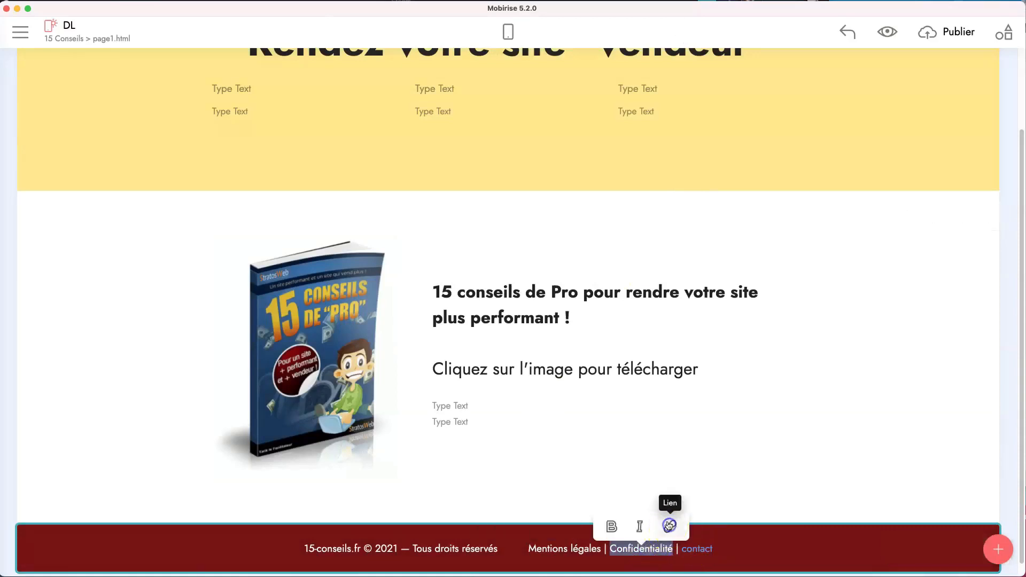
{"action": "left_click", "coordinate": [669, 526]}
{"action": "left_click", "coordinate": [580, 79]}
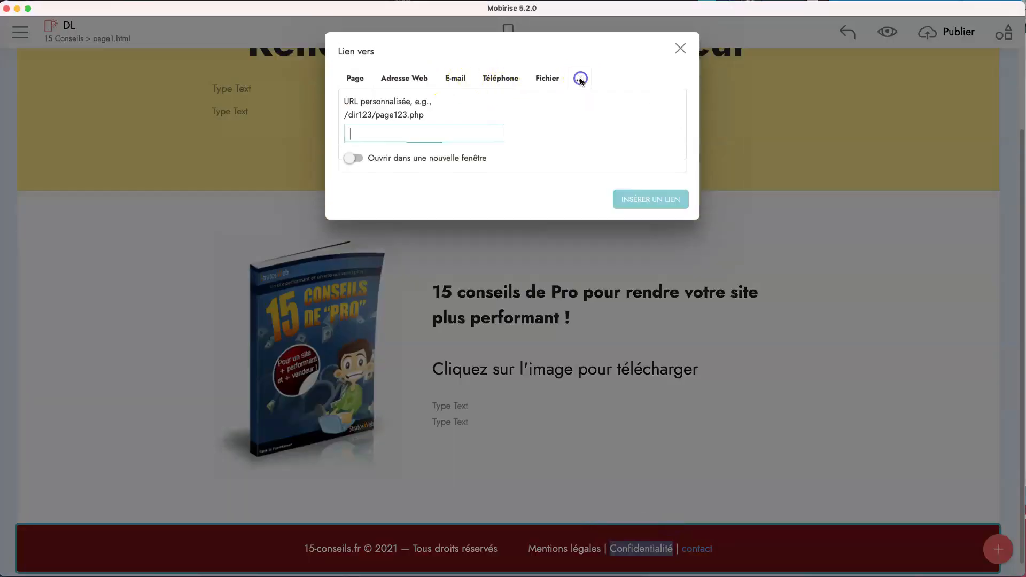
{"action": "type", "text": "#"}
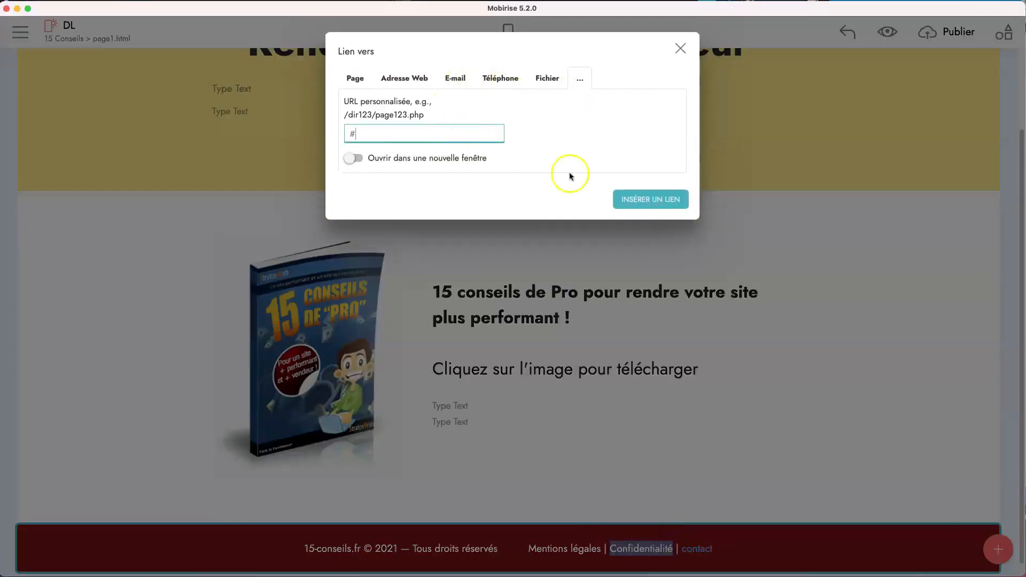
{"action": "left_click", "coordinate": [659, 199]}
Step: Link the words "Mentions légales" in the footer to the custom URL "#"
{"action": "left_click", "coordinate": [533, 551]}
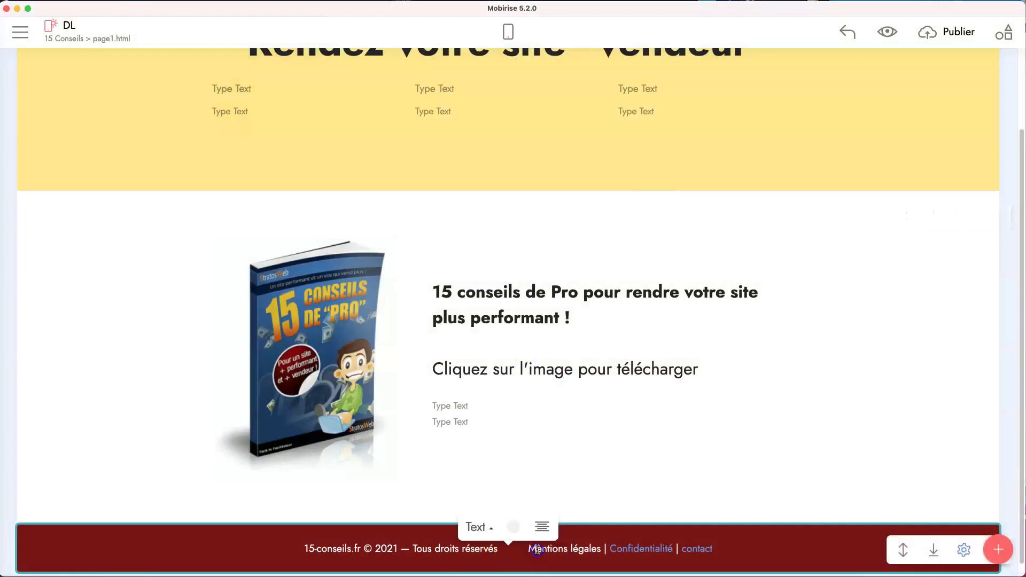
{"action": "left_click_drag", "start_coordinate": [599, 549], "coordinate": [529, 548]}
{"action": "left_click", "coordinate": [591, 528]}
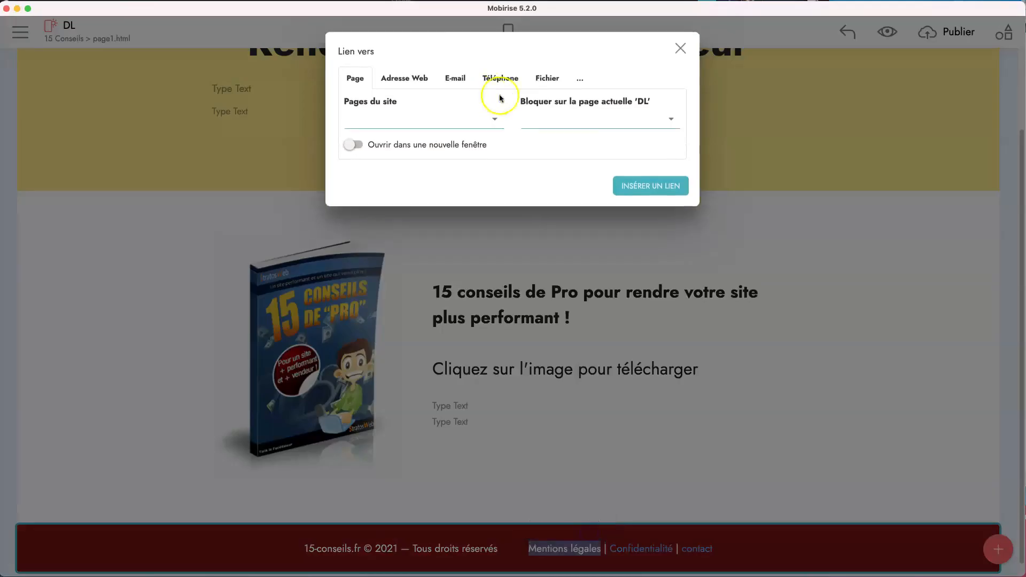
{"action": "left_click", "coordinate": [579, 79]}
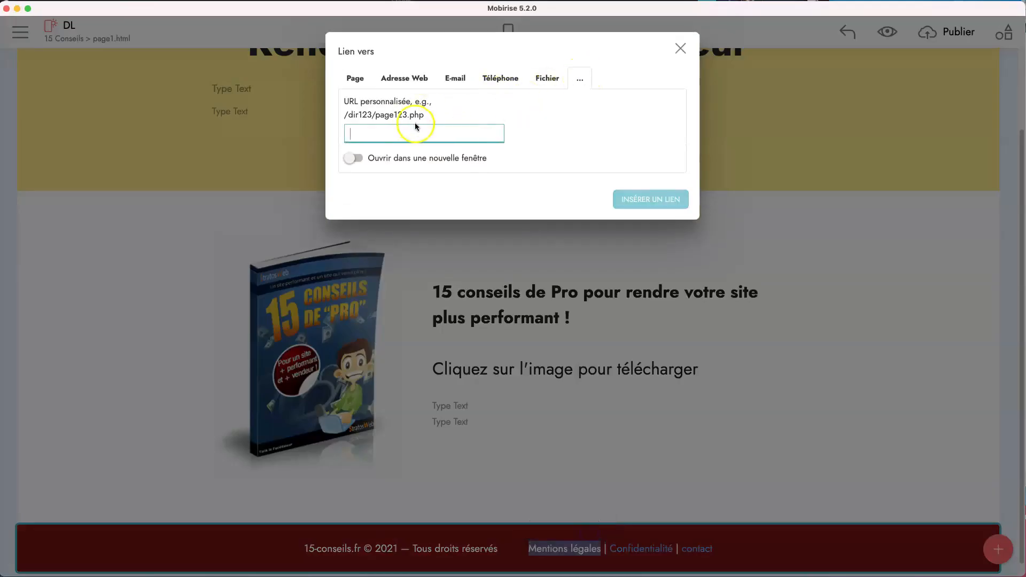
{"action": "type", "text": "#"}
{"action": "left_click", "coordinate": [638, 201]}
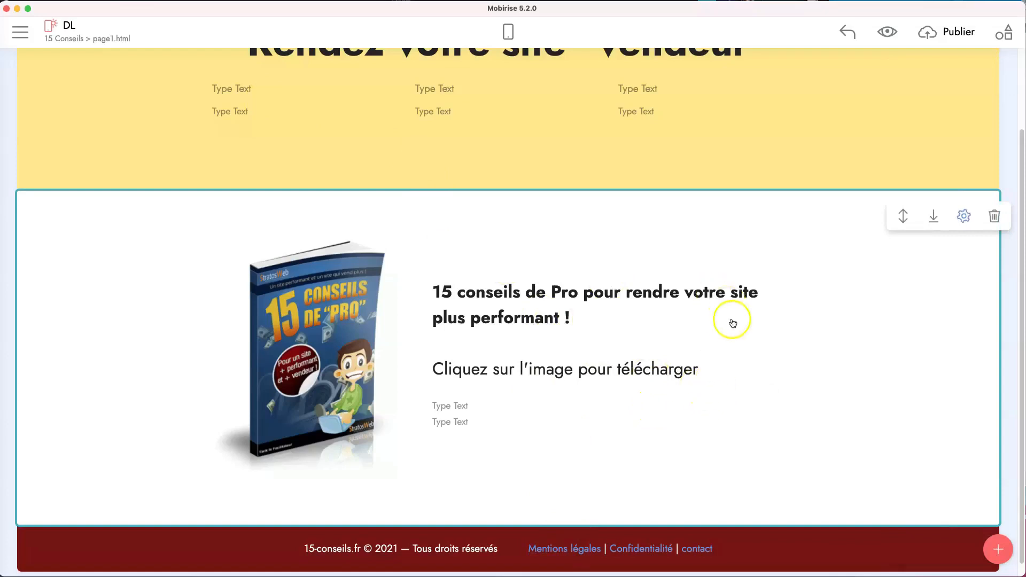
Step: Preview the DL page in the browser and test the download link on the book image
{"action": "left_click", "coordinate": [887, 32]}
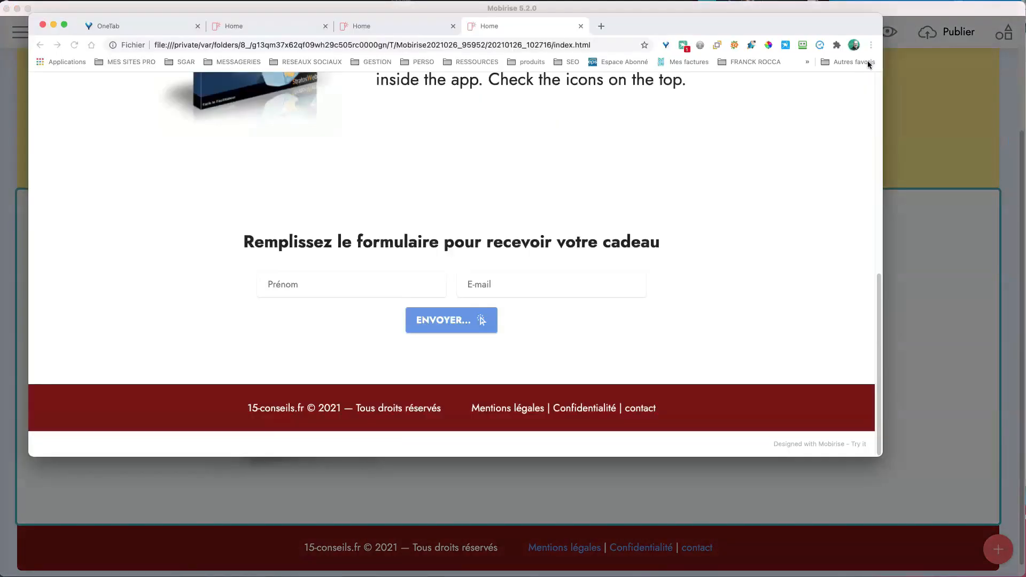
{"action": "scroll", "coordinate": [665, 255], "scroll_direction": "down", "scroll_amount": 3}
{"action": "scroll", "coordinate": [665, 255], "scroll_direction": "down", "scroll_amount": 1}
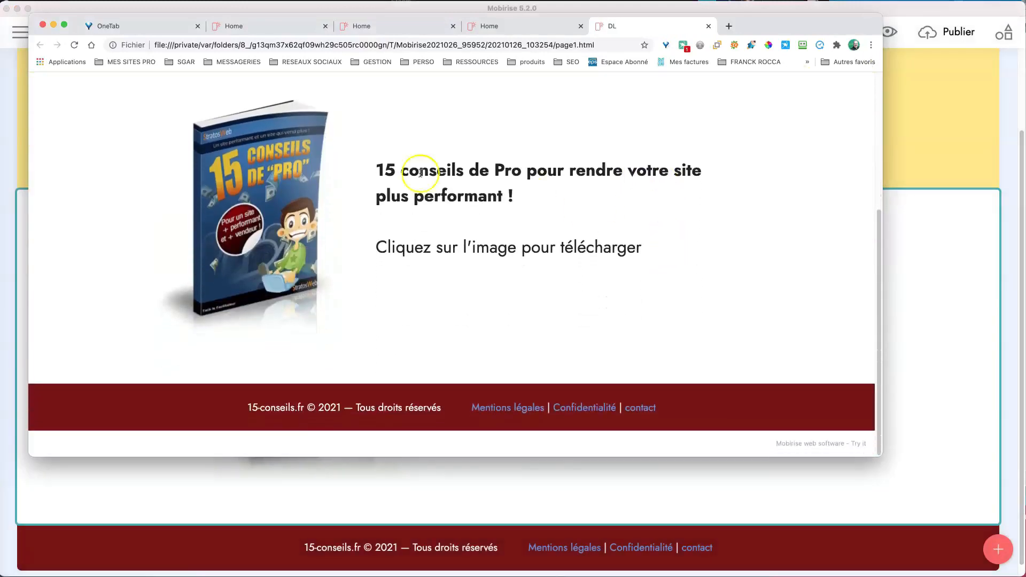
{"action": "left_click", "coordinate": [258, 193]}
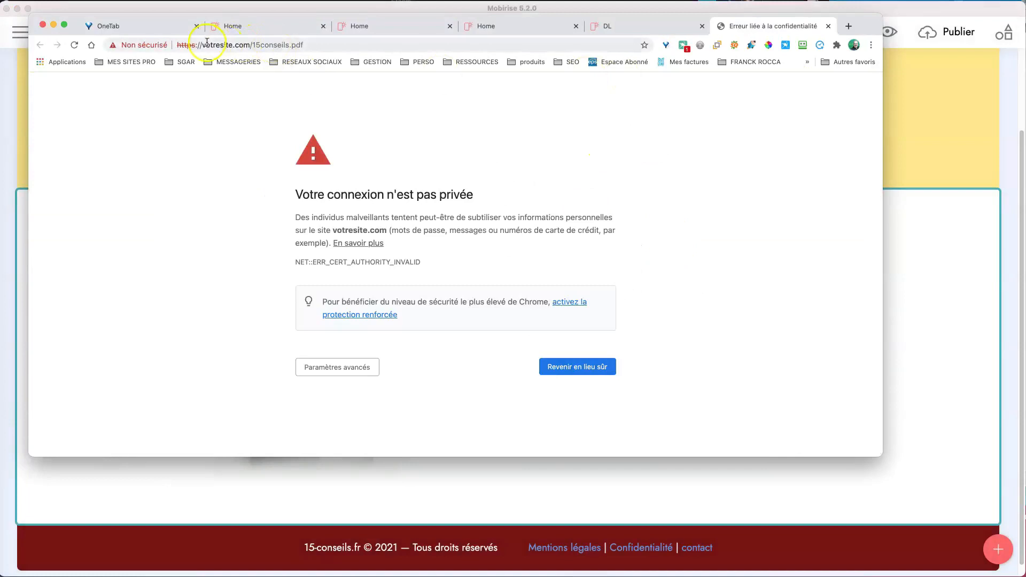
Step: Check the address opened by the book link against the DL preview, close the link's page and return to Mobirise
{"action": "left_click", "coordinate": [631, 28]}
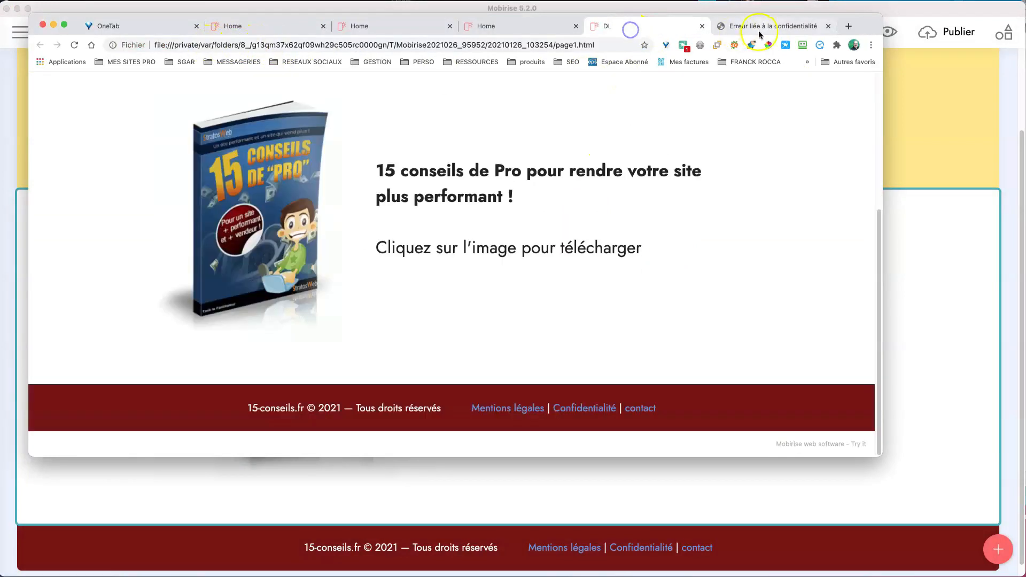
{"action": "left_click", "coordinate": [759, 28]}
{"action": "left_click", "coordinate": [275, 45]}
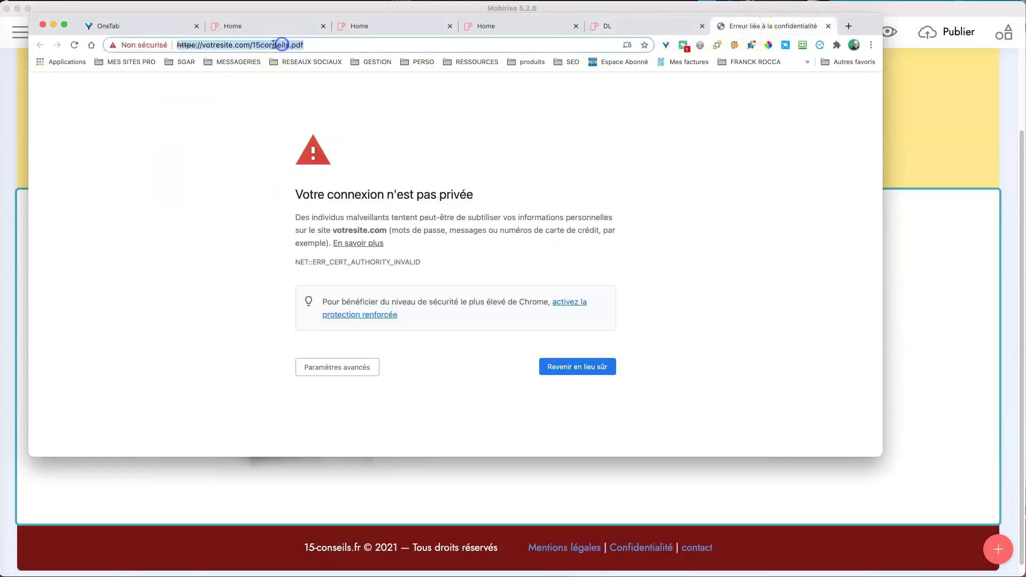
{"action": "left_click", "coordinate": [234, 45]}
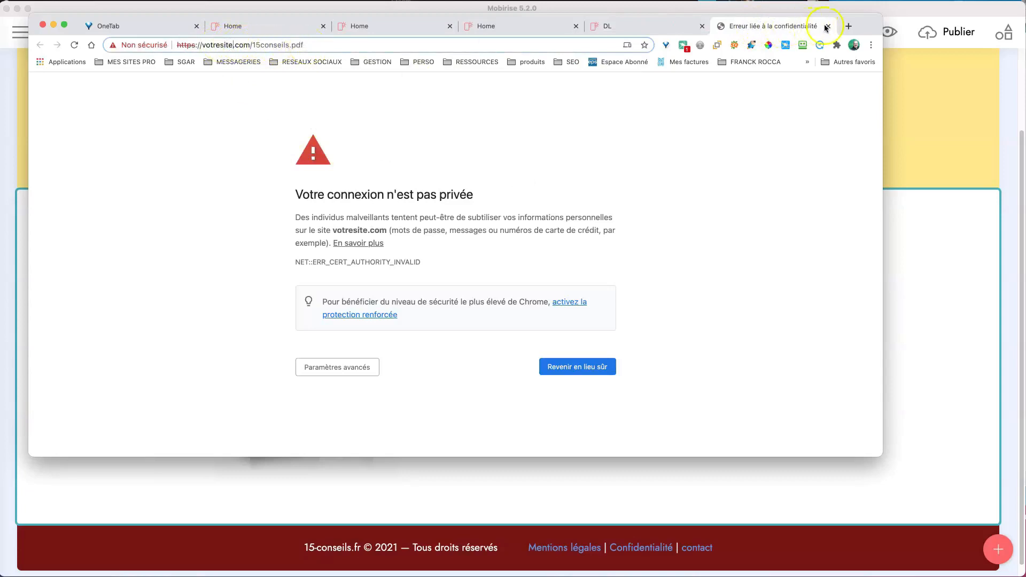
{"action": "left_click", "coordinate": [826, 27]}
{"action": "left_click", "coordinate": [939, 242]}
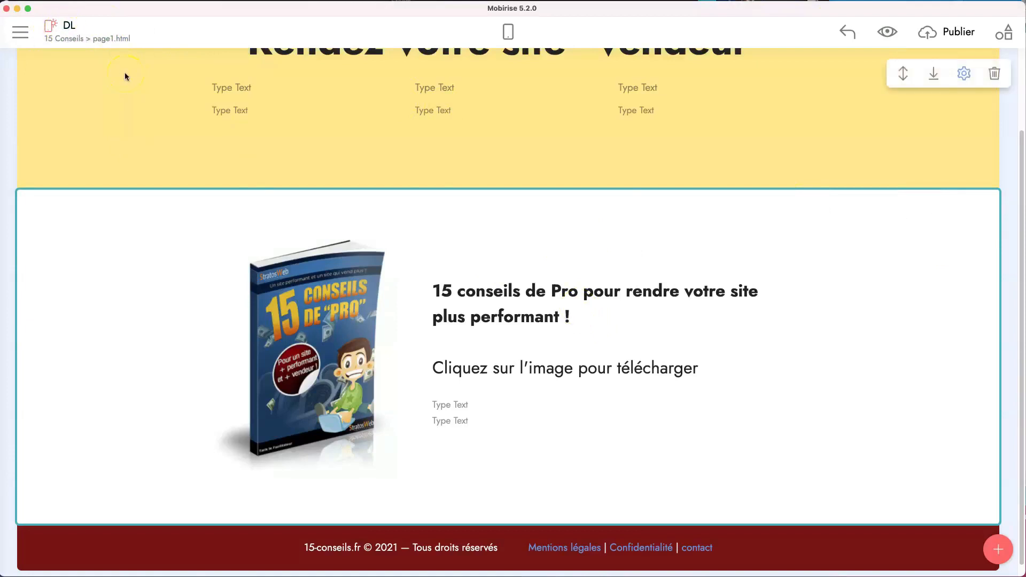
Step: Open the site's Home page for editing
{"action": "left_click", "coordinate": [21, 32]}
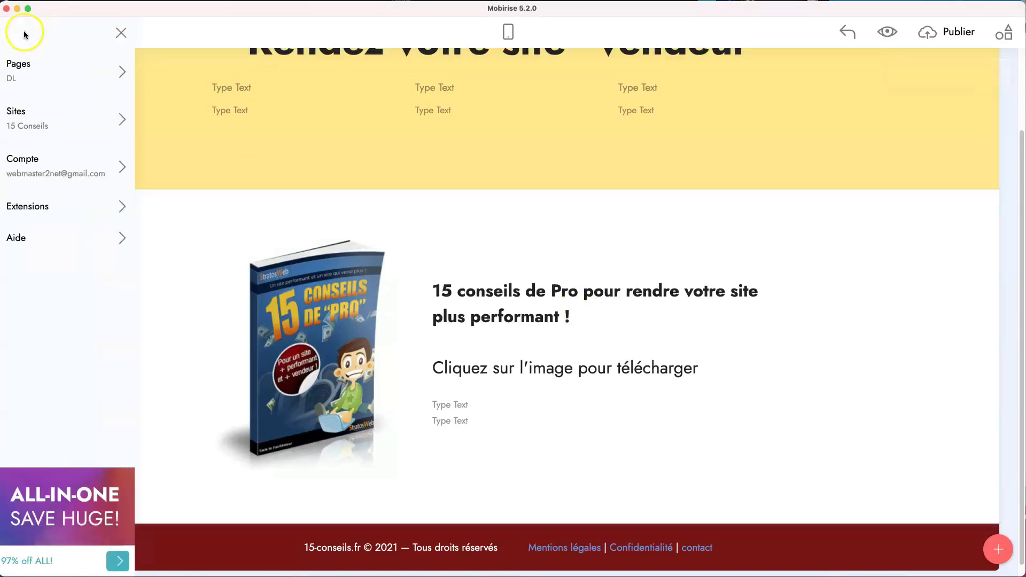
{"action": "left_click", "coordinate": [90, 74]}
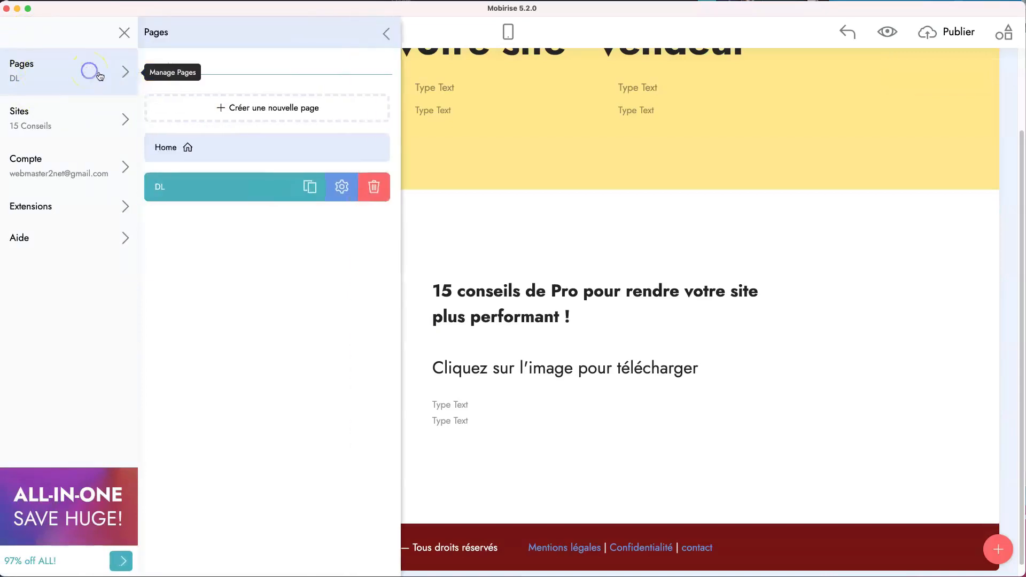
{"action": "left_click", "coordinate": [214, 145]}
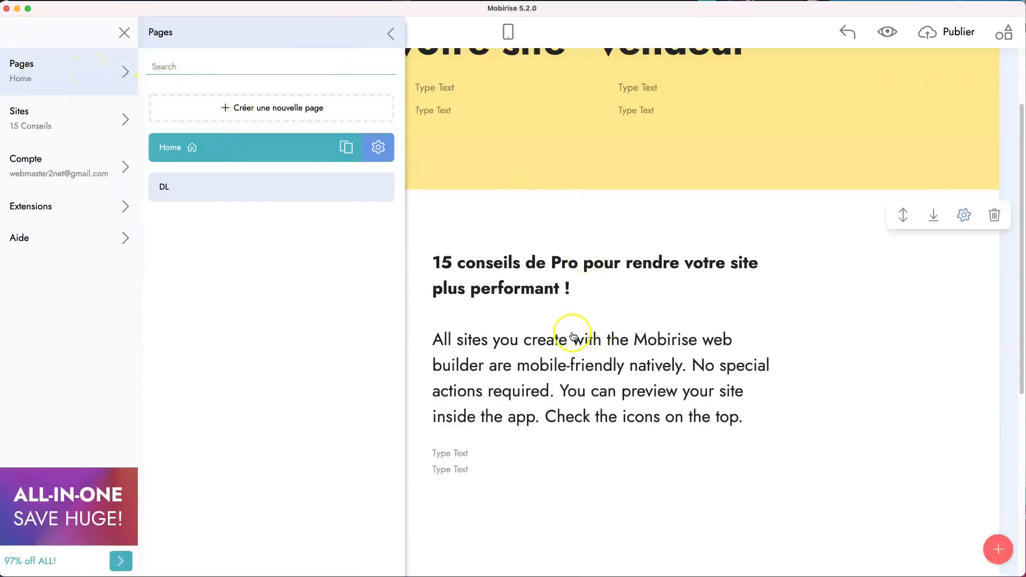
{"action": "left_click", "coordinate": [571, 334]}
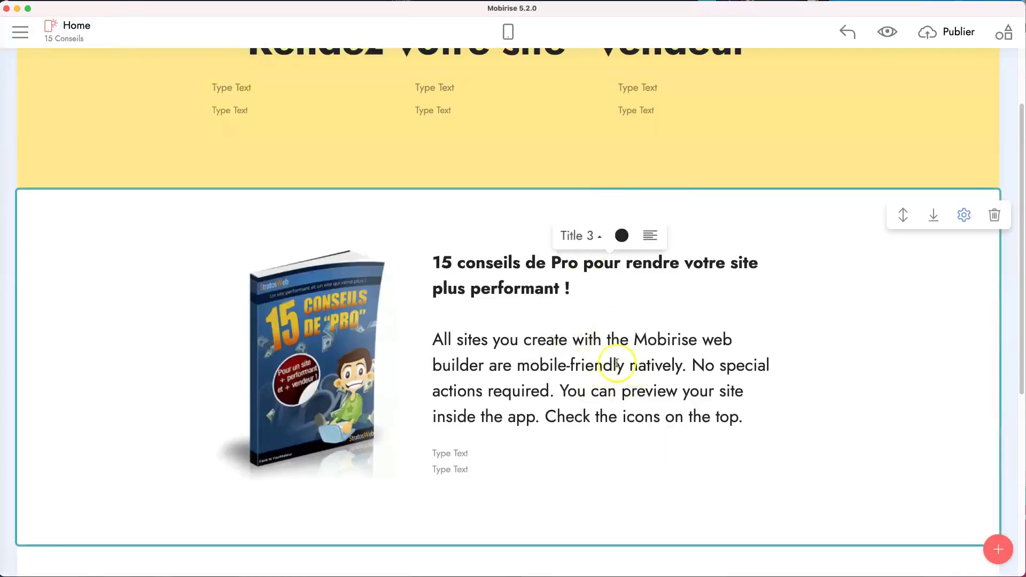
Step: Add a second line "dljd" below the form heading "Remplissez le formulaire pour recevoir votre cadeau" and apply the Text style
{"action": "scroll", "coordinate": [583, 389], "scroll_direction": "down", "scroll_amount": 5}
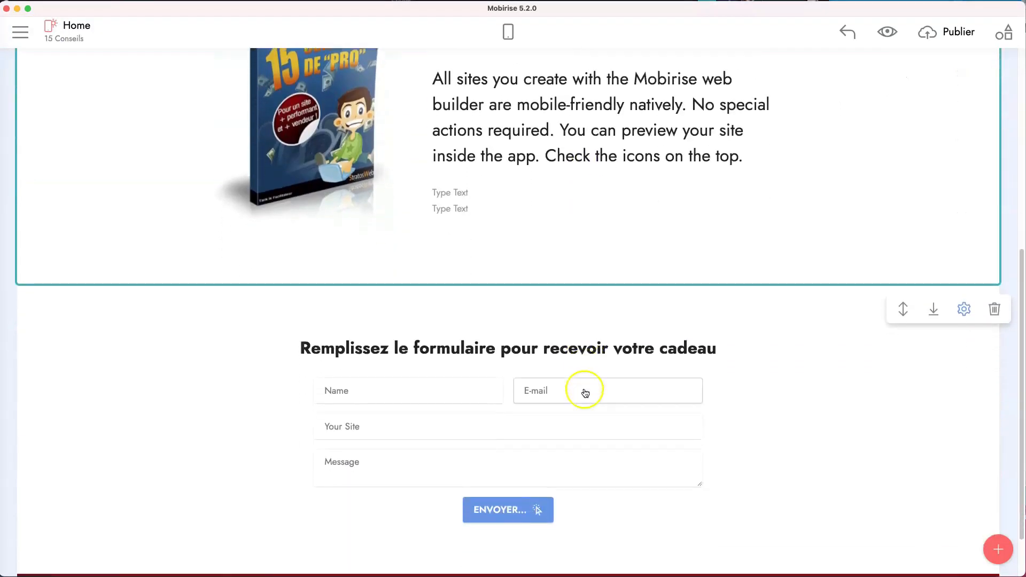
{"action": "left_click", "coordinate": [722, 326]}
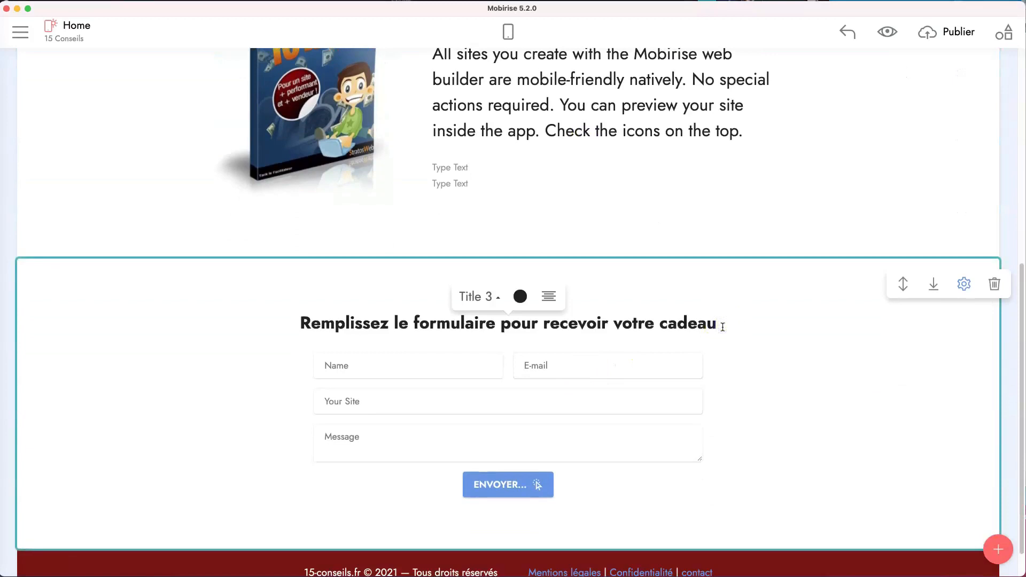
{"action": "key", "text": "Return"}
{"action": "type", "text": "dljd"}
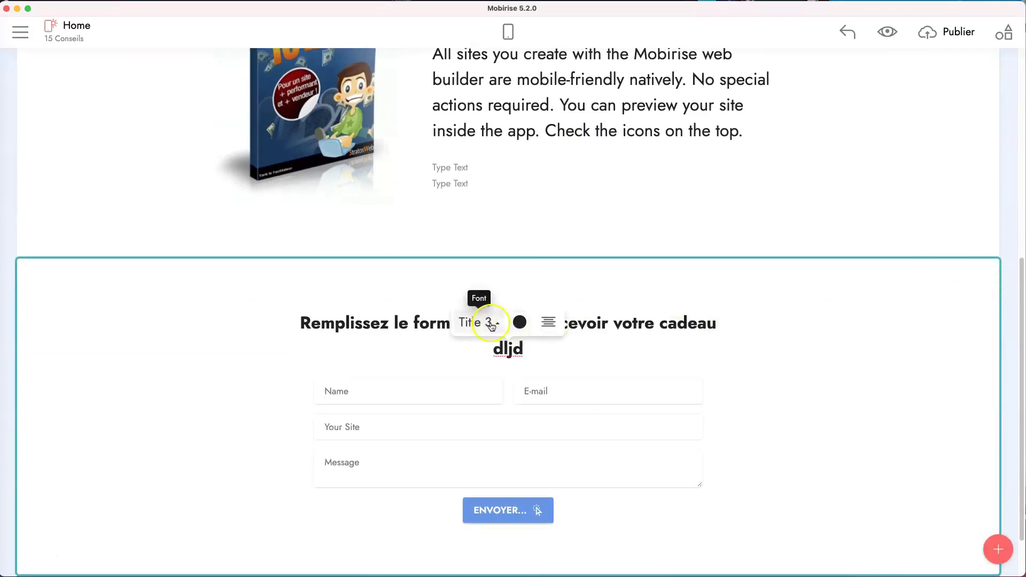
{"action": "left_click", "coordinate": [501, 324]}
{"action": "left_click", "coordinate": [471, 273]}
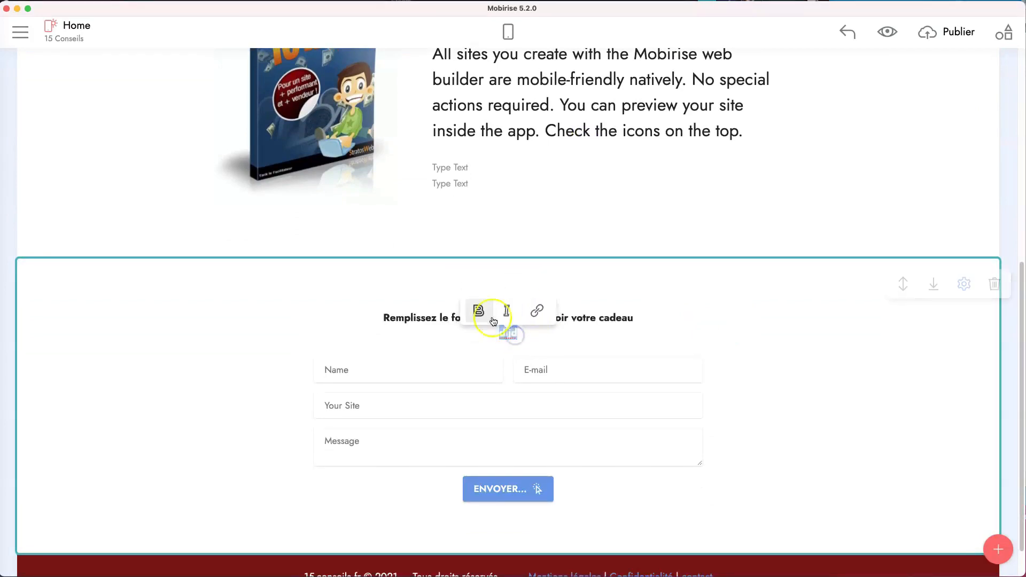
Step: Remove the bold from the heading's second line "dljd" and set the heading's style to Title 3
{"action": "left_click", "coordinate": [479, 310]}
{"action": "left_click", "coordinate": [529, 336]}
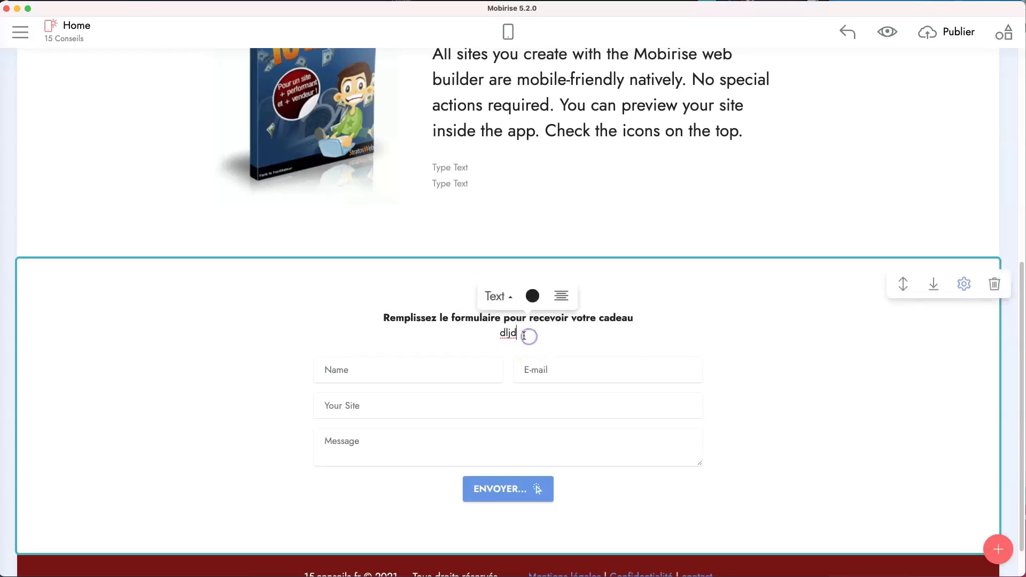
{"action": "left_click", "coordinate": [511, 298]}
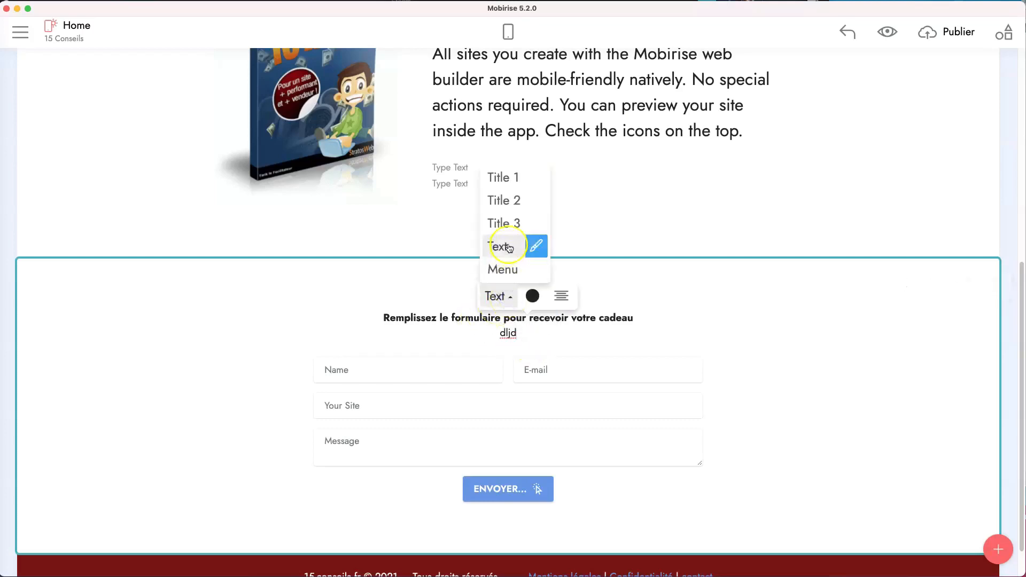
{"action": "left_click", "coordinate": [507, 224]}
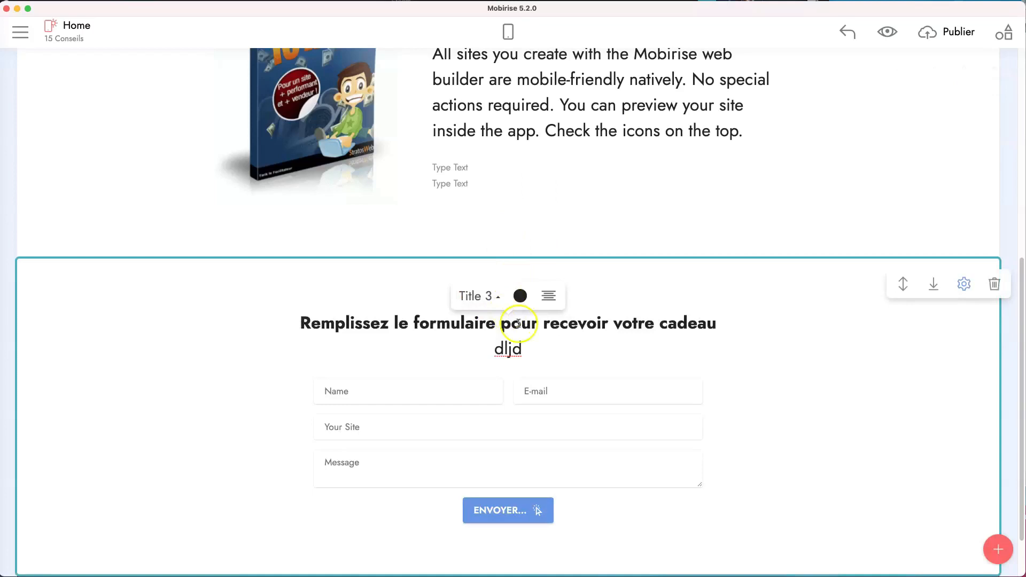
Step: Replace "dljd" under the form heading with "Vous allez recevoir le lien de téléchargement par email"
{"action": "left_click", "coordinate": [528, 350]}
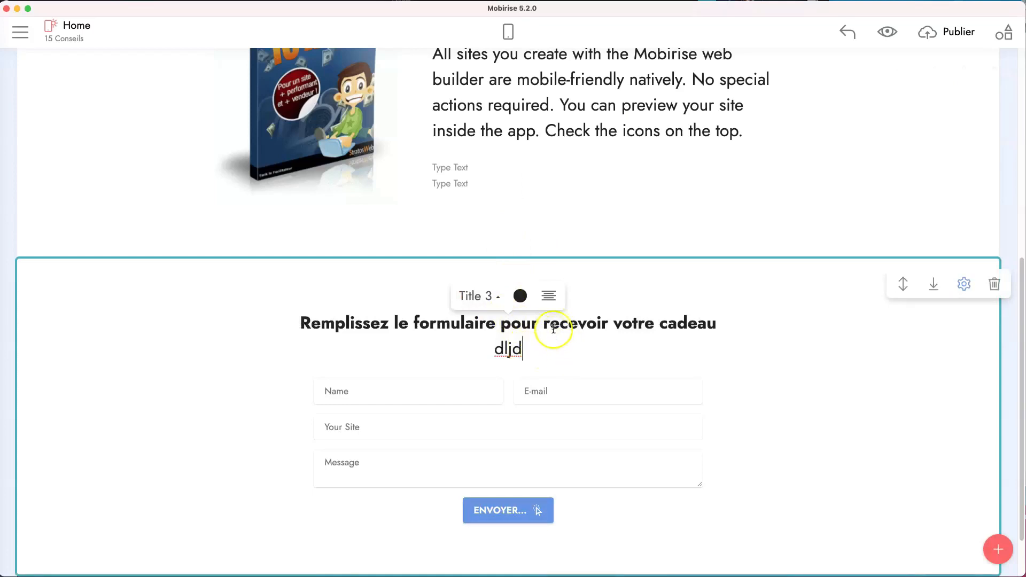
{"action": "double_click", "coordinate": [497, 348]}
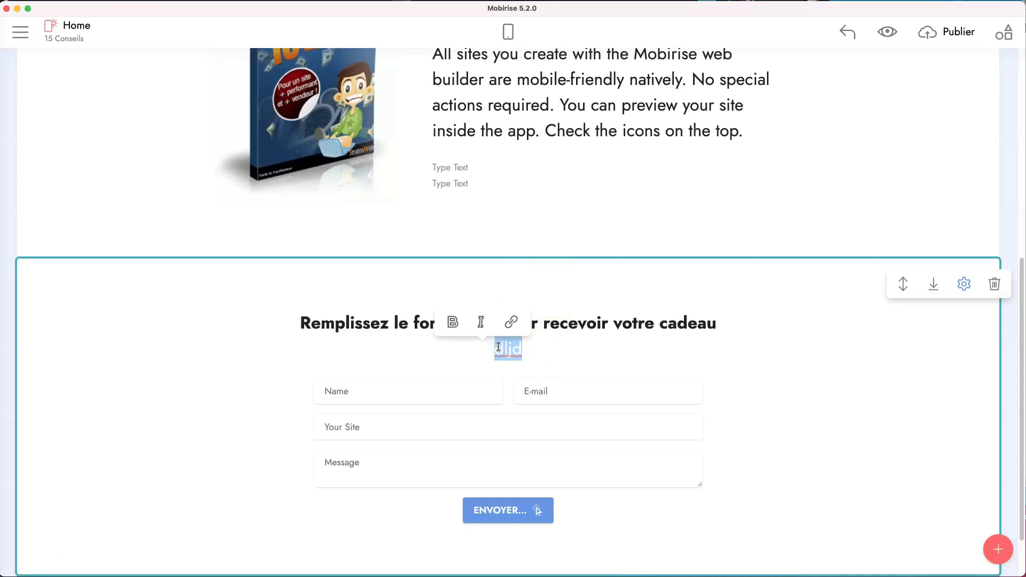
{"action": "type", "text": "Vous allez"}
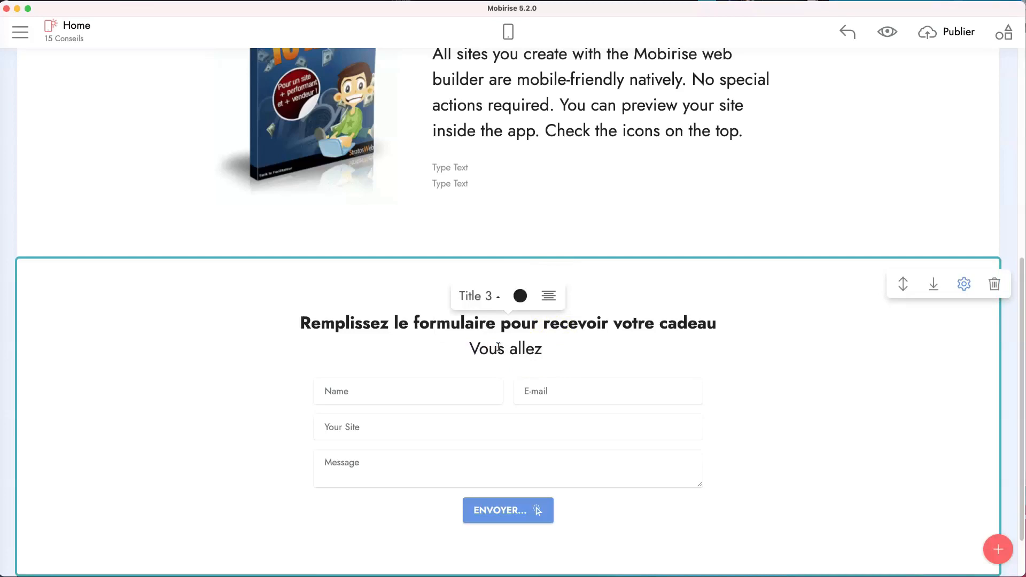
{"action": "type", "text": "recevo"}
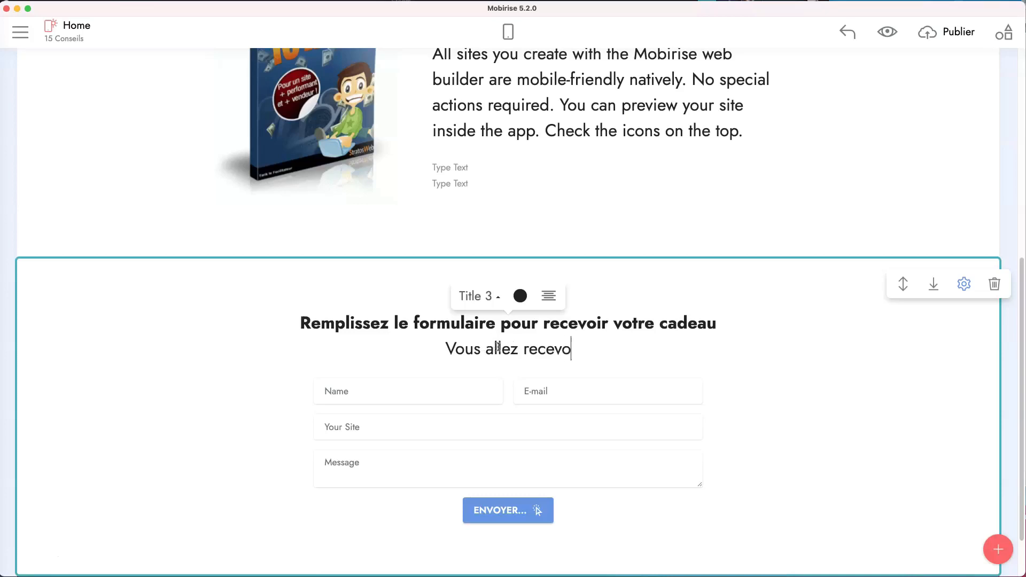
{"action": "type", "text": "ir le lien de "}
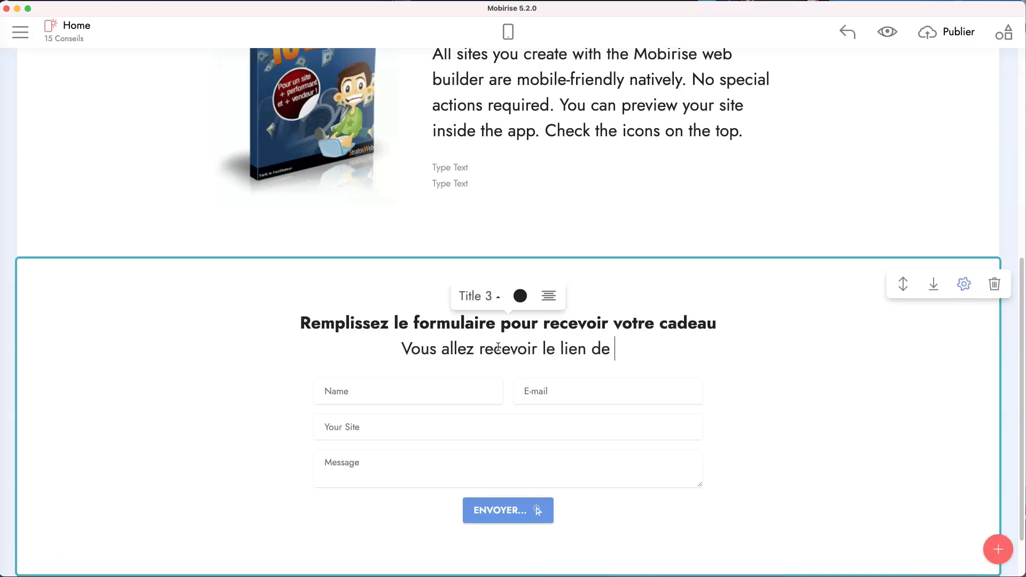
{"action": "type", "text": "téléchargement par email"}
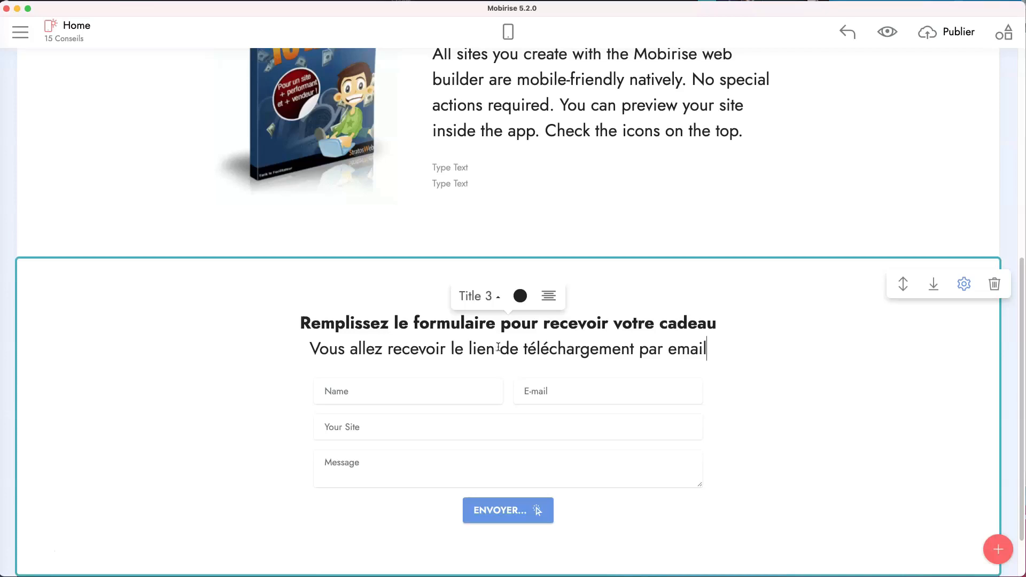
Step: Toggle the form's textarea and url fields on and off again, and save it with only the name and email fields enabled
{"action": "left_click", "coordinate": [558, 423]}
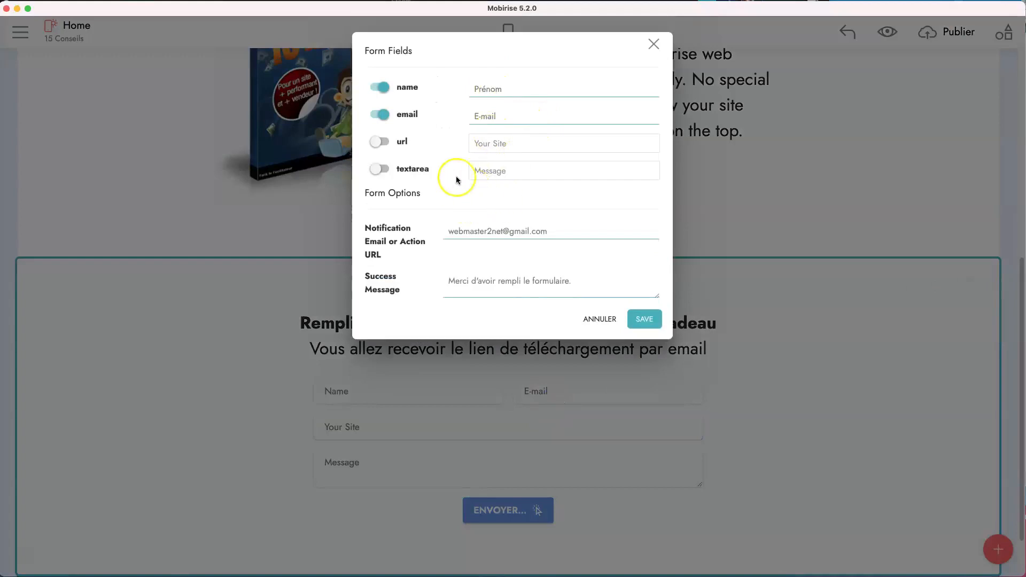
{"action": "left_click", "coordinate": [380, 170]}
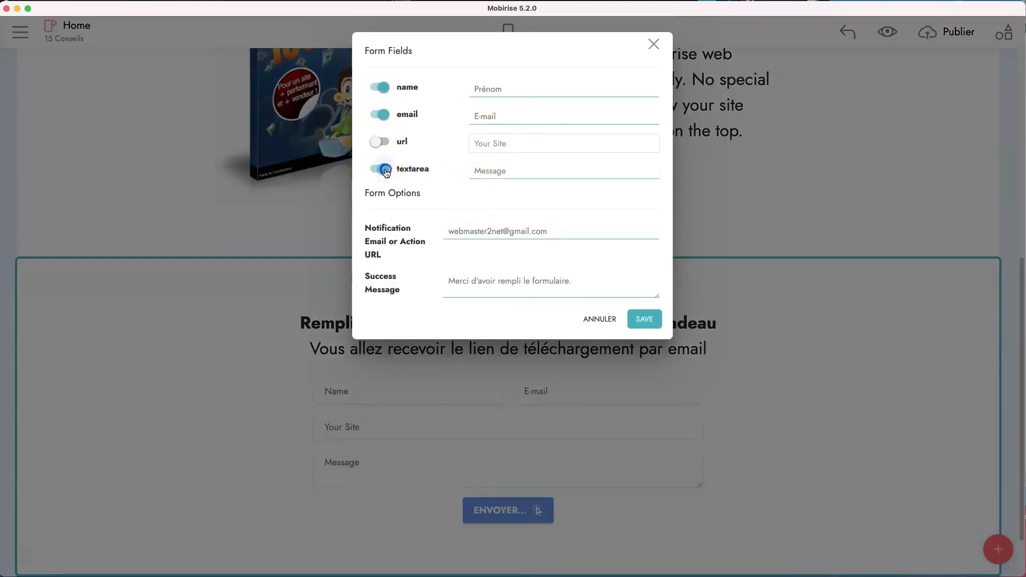
{"action": "left_click", "coordinate": [386, 171]}
{"action": "left_click", "coordinate": [382, 142]}
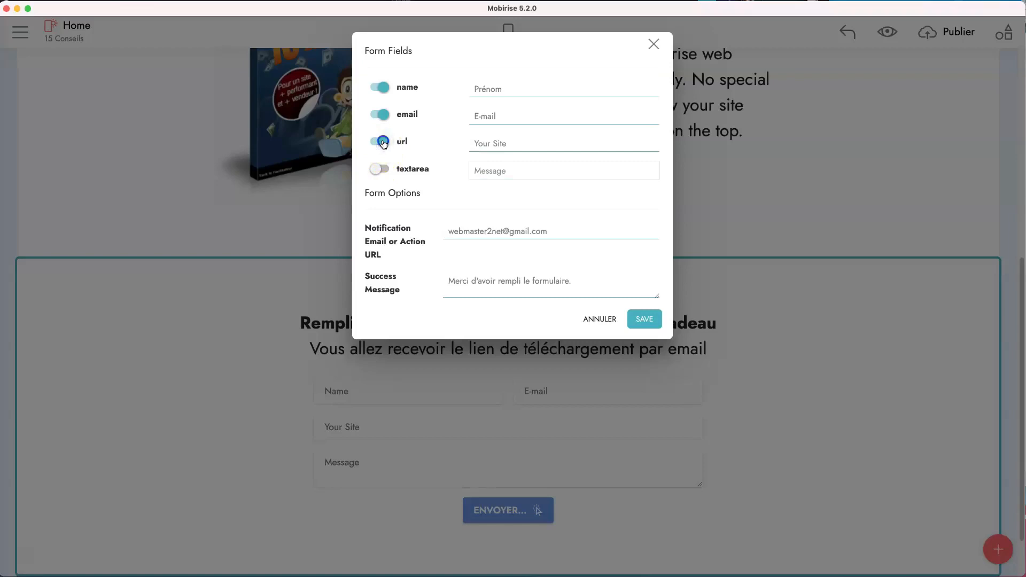
{"action": "left_click", "coordinate": [382, 142]}
{"action": "left_click", "coordinate": [645, 319]}
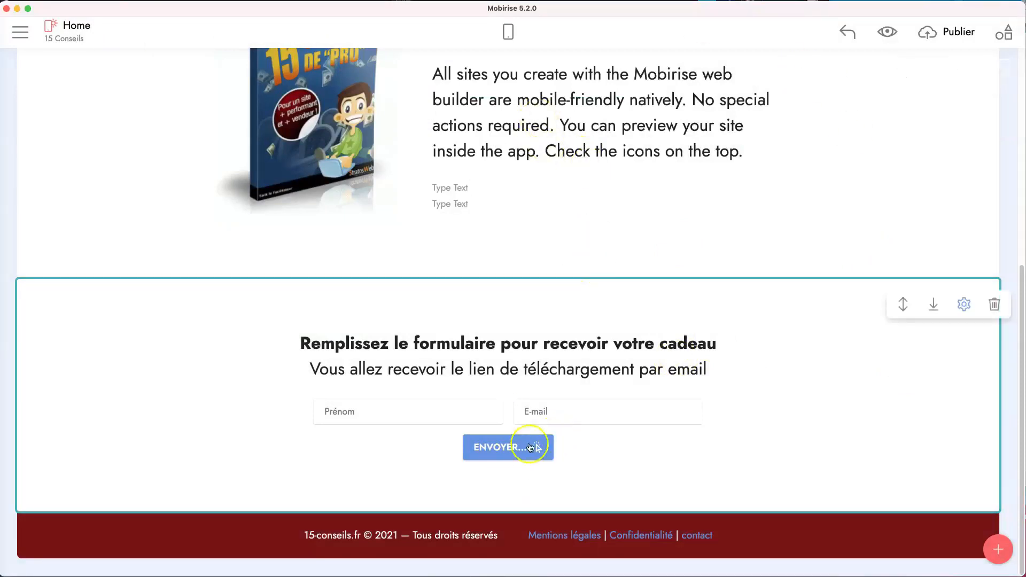
Step: Extend the form's success message with "Un email avec le lien de téléchargement va vous être envoyé d'ici quelques instants..." and save the form settings
{"action": "left_click", "coordinate": [570, 416]}
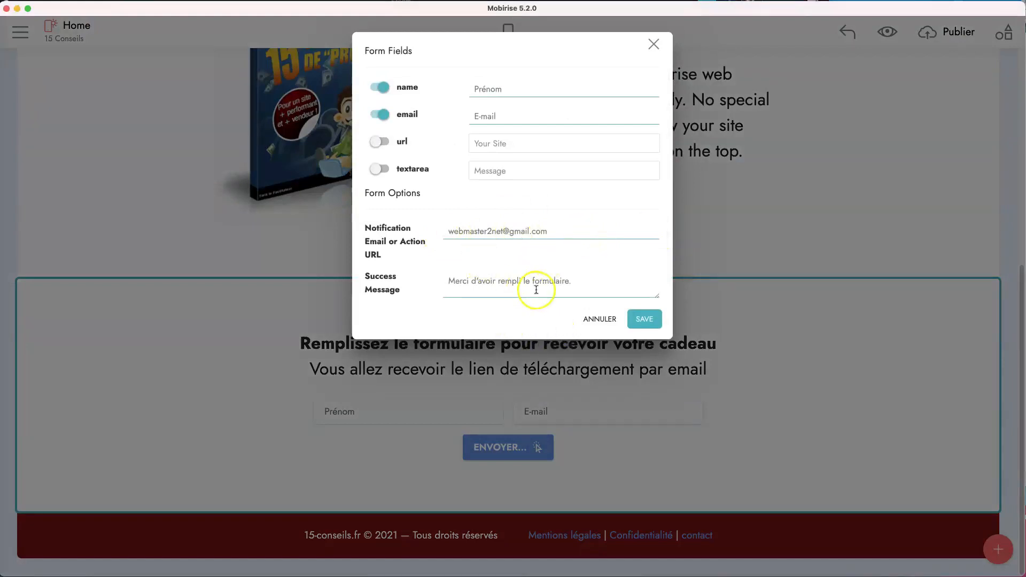
{"action": "left_click", "coordinate": [576, 281]}
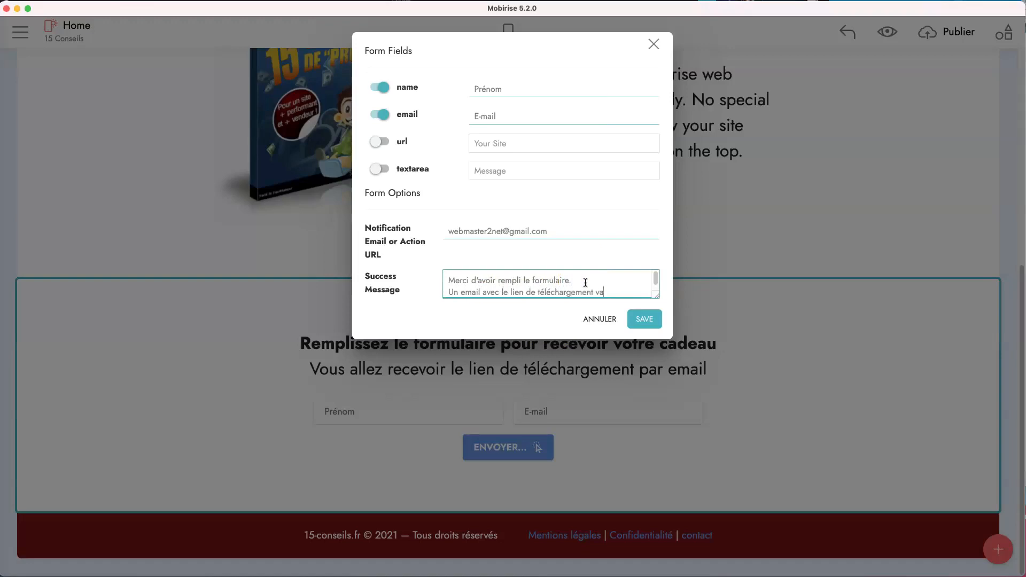
{"action": "type", "text": "env"}
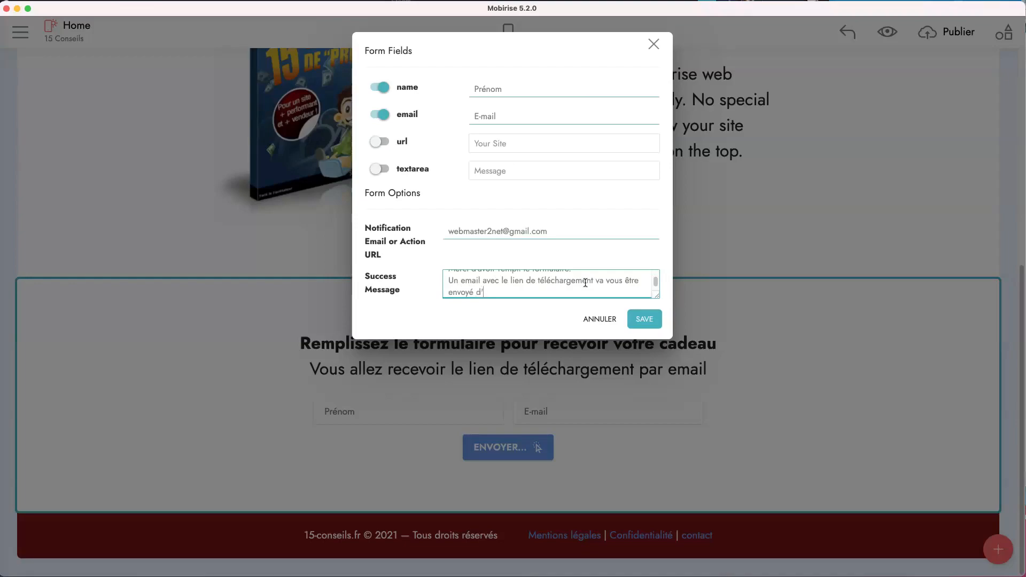
{"action": "type", "text": "oyé d'ici q"}
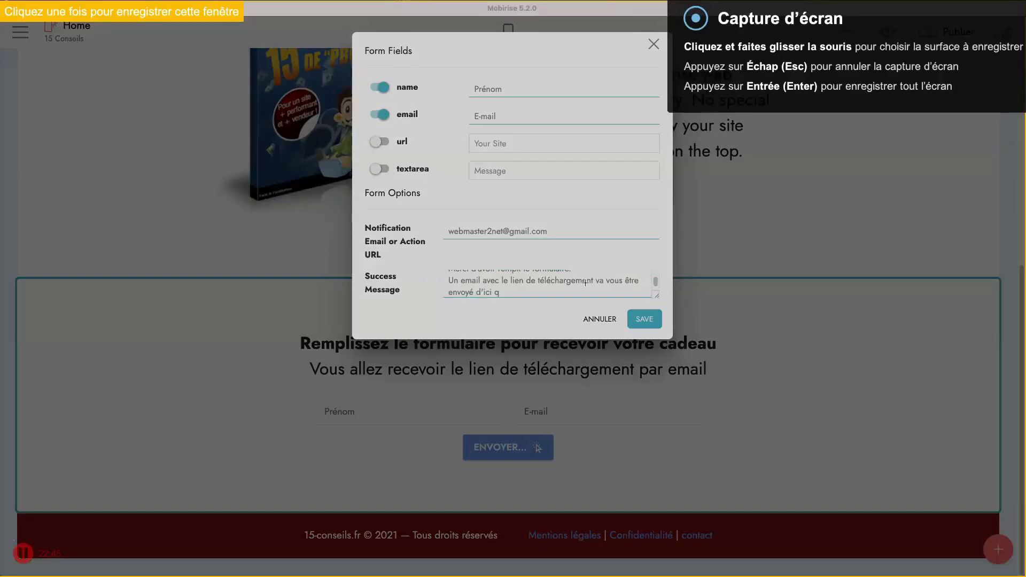
{"action": "key", "text": "Escape"}
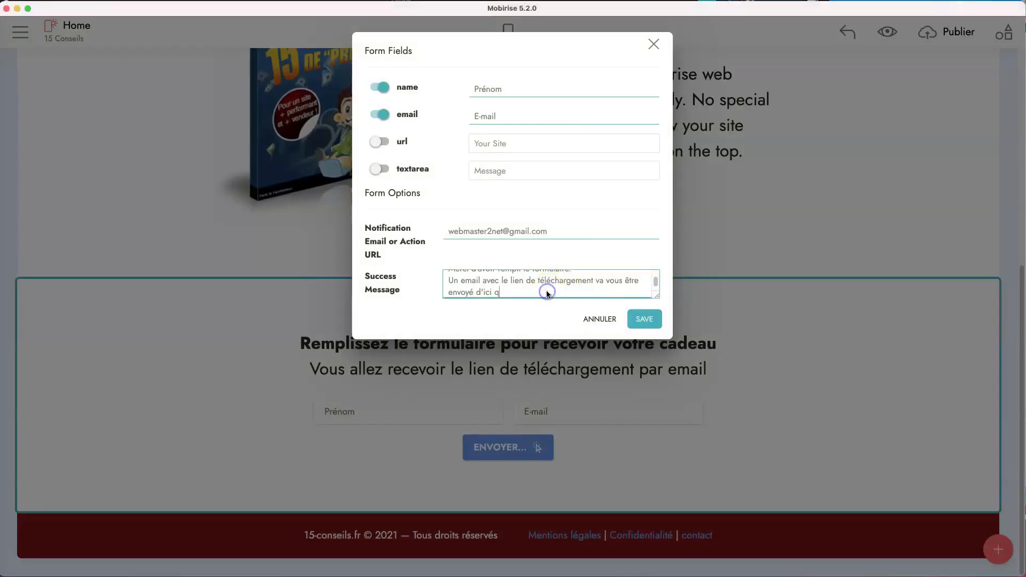
{"action": "type", "text": "uelq"}
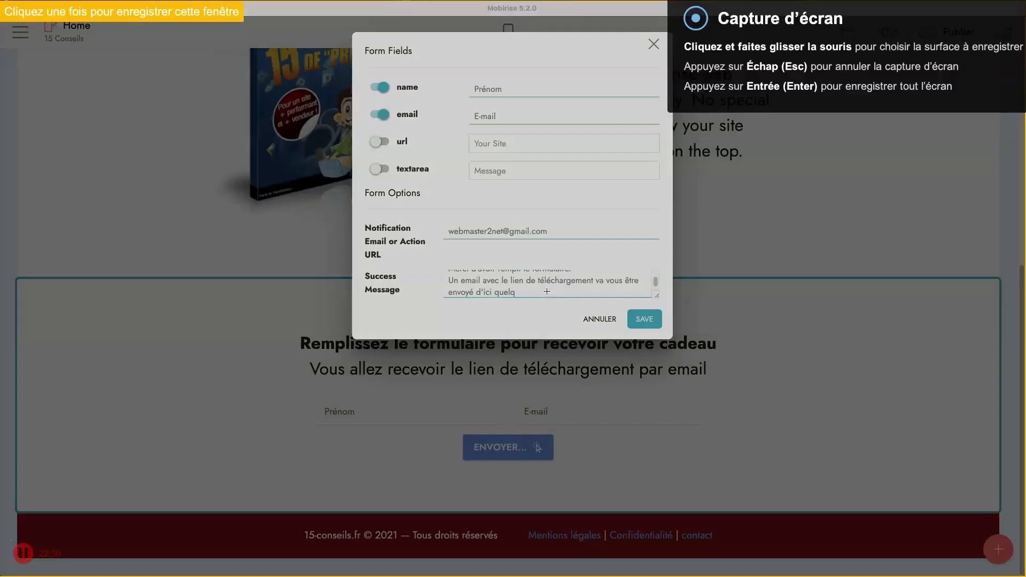
{"action": "left_click", "coordinate": [540, 289]}
{"action": "left_click", "coordinate": [539, 290]}
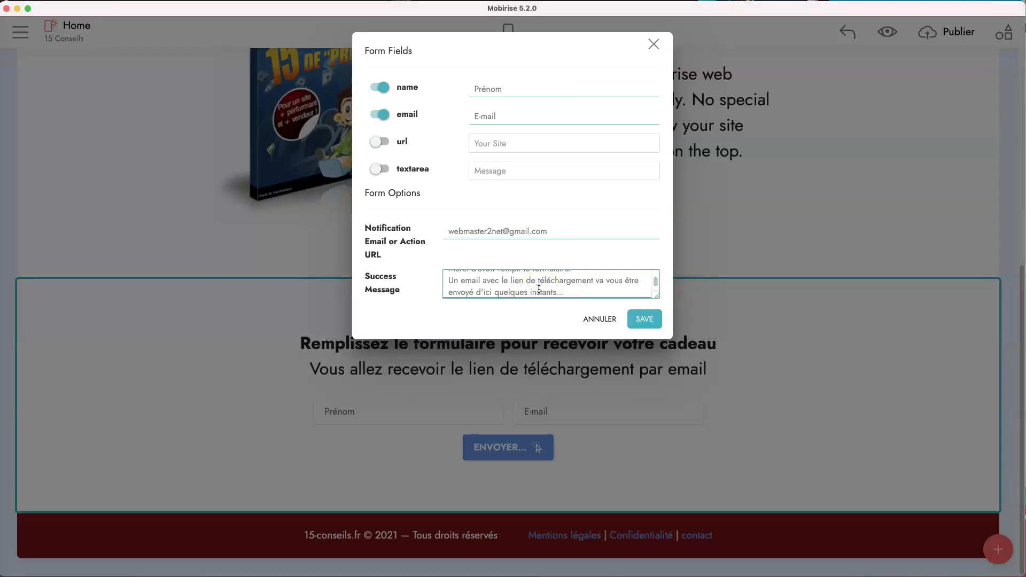
{"action": "left_click", "coordinate": [645, 319]}
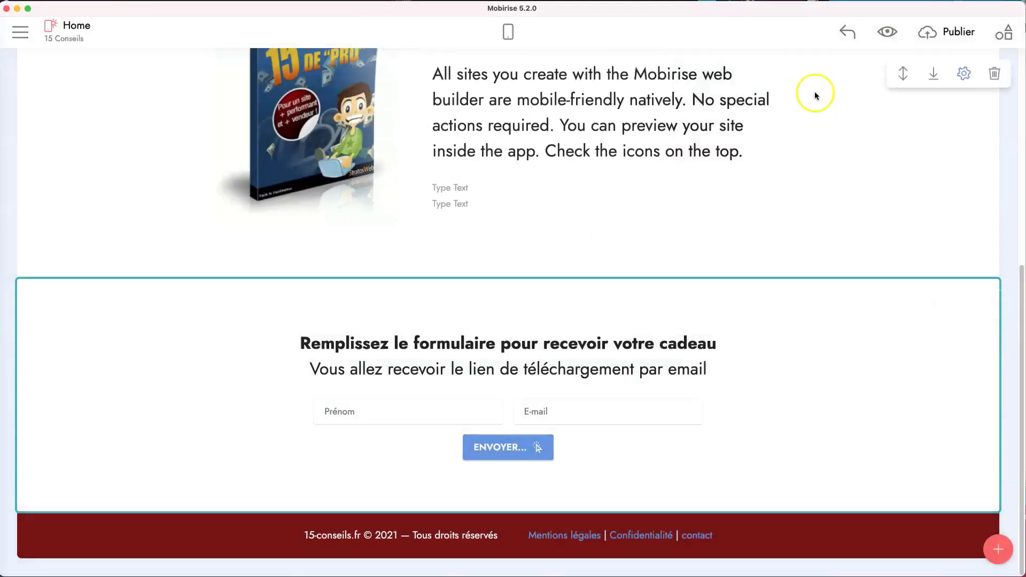
Step: Create a new page named "Mentions Légales" and open it for editing
{"action": "left_click", "coordinate": [46, 42]}
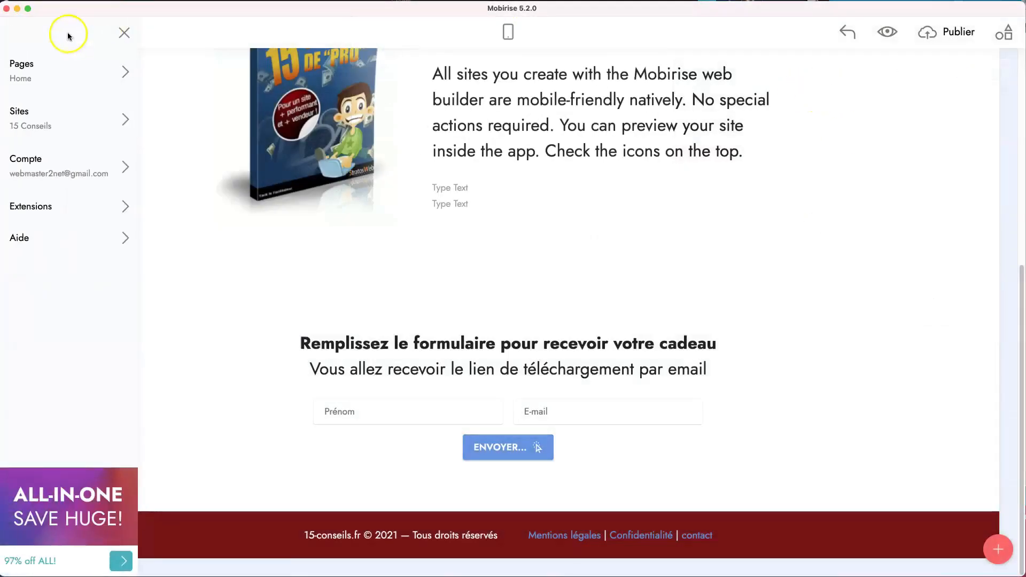
{"action": "left_click", "coordinate": [60, 73]}
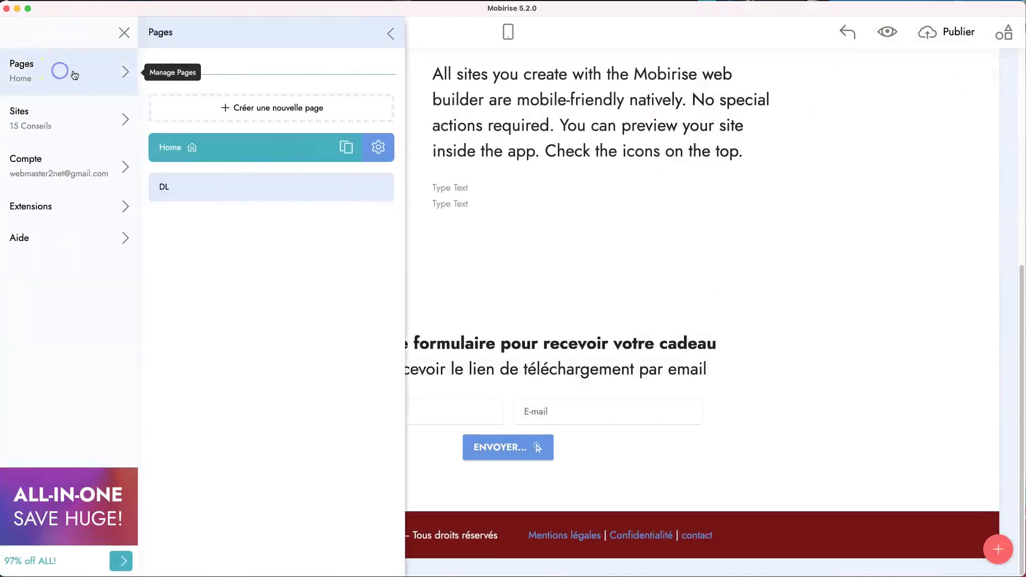
{"action": "left_click", "coordinate": [283, 111]}
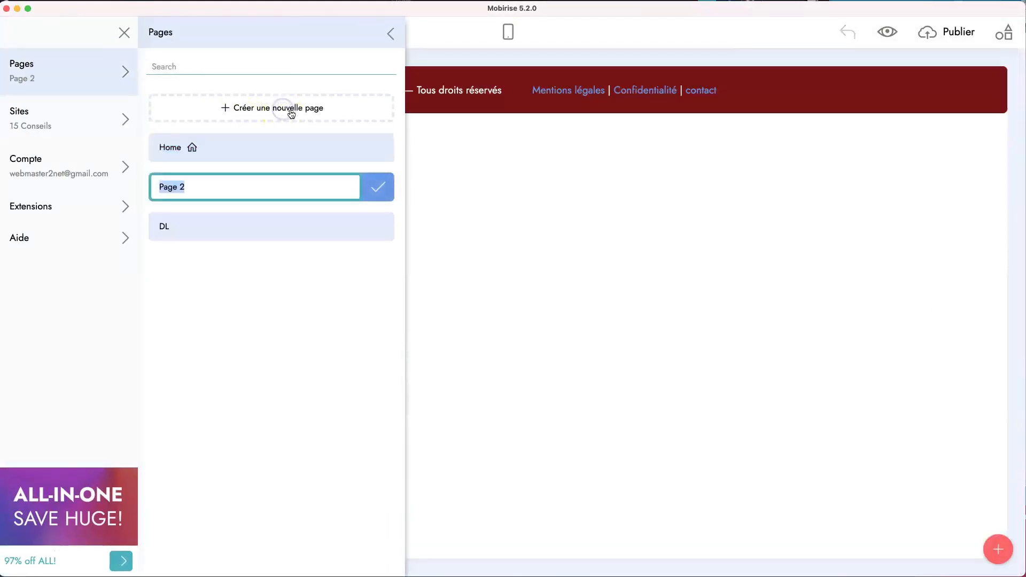
{"action": "type", "text": "Mentions Légales"}
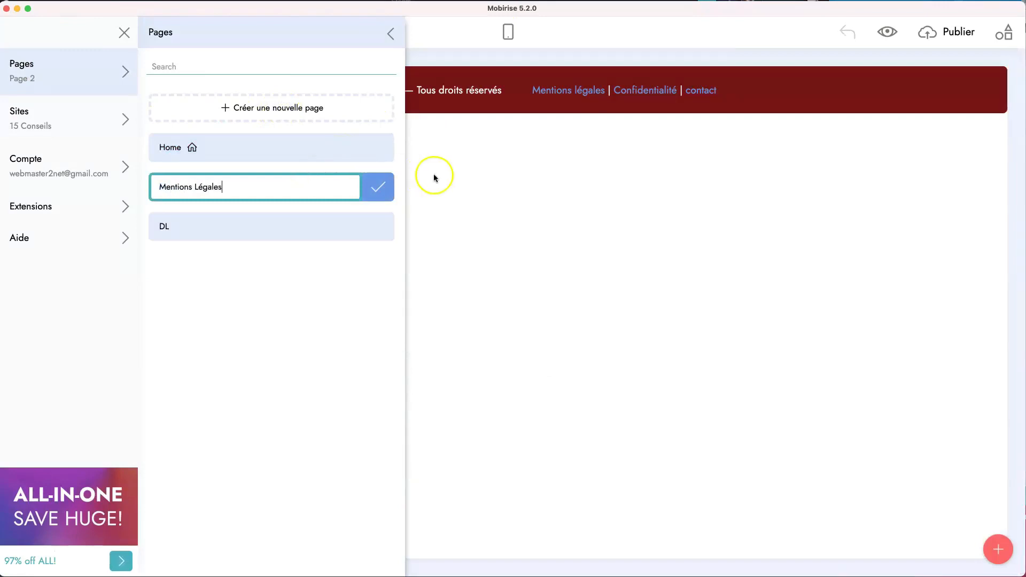
{"action": "left_click", "coordinate": [378, 186]}
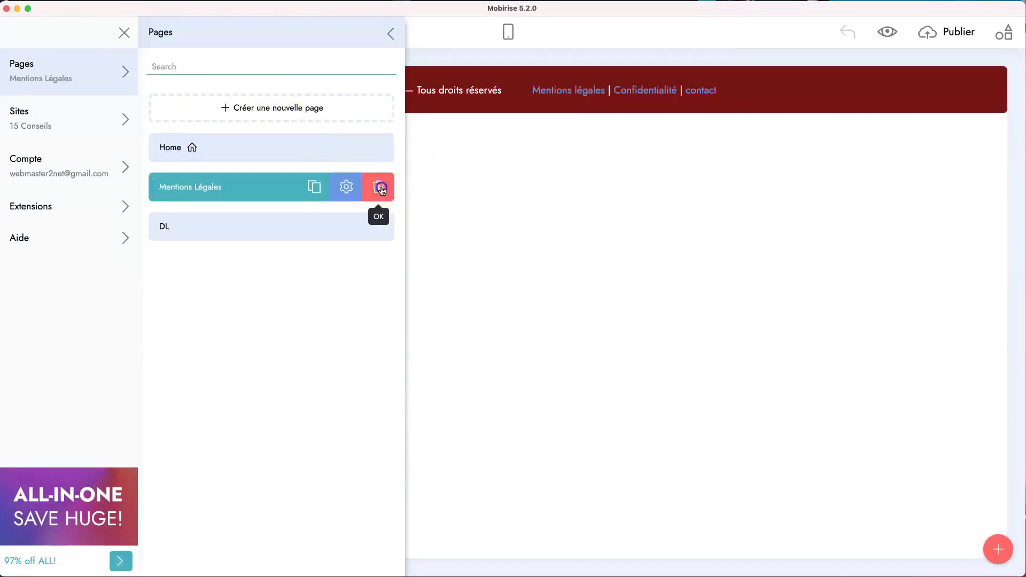
{"action": "left_click", "coordinate": [618, 172]}
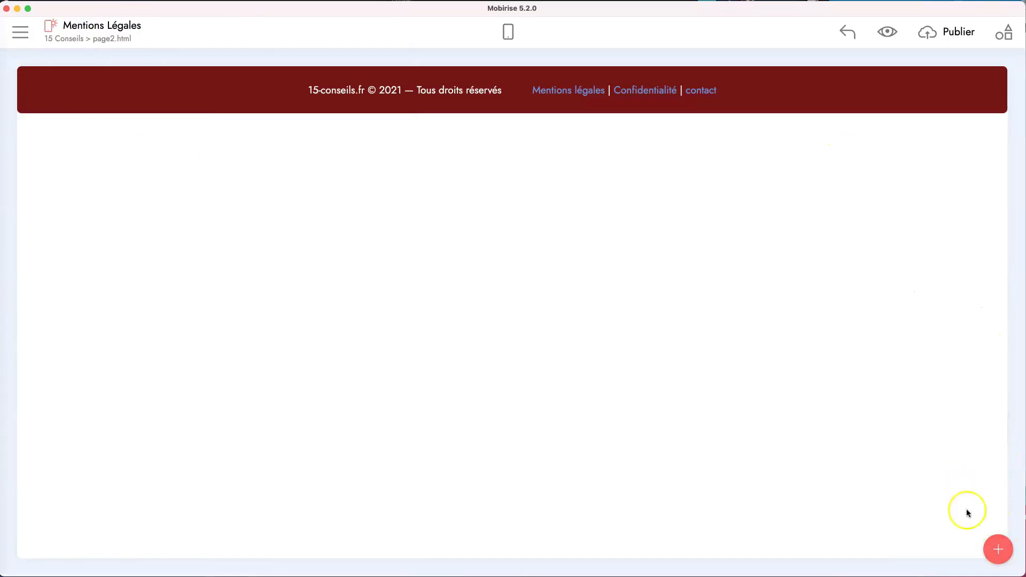
Step: Add the Content block with a subtitle and paragraph to the Mentions Légales page and move it above the footer
{"action": "left_click", "coordinate": [994, 549]}
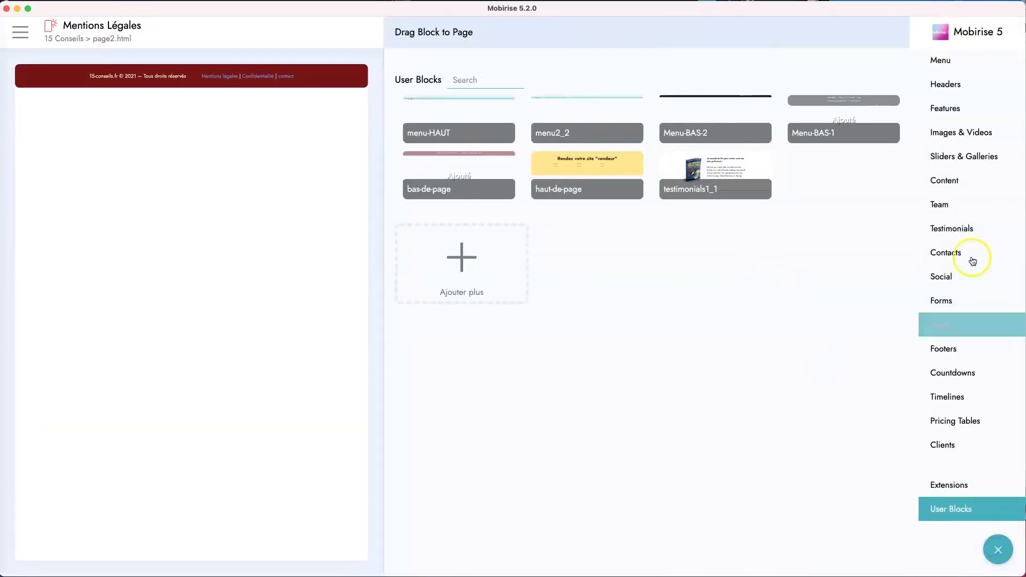
{"action": "left_click", "coordinate": [951, 182]}
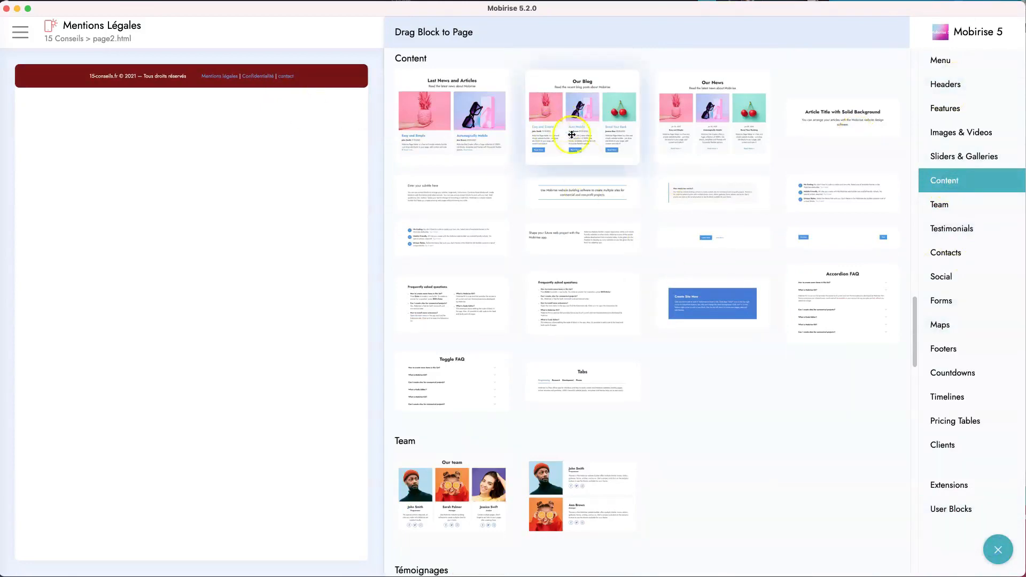
{"action": "left_click", "coordinate": [447, 191]}
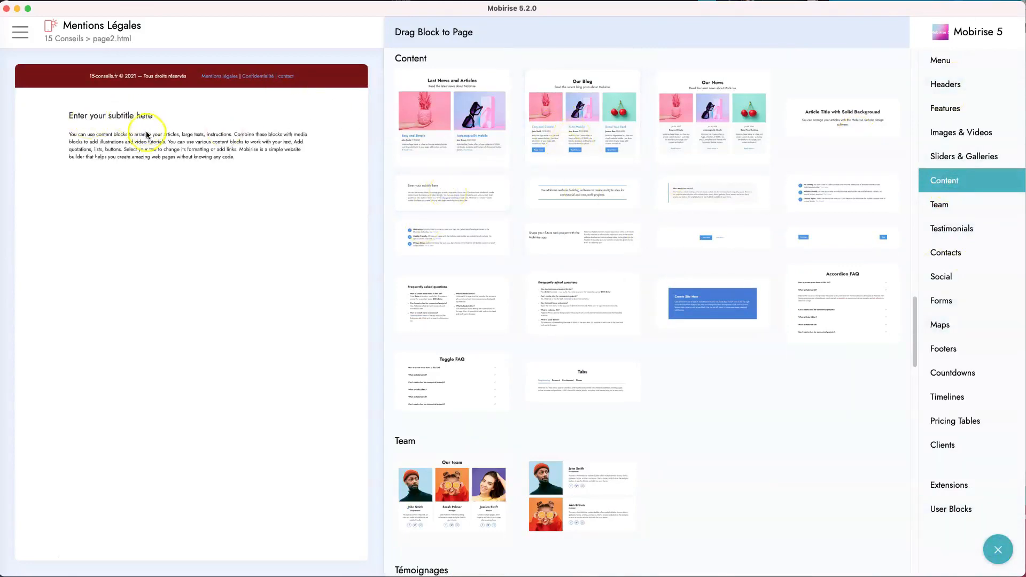
{"action": "left_click", "coordinate": [998, 549]}
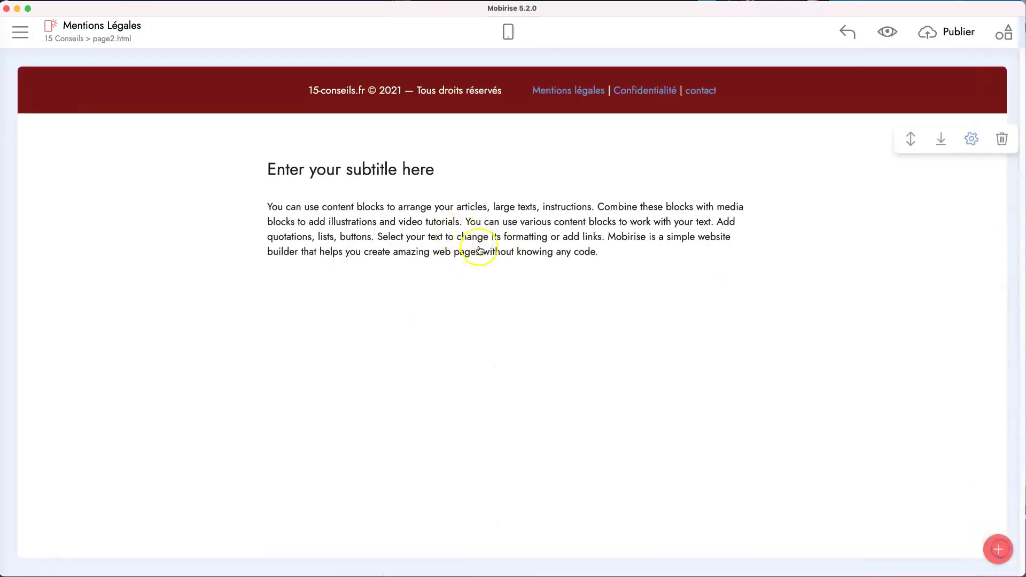
{"action": "left_click_drag", "start_coordinate": [481, 217], "coordinate": [481, 170]}
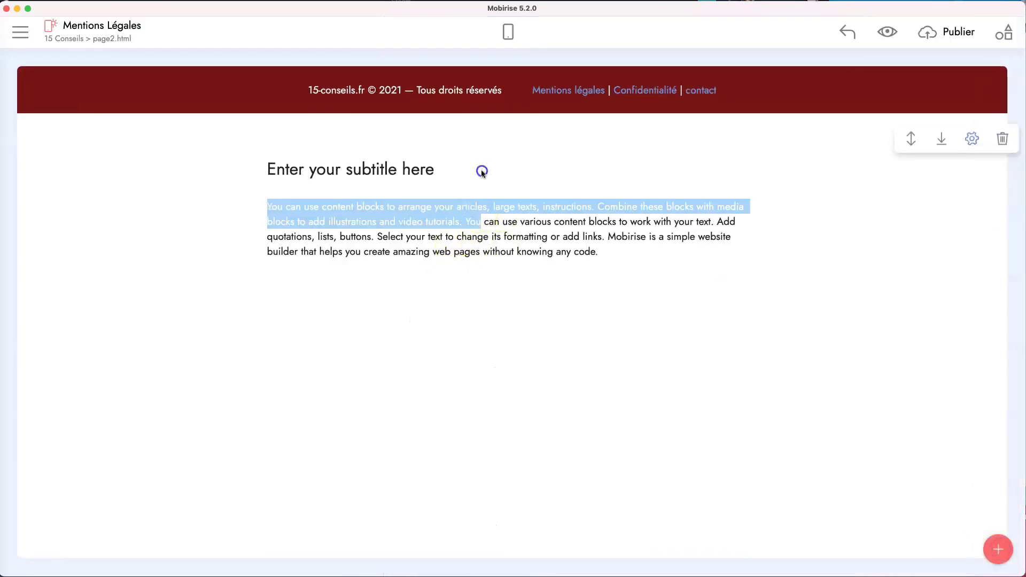
{"action": "left_click", "coordinate": [390, 155]}
{"action": "left_click_drag", "start_coordinate": [901, 142], "coordinate": [623, 69]}
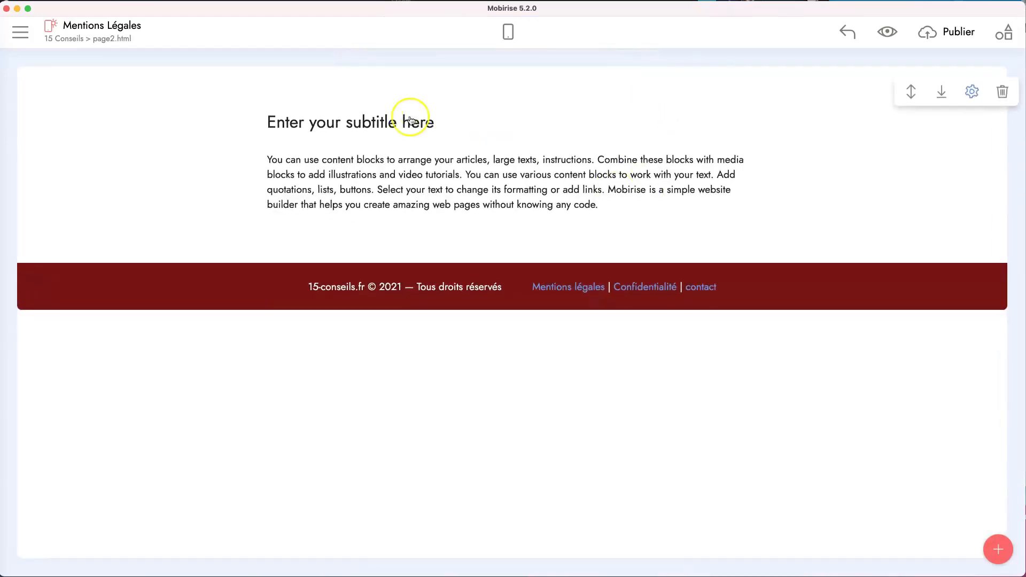
Step: Replace the text block's subtitle with "Mentions légales"
{"action": "left_click", "coordinate": [409, 125]}
{"action": "triple_click", "coordinate": [411, 124]}
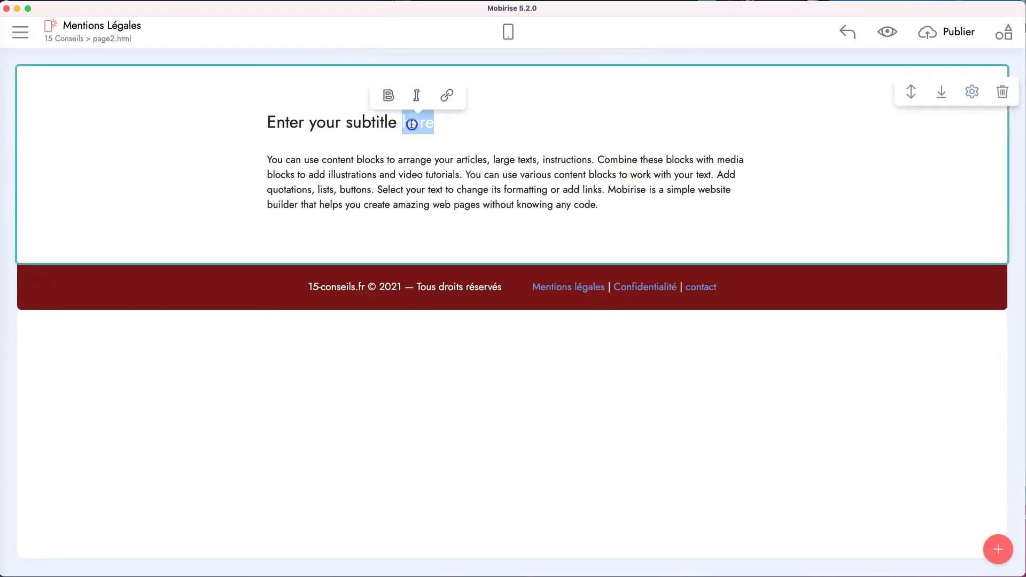
{"action": "type", "text": "Mentions"}
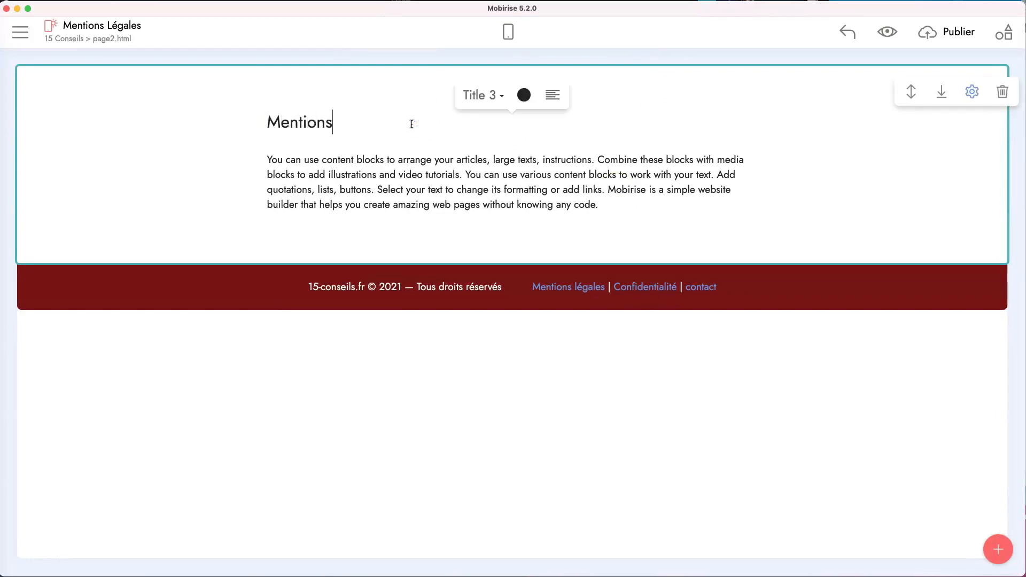
{"action": "type", "text": " légales"}
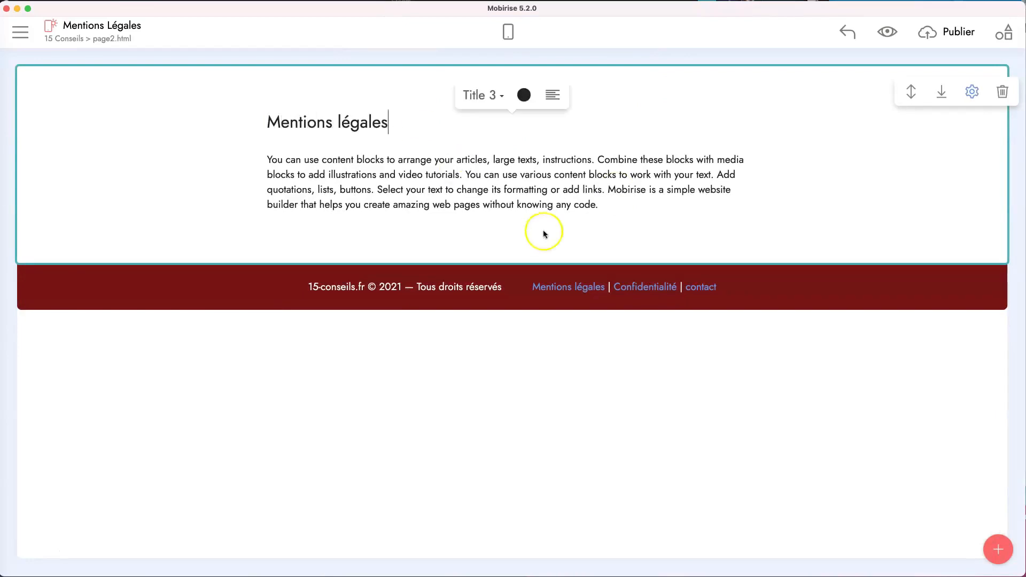
{"action": "left_click", "coordinate": [476, 175]}
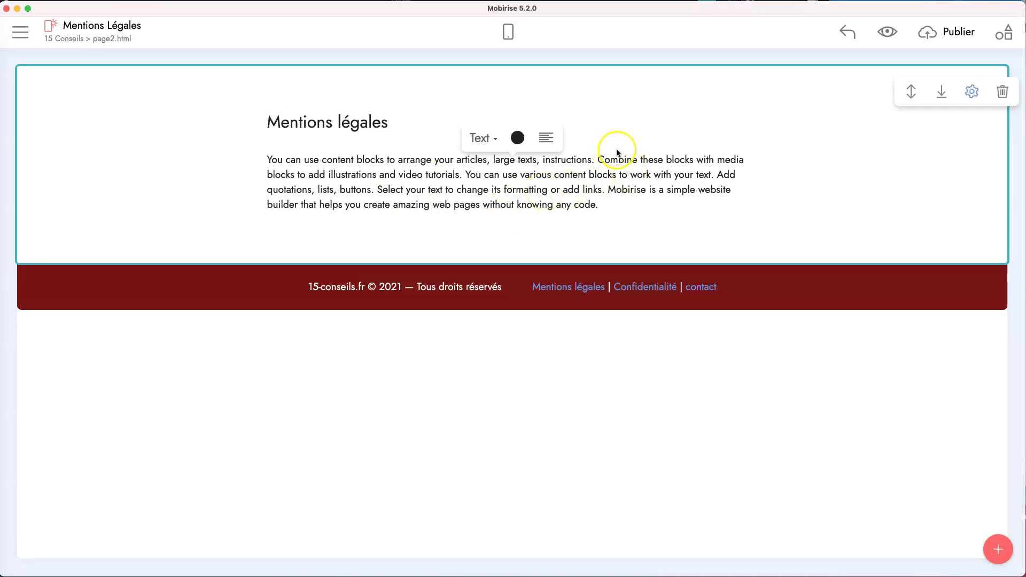
Step: Open the site's Home page for editing
{"action": "left_click", "coordinate": [53, 33]}
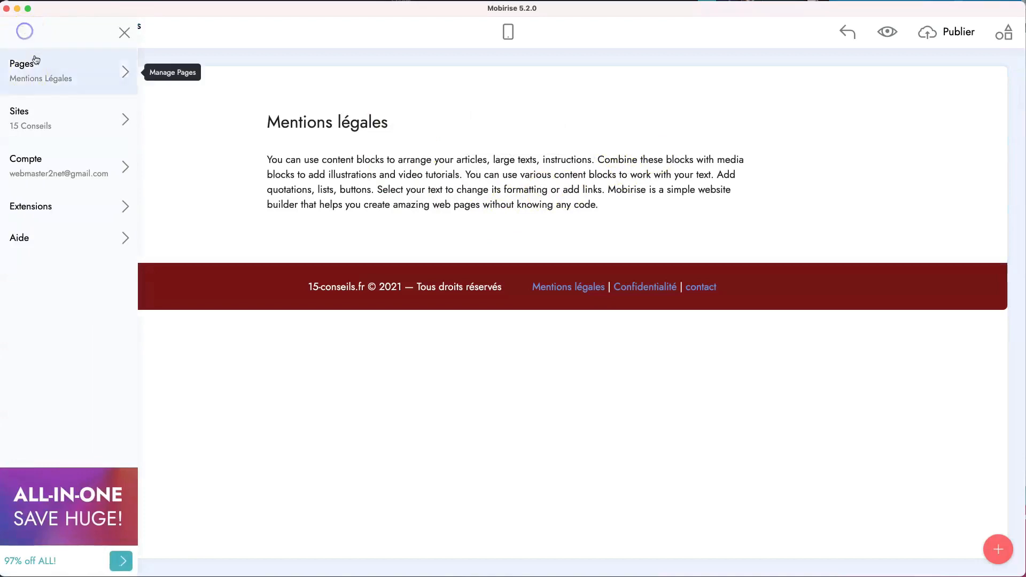
{"action": "left_click", "coordinate": [89, 79]}
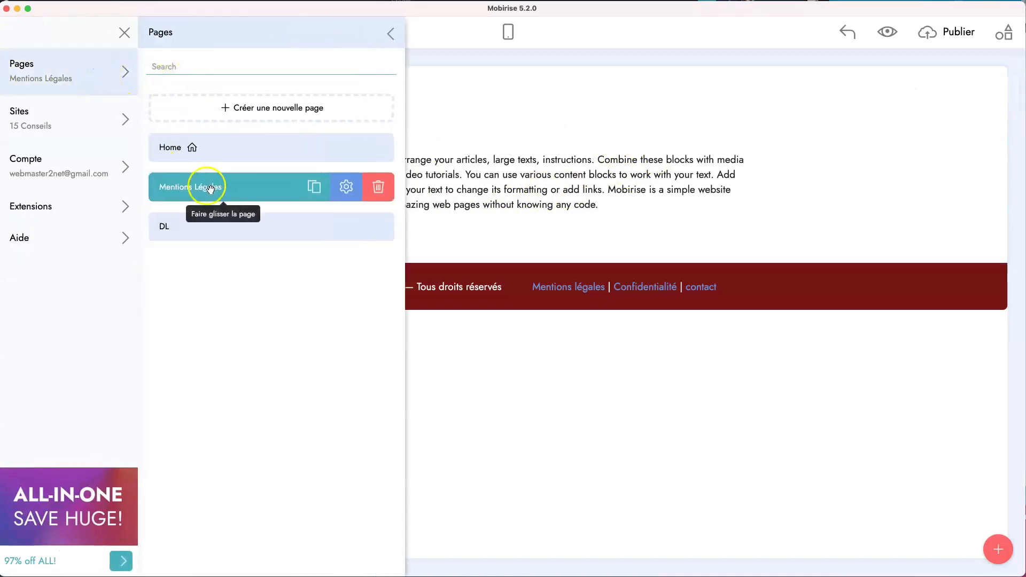
{"action": "left_click", "coordinate": [185, 148]}
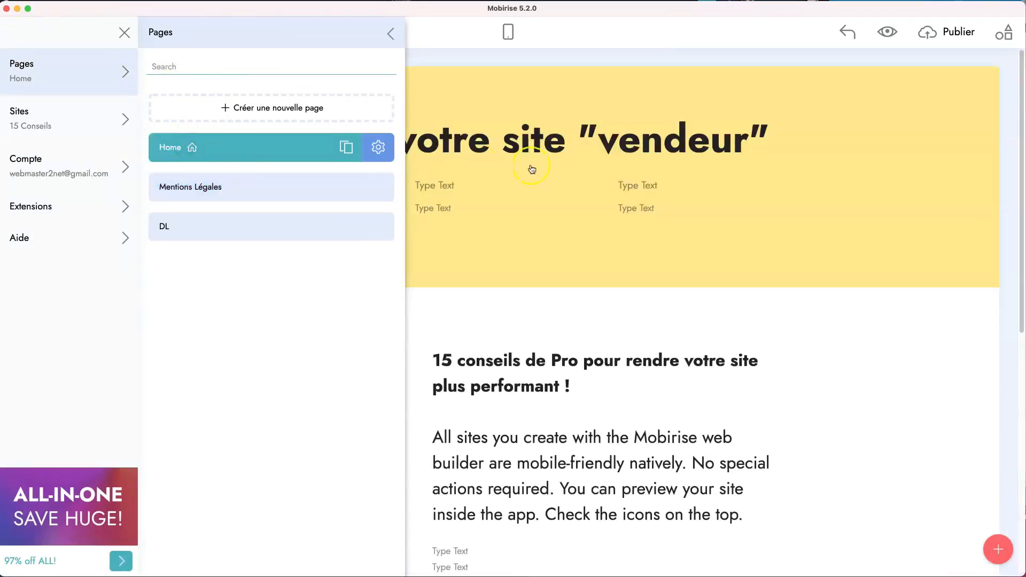
{"action": "left_click", "coordinate": [582, 284]}
Step: Link the "Mentions légales" text in the Home page's footer to the site page Mentions Légales
{"action": "scroll", "coordinate": [587, 320], "scroll_direction": "down", "scroll_amount": 8}
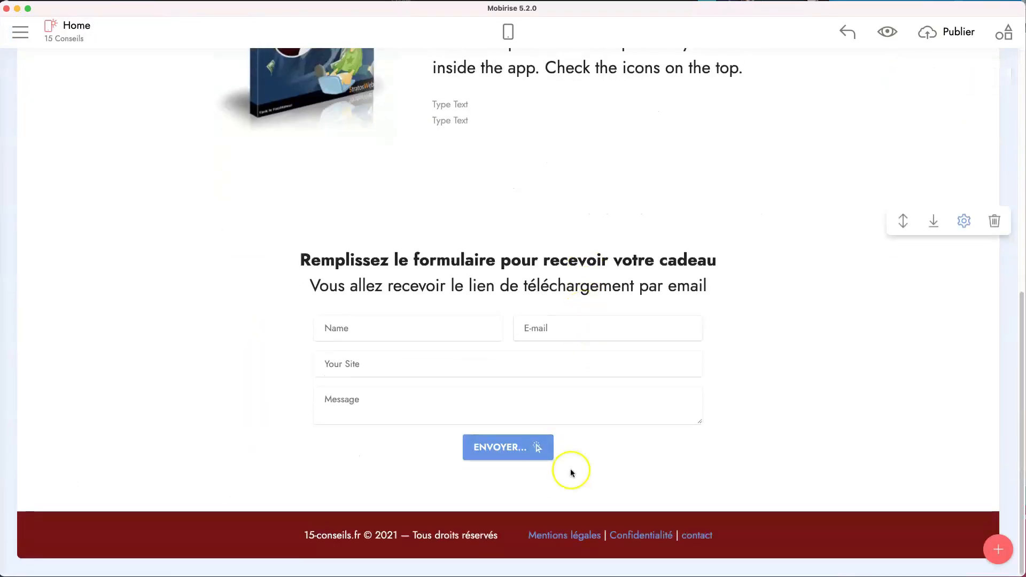
{"action": "left_click", "coordinate": [526, 534]}
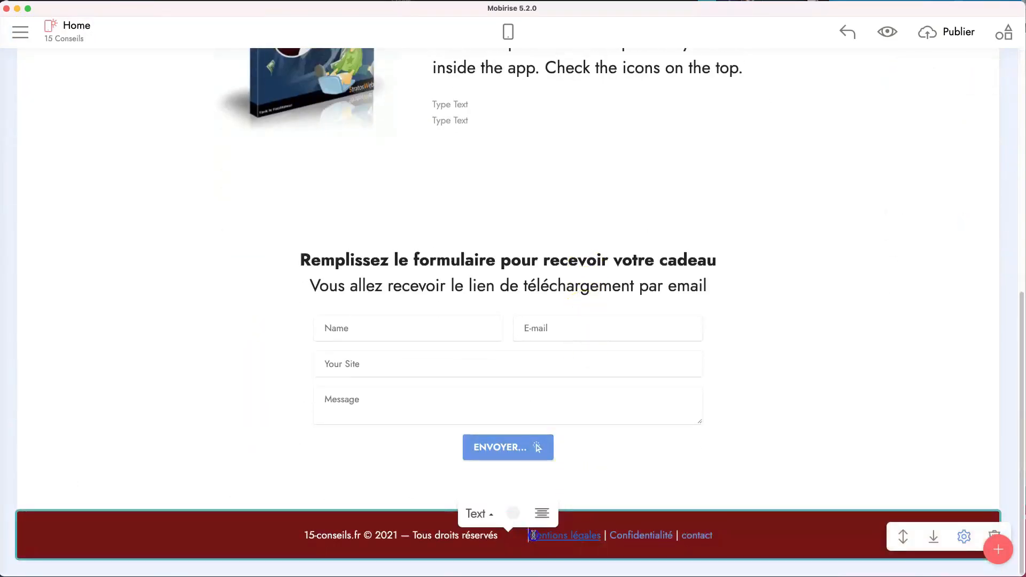
{"action": "left_click_drag", "start_coordinate": [533, 535], "coordinate": [601, 537]}
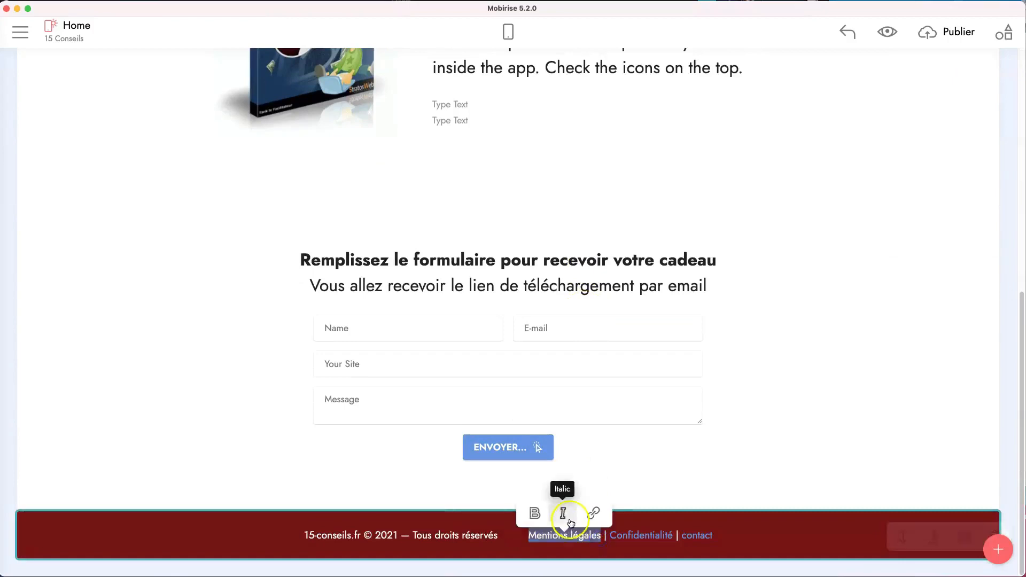
{"action": "left_click", "coordinate": [592, 514]}
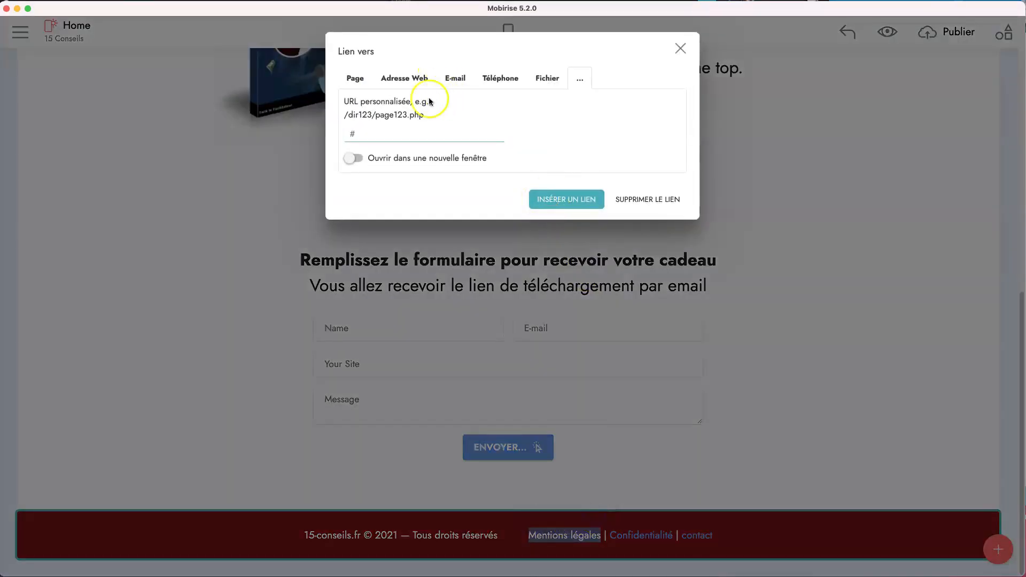
{"action": "left_click", "coordinate": [355, 79]}
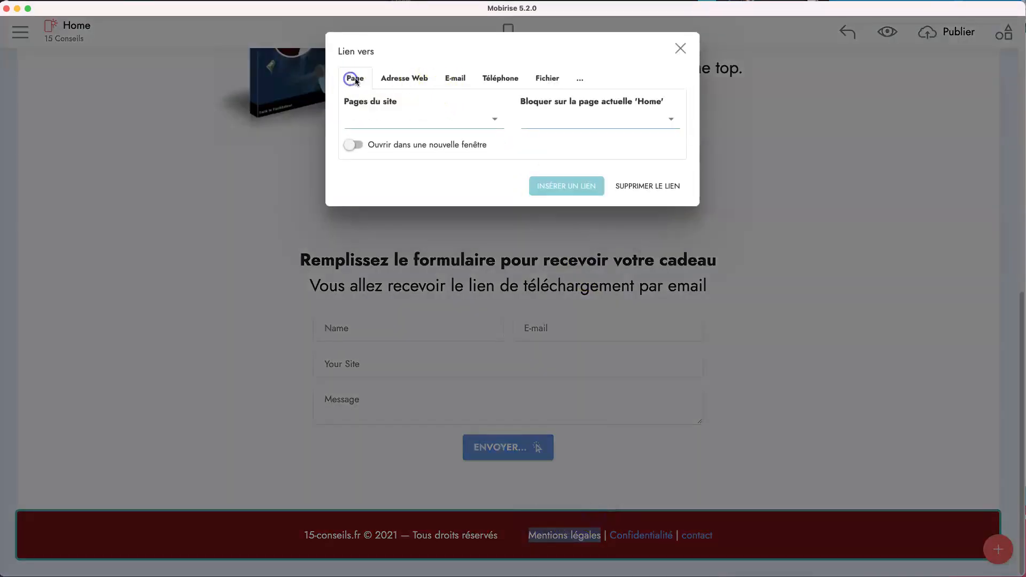
{"action": "left_click", "coordinate": [495, 119]}
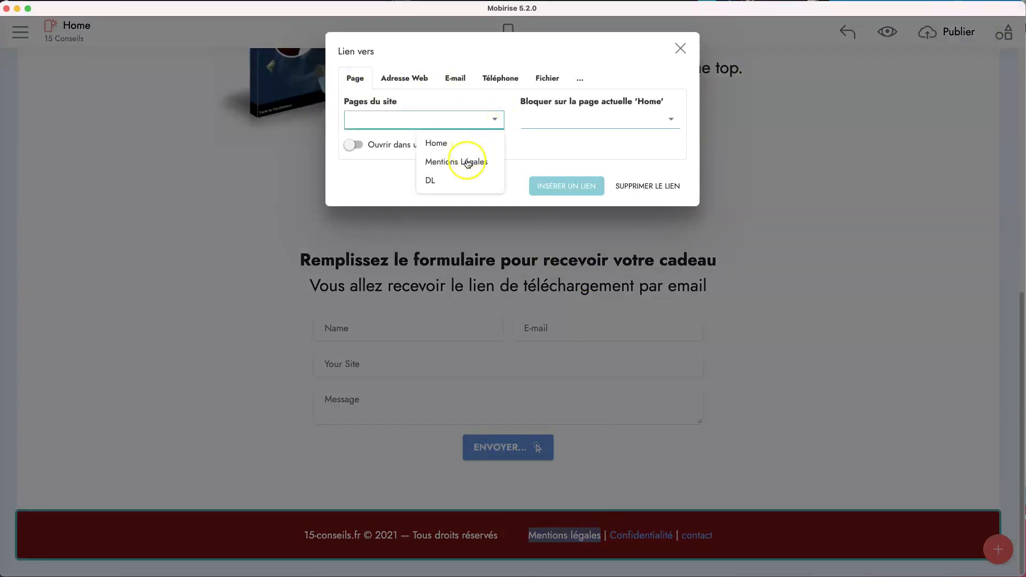
{"action": "left_click", "coordinate": [467, 163]}
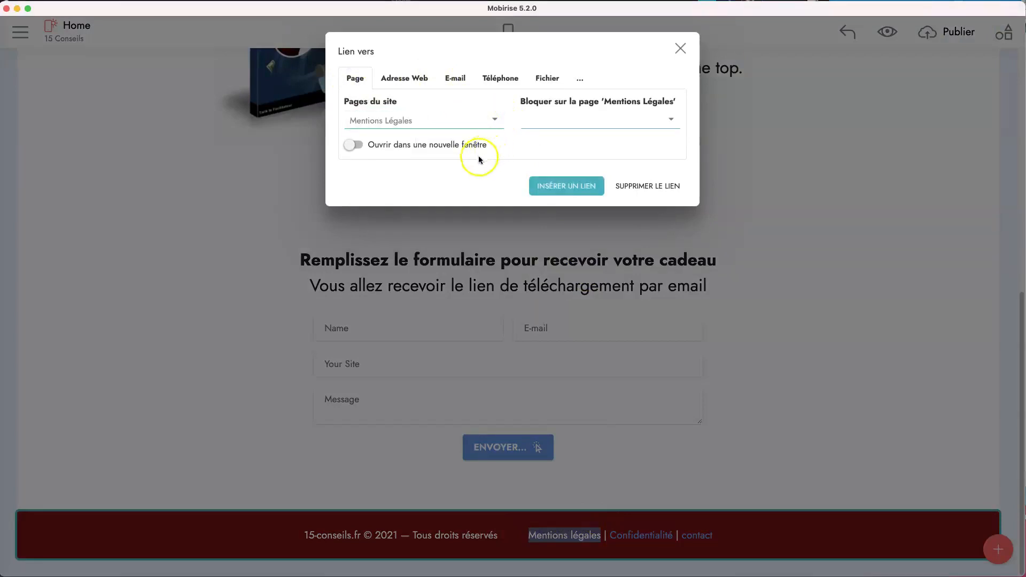
{"action": "left_click", "coordinate": [568, 186]}
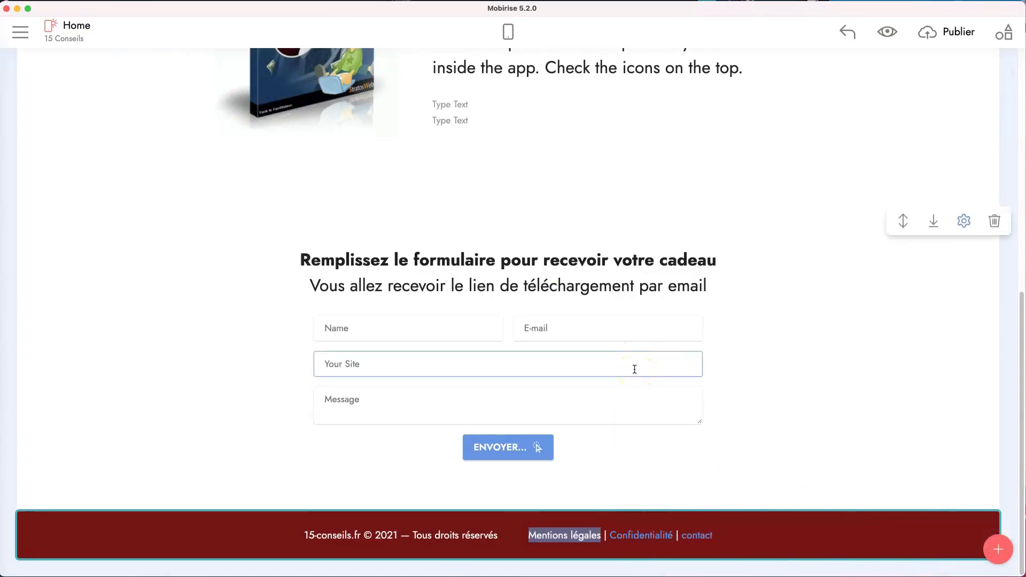
{"action": "left_click", "coordinate": [30, 38]}
{"action": "left_click", "coordinate": [89, 69]}
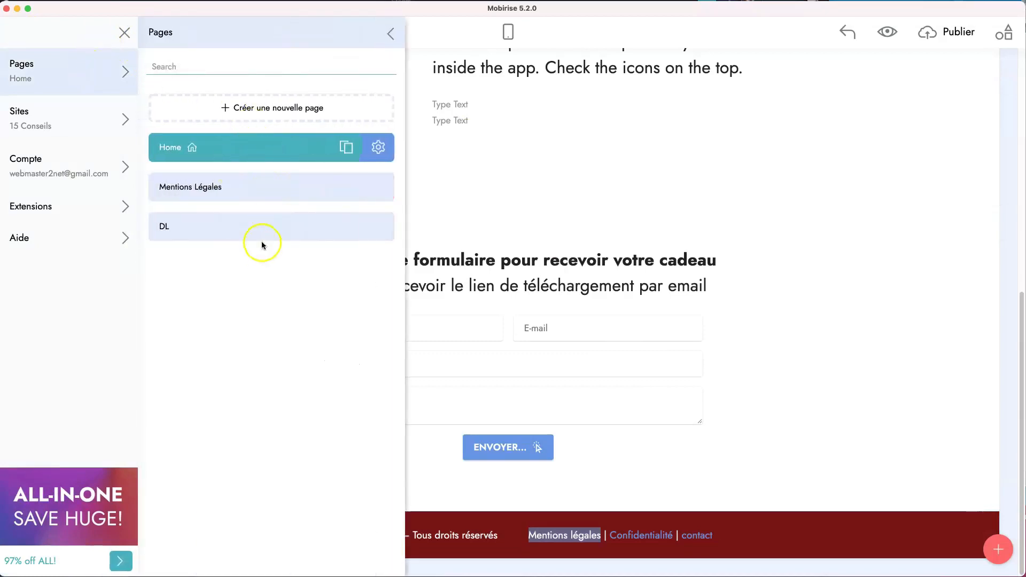
{"action": "left_click", "coordinate": [85, 115]}
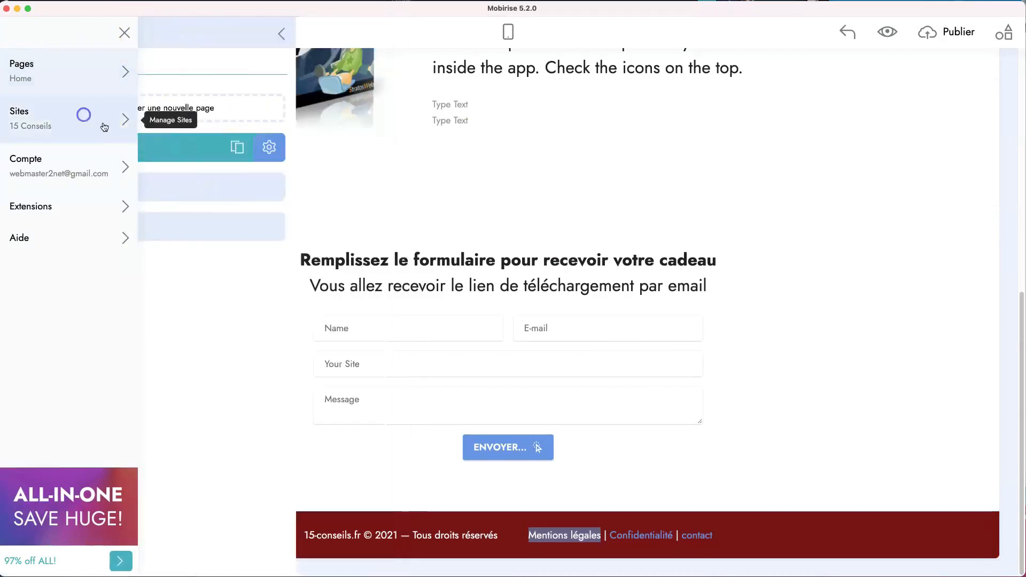
{"action": "left_click", "coordinate": [779, 393]}
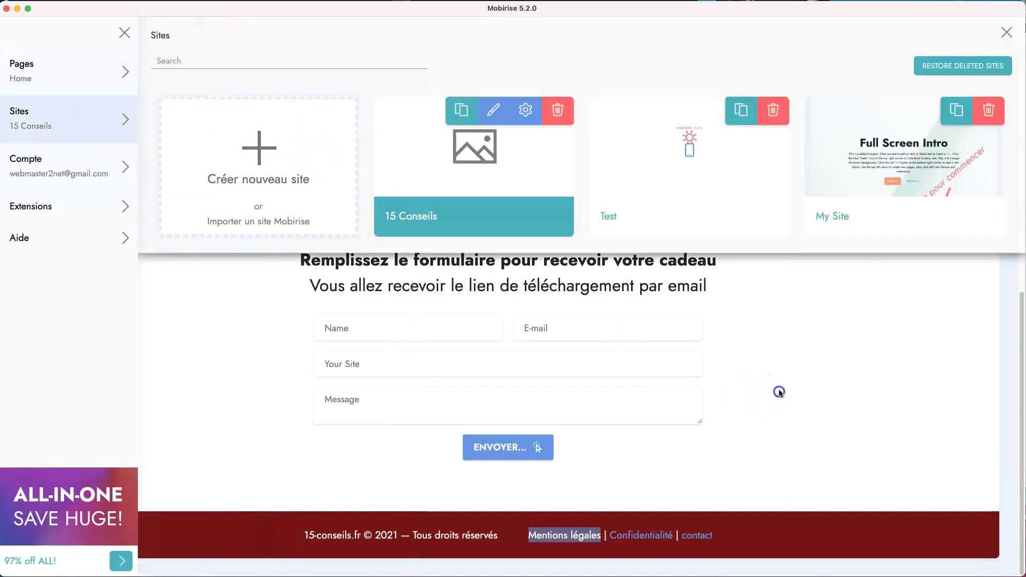
{"action": "left_click", "coordinate": [1006, 33]}
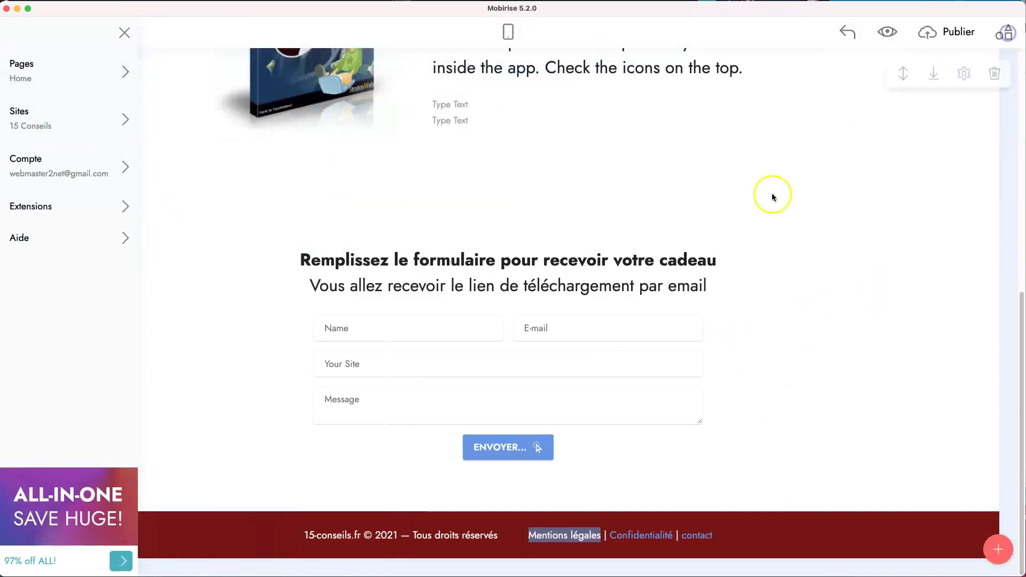
{"action": "scroll", "coordinate": [759, 192], "scroll_direction": "up", "scroll_amount": 5}
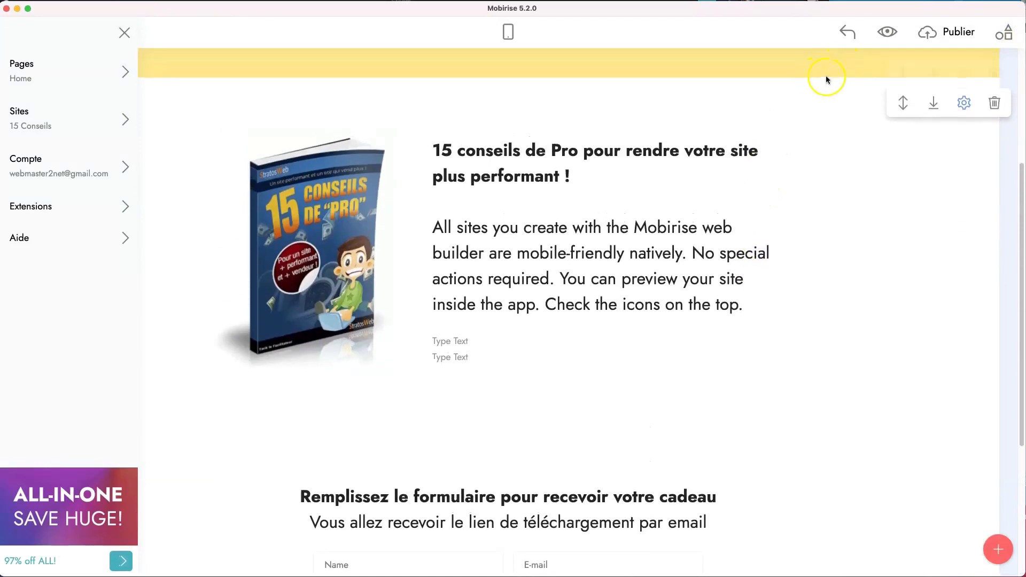
Step: Open the publishing settings and set the Mobirise subdomain to 15-conseils
{"action": "left_click", "coordinate": [939, 33]}
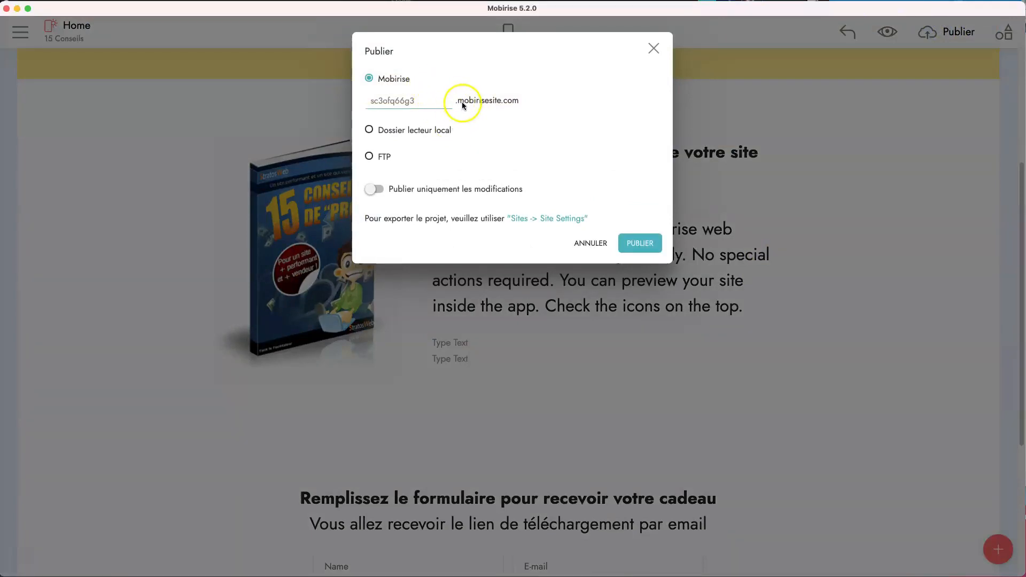
{"action": "left_click", "coordinate": [408, 101]}
{"action": "double_click", "coordinate": [400, 100]}
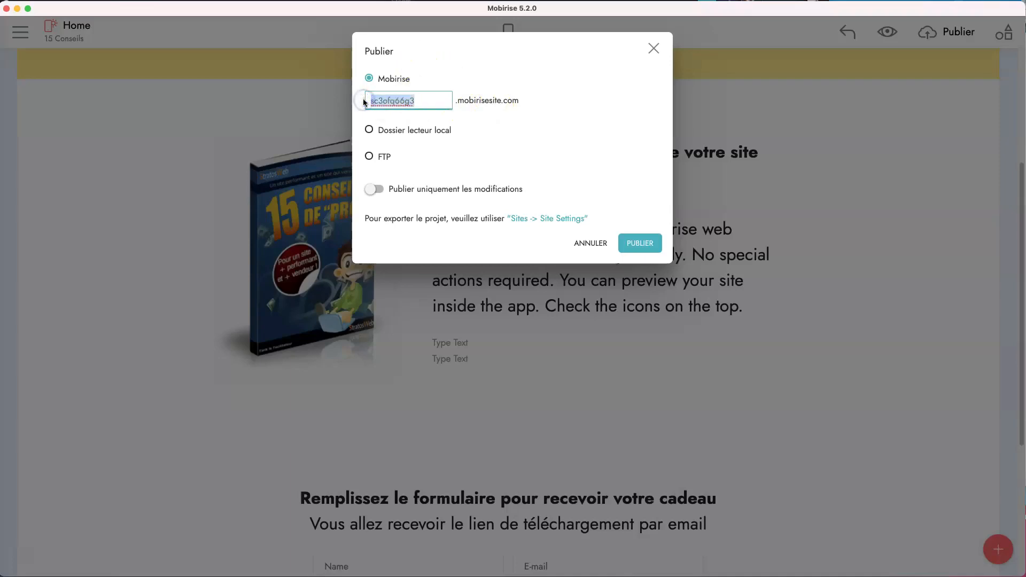
{"action": "type", "text": "15-conseils"}
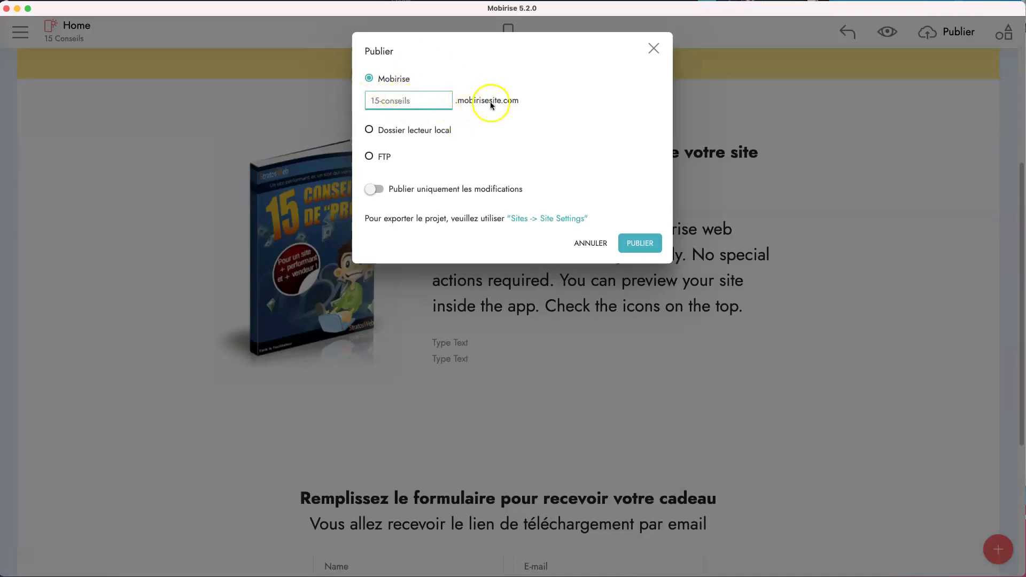
{"action": "left_click", "coordinate": [518, 101]}
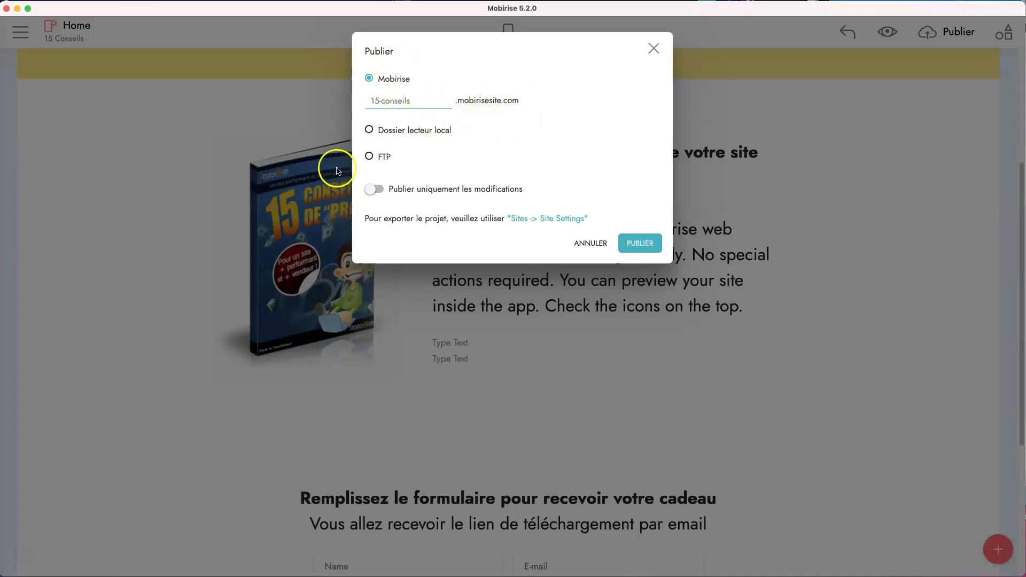
Step: Publish the site to a local drive folder, using the assets folder inside Téléchargements as the destination
{"action": "left_click", "coordinate": [369, 156]}
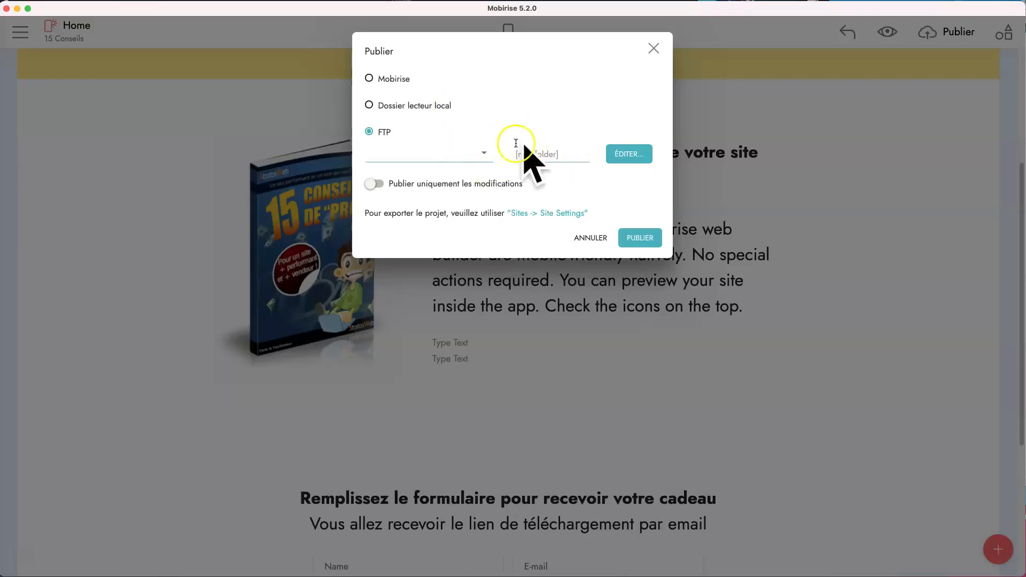
{"action": "left_click", "coordinate": [368, 106]}
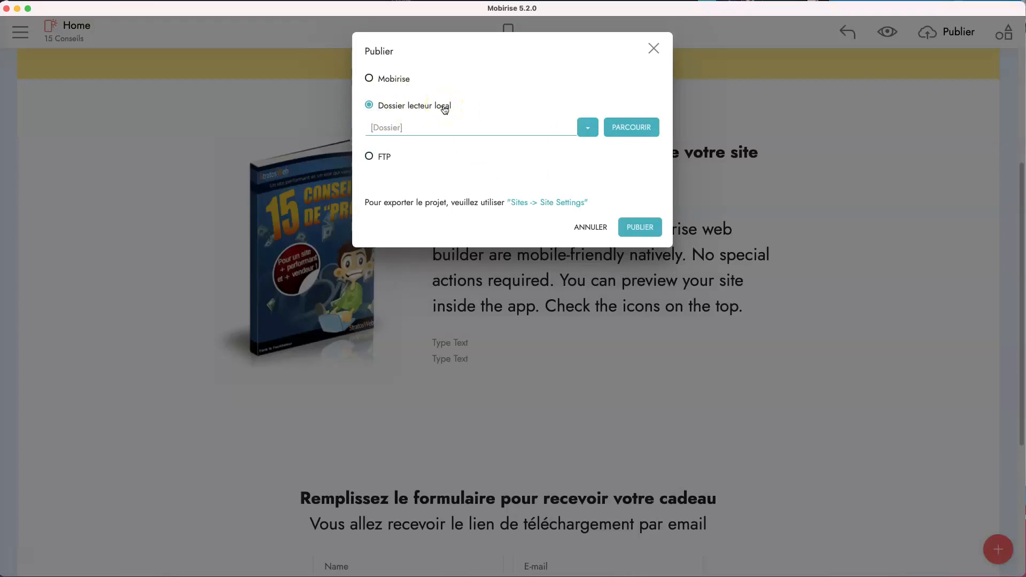
{"action": "left_click", "coordinate": [617, 128]}
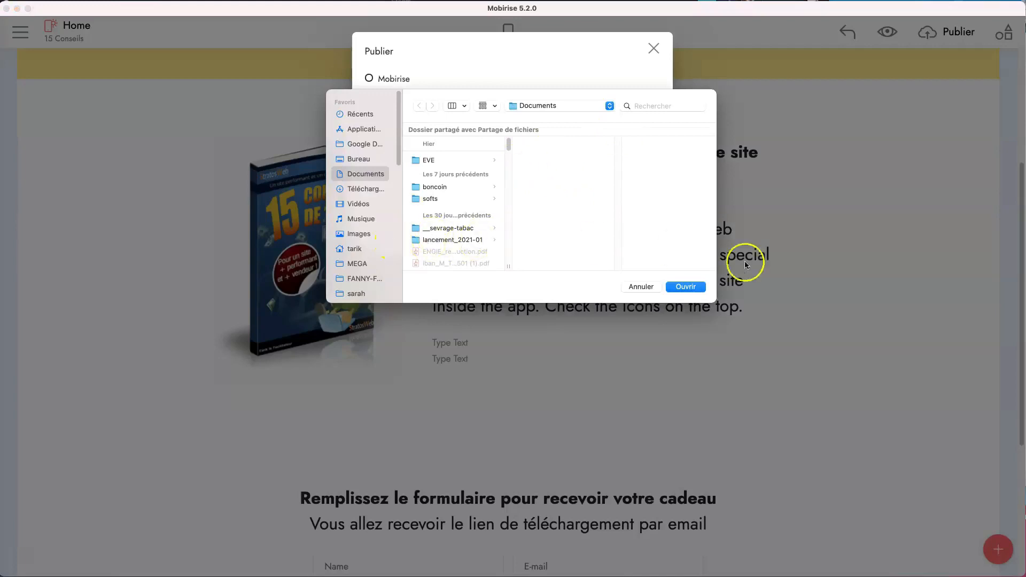
{"action": "left_click", "coordinate": [461, 213]}
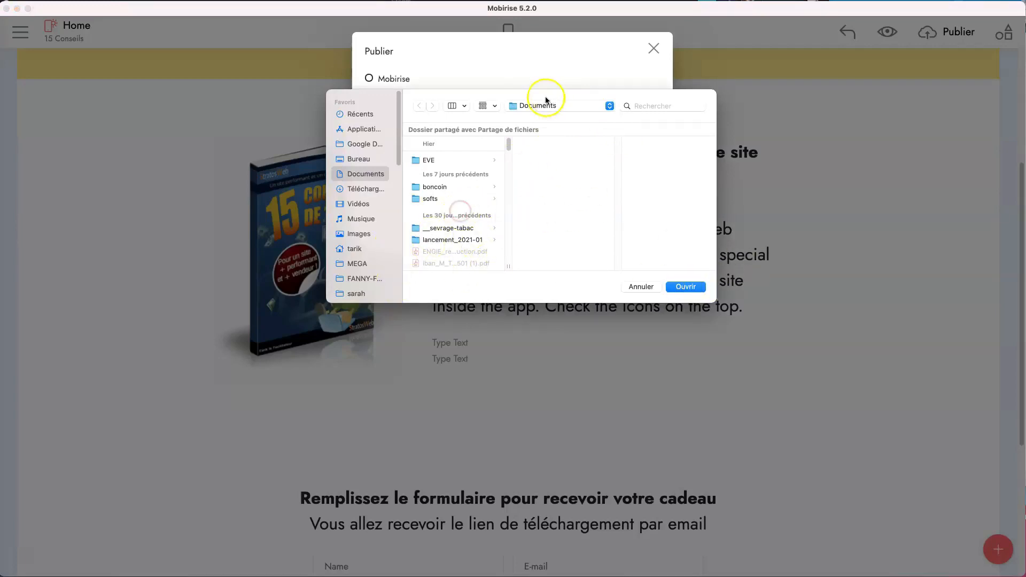
{"action": "left_click", "coordinate": [367, 190]}
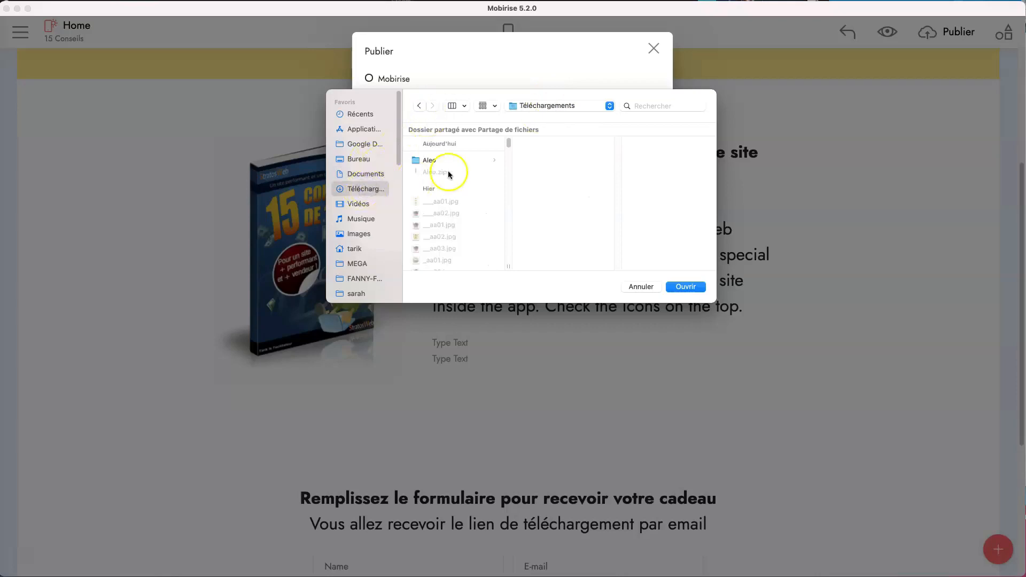
{"action": "scroll", "coordinate": [453, 179], "scroll_direction": "down", "scroll_amount": 5}
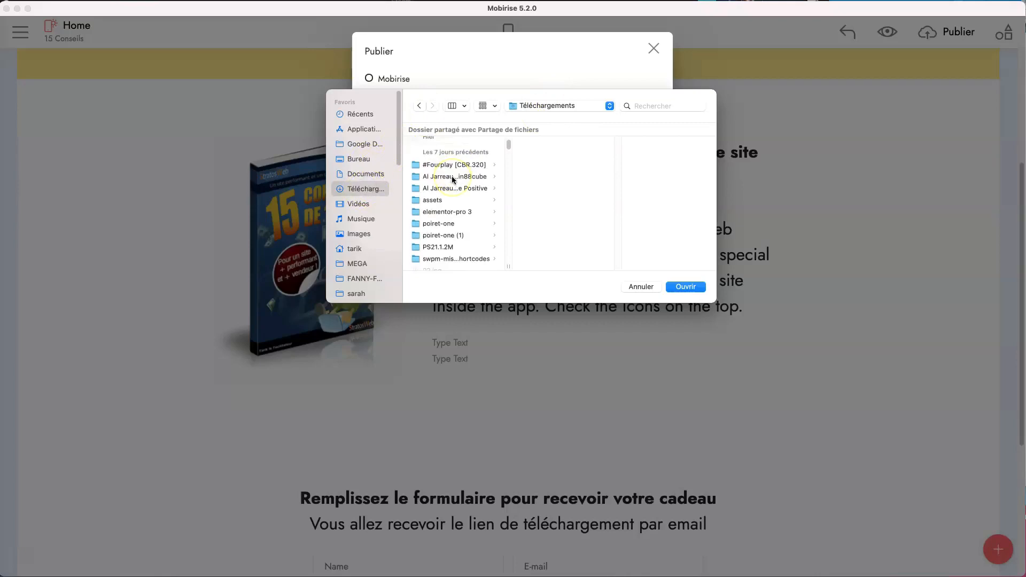
{"action": "scroll", "coordinate": [451, 175], "scroll_direction": "down", "scroll_amount": 5}
{"action": "scroll", "coordinate": [446, 175], "scroll_direction": "up", "scroll_amount": 2}
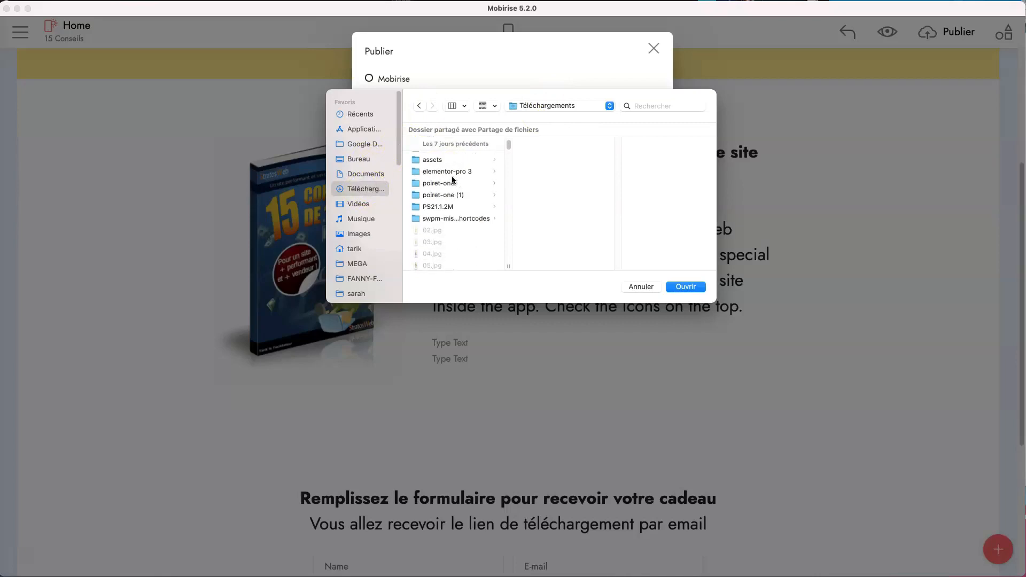
{"action": "left_click", "coordinate": [441, 167]}
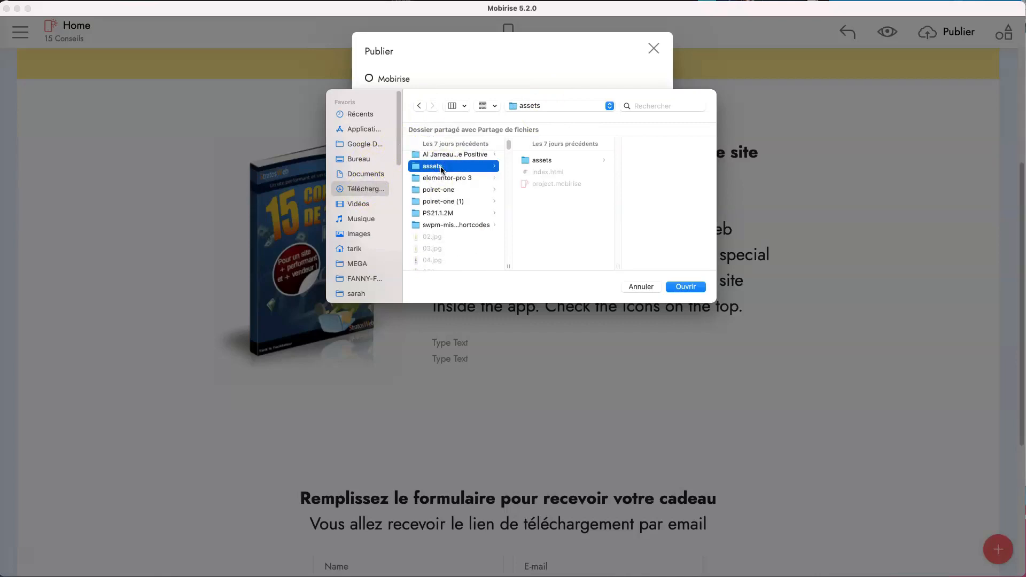
{"action": "left_click", "coordinate": [685, 287]}
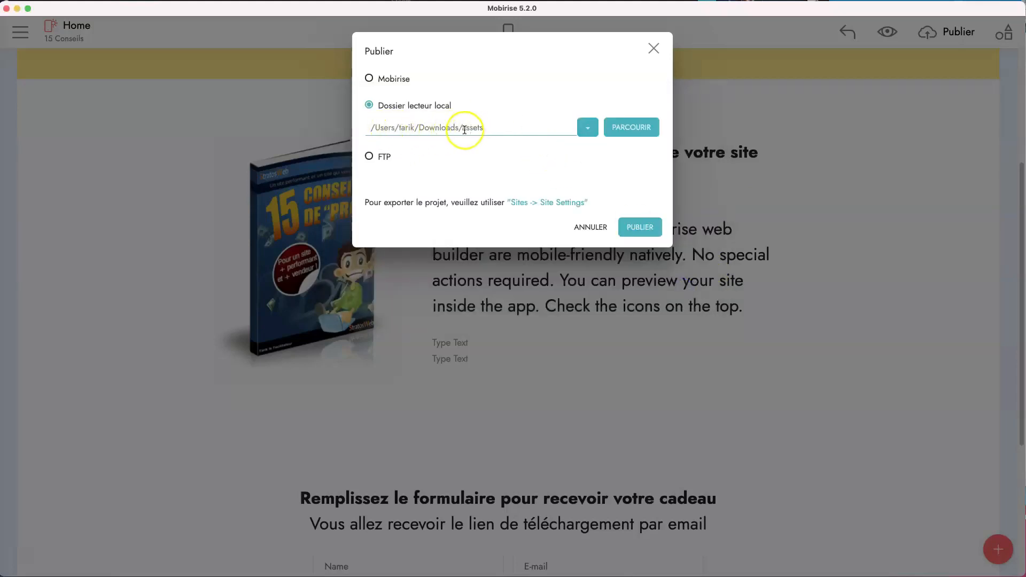
{"action": "left_click", "coordinate": [639, 228]}
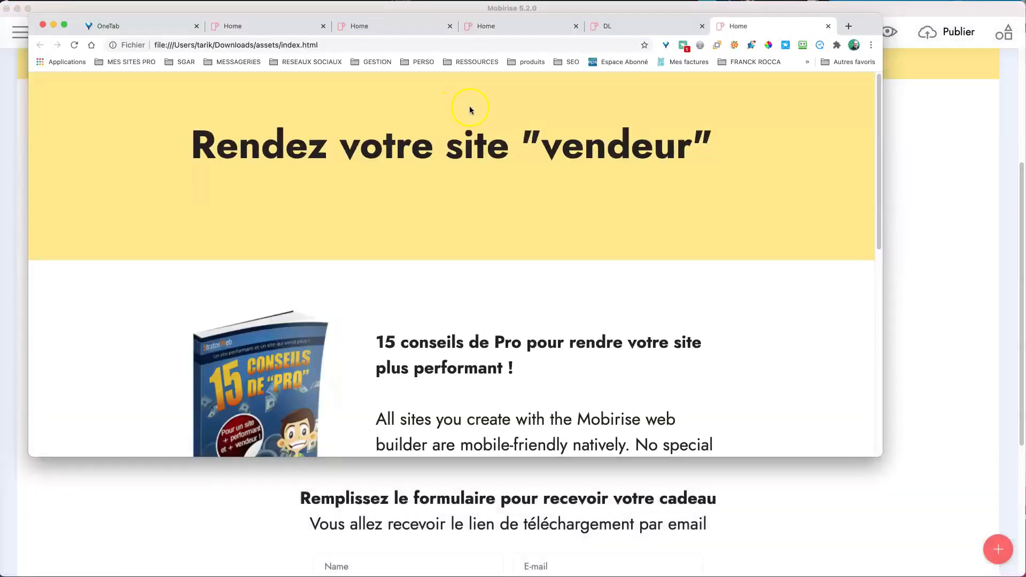
Step: Try to load DL.html from the published assets folder in the browser, and check the DL preview's file address
{"action": "left_click", "coordinate": [170, 45]}
{"action": "left_click", "coordinate": [169, 45]}
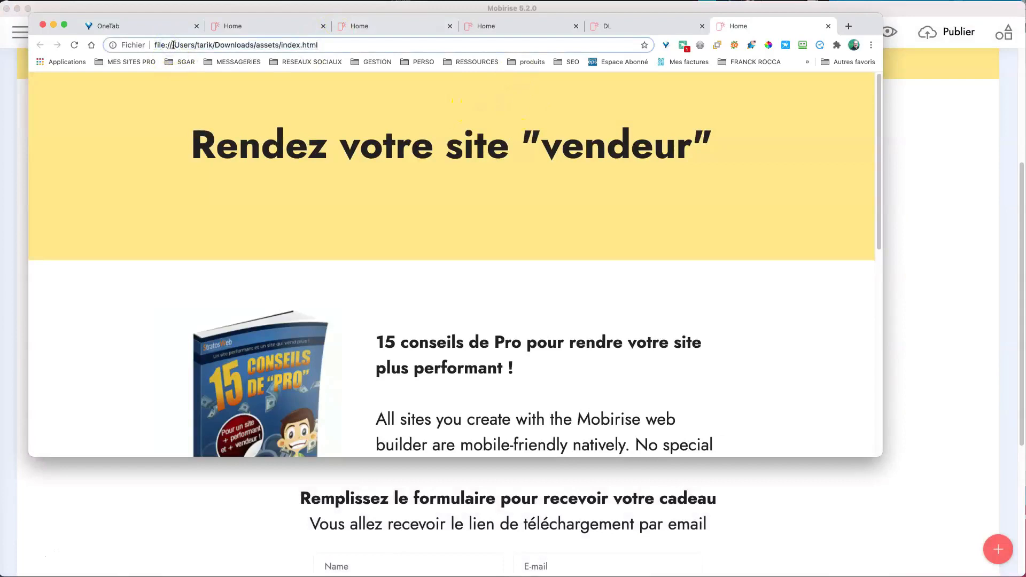
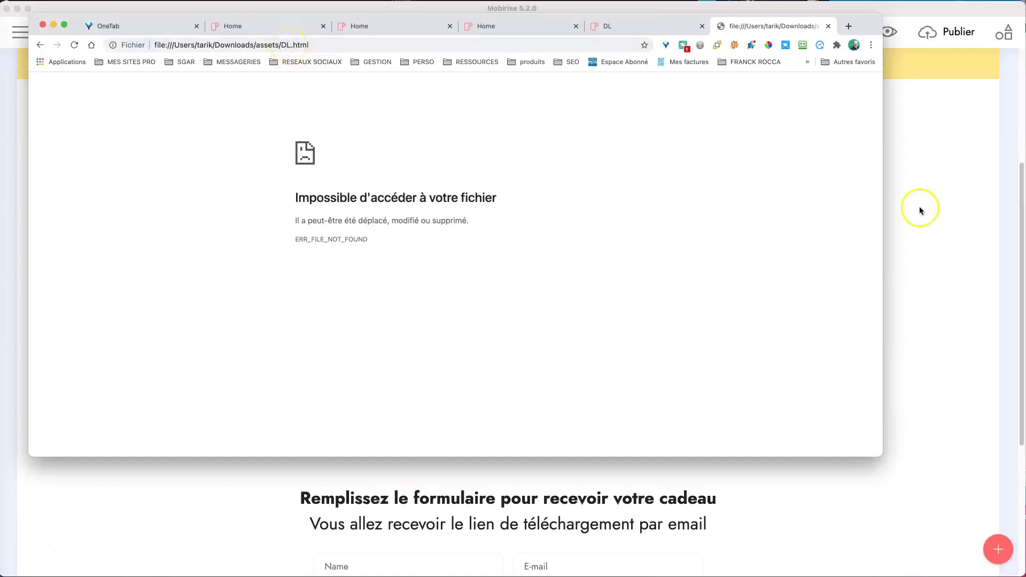
{"action": "left_click", "coordinate": [650, 30]}
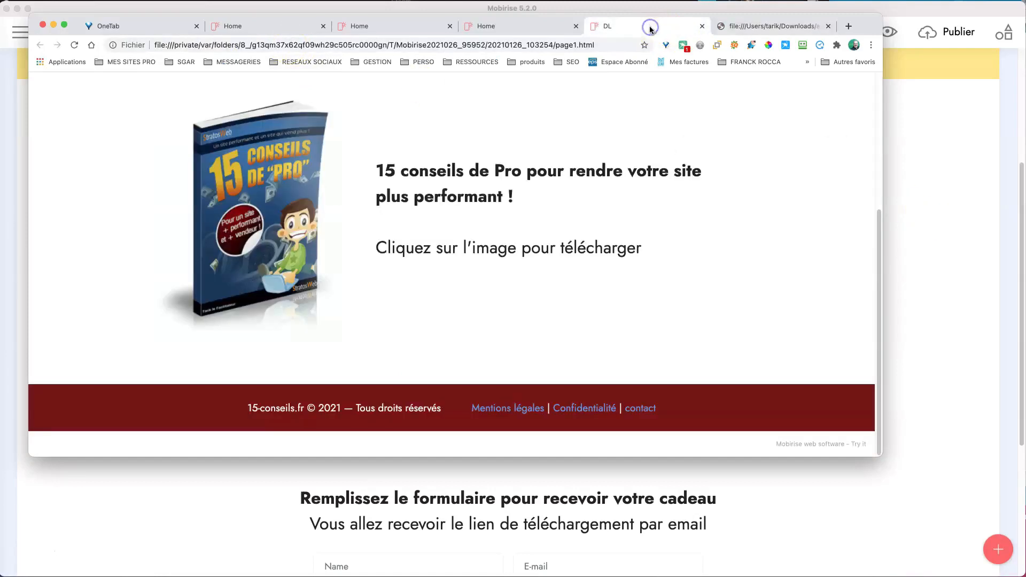
{"action": "left_click", "coordinate": [911, 137]}
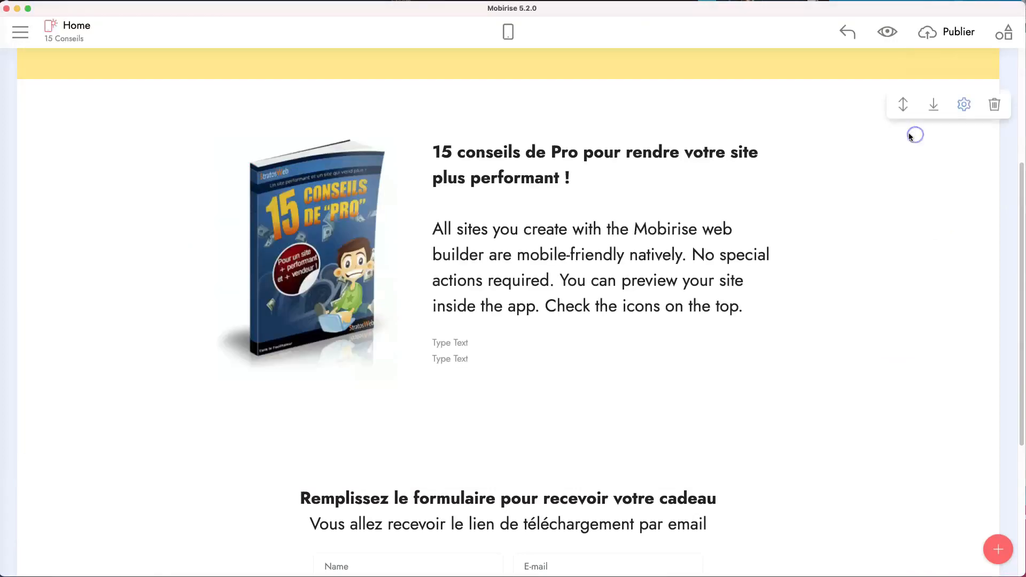
Step: Switch to Finder and open the Téléchargements folder
{"action": "left_click", "coordinate": [18, 554]}
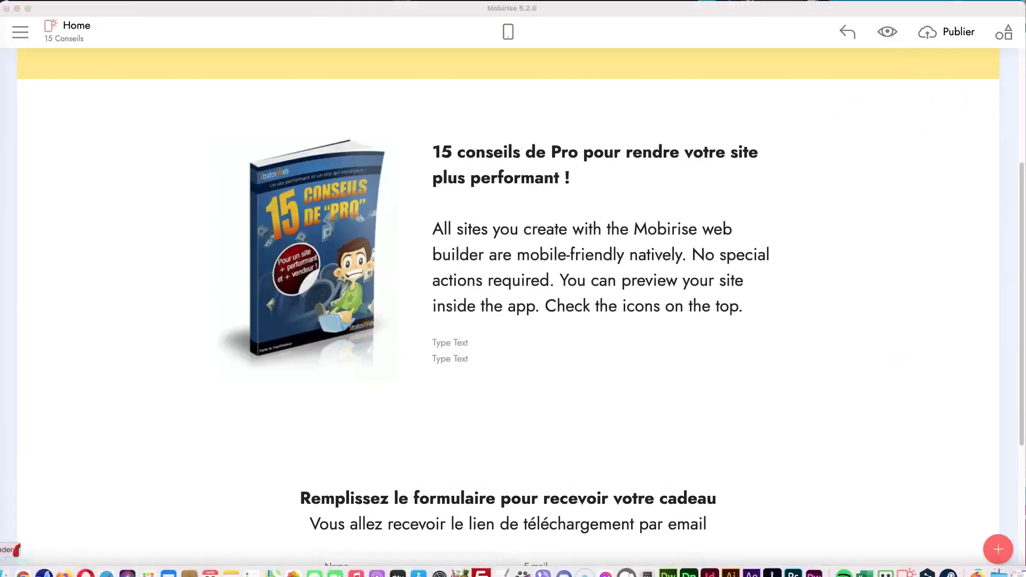
{"action": "left_click", "coordinate": [257, 219]}
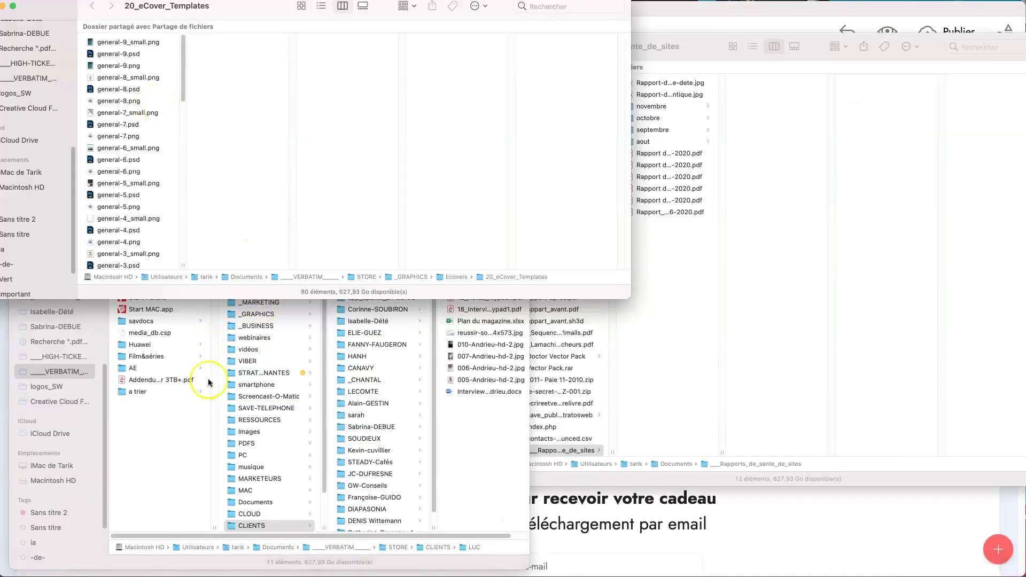
{"action": "left_click", "coordinate": [184, 414]}
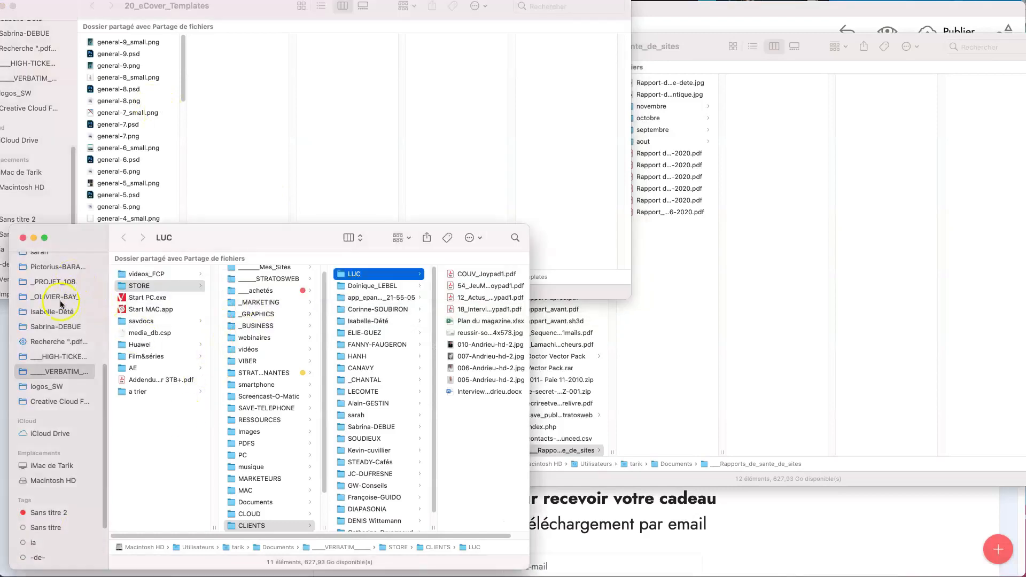
{"action": "scroll", "coordinate": [63, 315], "scroll_direction": "up", "scroll_amount": 5}
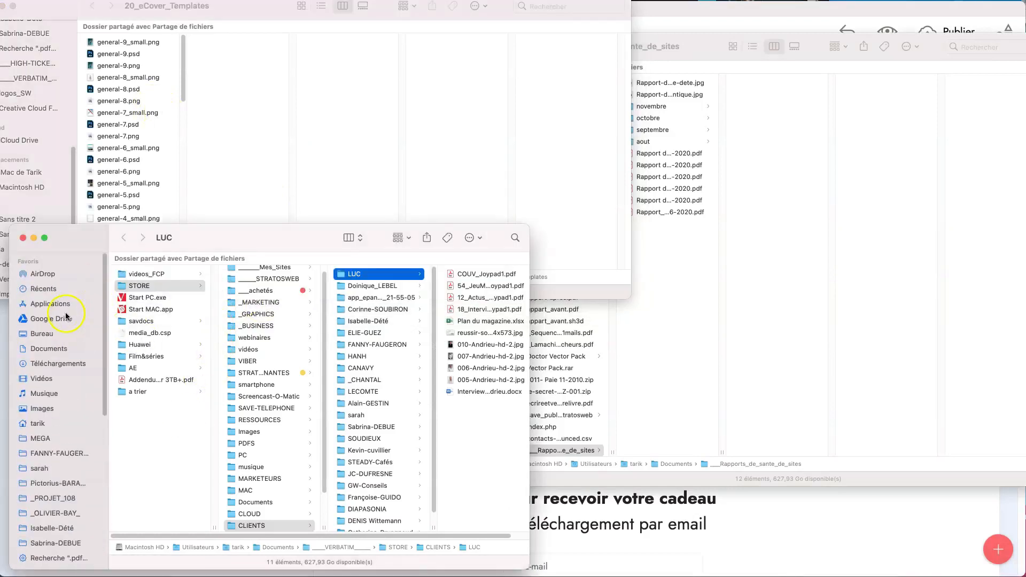
{"action": "left_click", "coordinate": [58, 360]}
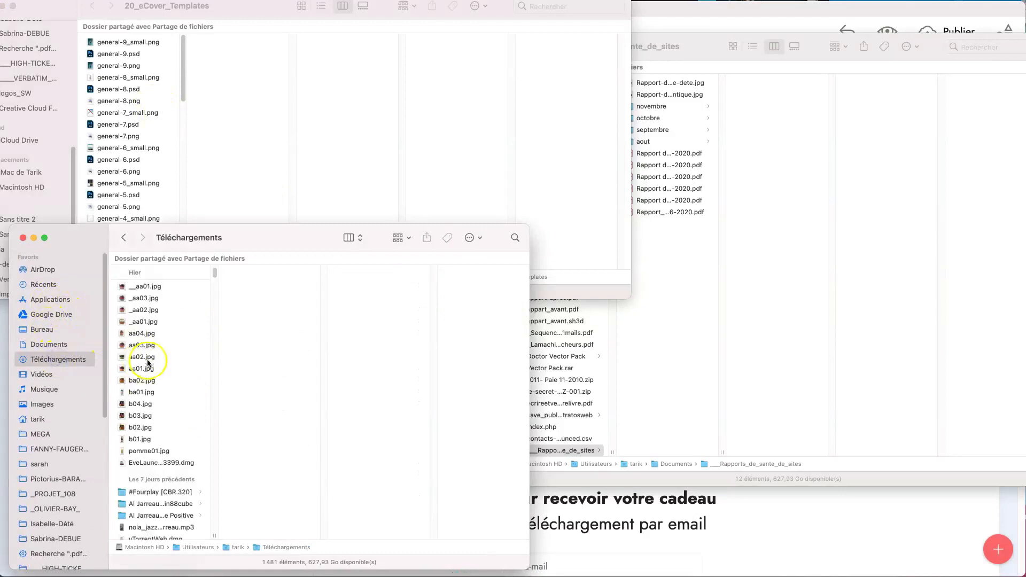
Step: Find the published assets folder in Téléchargements and select page1.html to preview which page it holds
{"action": "scroll", "coordinate": [148, 362], "scroll_direction": "down", "scroll_amount": 10}
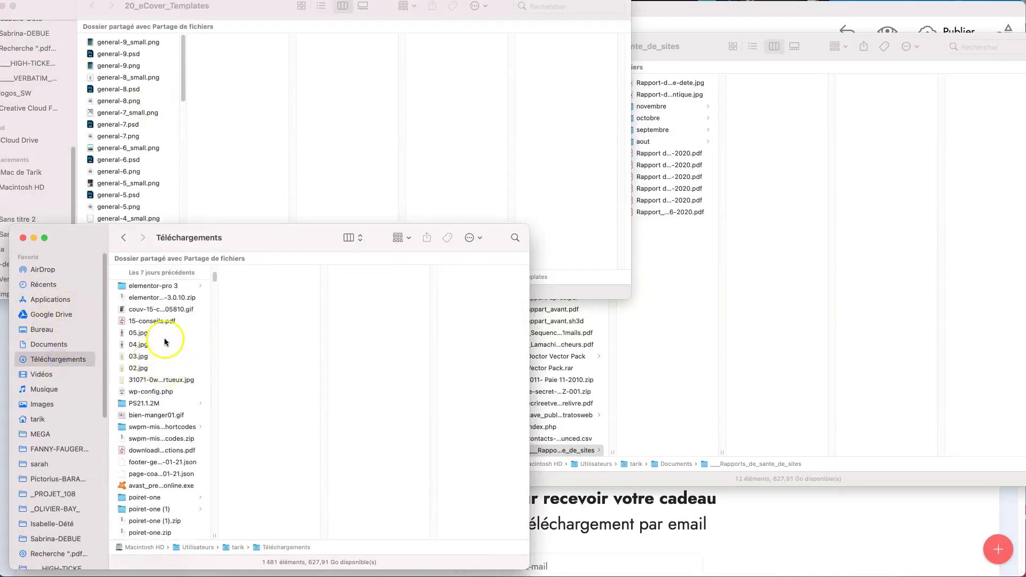
{"action": "scroll", "coordinate": [165, 342], "scroll_direction": "up", "scroll_amount": 5}
{"action": "scroll", "coordinate": [165, 342], "scroll_direction": "down", "scroll_amount": 3}
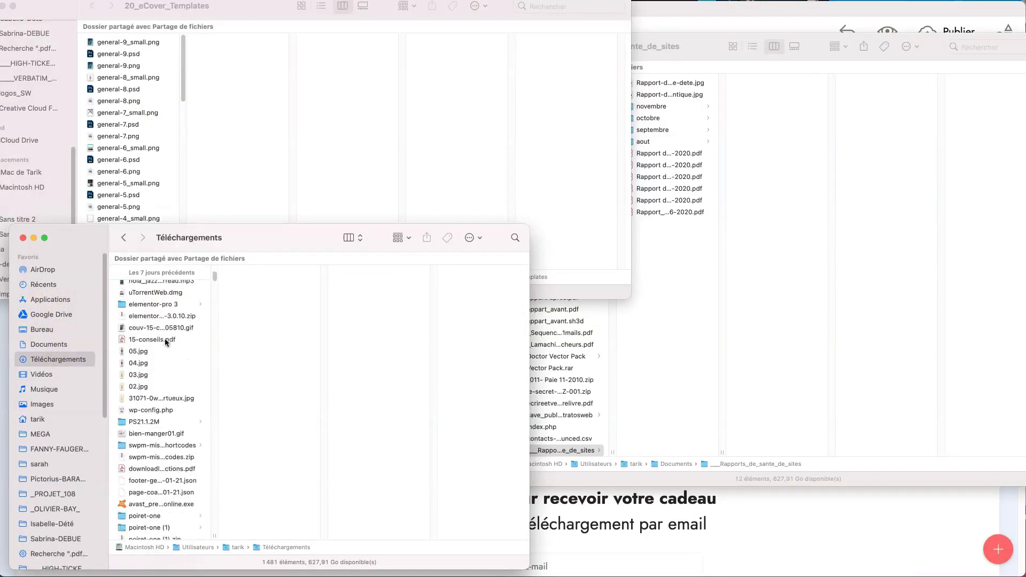
{"action": "scroll", "coordinate": [160, 340], "scroll_direction": "down", "scroll_amount": 5}
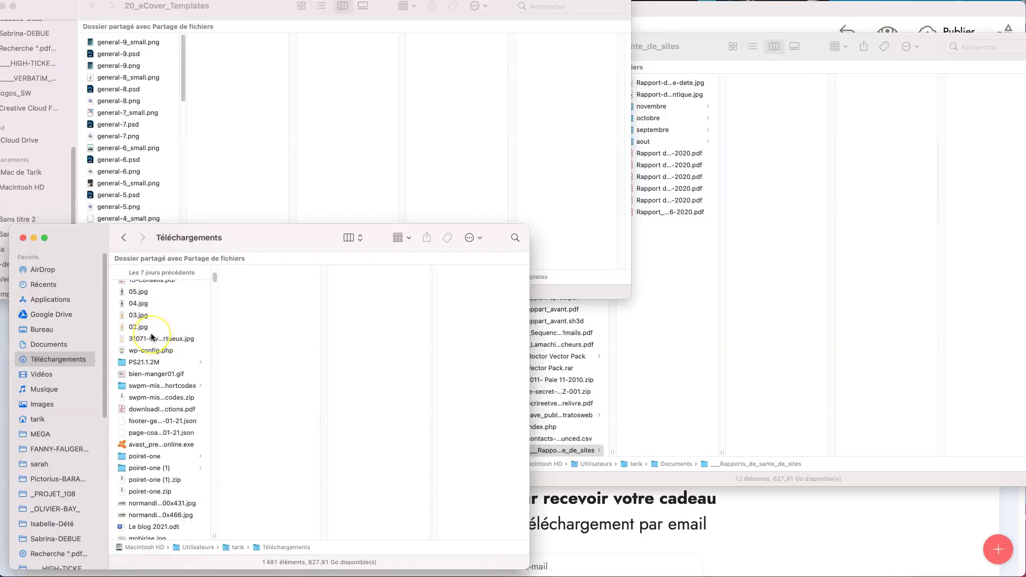
{"action": "left_click", "coordinate": [151, 337]}
{"action": "type", "text": "as"}
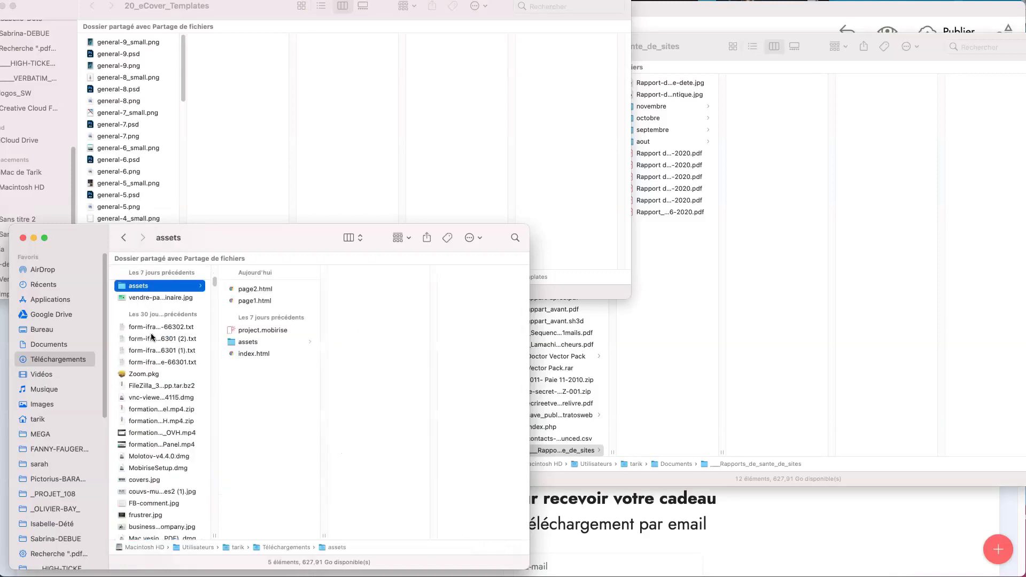
{"action": "left_click", "coordinate": [253, 301]}
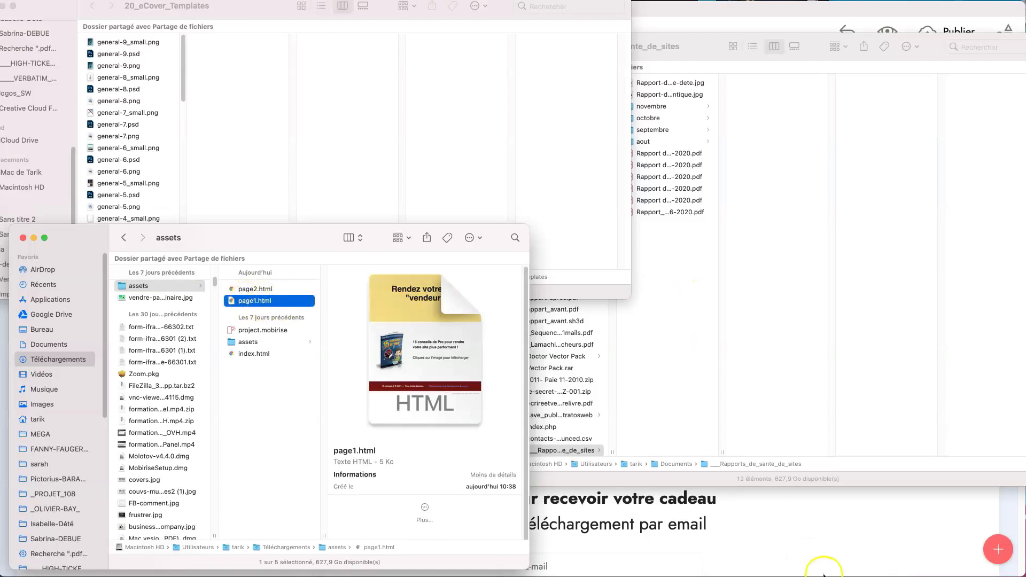
Step: Switch to Chrome and try to load page-1.html from the published assets folder
{"action": "left_click", "coordinate": [811, 548]}
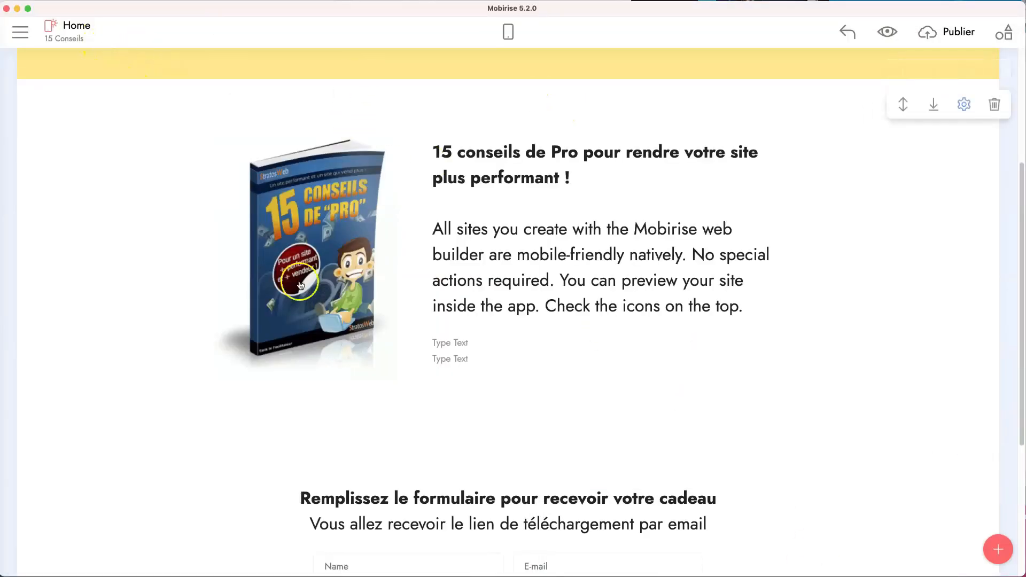
{"action": "mouse_move", "coordinate": [85, 575]}
{"action": "left_click", "coordinate": [23, 574]}
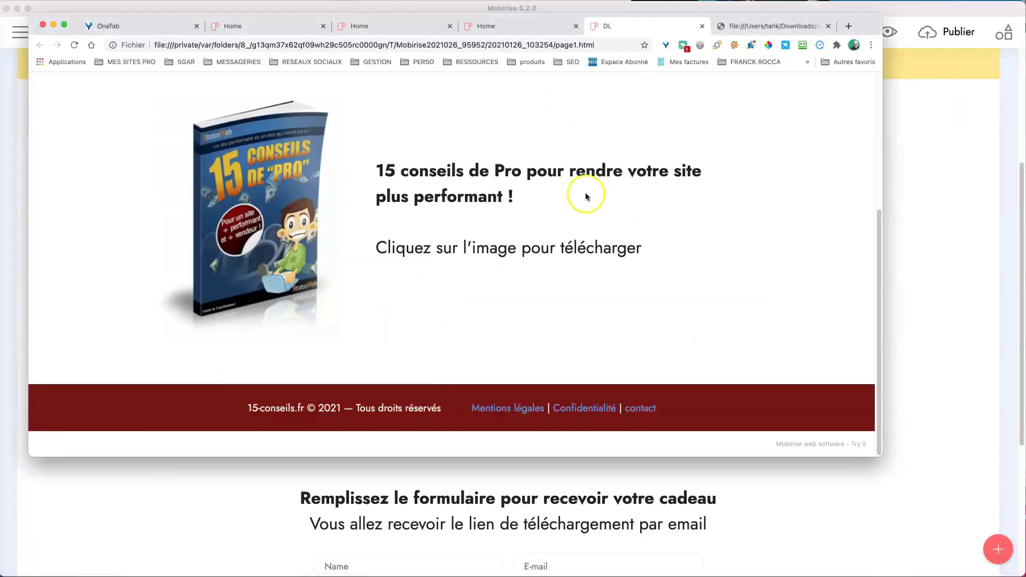
{"action": "left_click", "coordinate": [765, 26]}
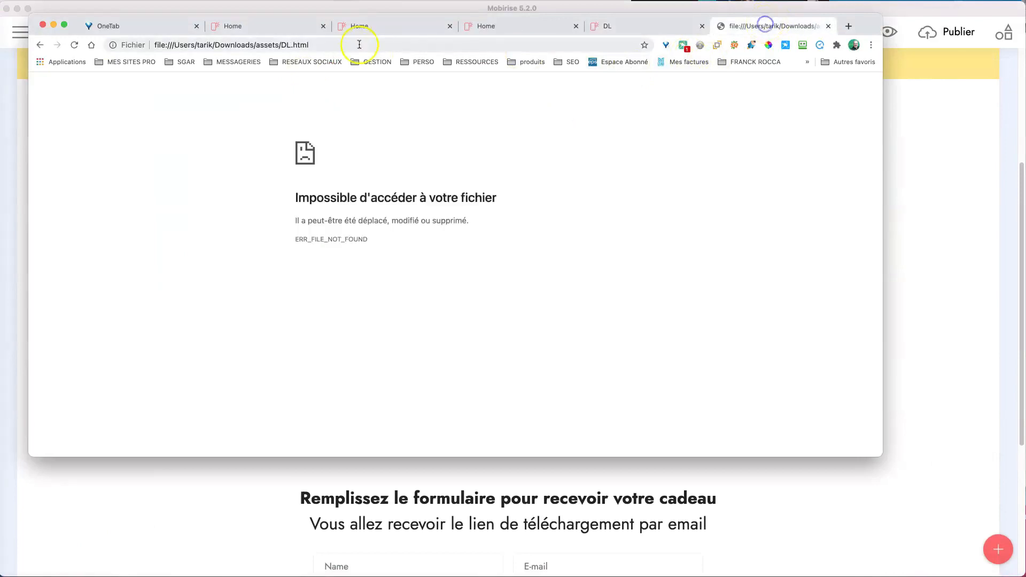
{"action": "left_click", "coordinate": [284, 44]}
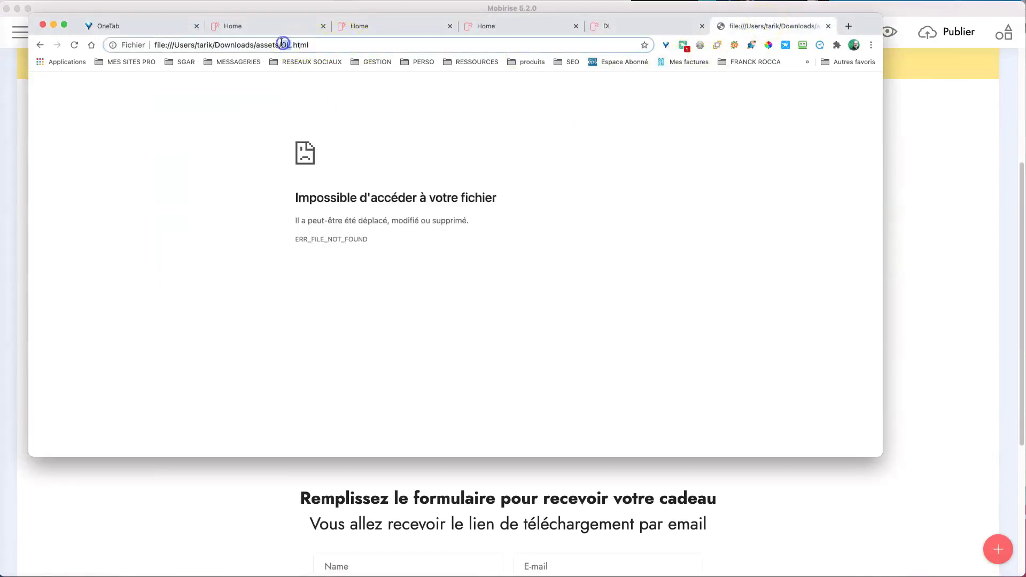
{"action": "type", "text": "page-1"}
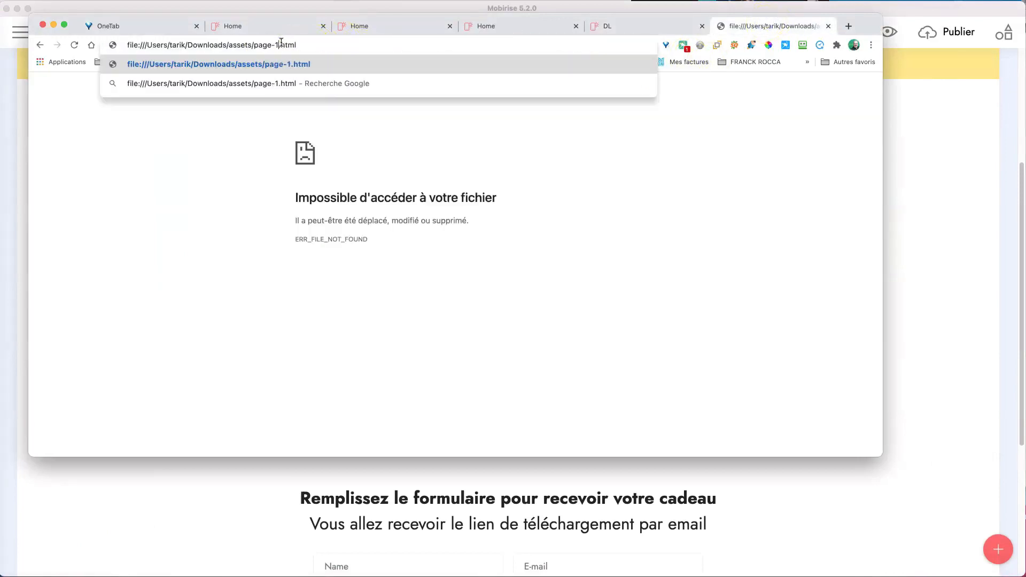
{"action": "key", "text": "Return"}
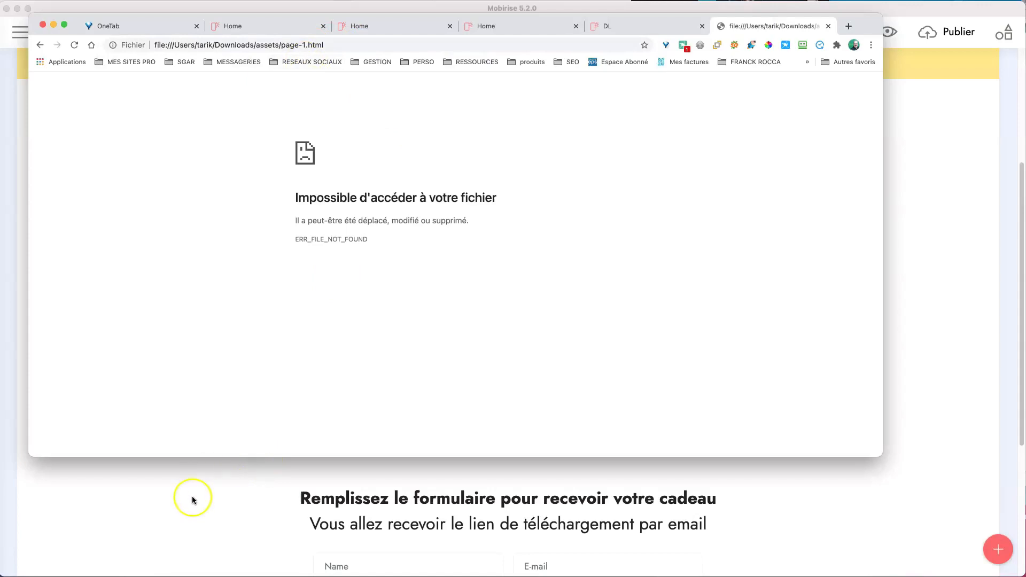
Step: Recheck the file name in Finder, then load page1.html from the published assets folder in Chrome and select its address
{"action": "key", "text": "super+Tab"}
{"action": "key", "text": "super+Tab"}
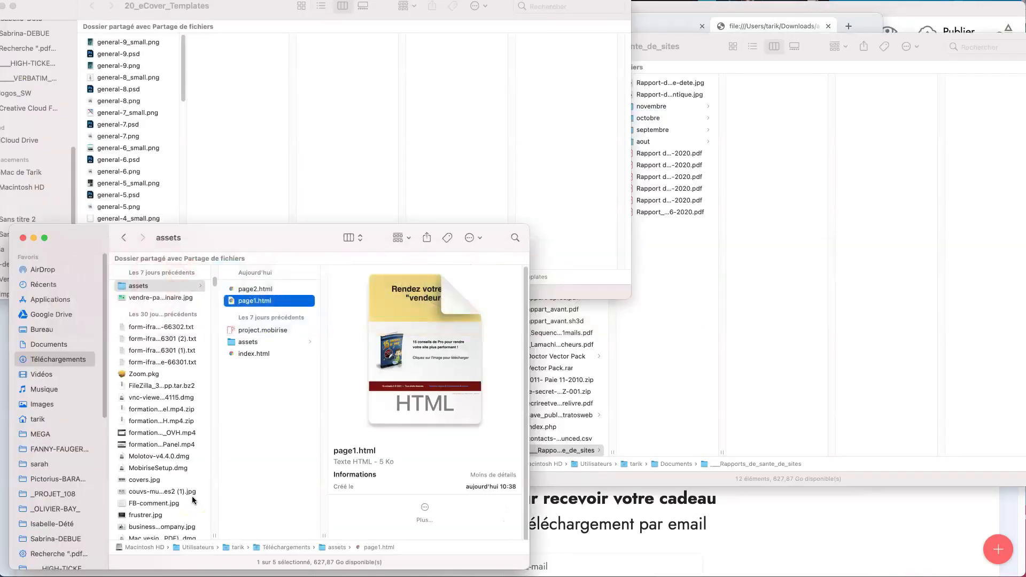
{"action": "key", "text": "super+Tab"}
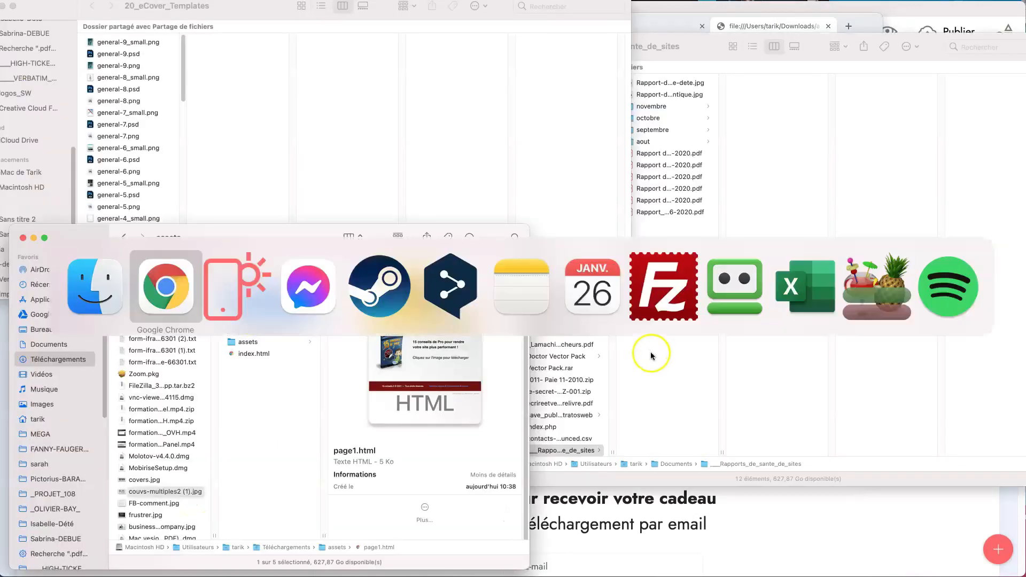
{"action": "left_click", "coordinate": [302, 45]}
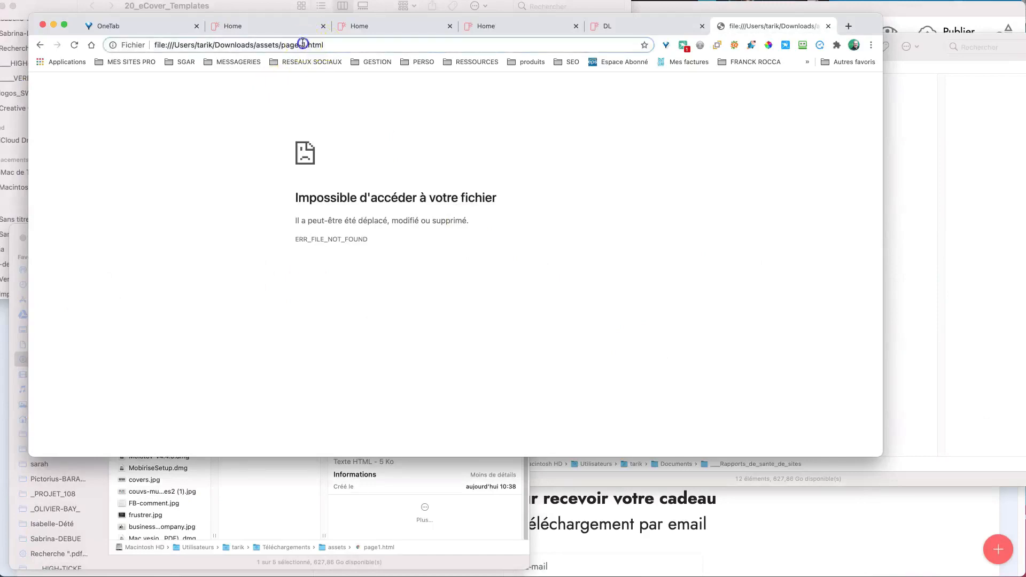
{"action": "left_click", "coordinate": [303, 45]}
{"action": "key", "text": "BackSpace"}
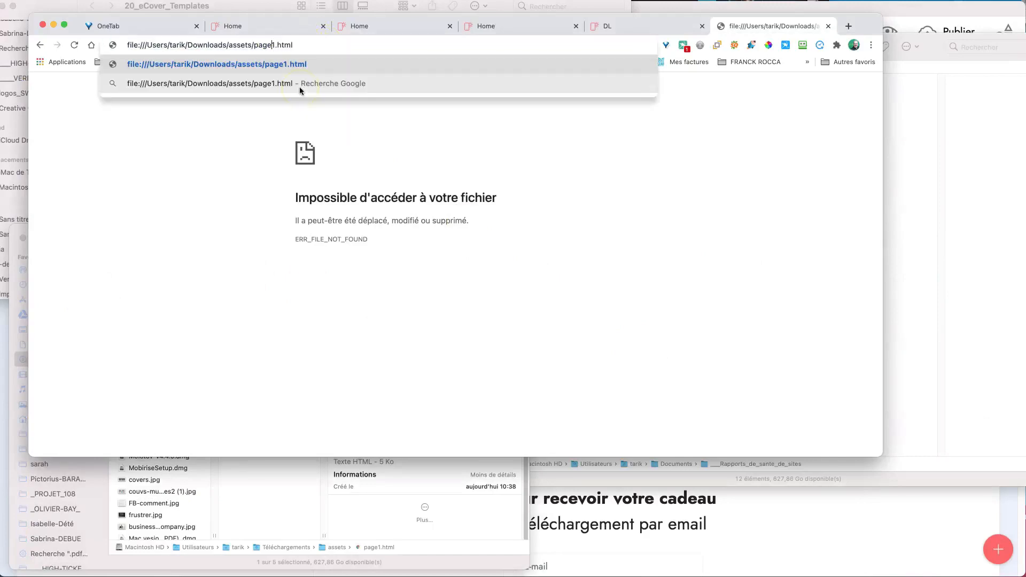
{"action": "key", "text": "Return"}
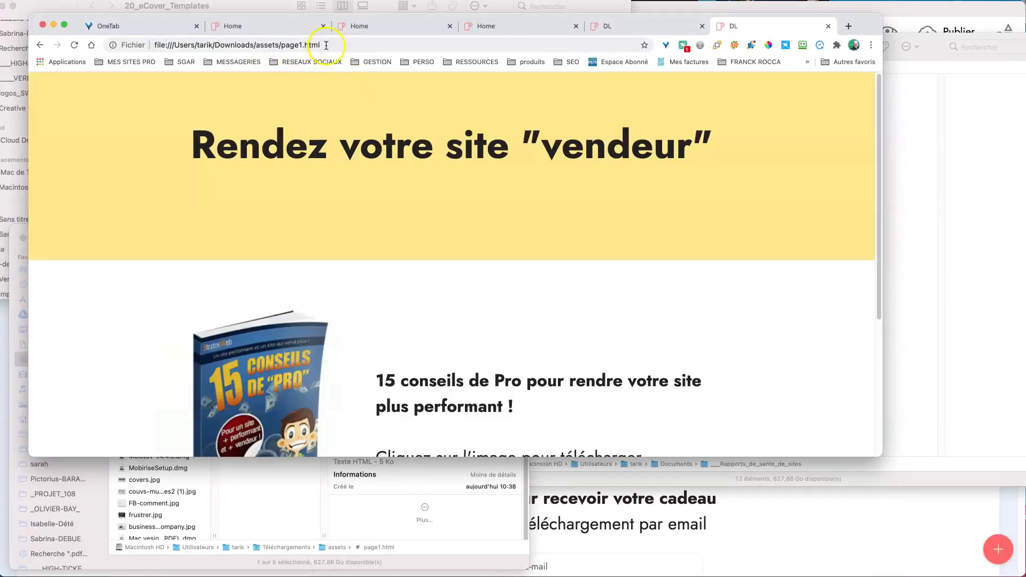
{"action": "left_click_drag", "start_coordinate": [327, 45], "coordinate": [150, 45]}
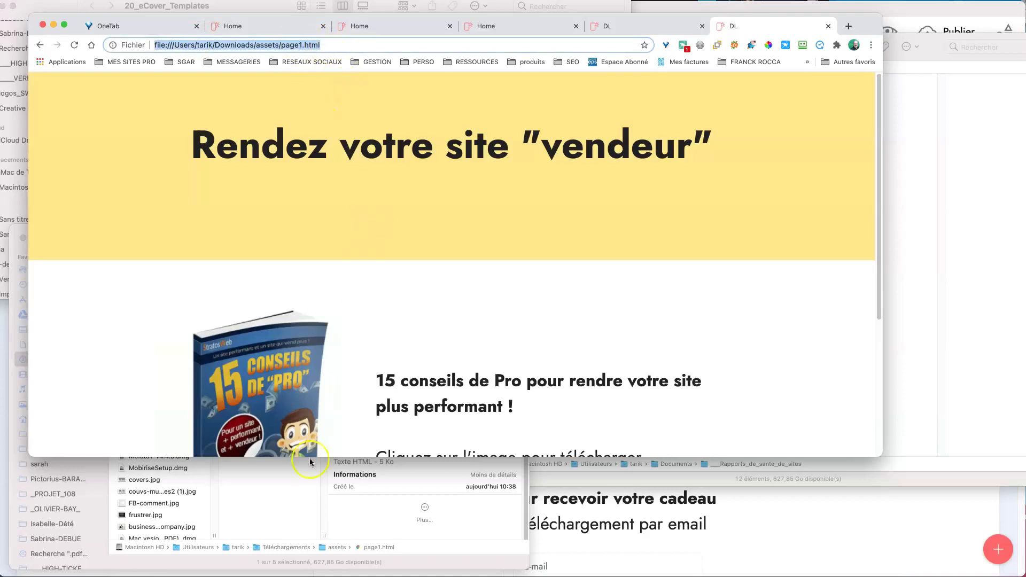
Step: Switch to Finder, move and enlarge the assets window, and preview index.html, page2.html and page1.html to compare their page titles
{"action": "key", "text": "super+Tab"}
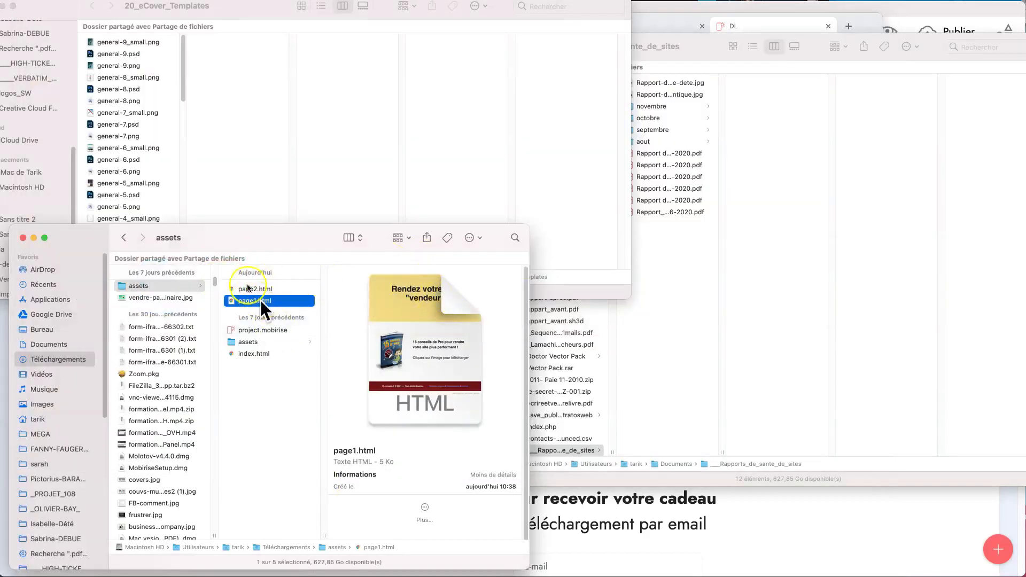
{"action": "left_click_drag", "start_coordinate": [287, 231], "coordinate": [301, 40]}
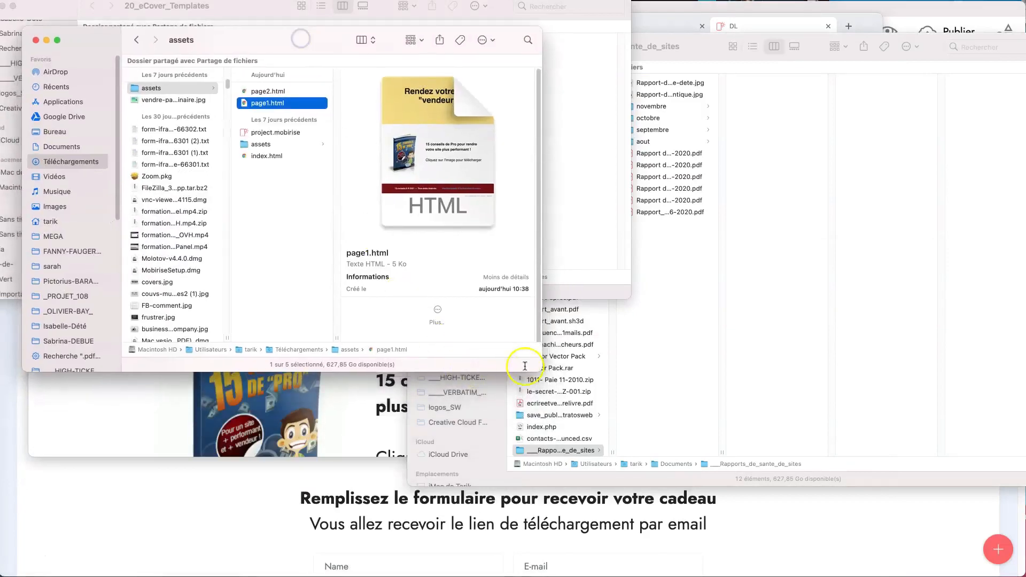
{"action": "left_click_drag", "start_coordinate": [541, 370], "coordinate": [773, 448]}
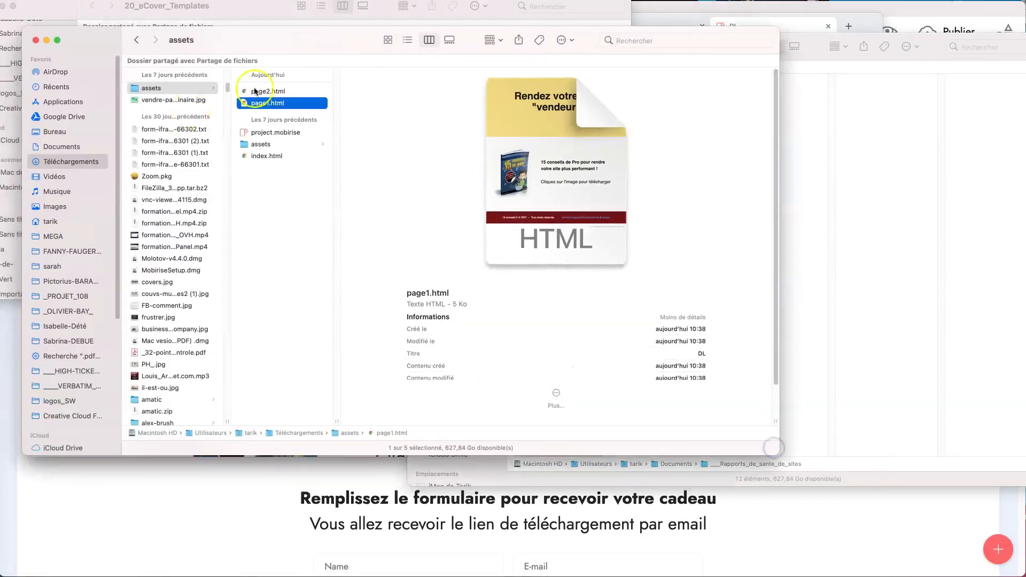
{"action": "left_click", "coordinate": [262, 156]}
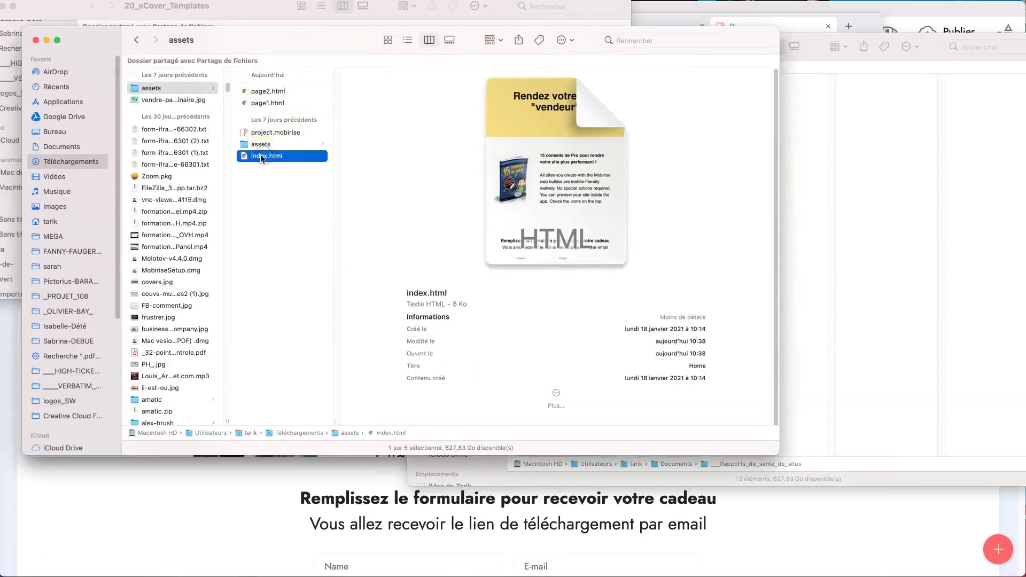
{"action": "left_click", "coordinate": [265, 93]}
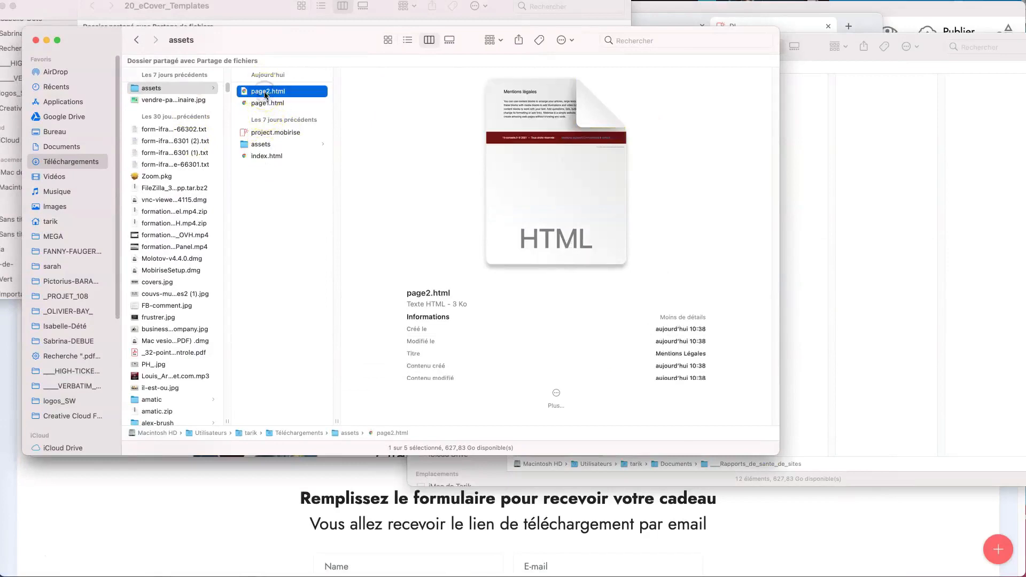
{"action": "left_click", "coordinate": [265, 103]}
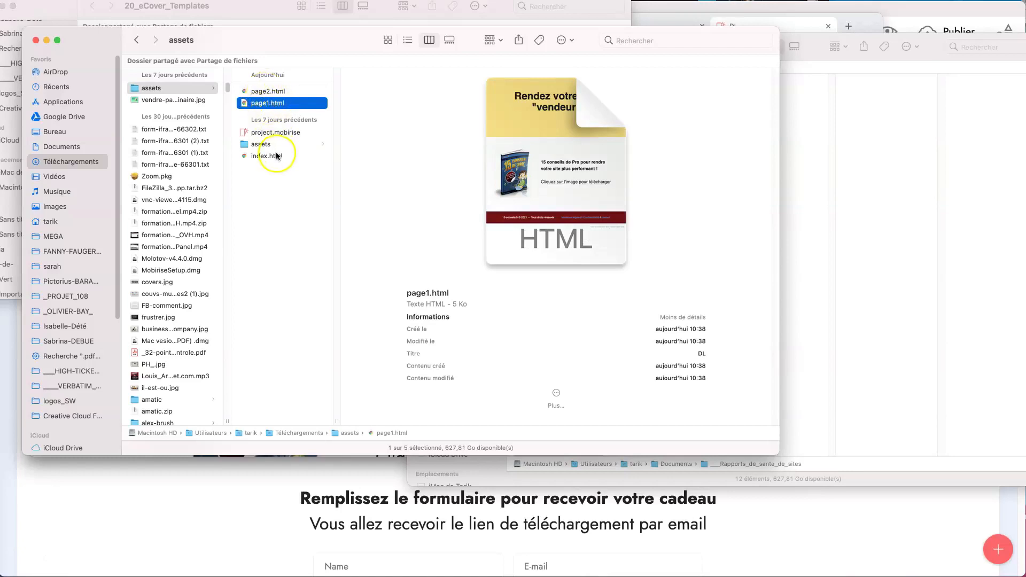
Step: Return to Mobirise and set the Mentions Légales page's URL to mentions in its page settings
{"action": "left_click", "coordinate": [822, 518]}
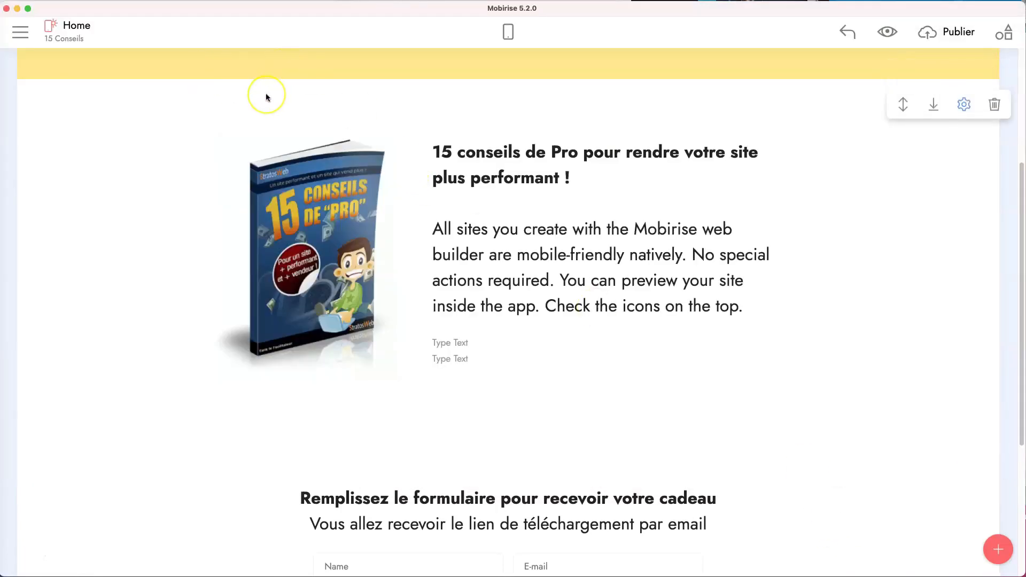
{"action": "left_click", "coordinate": [21, 32]}
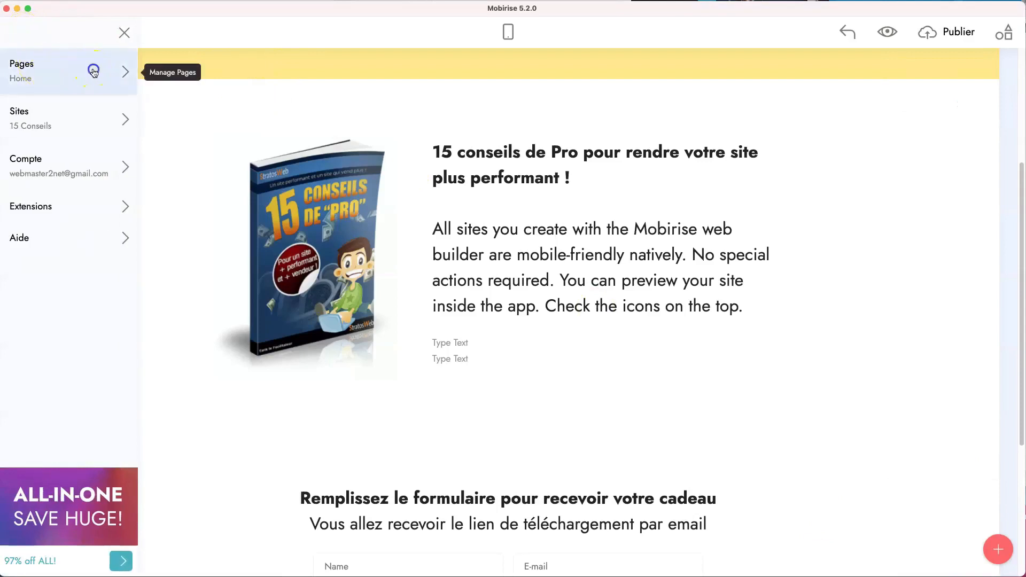
{"action": "left_click", "coordinate": [93, 71]}
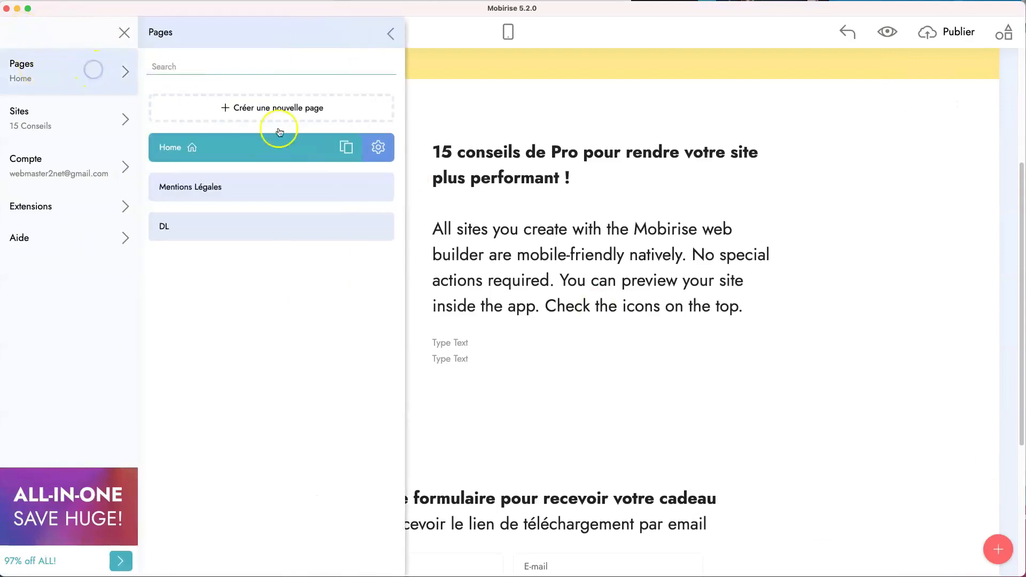
{"action": "left_click", "coordinate": [206, 190]}
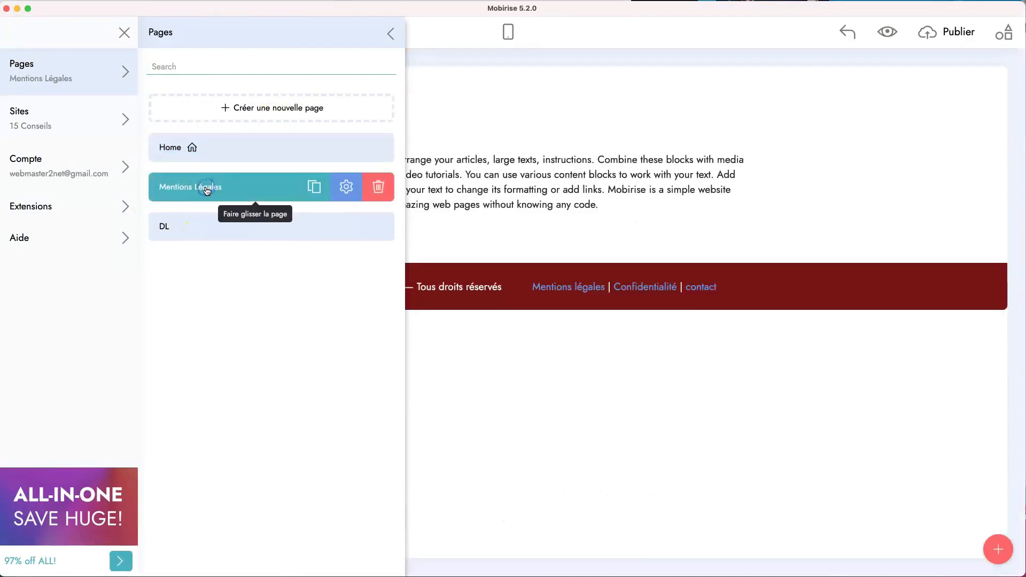
{"action": "left_click", "coordinate": [347, 187]}
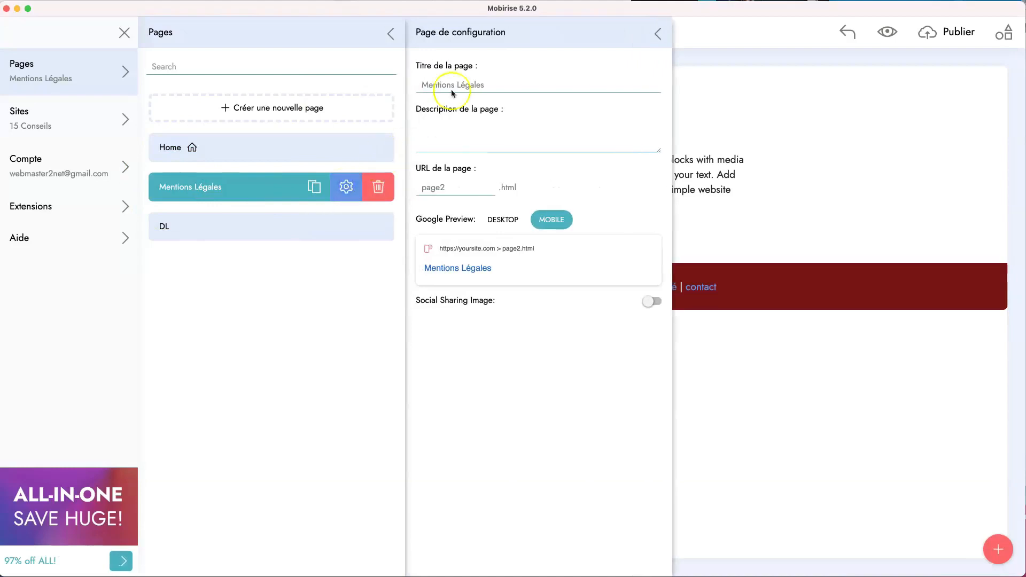
{"action": "left_click_drag", "start_coordinate": [447, 189], "coordinate": [396, 184]}
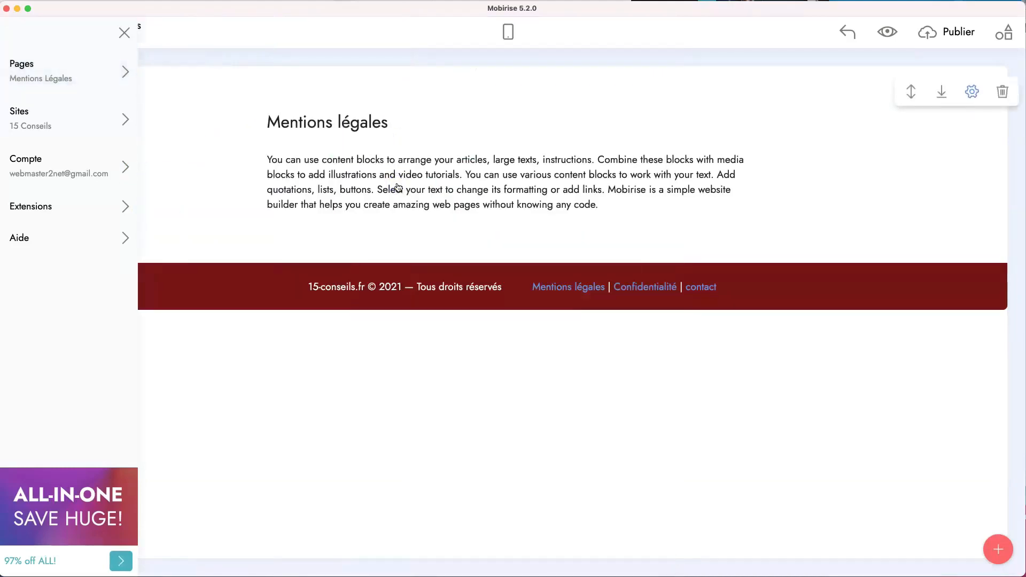
{"action": "left_click", "coordinate": [113, 80]}
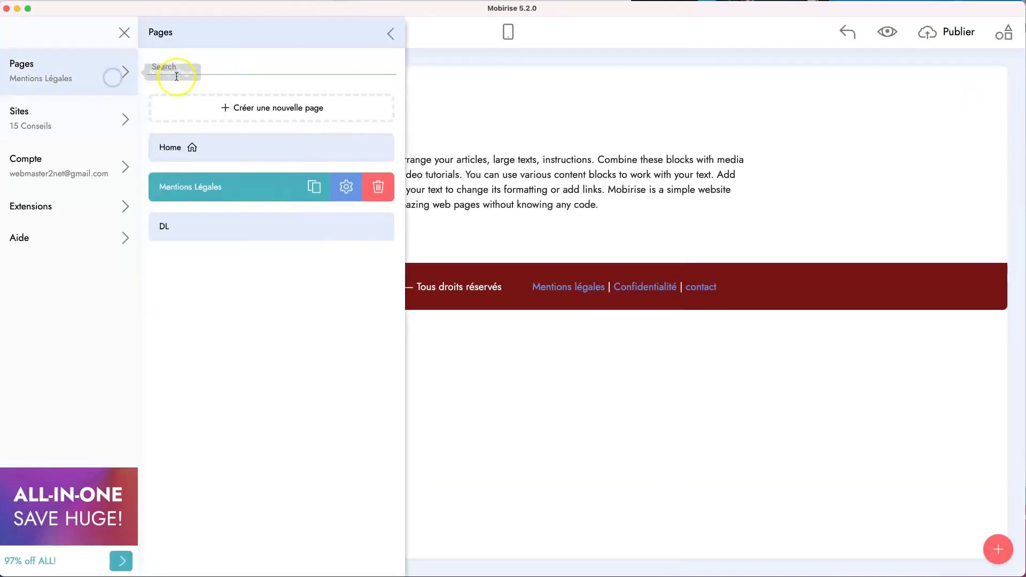
{"action": "left_click", "coordinate": [348, 187]}
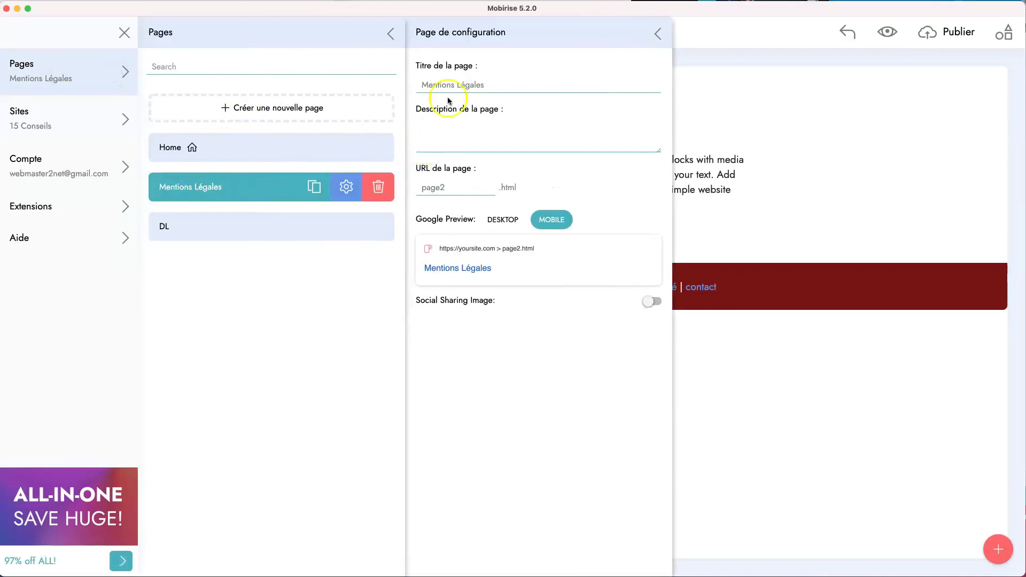
{"action": "left_click", "coordinate": [444, 187]}
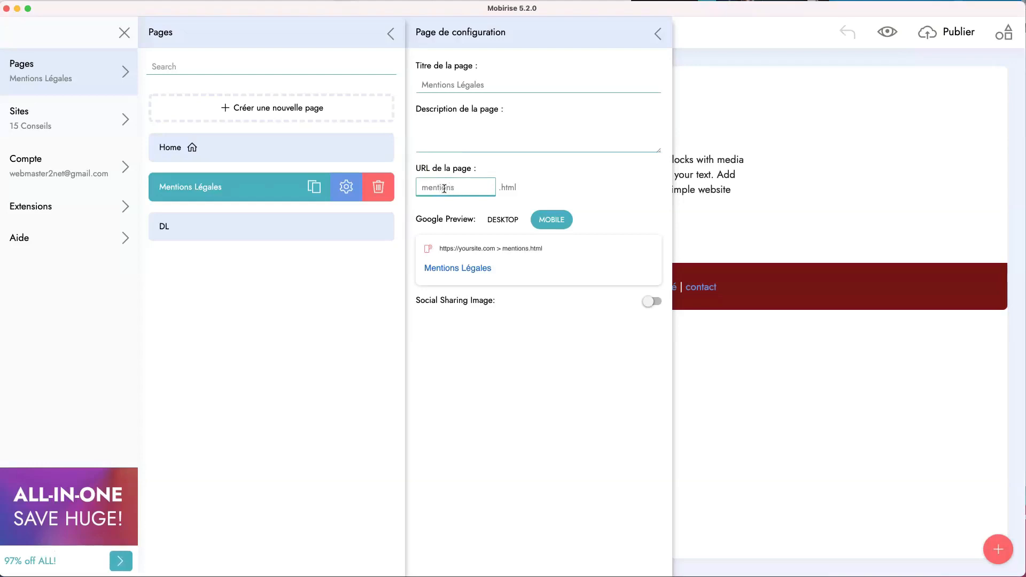
Step: Set the DL page's URL to DL in its page settings
{"action": "left_click", "coordinate": [446, 179]}
{"action": "left_click", "coordinate": [255, 226]}
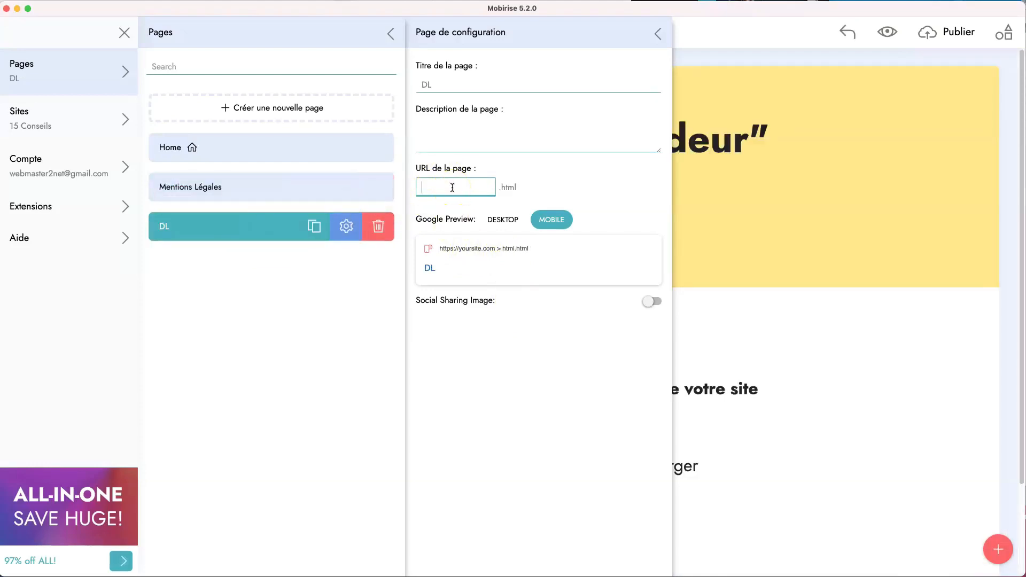
{"action": "left_click", "coordinate": [327, 309]}
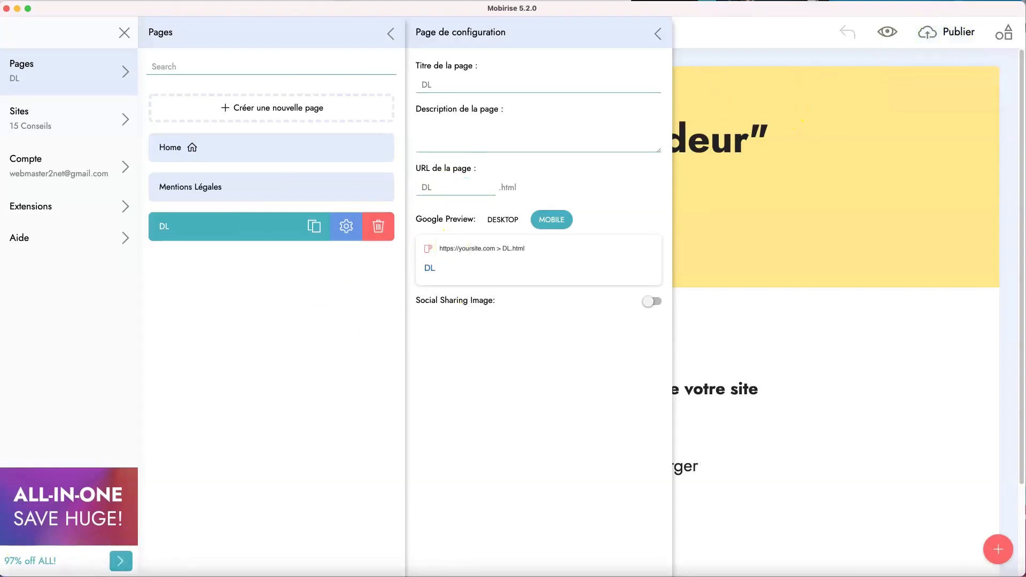
Step: Switch to Finder and delete all the old published files and folders inside the assets folder in Téléchargements
{"action": "left_click", "coordinate": [14, 564]}
{"action": "left_click", "coordinate": [256, 209]}
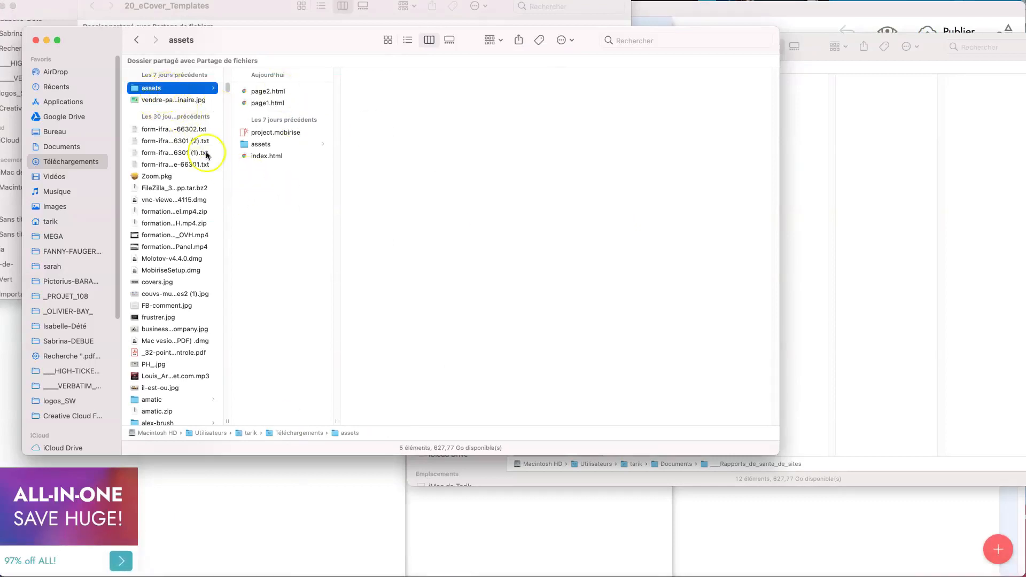
{"action": "left_click_drag", "start_coordinate": [264, 193], "coordinate": [243, 96]}
{"action": "key", "text": "super+BackSpace"}
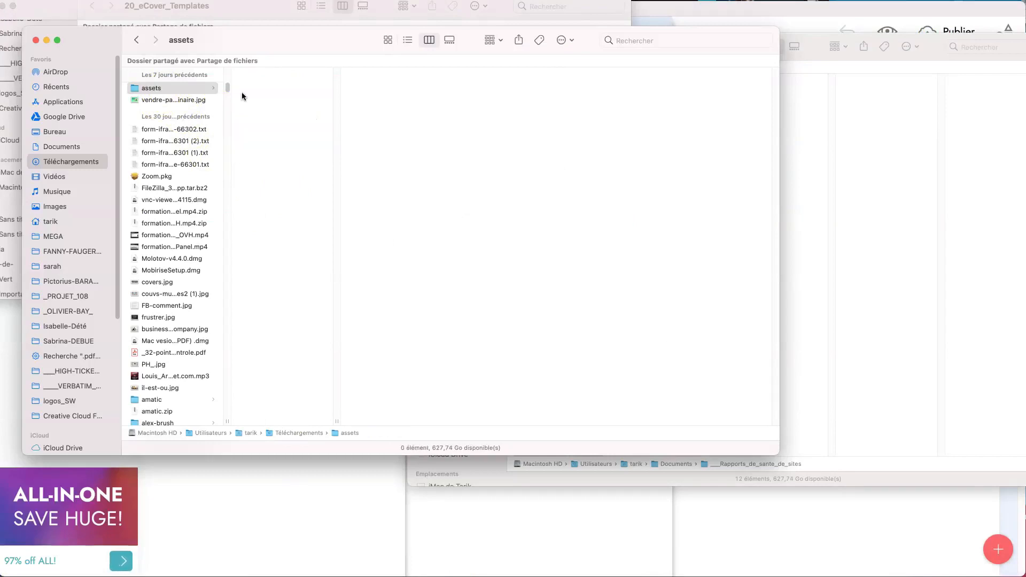
Step: Return to Mobirise, close the page settings and publish the site to the local Downloads/assets folder
{"action": "left_click", "coordinate": [837, 527]}
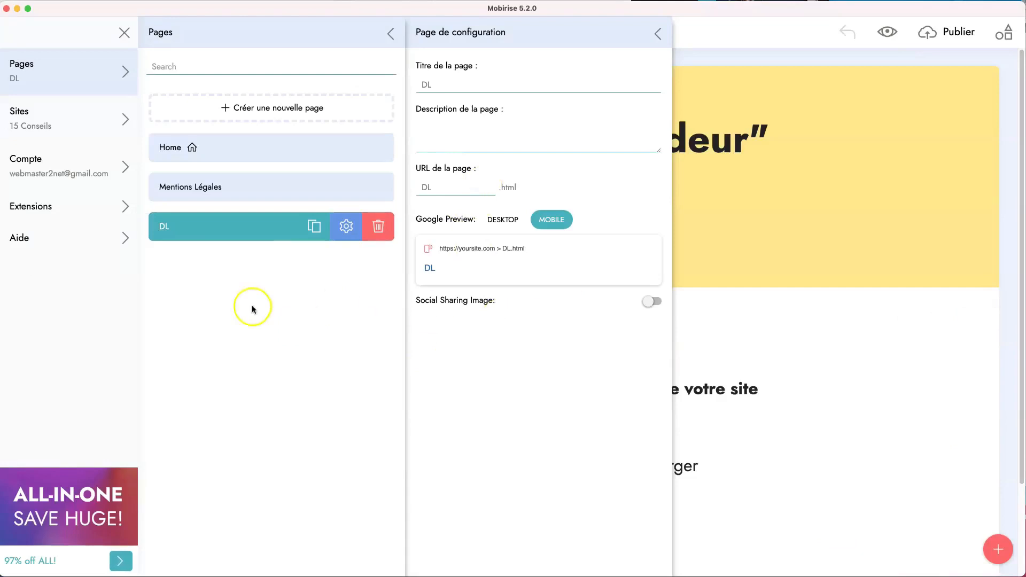
{"action": "left_click", "coordinate": [659, 31]}
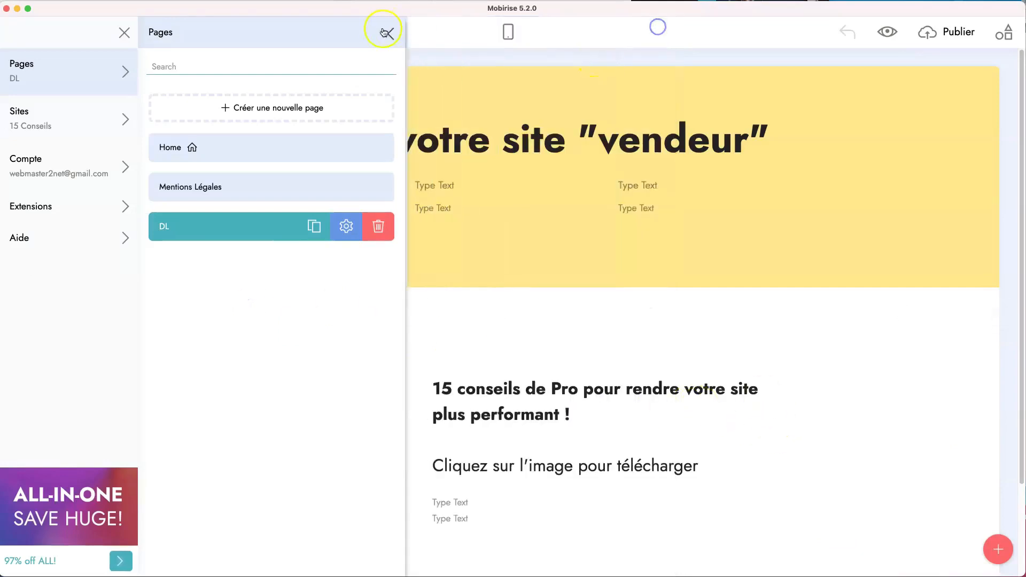
{"action": "left_click", "coordinate": [389, 32]}
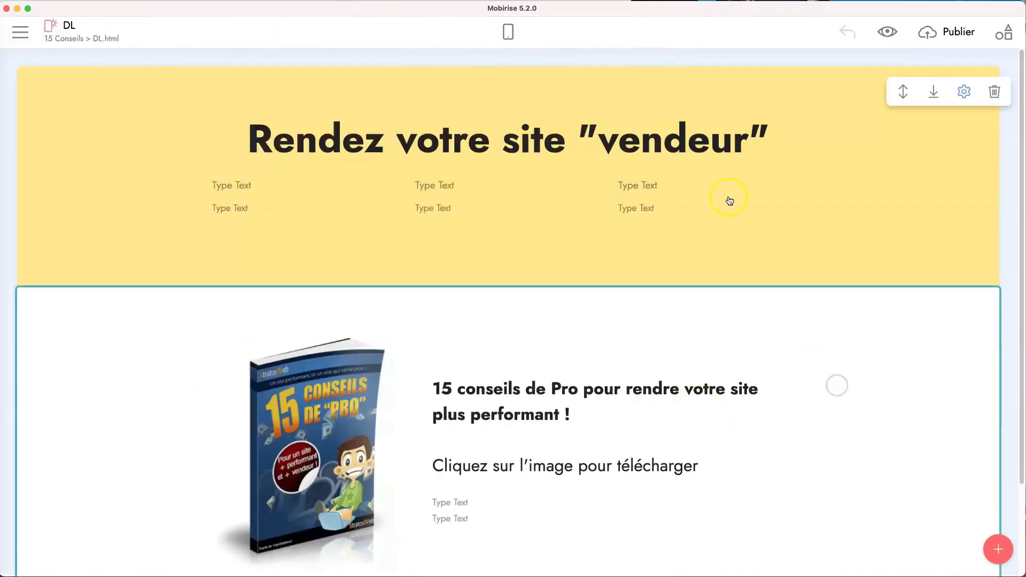
{"action": "left_click", "coordinate": [939, 36]}
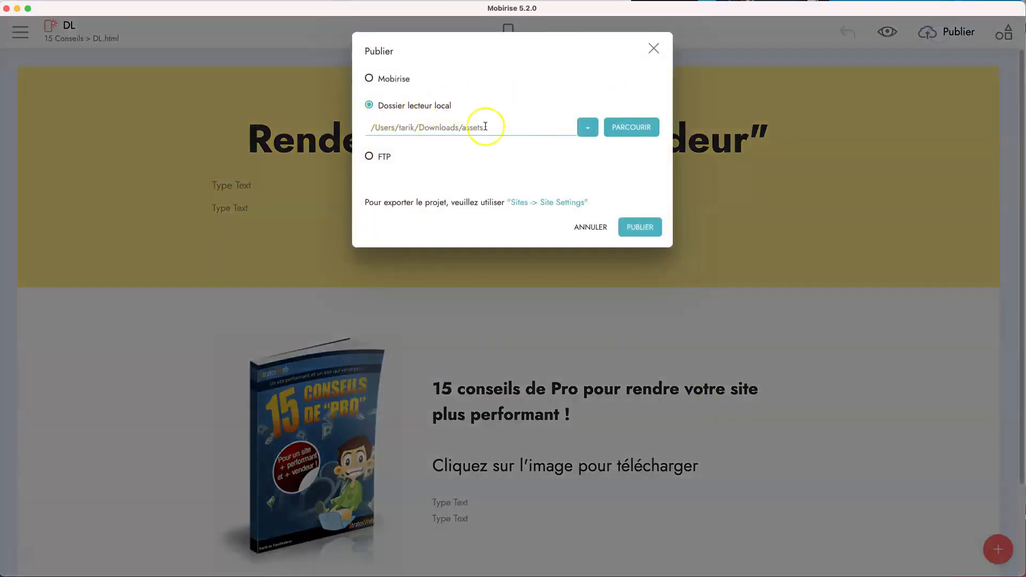
{"action": "left_click", "coordinate": [640, 226]}
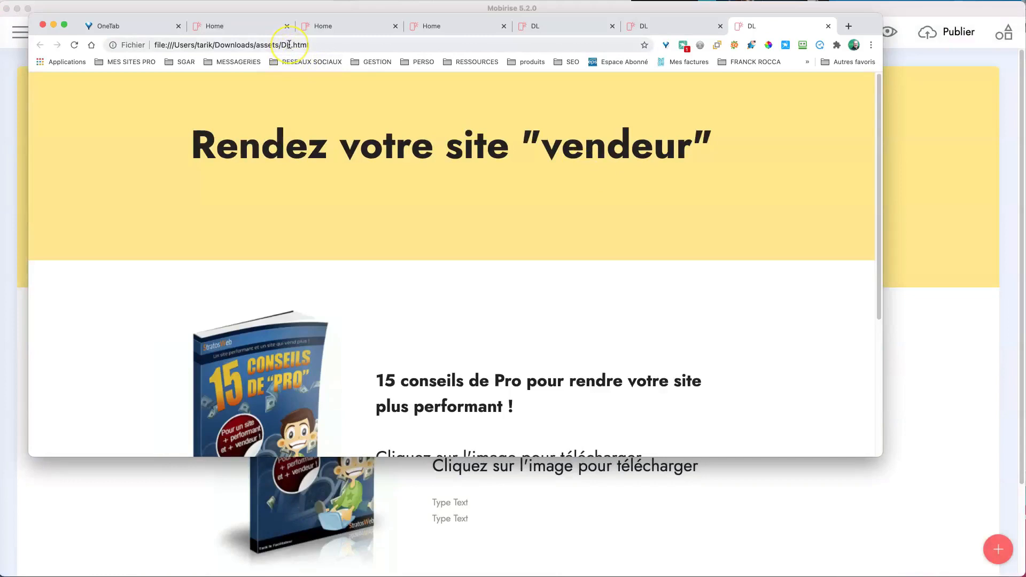
Step: Try to open the published home page in the browser as home.html in the assets folder
{"action": "double_click", "coordinate": [286, 45]}
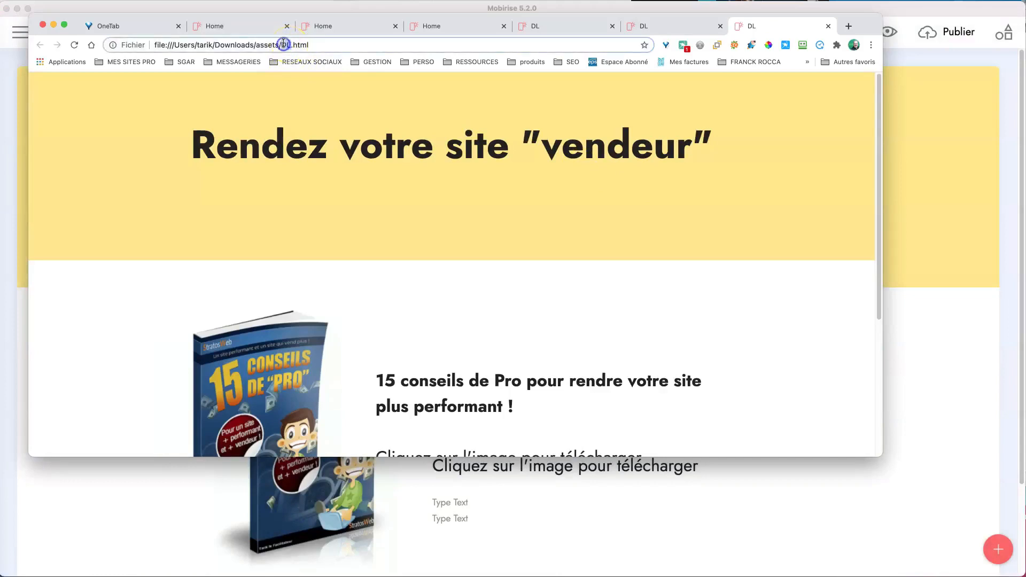
{"action": "type", "text": "home"}
{"action": "key", "text": "Return"}
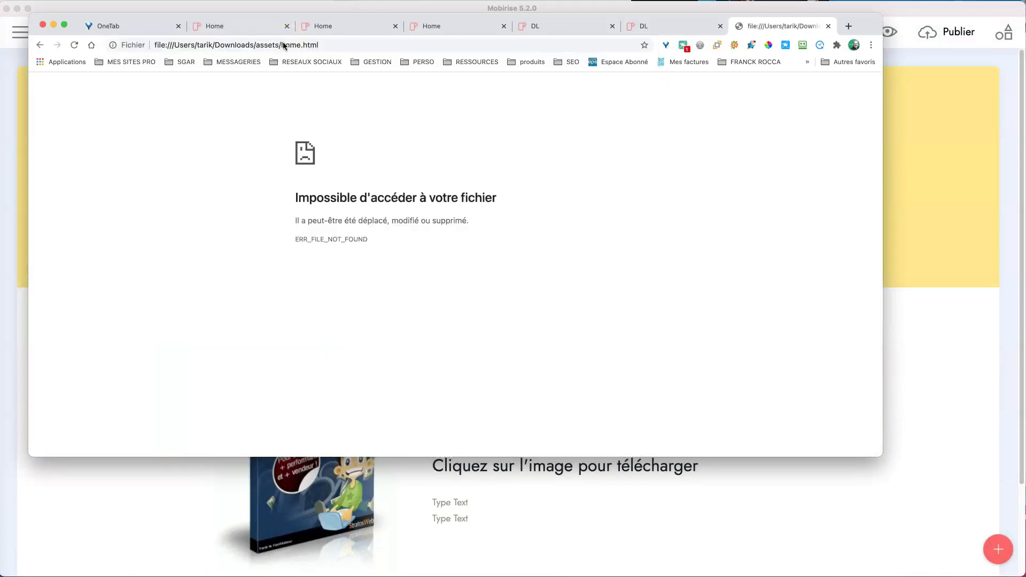
{"action": "left_click", "coordinate": [332, 78]}
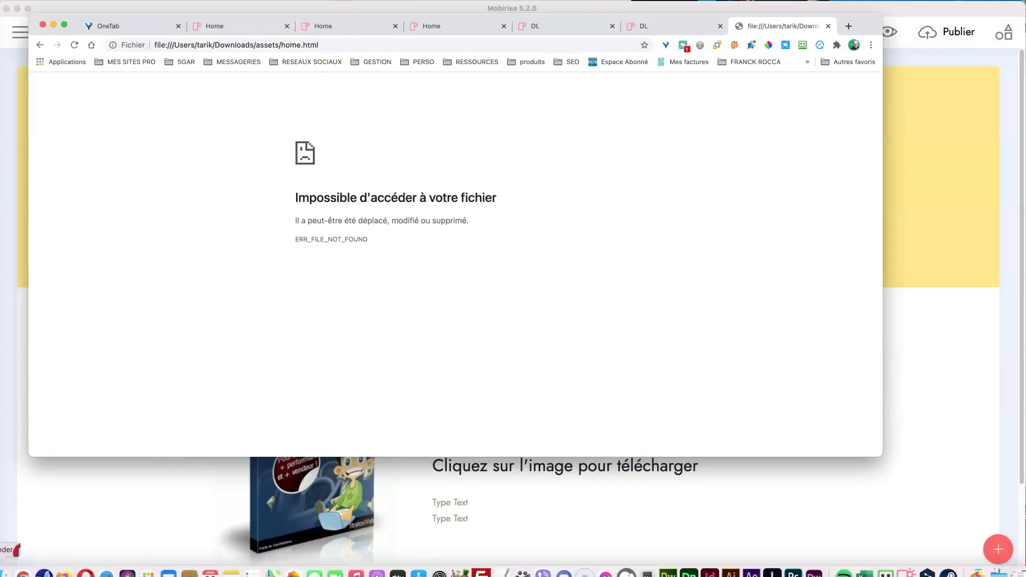
Step: Switch to Finder and check the home page's published file name in the assets folder
{"action": "left_click", "coordinate": [6, 573]}
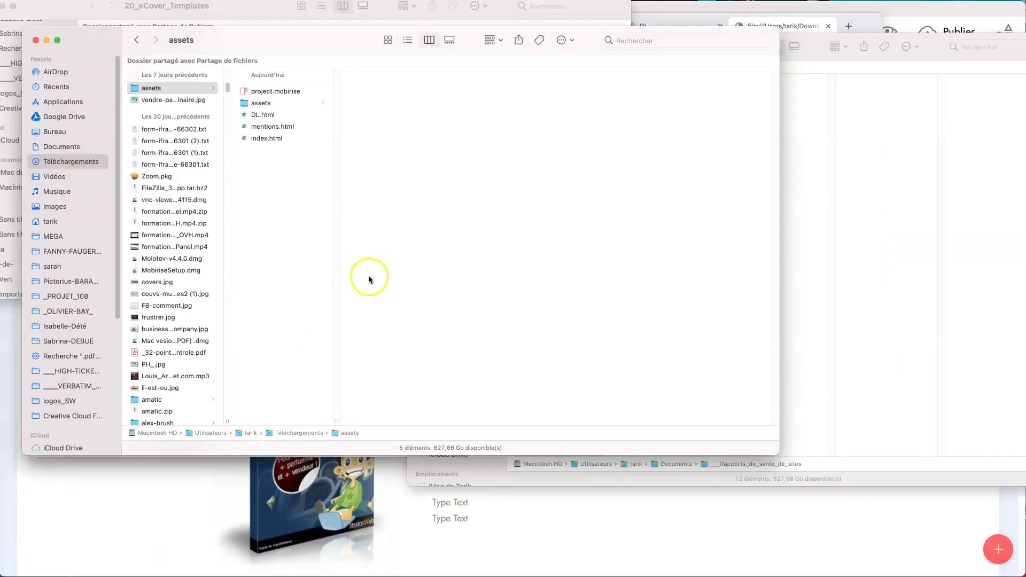
{"action": "left_click", "coordinate": [270, 139]}
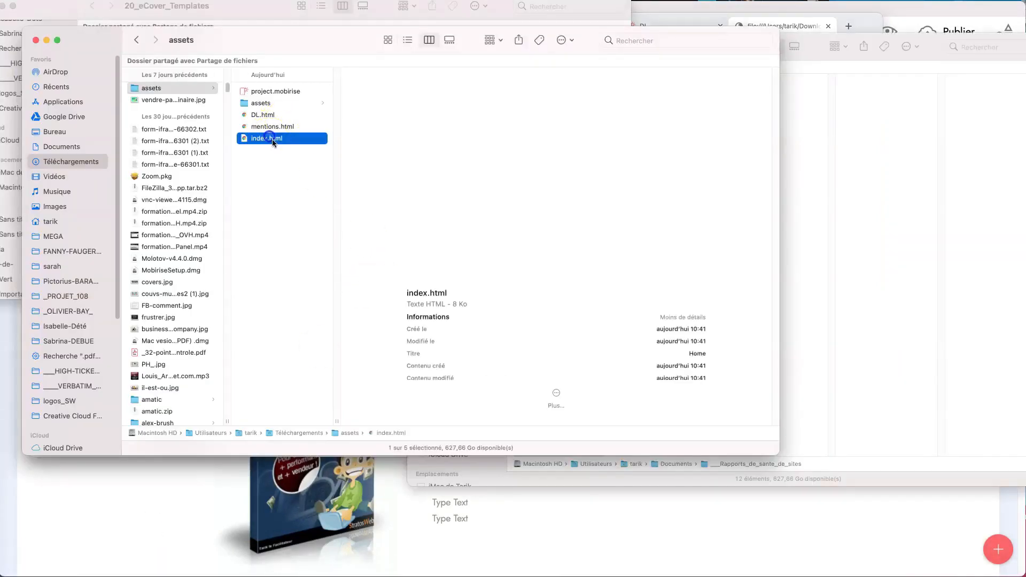
{"action": "left_click", "coordinate": [187, 481]}
Step: Switch to Chrome and open the published index.html page from the assets folder
{"action": "mouse_move", "coordinate": [52, 553]}
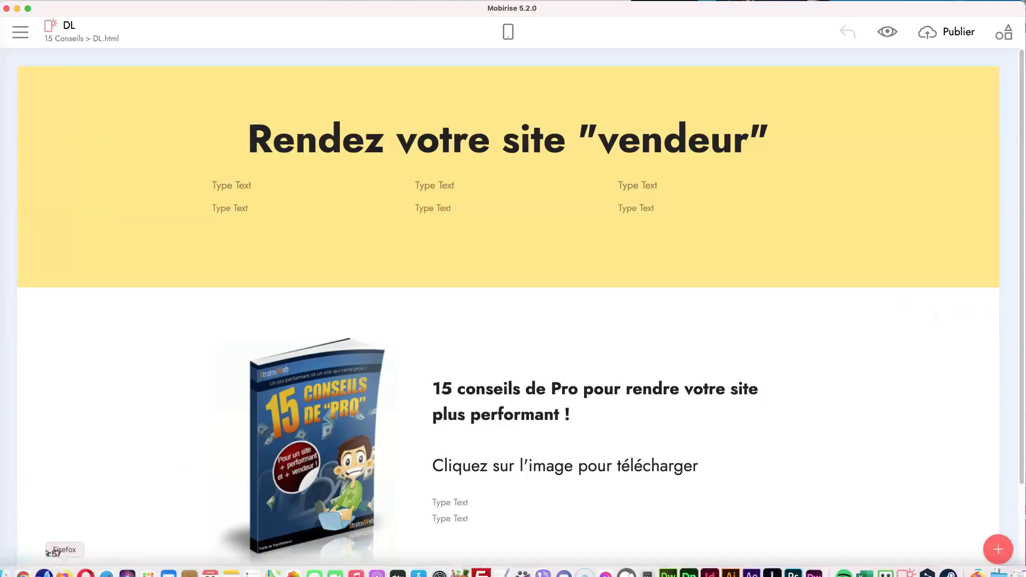
{"action": "left_click", "coordinate": [23, 573]}
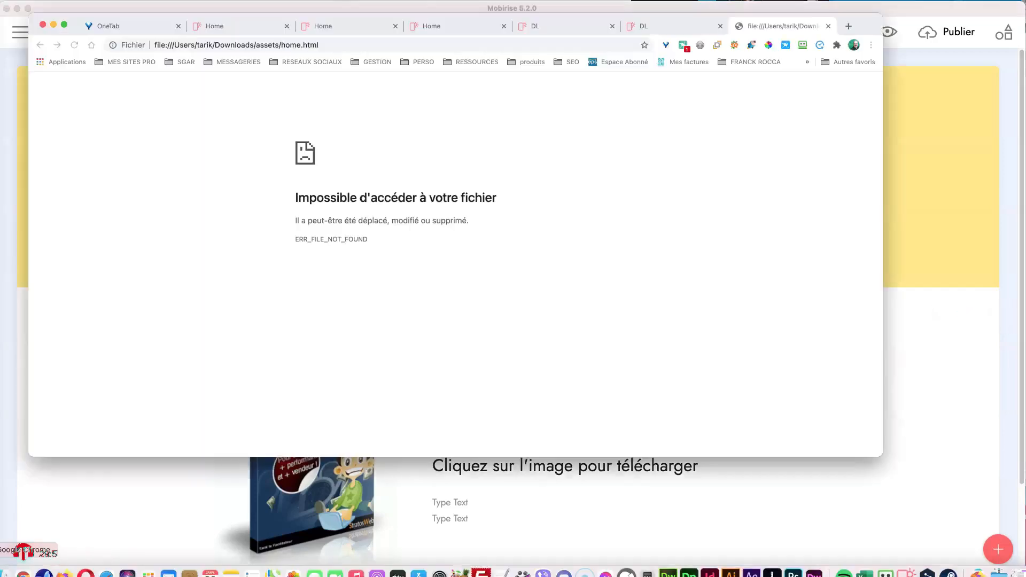
{"action": "double_click", "coordinate": [290, 45]}
{"action": "type", "text": "index"}
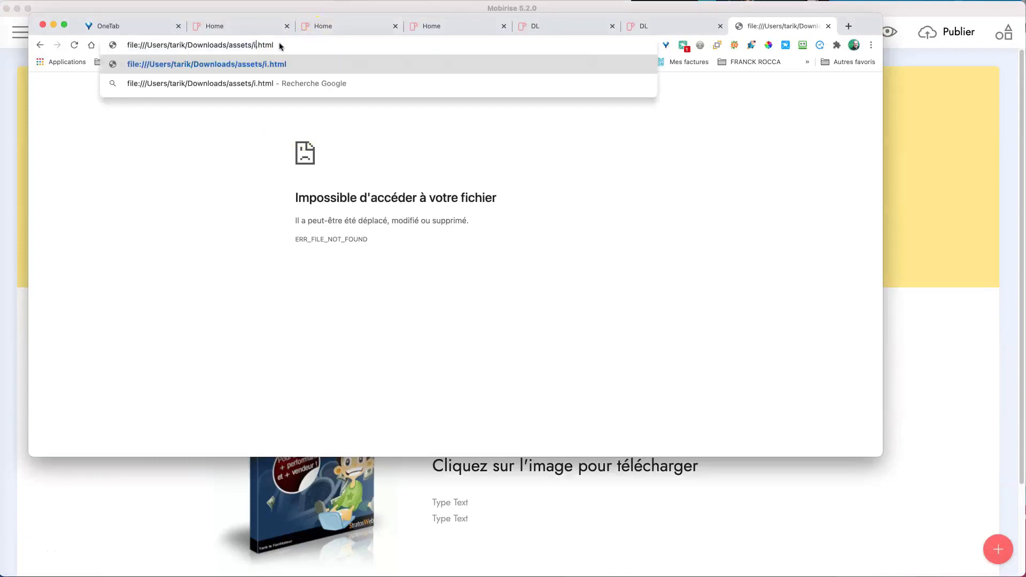
{"action": "key", "text": "Return"}
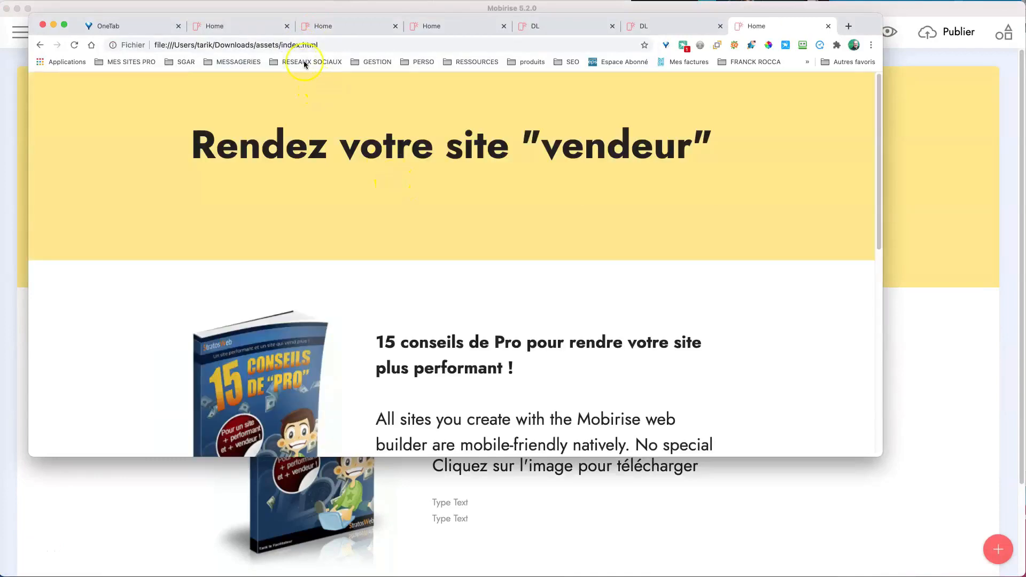
Step: Check the published mentions.html and DL.html pages from the assets folder in the browser
{"action": "double_click", "coordinate": [287, 46]}
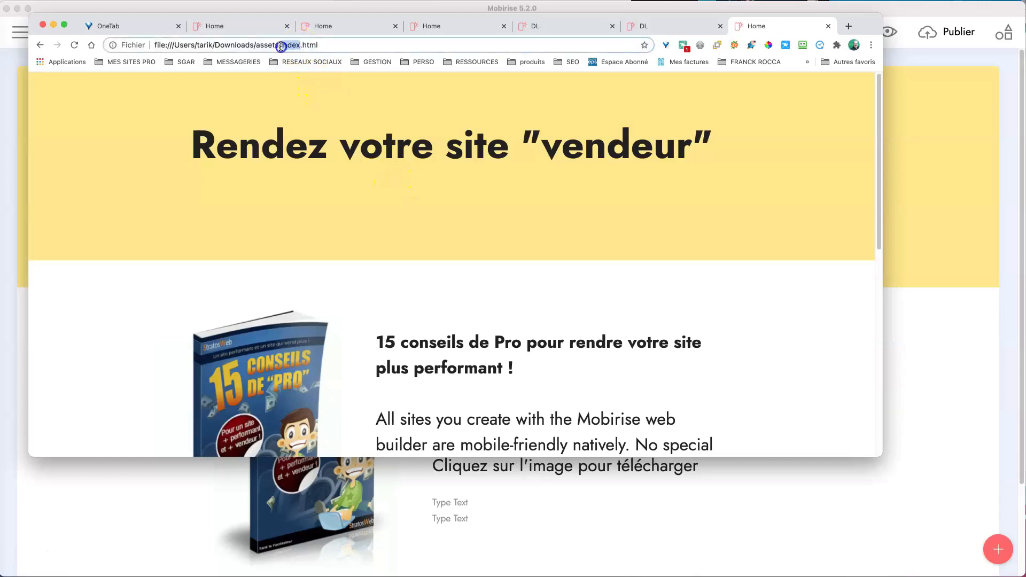
{"action": "type", "text": "mentions"}
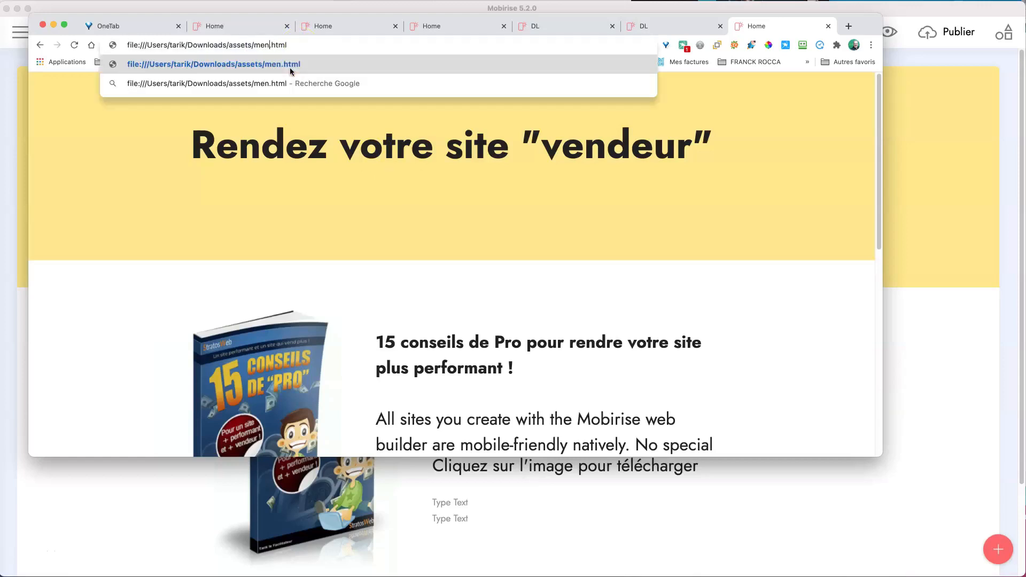
{"action": "left_click", "coordinate": [290, 65]}
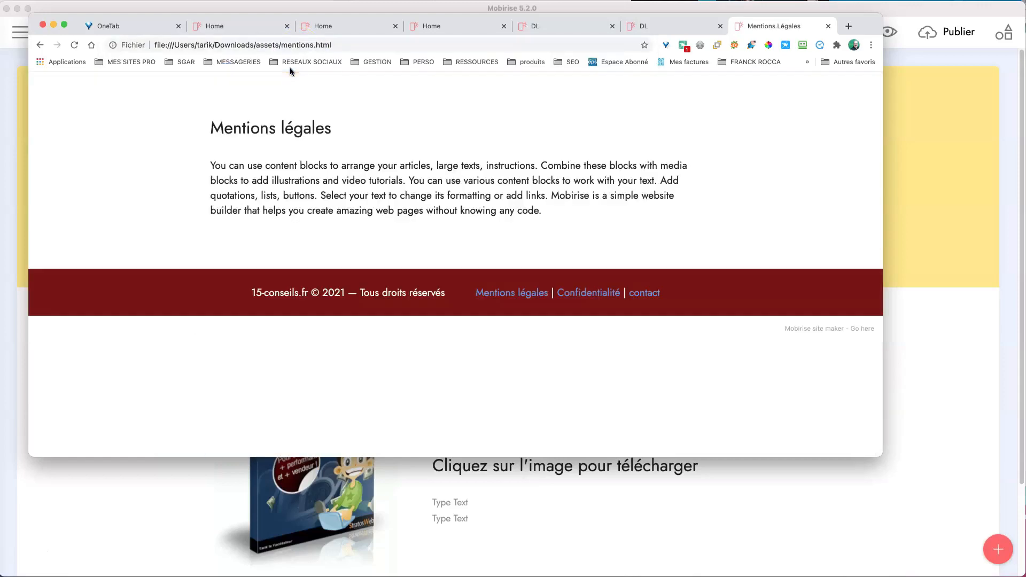
{"action": "left_click", "coordinate": [306, 45]}
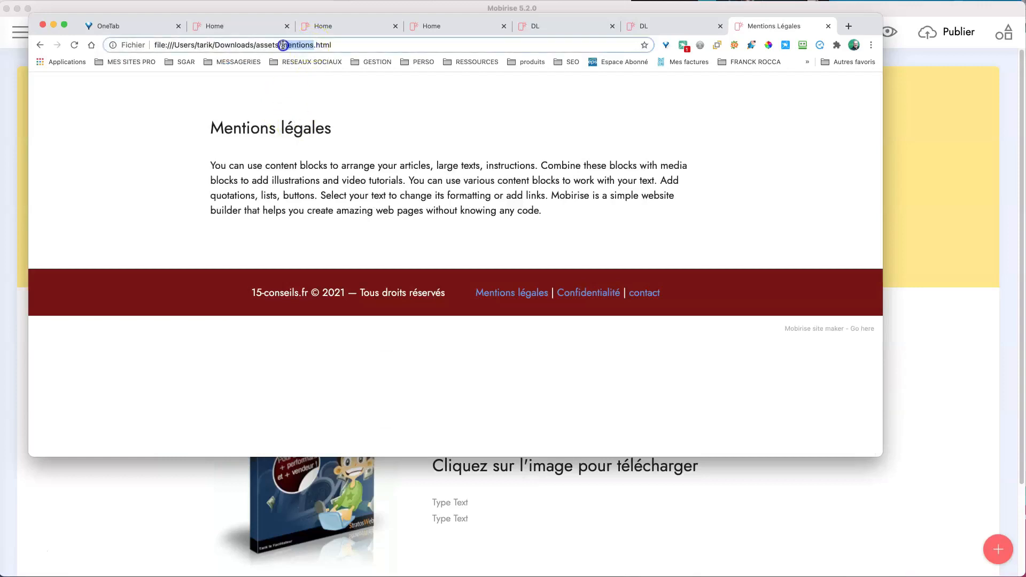
{"action": "type", "text": "DL"}
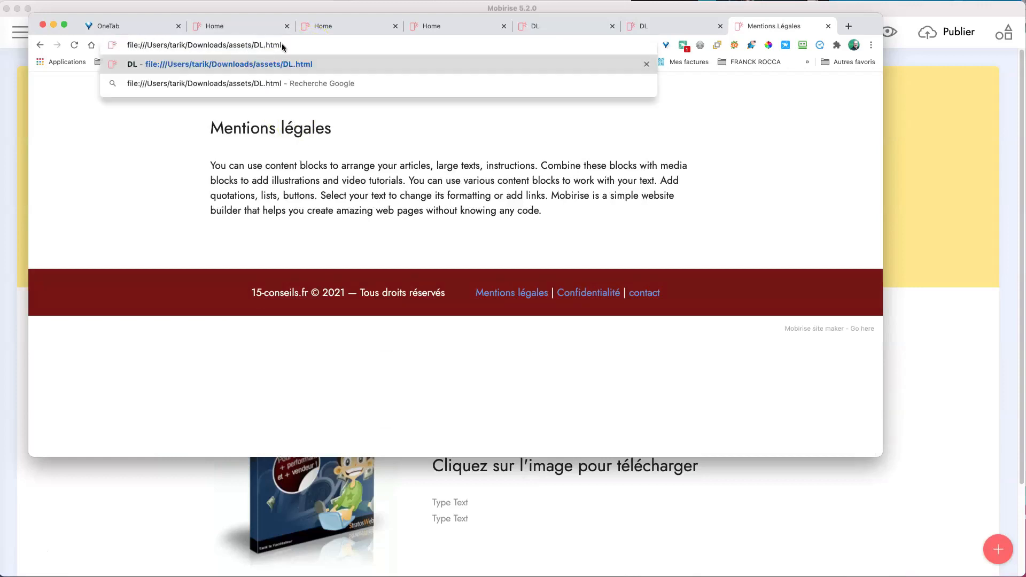
{"action": "key", "text": "Return"}
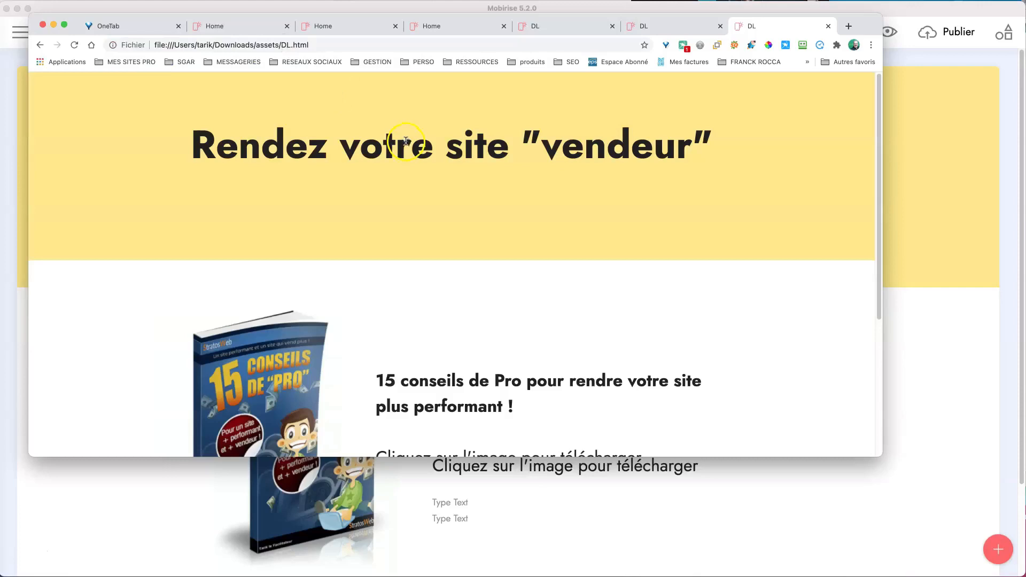
{"action": "left_click", "coordinate": [29, 559]}
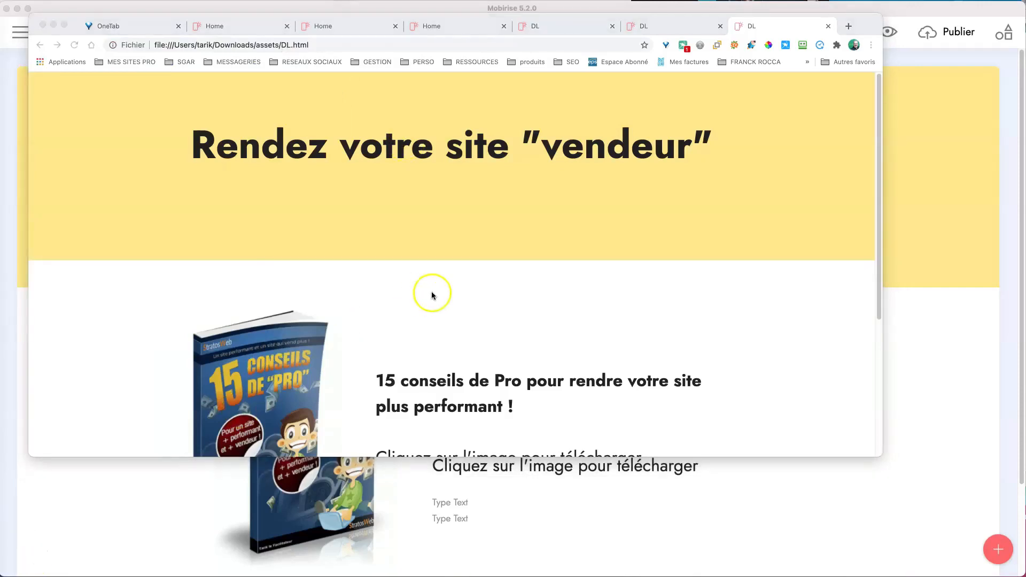
{"action": "left_click", "coordinate": [163, 46]}
{"action": "left_click", "coordinate": [160, 46]}
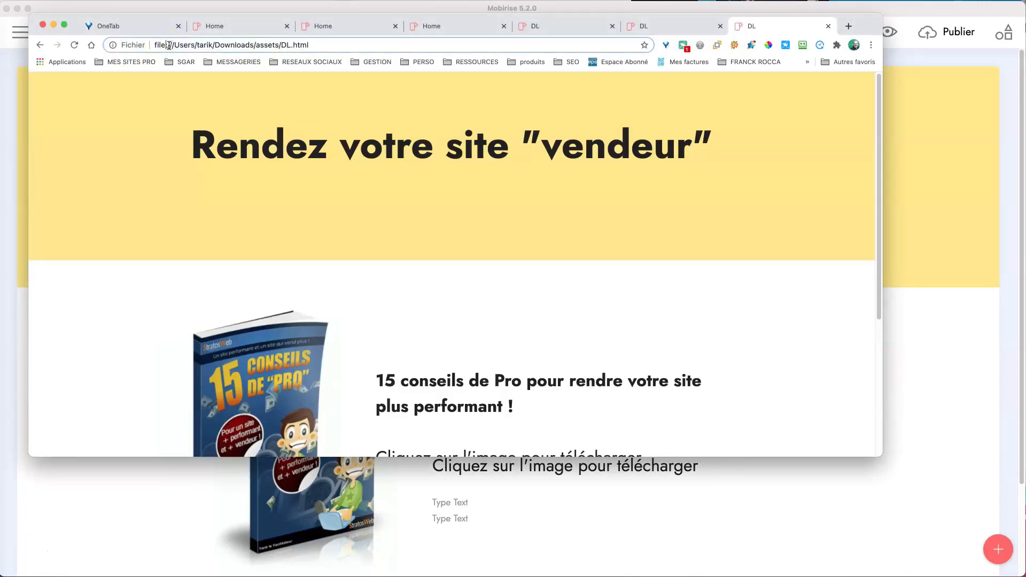
Step: Open FileZilla, move its window aside and connect to the saved th-conseils.fr site from the site manager
{"action": "mouse_move", "coordinate": [53, 553]}
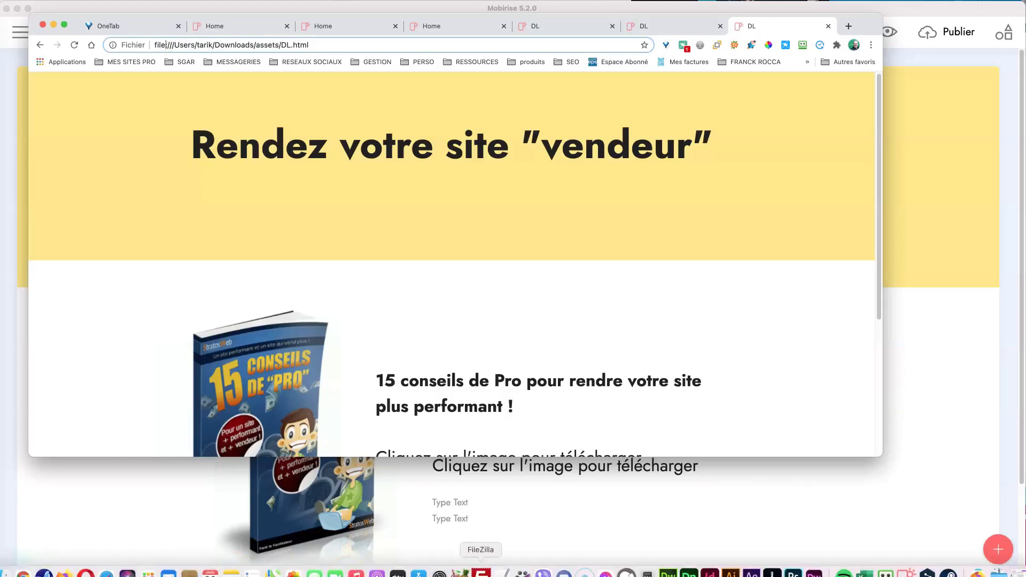
{"action": "left_click", "coordinate": [481, 571]}
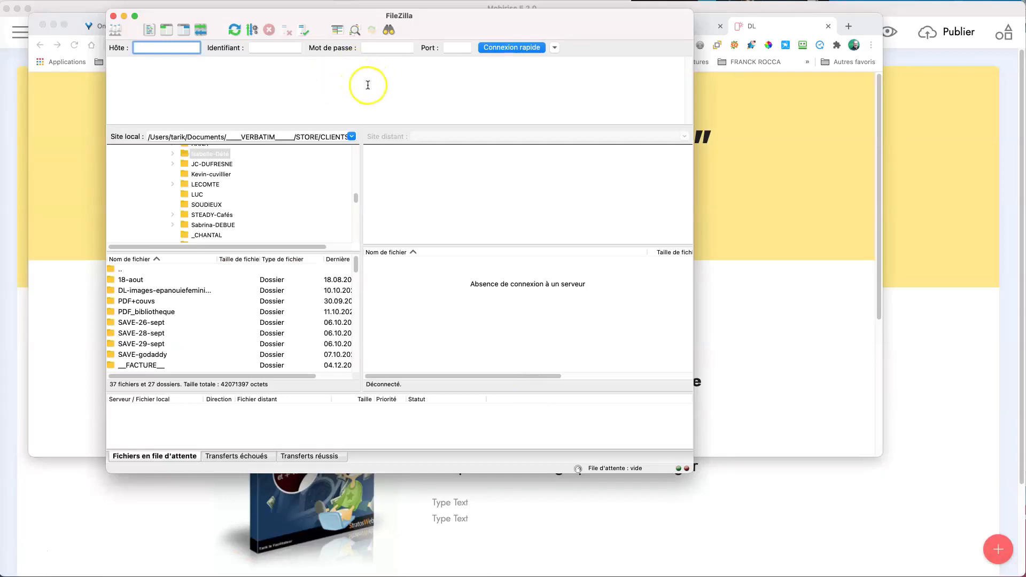
{"action": "left_click_drag", "start_coordinate": [443, 21], "coordinate": [678, 44]}
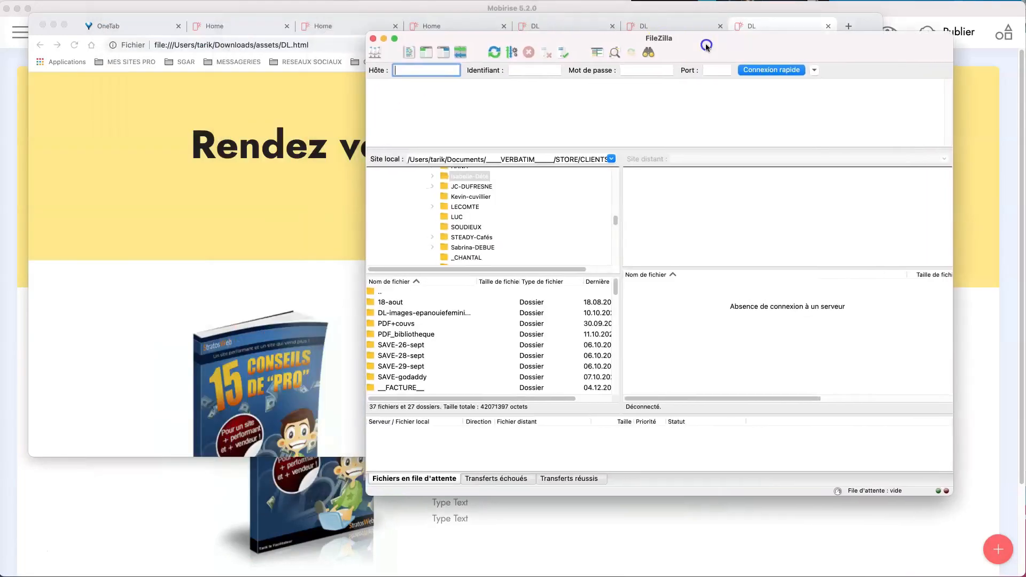
{"action": "left_click", "coordinate": [379, 55]}
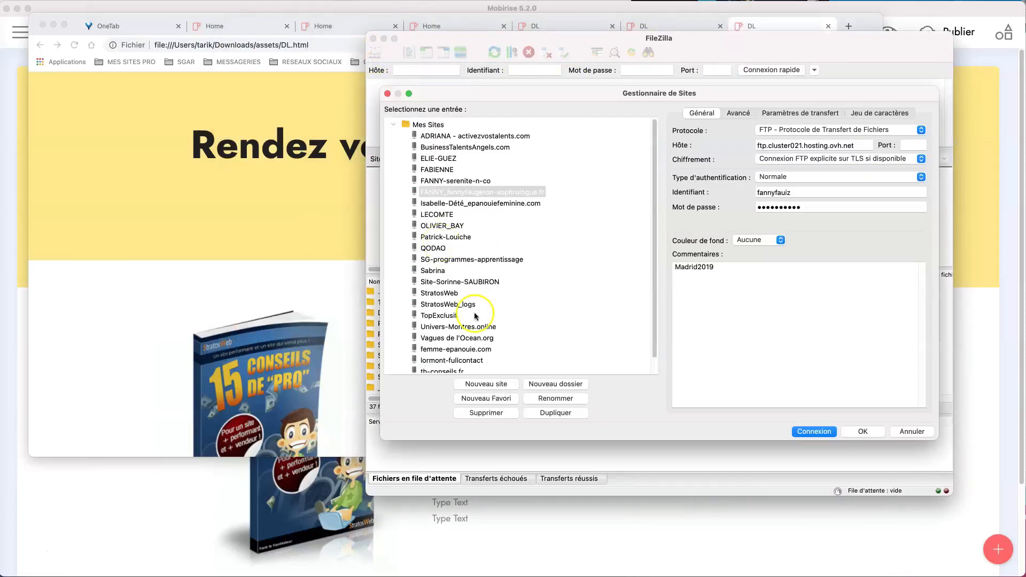
{"action": "scroll", "coordinate": [460, 316], "scroll_direction": "down", "scroll_amount": 1}
{"action": "left_click", "coordinate": [445, 356]}
{"action": "double_click", "coordinate": [446, 356]}
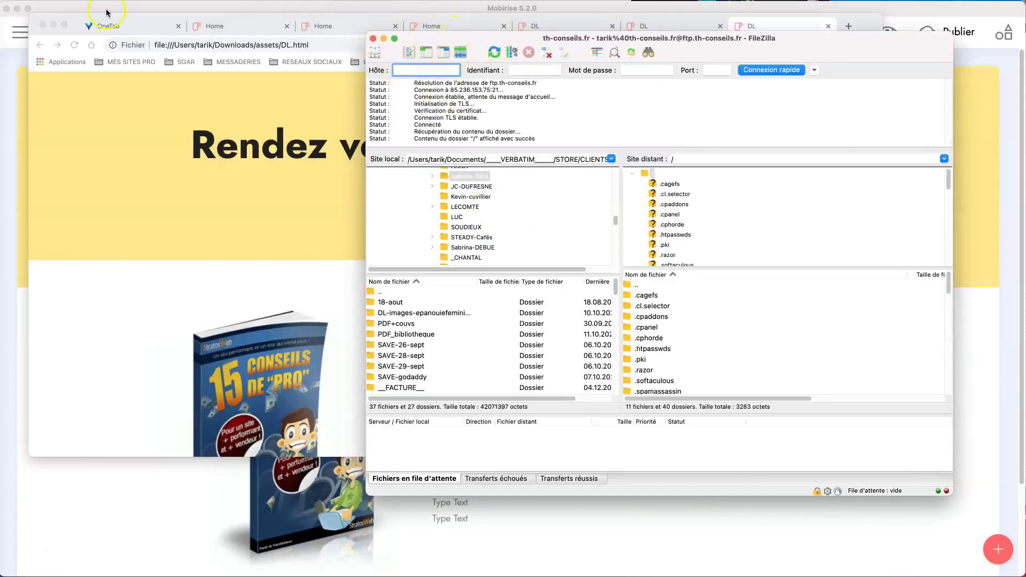
Step: View FileZilla's version information and close it
{"action": "left_click", "coordinate": [21, 1]}
{"action": "left_click", "coordinate": [32, 4]}
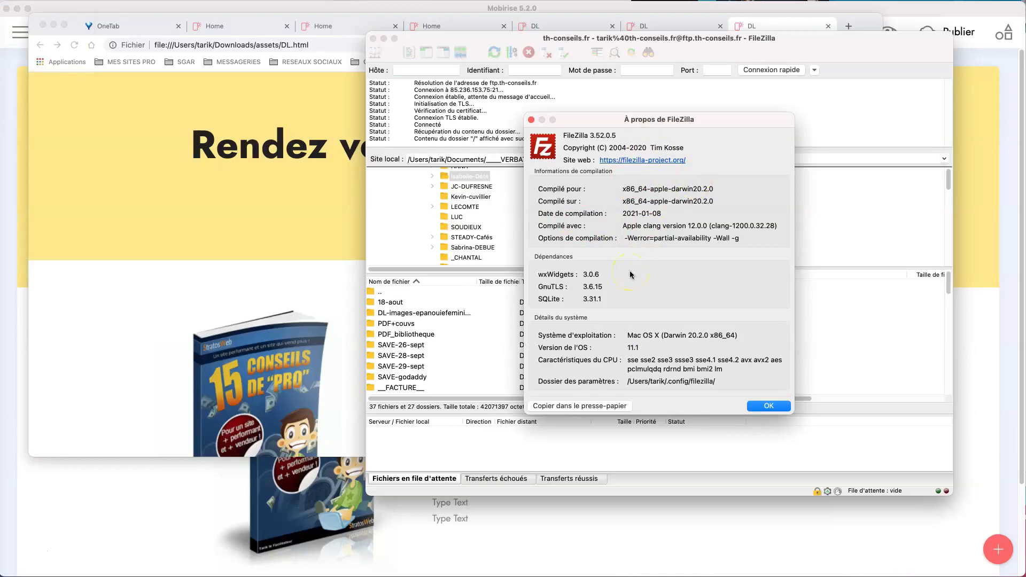
{"action": "left_click", "coordinate": [768, 407]}
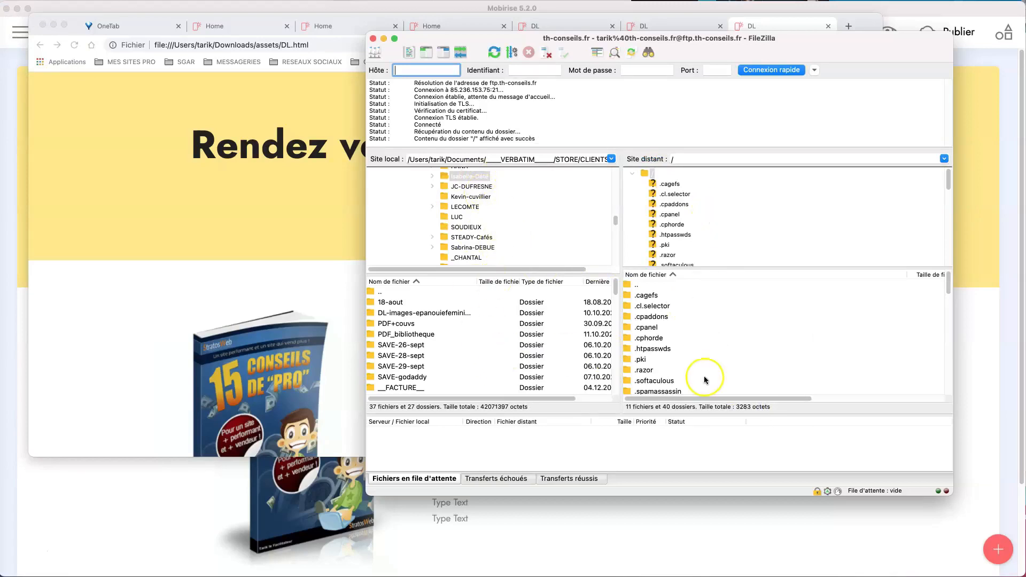
Step: Open the public_html folder on the remote server
{"action": "scroll", "coordinate": [704, 379], "scroll_direction": "down", "scroll_amount": 5}
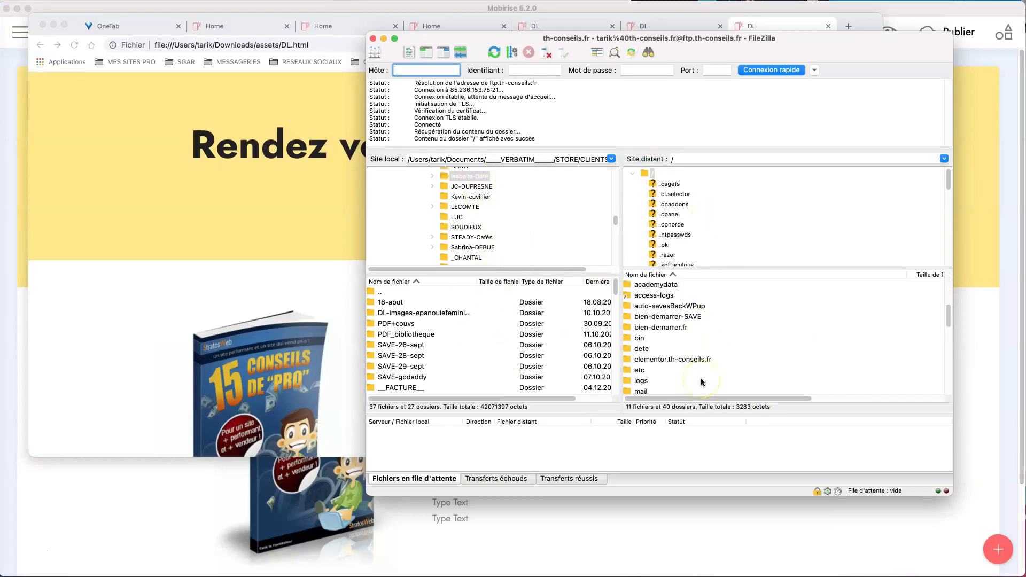
{"action": "scroll", "coordinate": [703, 382], "scroll_direction": "down", "scroll_amount": 1}
{"action": "scroll", "coordinate": [702, 382], "scroll_direction": "down", "scroll_amount": 2}
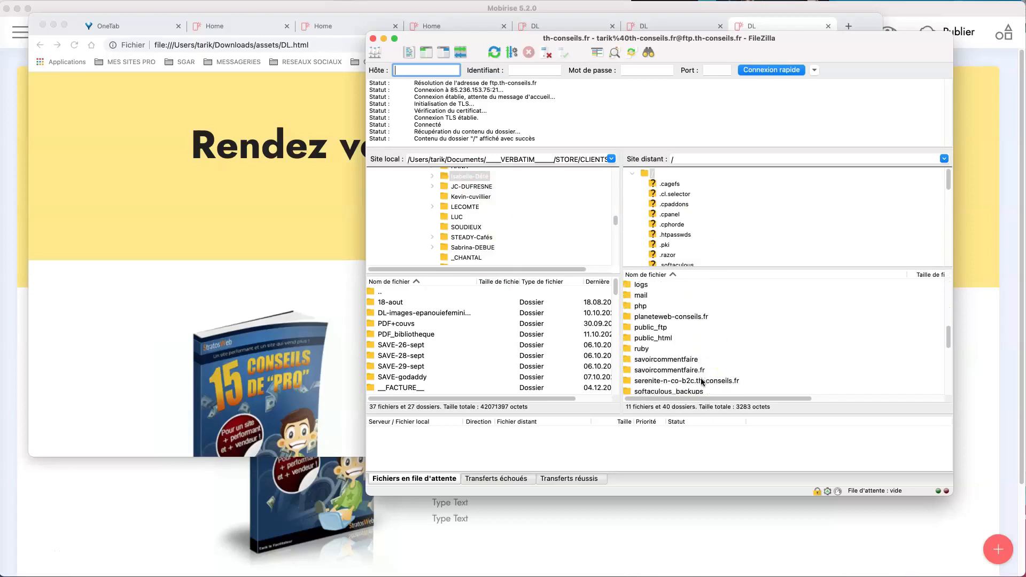
{"action": "double_click", "coordinate": [632, 336]}
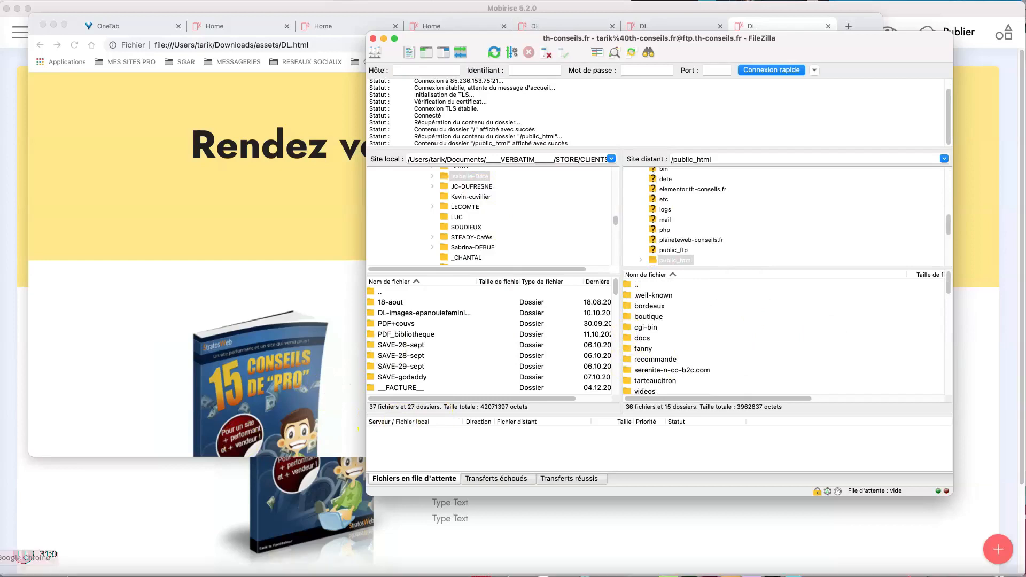
Step: Switch to Finder and rename the published assets folder in Téléchargements as site
{"action": "left_click", "coordinate": [4, 573]}
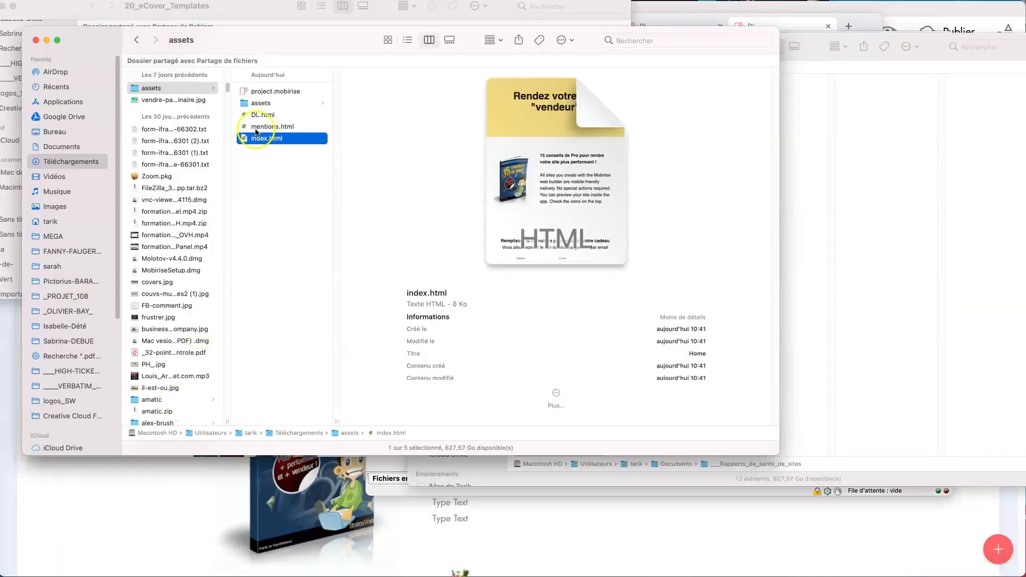
{"action": "left_click", "coordinate": [160, 88]}
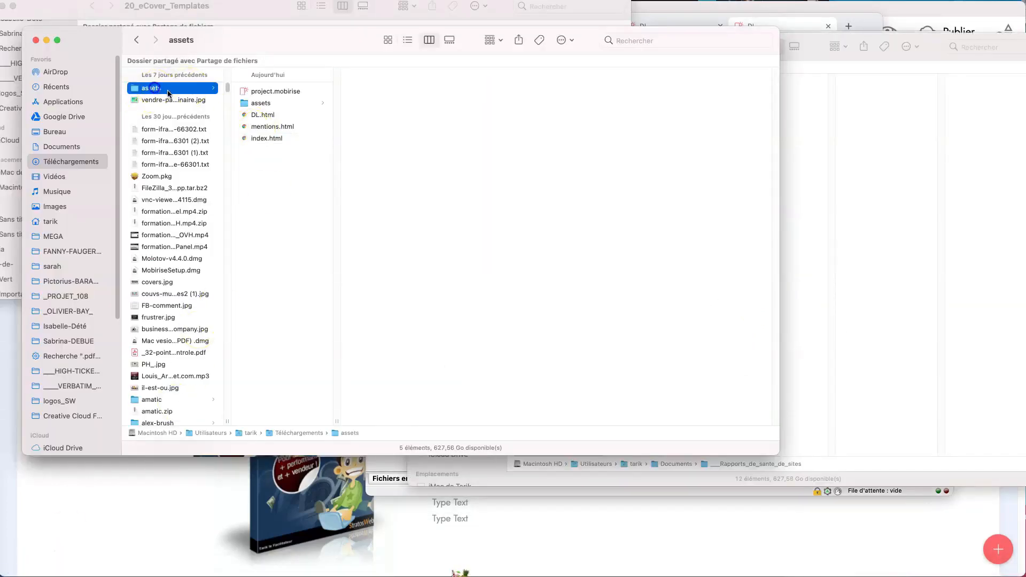
{"action": "left_click", "coordinate": [156, 88]}
{"action": "key", "text": "Return"}
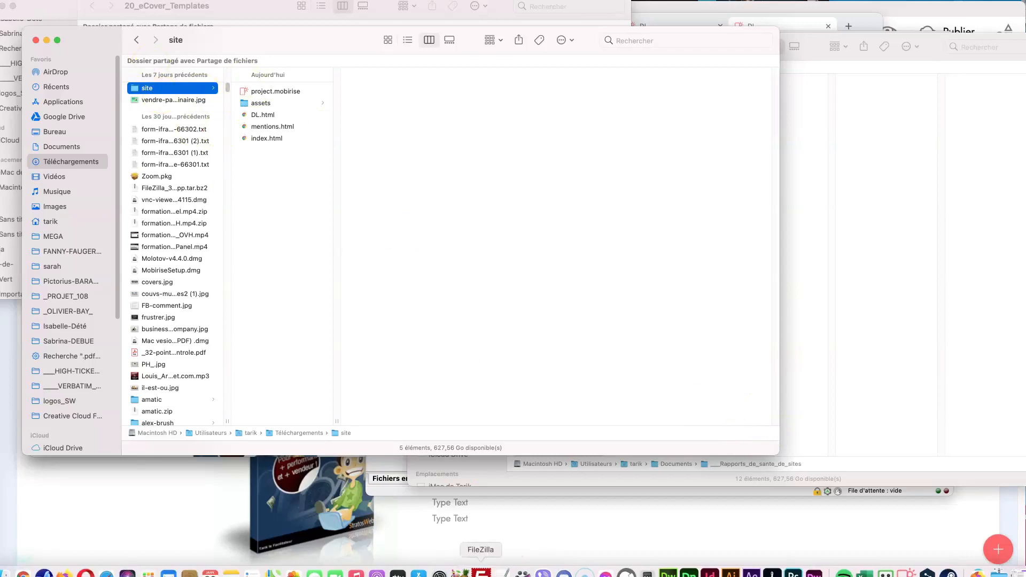
Step: Switch to FileZilla and upload the local site folder from Finder into public_html on the remote server
{"action": "left_click", "coordinate": [481, 572]}
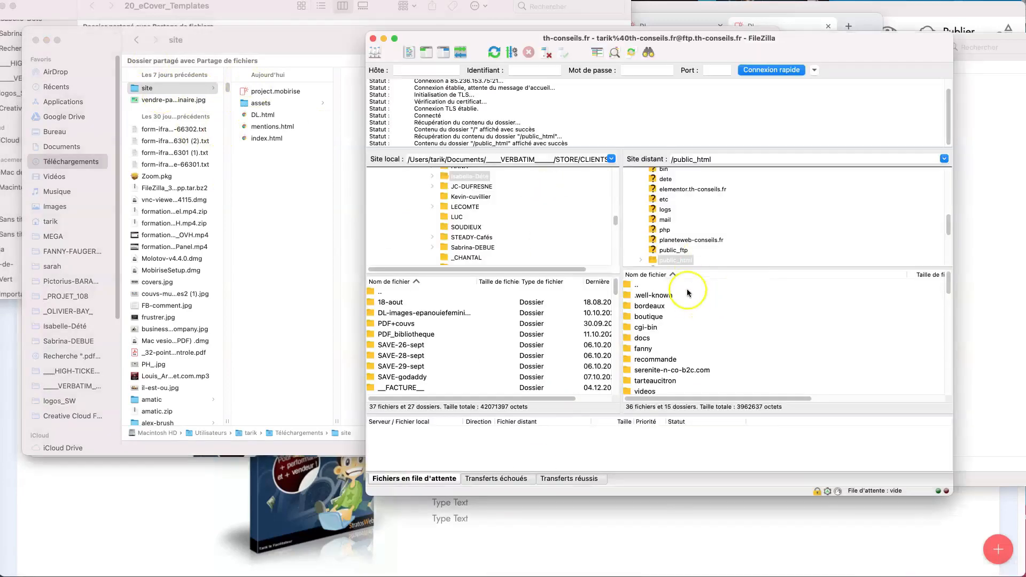
{"action": "scroll", "coordinate": [719, 351], "scroll_direction": "down", "scroll_amount": 8}
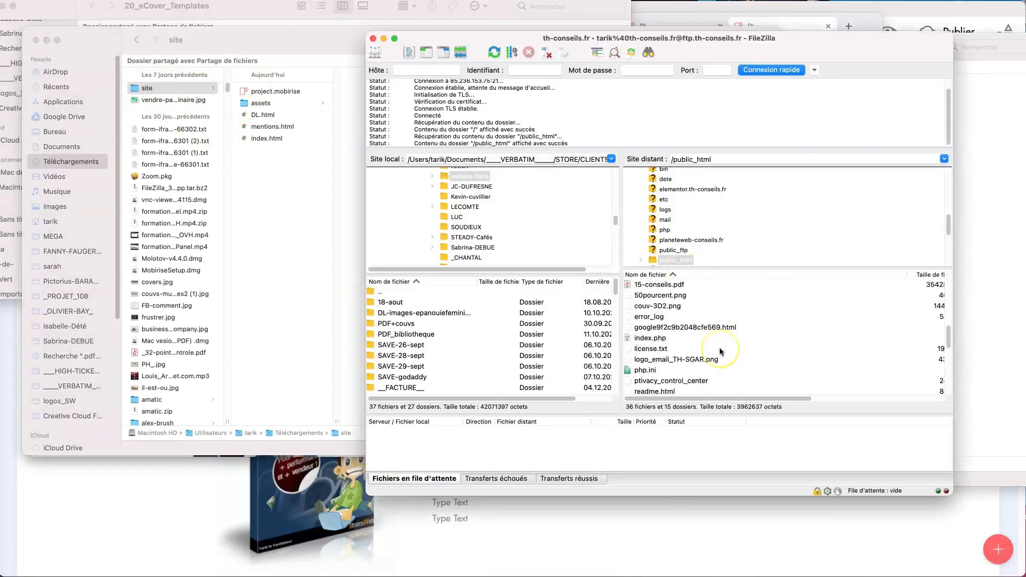
{"action": "left_click_drag", "start_coordinate": [128, 92], "coordinate": [743, 354]}
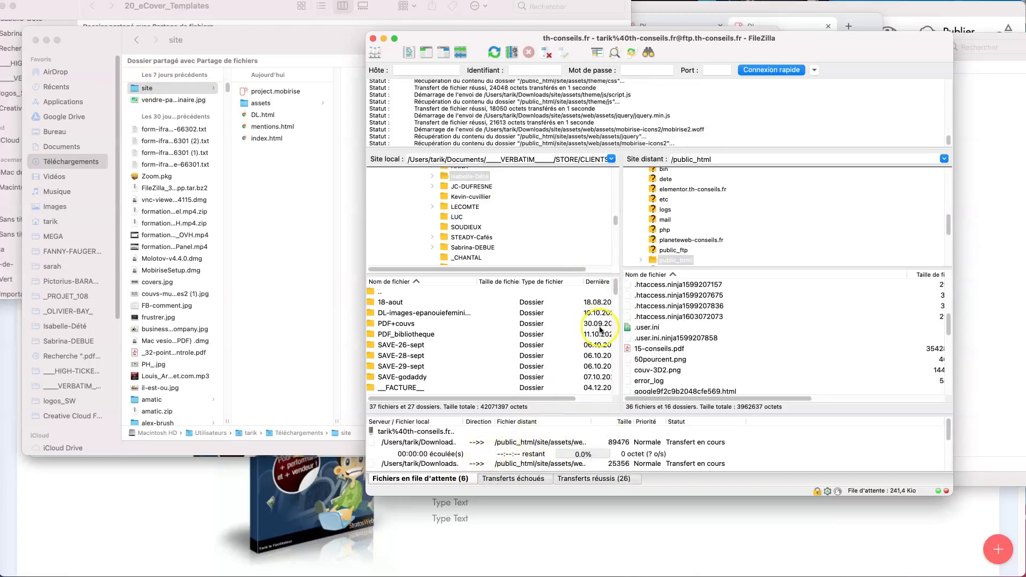
{"action": "left_click", "coordinate": [721, 158]}
{"action": "left_click_drag", "start_coordinate": [696, 40], "coordinate": [744, 38]}
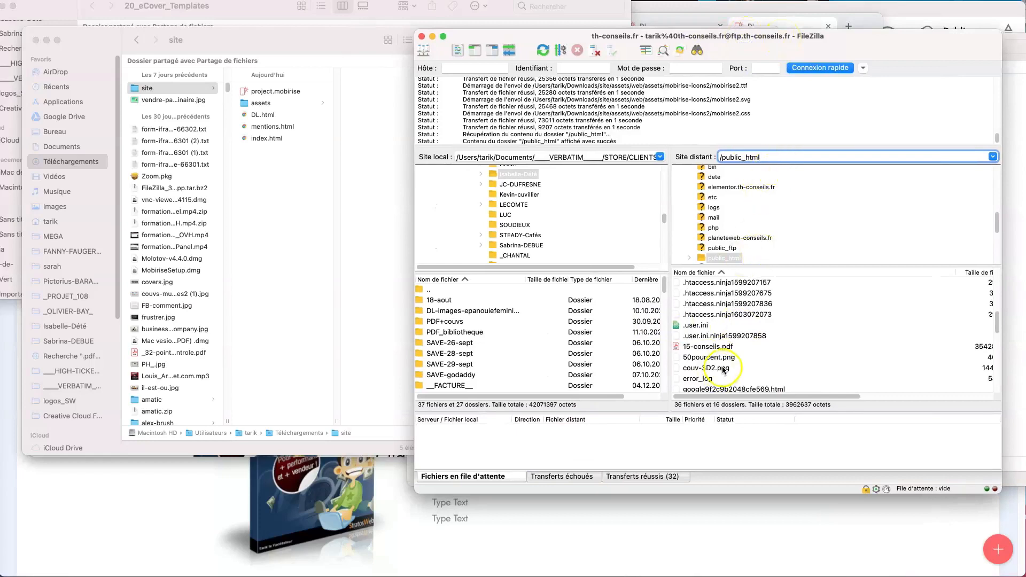
Step: Open the uploaded site folder within public_html on the remote server
{"action": "scroll", "coordinate": [719, 332], "scroll_direction": "down", "scroll_amount": 1}
{"action": "scroll", "coordinate": [716, 308], "scroll_direction": "up", "scroll_amount": 4}
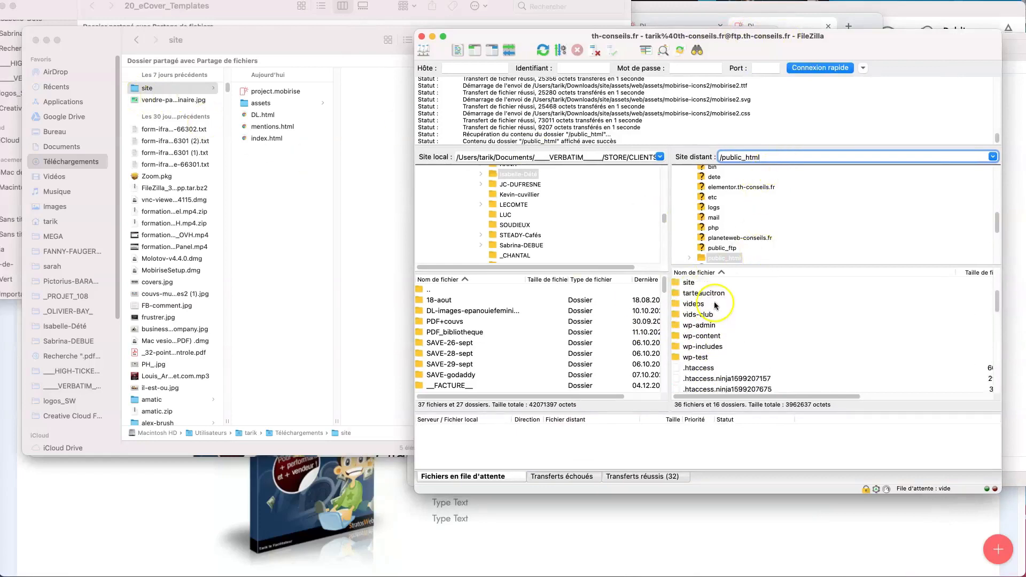
{"action": "scroll", "coordinate": [713, 310], "scroll_direction": "up", "scroll_amount": 2}
{"action": "left_click", "coordinate": [691, 305]}
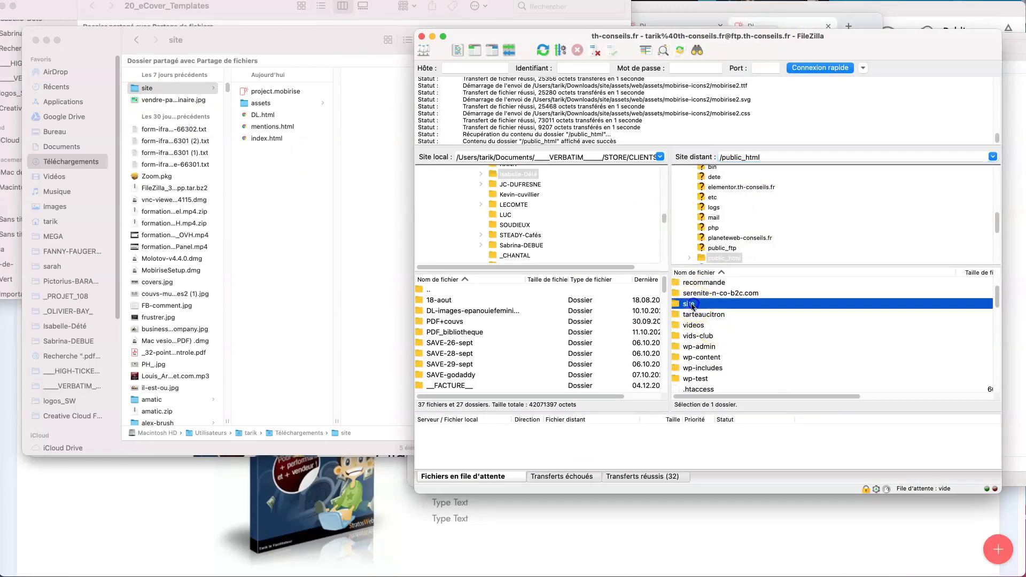
{"action": "double_click", "coordinate": [686, 304]}
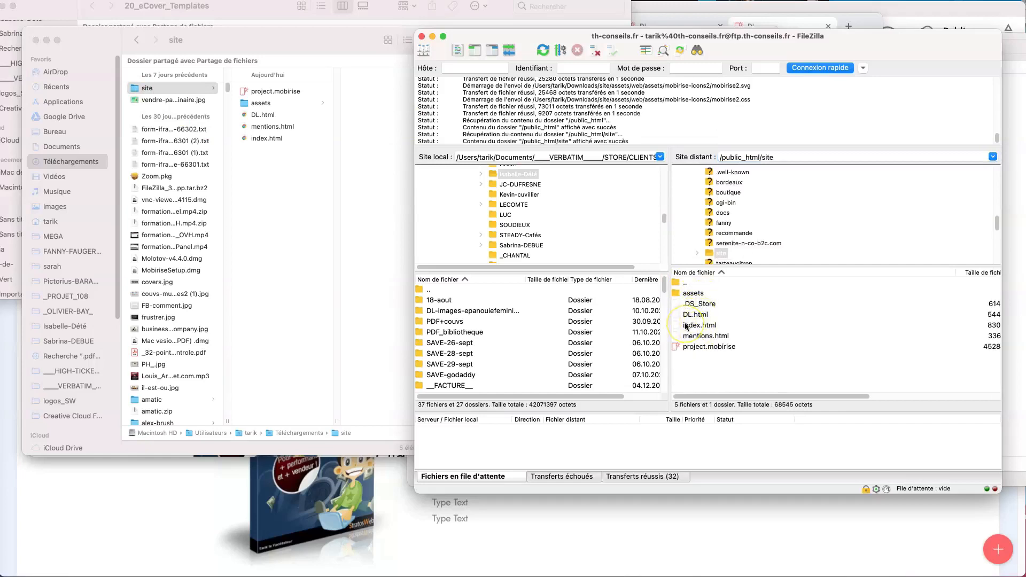
Step: Switch to the browser and load the online home page at th-conseils.fr/site/
{"action": "left_click", "coordinate": [689, 540]}
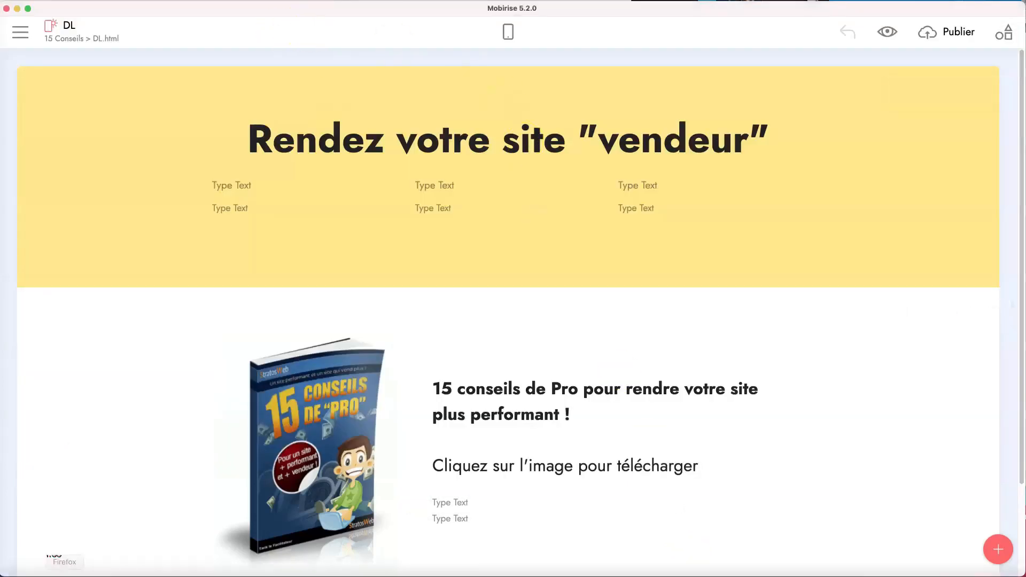
{"action": "left_click", "coordinate": [24, 559]}
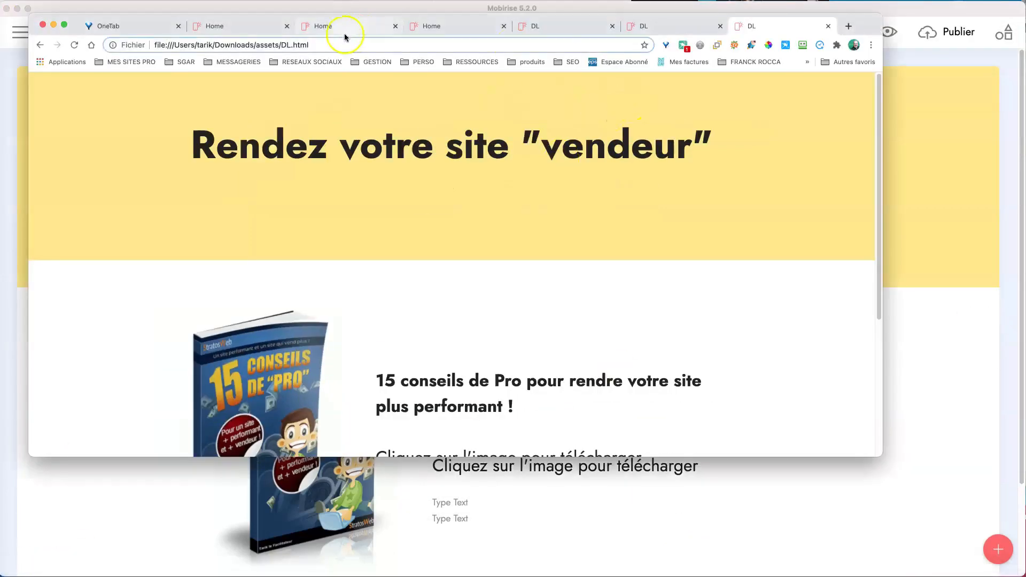
{"action": "left_click", "coordinate": [346, 43]}
{"action": "left_click_drag", "start_coordinate": [346, 44], "coordinate": [65, 34]}
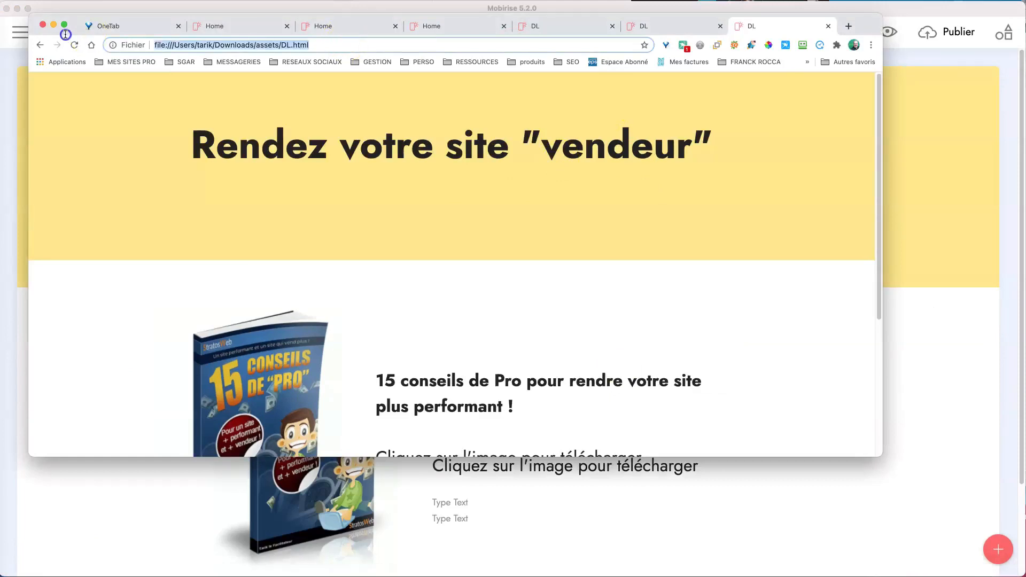
{"action": "type", "text": "th-co"}
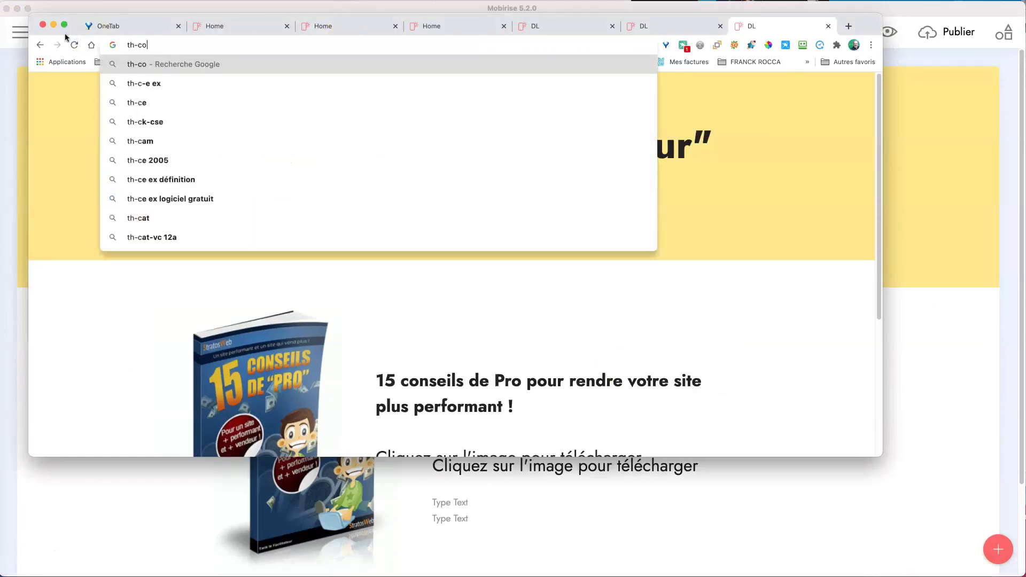
{"action": "type", "text": "nseils.fr"}
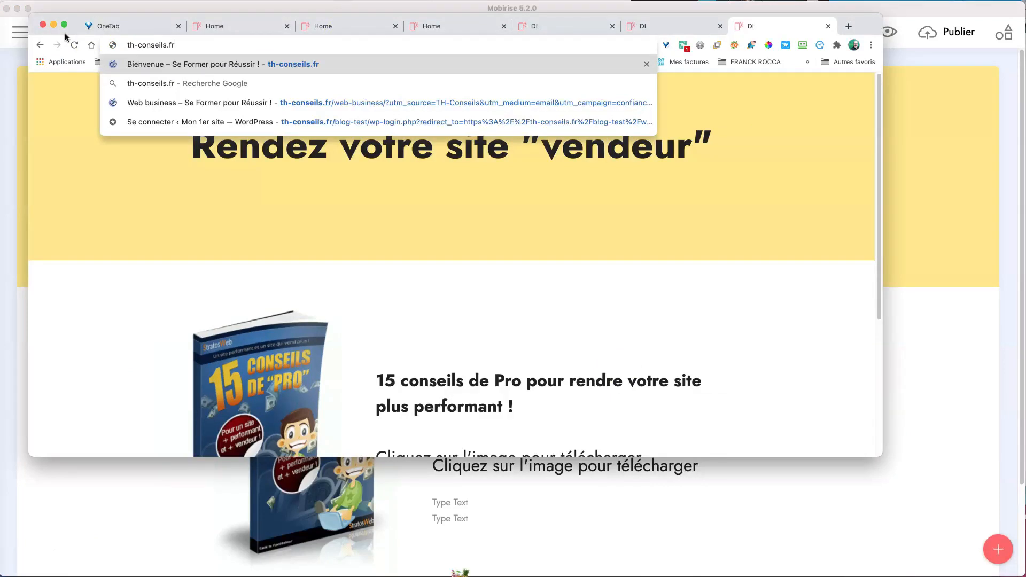
{"action": "type", "text": "/site"}
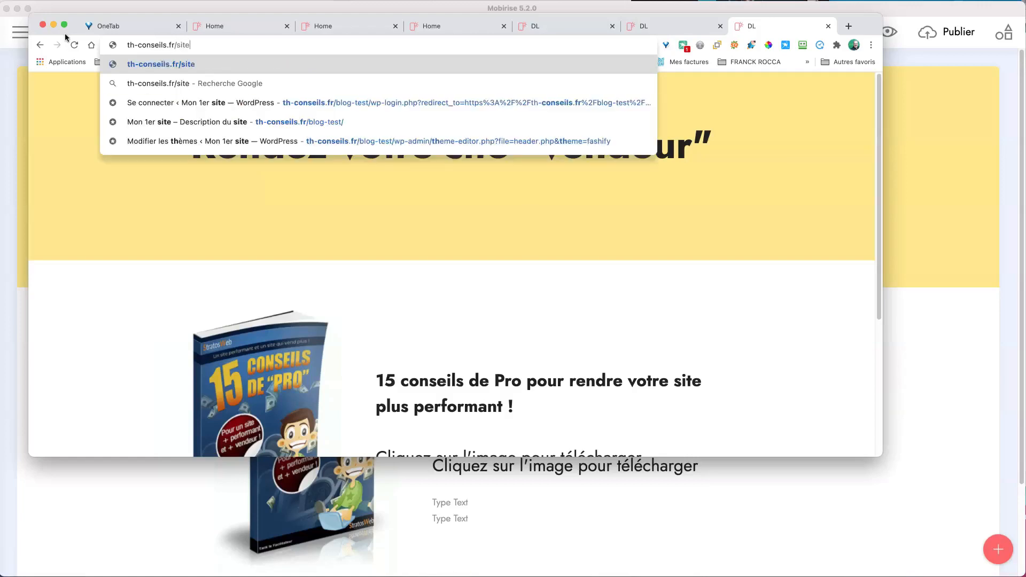
{"action": "type", "text": "/"}
{"action": "key", "text": "Return"}
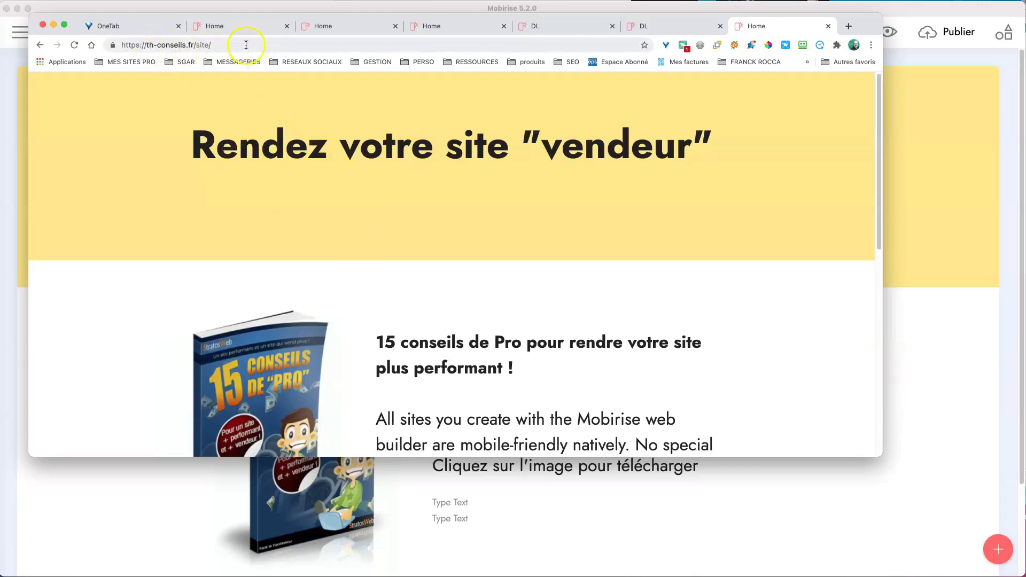
{"action": "scroll", "coordinate": [452, 255], "scroll_direction": "down", "scroll_amount": 10}
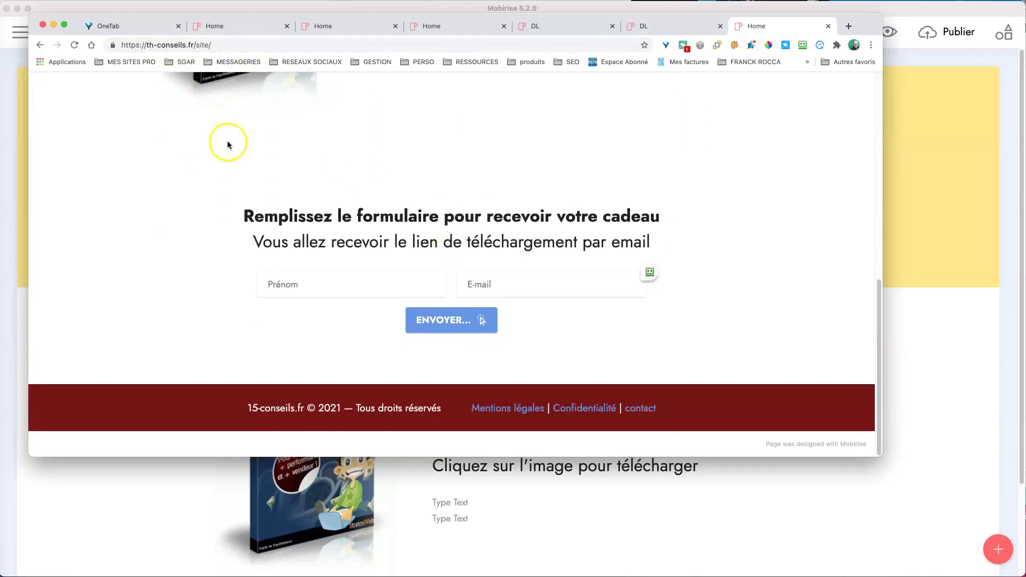
{"action": "left_click", "coordinate": [505, 409]}
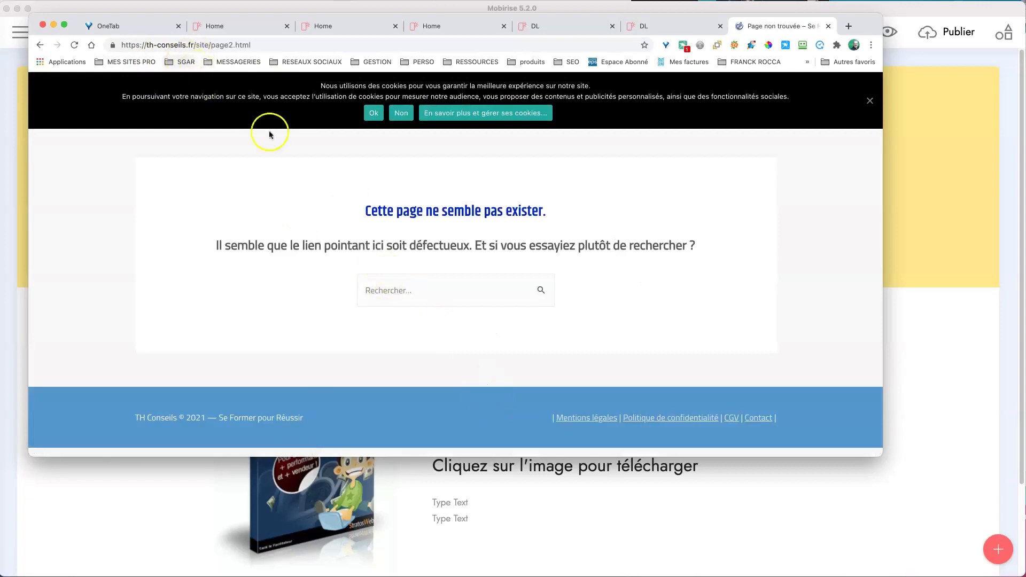
{"action": "double_click", "coordinate": [218, 45]}
{"action": "type", "text": "pmentions"}
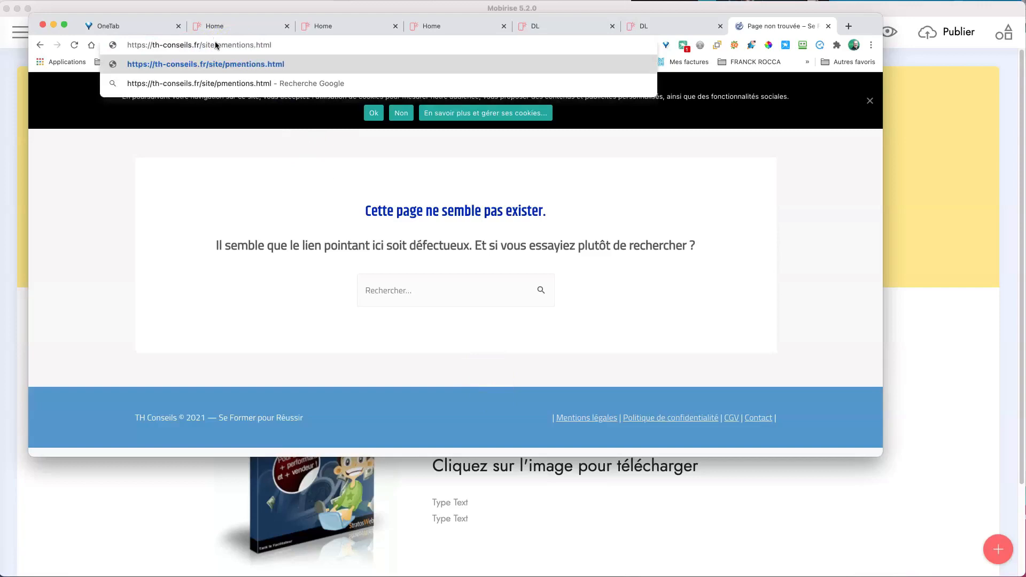
{"action": "left_click", "coordinate": [264, 69]}
{"action": "key", "text": "BackSpace"}
{"action": "key", "text": "Return"}
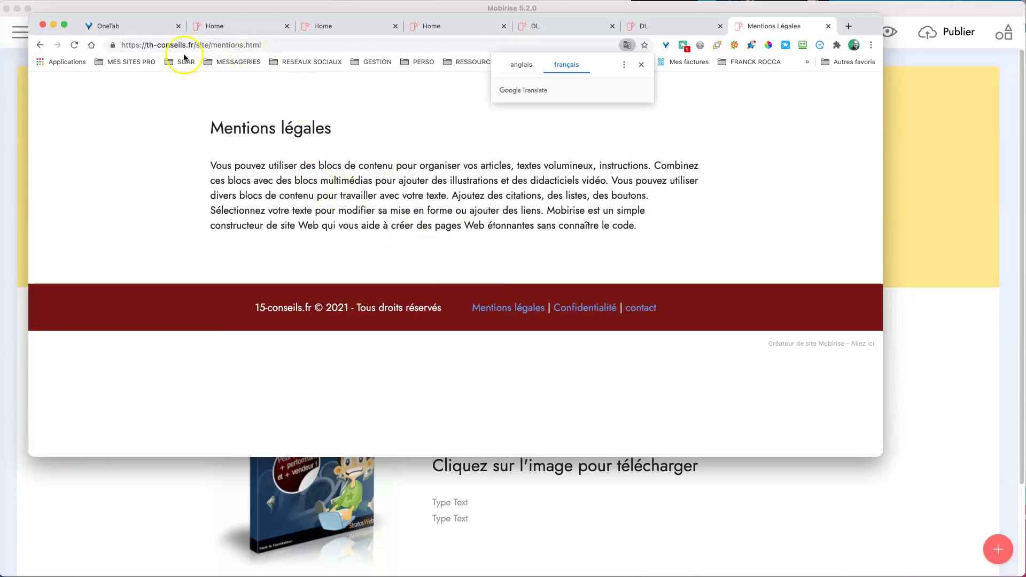
{"action": "left_click", "coordinate": [123, 45]}
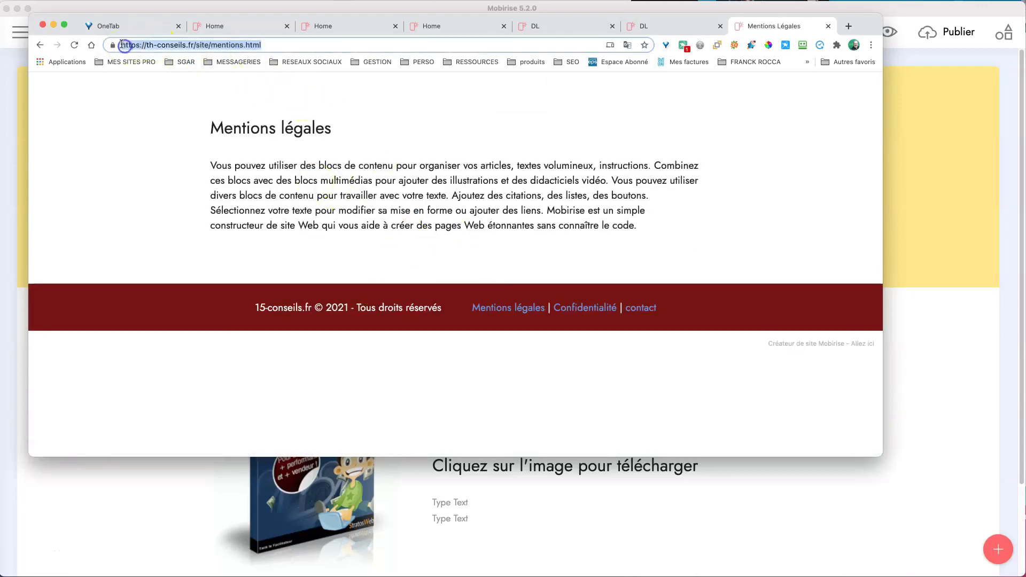
{"action": "double_click", "coordinate": [223, 44]}
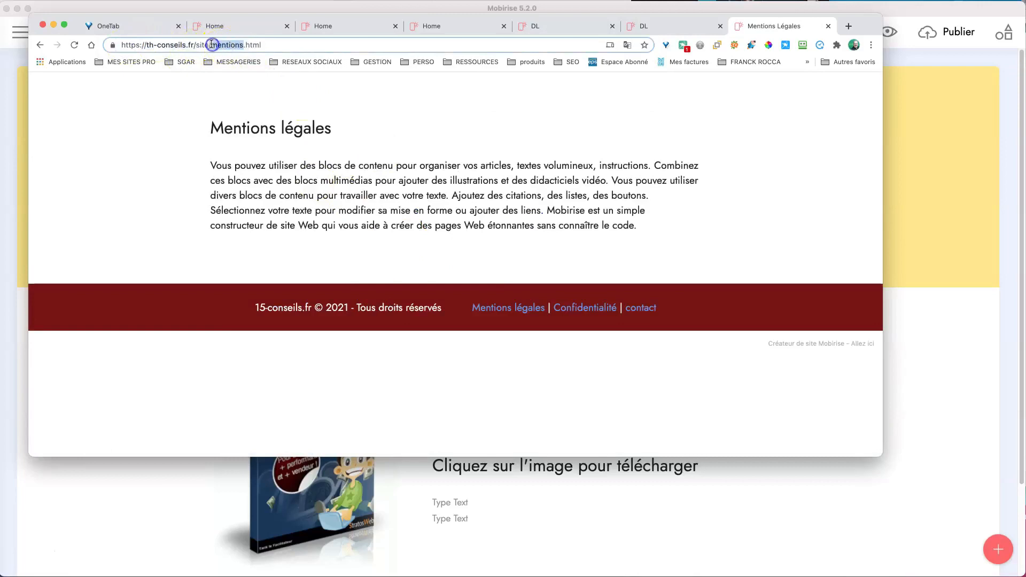
{"action": "type", "text": "D"}
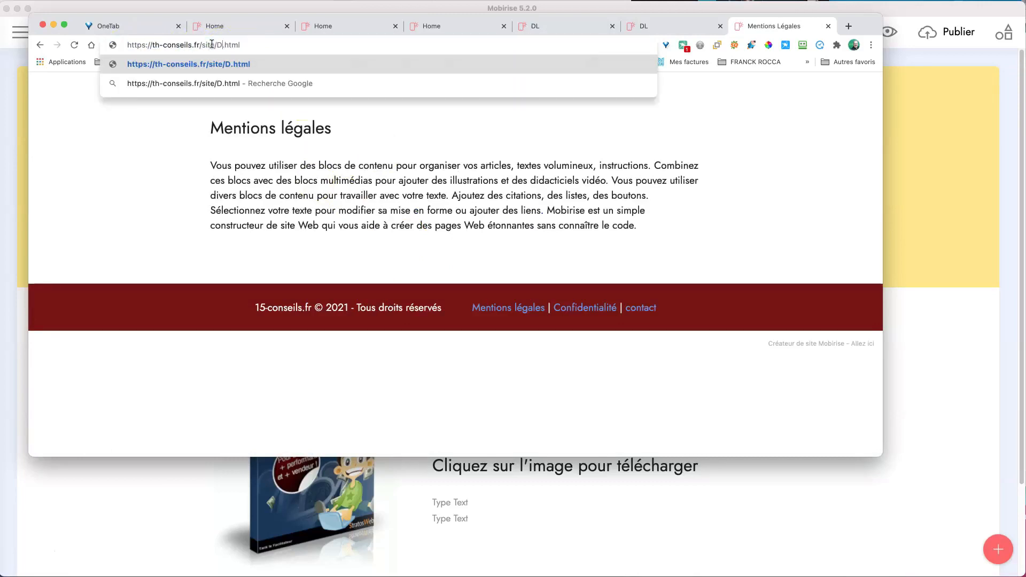
{"action": "type", "text": "L"}
{"action": "key", "text": "Return"}
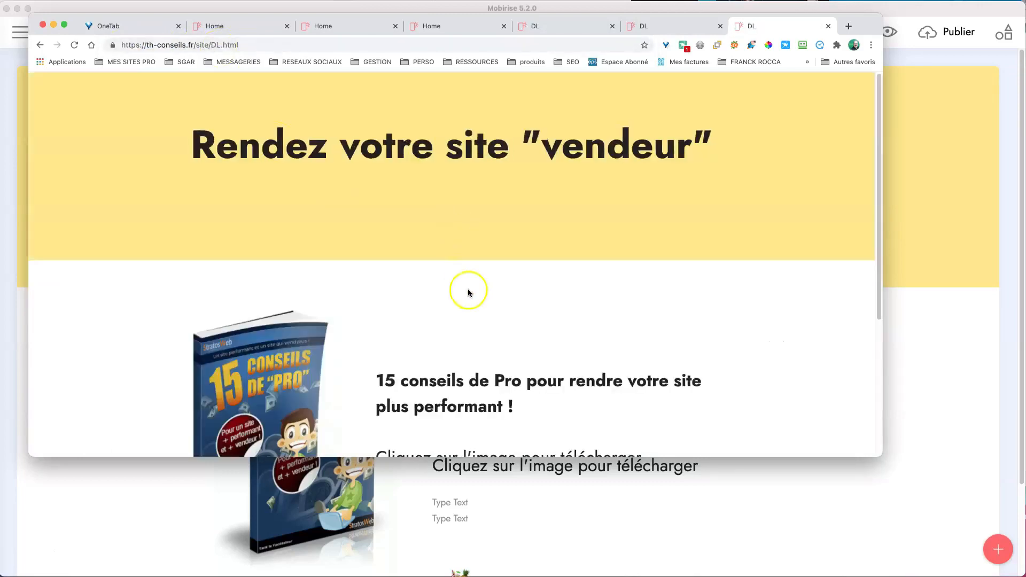
Step: Examine the online download page from its heading and linked book image down to the footer
{"action": "scroll", "coordinate": [467, 288], "scroll_direction": "down", "scroll_amount": 5}
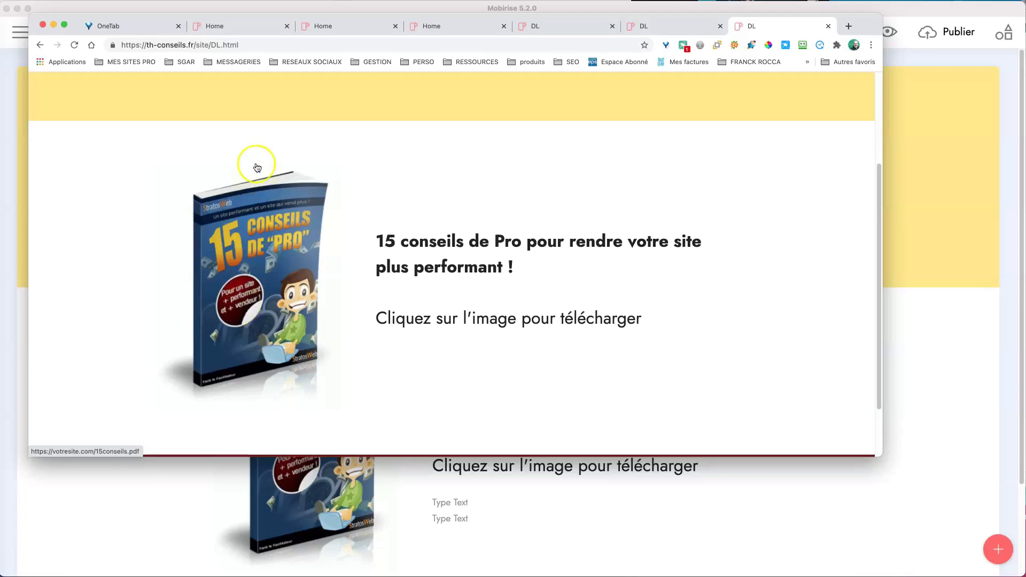
{"action": "left_click", "coordinate": [250, 45]}
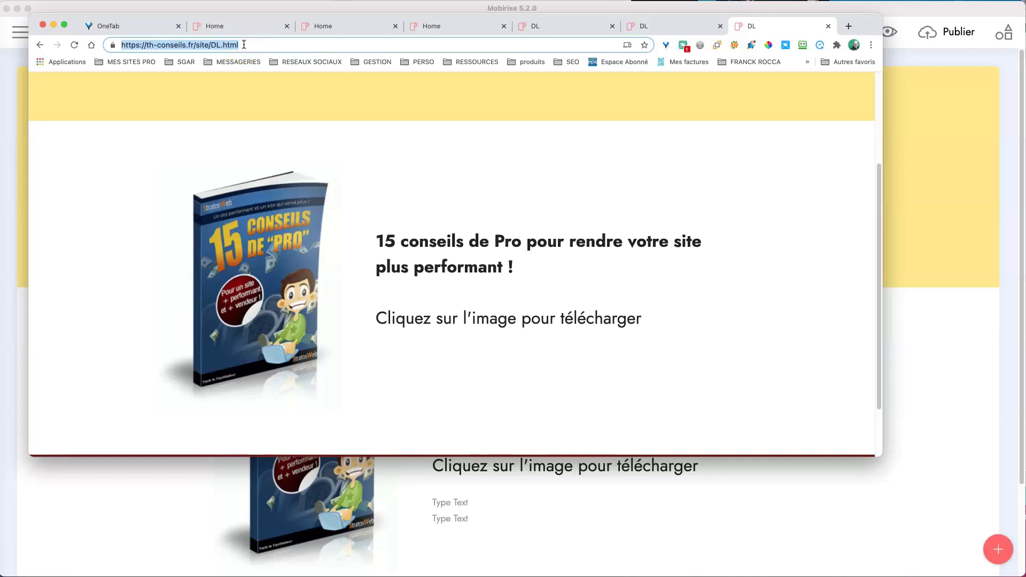
{"action": "scroll", "coordinate": [386, 209], "scroll_direction": "down", "scroll_amount": 3}
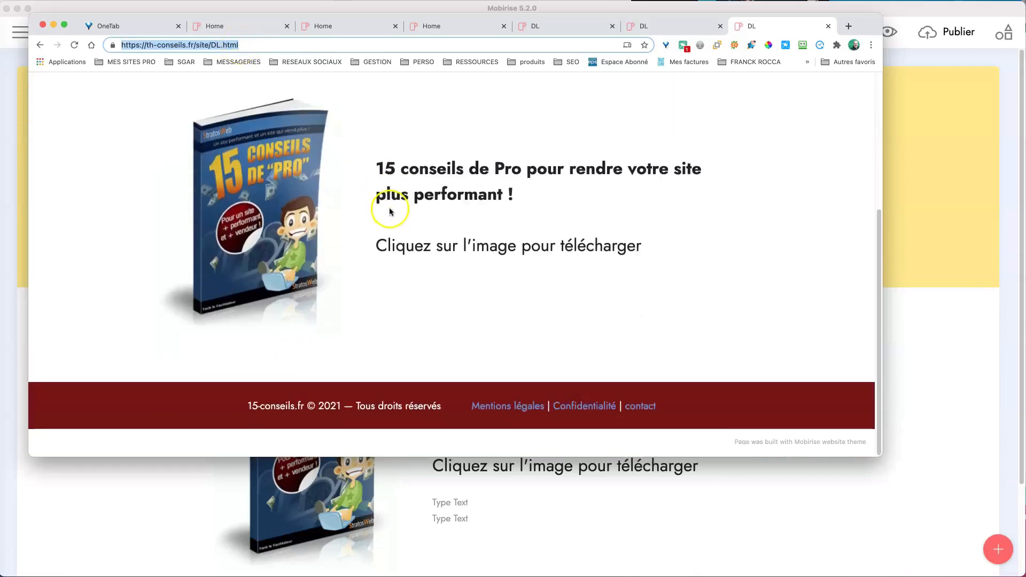
{"action": "scroll", "coordinate": [390, 208], "scroll_direction": "up", "scroll_amount": 5}
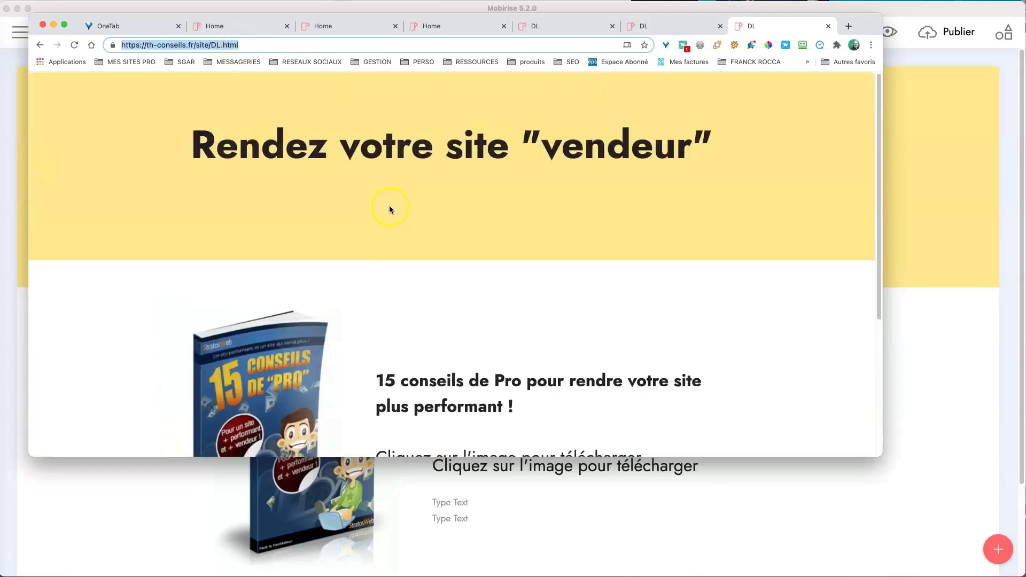
{"action": "scroll", "coordinate": [390, 208], "scroll_direction": "down", "scroll_amount": 3}
{"action": "scroll", "coordinate": [389, 209], "scroll_direction": "up", "scroll_amount": 3}
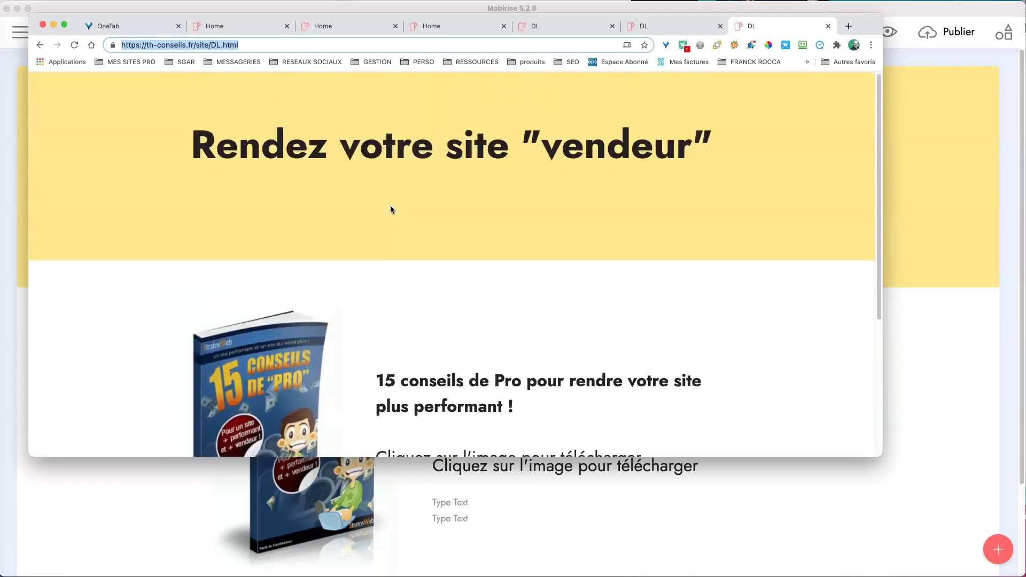
Step: Switch back to Mobirise, view the list of pages of the 15 Conseils site and close it
{"action": "left_click", "coordinate": [945, 329]}
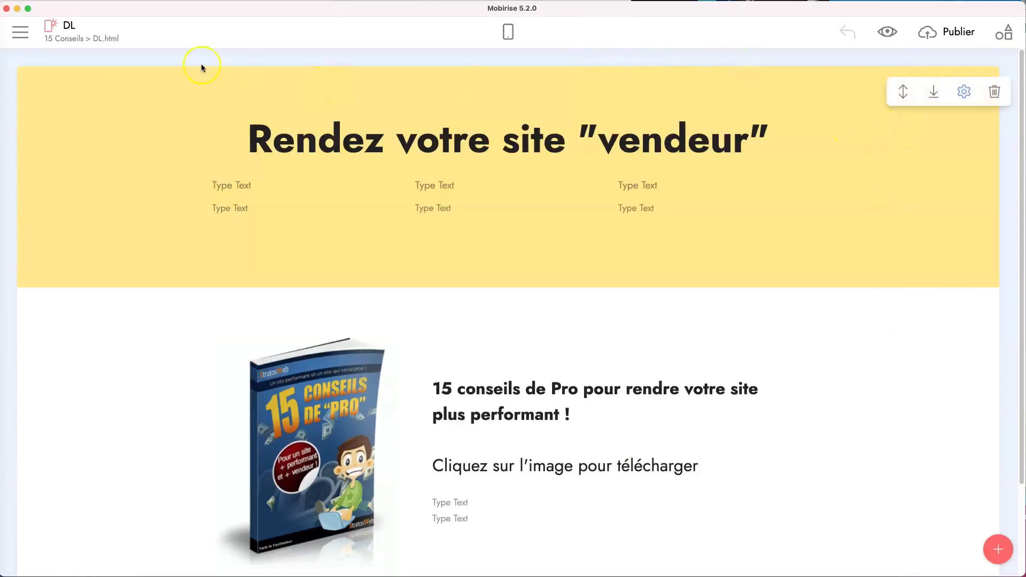
{"action": "left_click", "coordinate": [20, 32]}
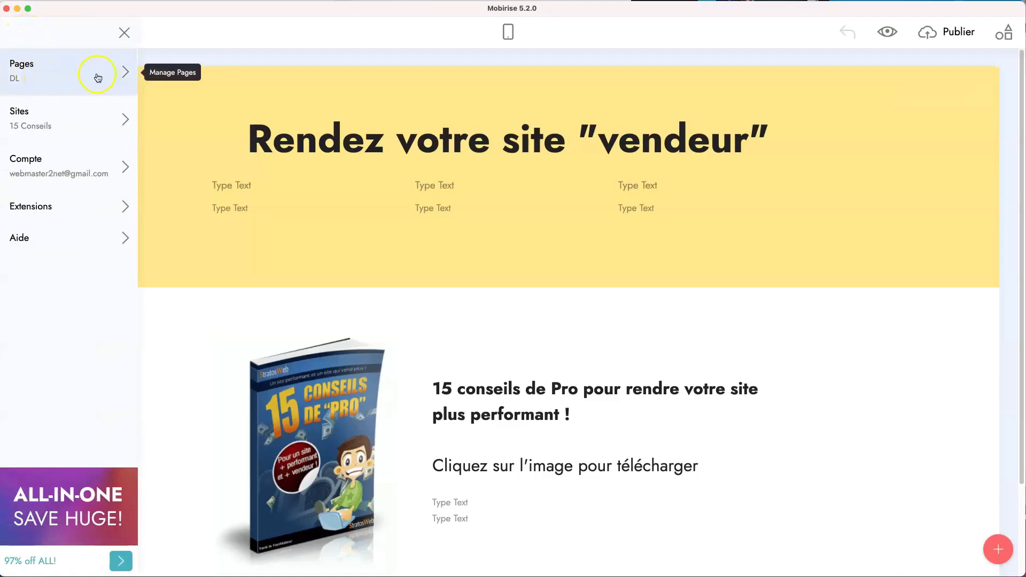
{"action": "left_click", "coordinate": [98, 78]}
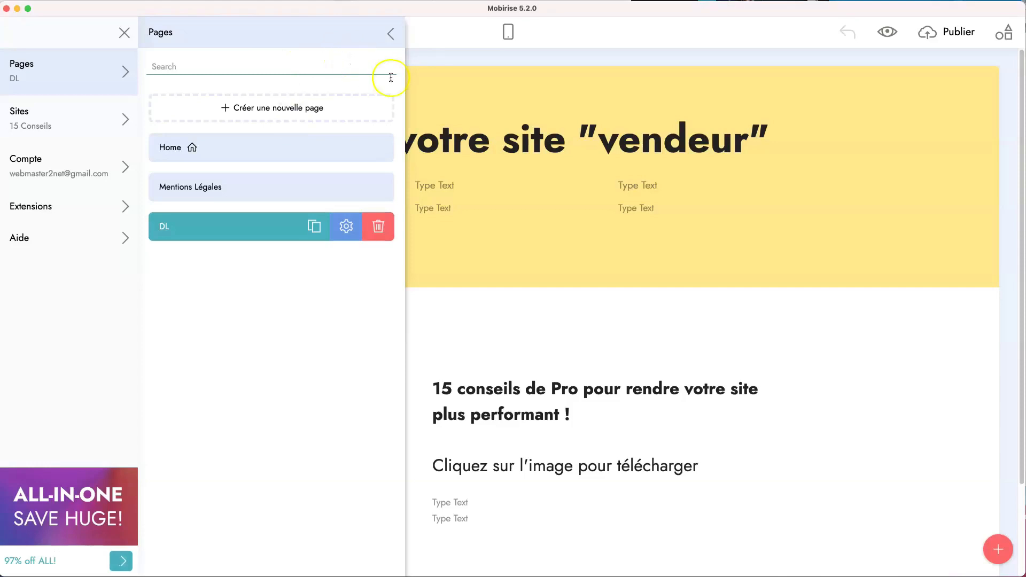
{"action": "left_click", "coordinate": [391, 35]}
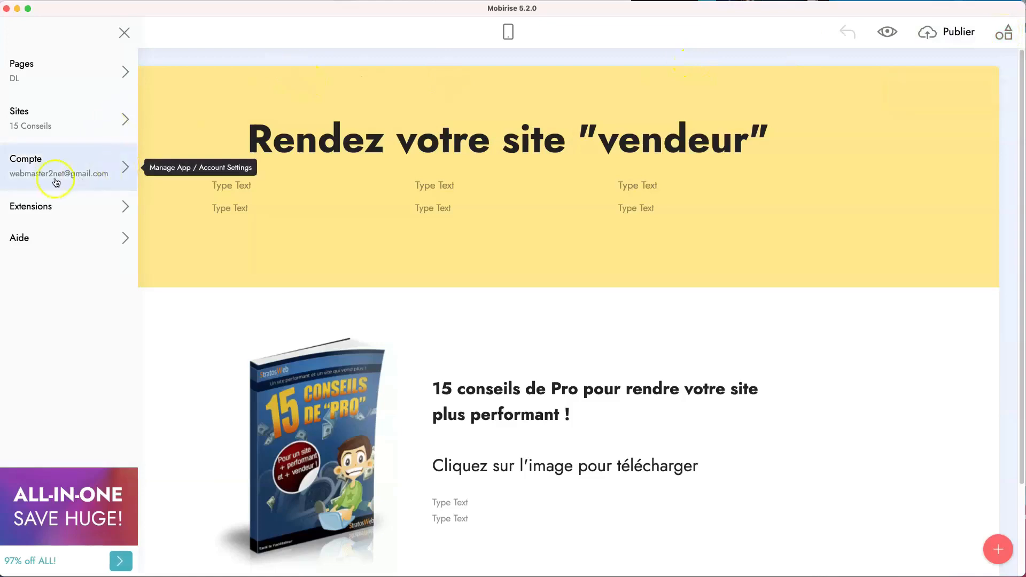
Step: Open the Mobirise extensions catalogue and browse the available themes and add-ons
{"action": "left_click", "coordinate": [76, 207]}
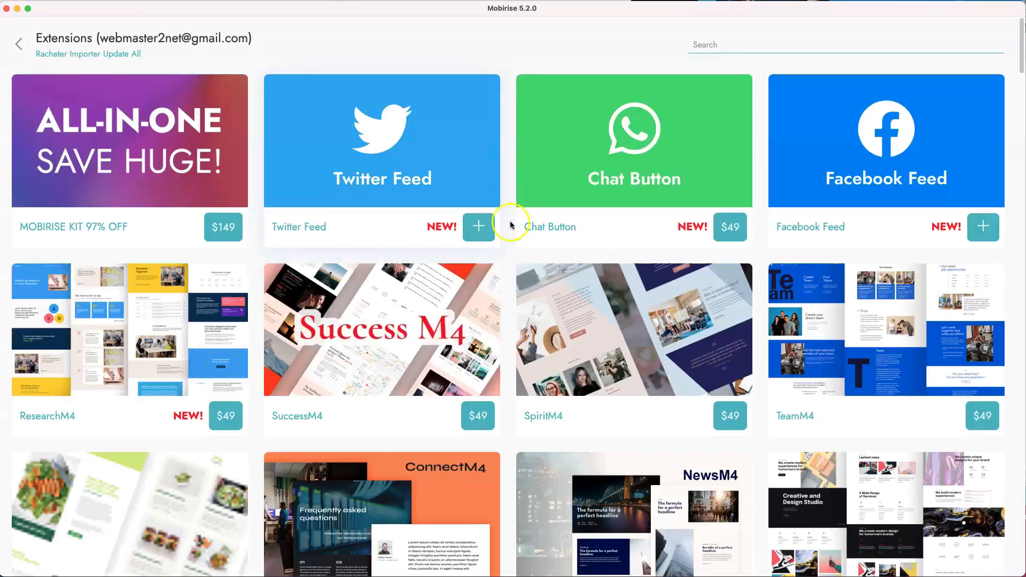
{"action": "scroll", "coordinate": [511, 224], "scroll_direction": "down", "scroll_amount": 2}
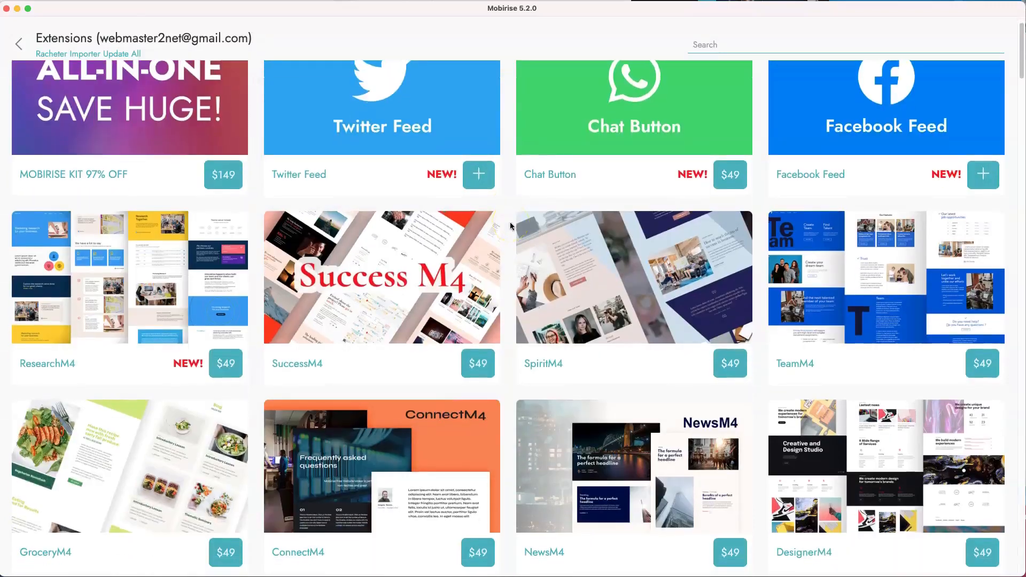
{"action": "scroll", "coordinate": [511, 226], "scroll_direction": "up", "scroll_amount": 2}
{"action": "scroll", "coordinate": [510, 226], "scroll_direction": "down", "scroll_amount": 20}
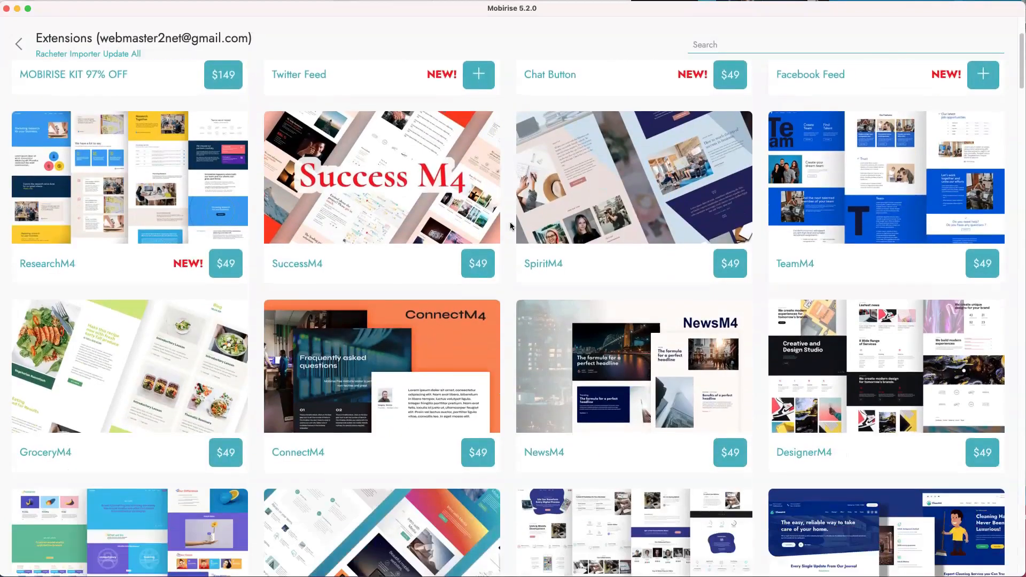
{"action": "scroll", "coordinate": [510, 226], "scroll_direction": "down", "scroll_amount": 20}
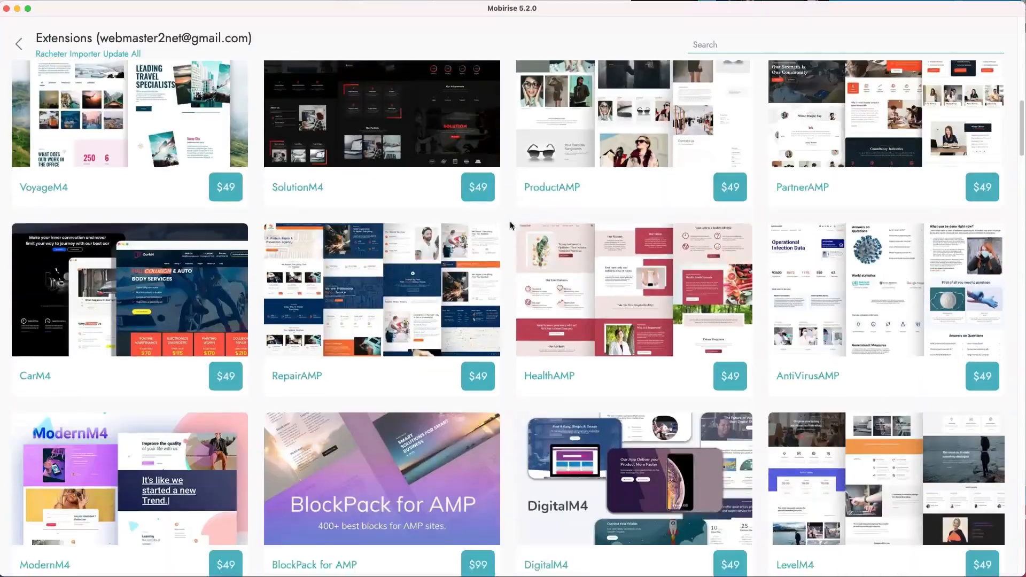
Step: Find the CourseAMP theme in the extensions catalogue and open its presentation page in the browser
{"action": "scroll", "coordinate": [509, 225], "scroll_direction": "down", "scroll_amount": 15}
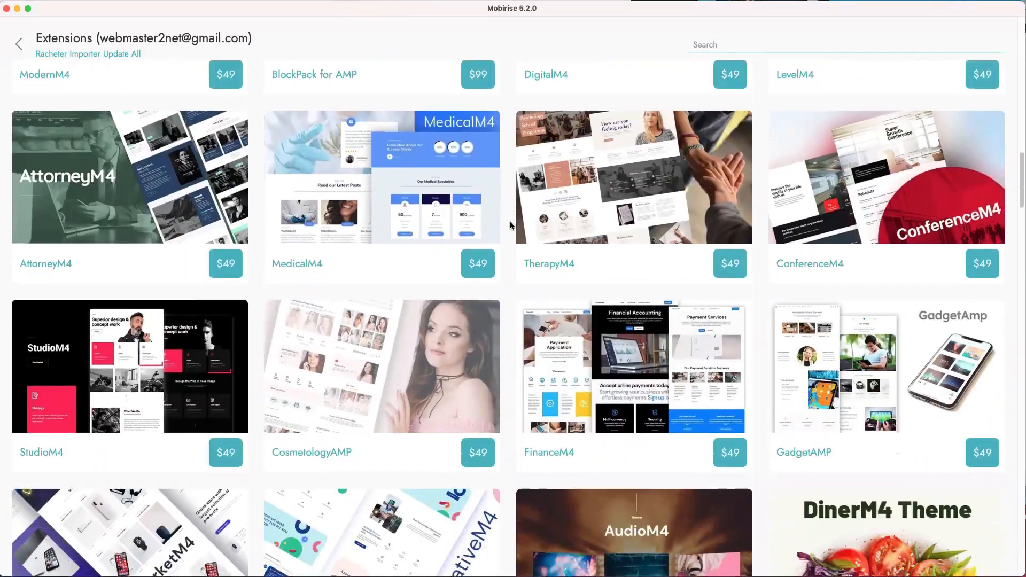
{"action": "scroll", "coordinate": [509, 225], "scroll_direction": "down", "scroll_amount": 15}
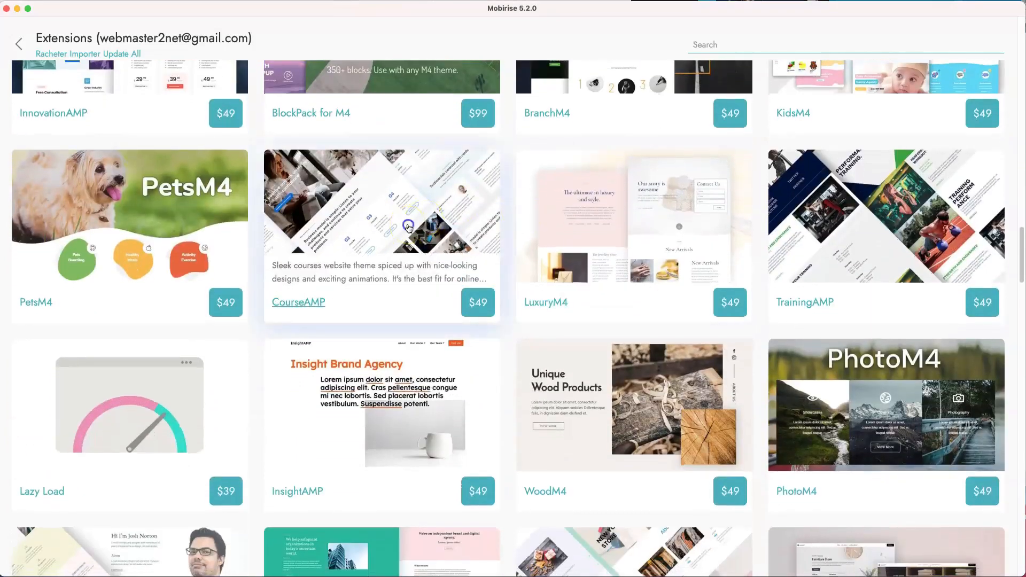
{"action": "left_click", "coordinate": [408, 228]}
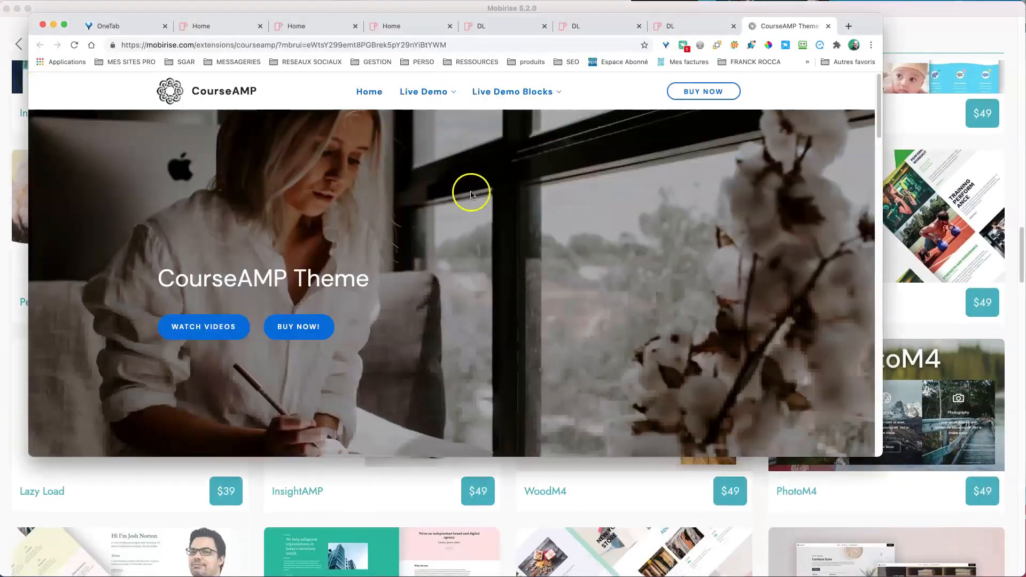
Step: Look over the CourseAMP page's block previews and demo lists, and open the Consulting live demo
{"action": "scroll", "coordinate": [490, 202], "scroll_direction": "down", "scroll_amount": 5}
{"action": "scroll", "coordinate": [497, 202], "scroll_direction": "down", "scroll_amount": 6}
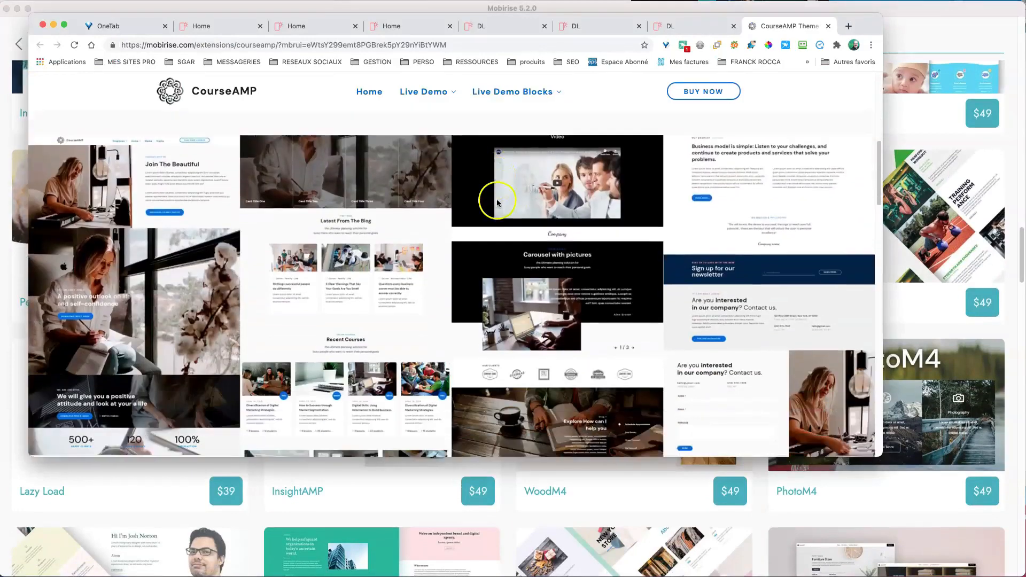
{"action": "scroll", "coordinate": [568, 190], "scroll_direction": "up", "scroll_amount": 2}
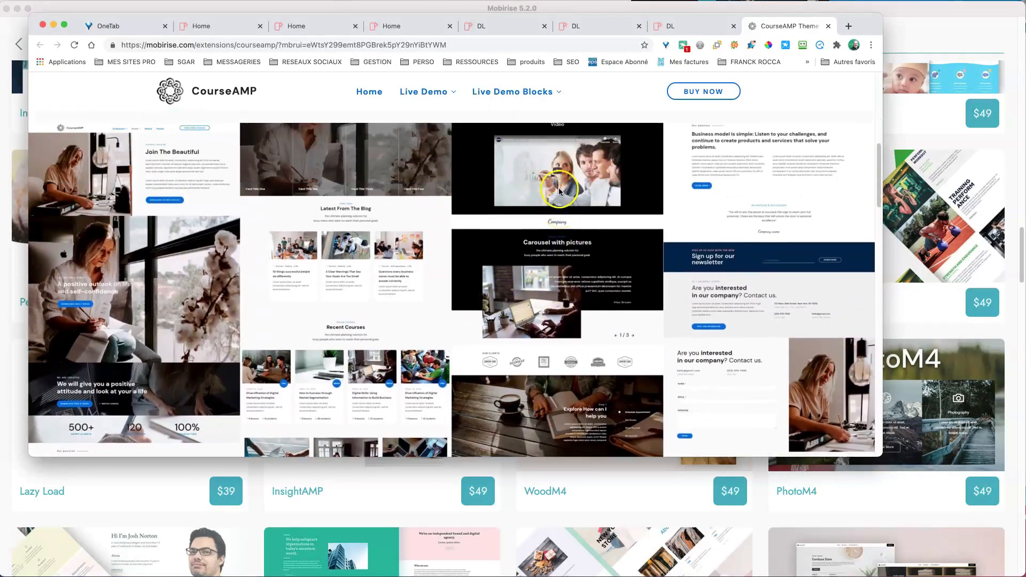
{"action": "scroll", "coordinate": [459, 131], "scroll_direction": "up", "scroll_amount": 2}
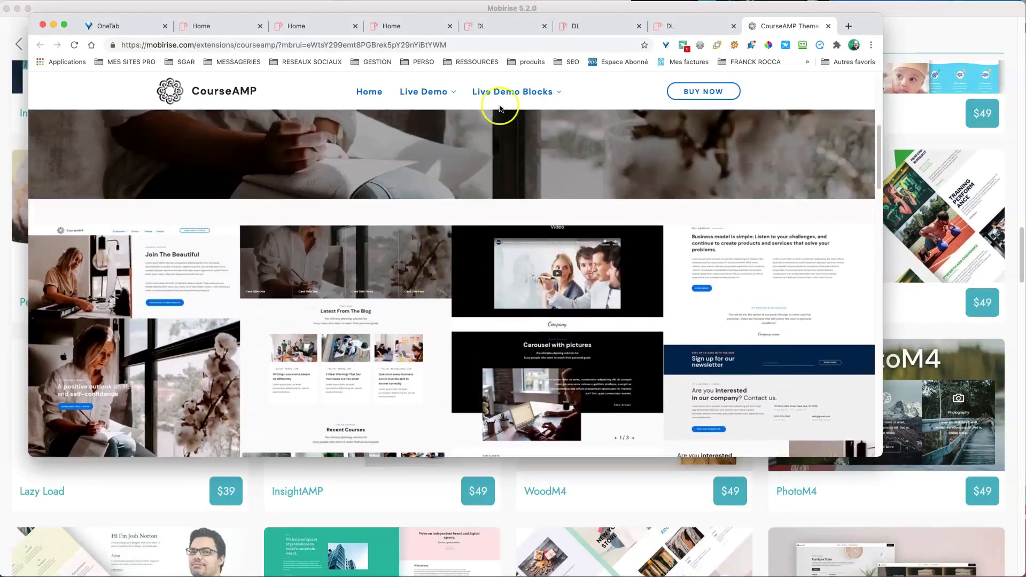
{"action": "mouse_move", "coordinate": [511, 95]}
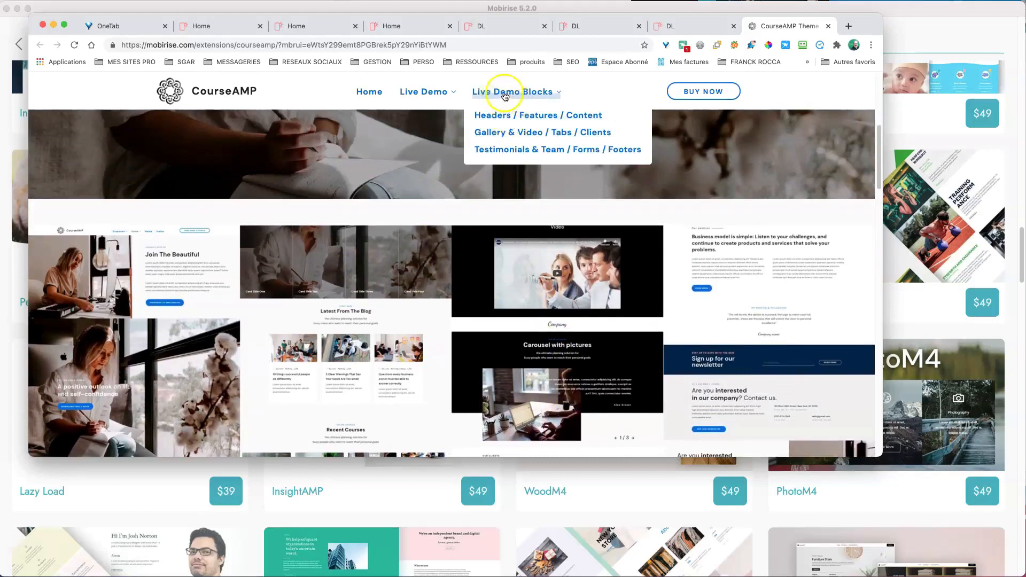
{"action": "mouse_move", "coordinate": [432, 95]}
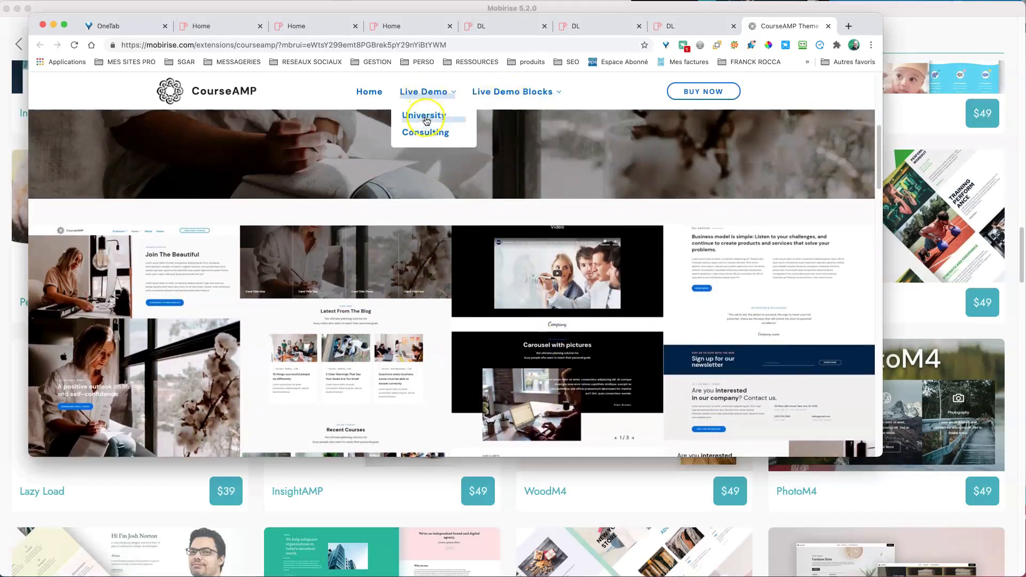
{"action": "left_click", "coordinate": [429, 135]}
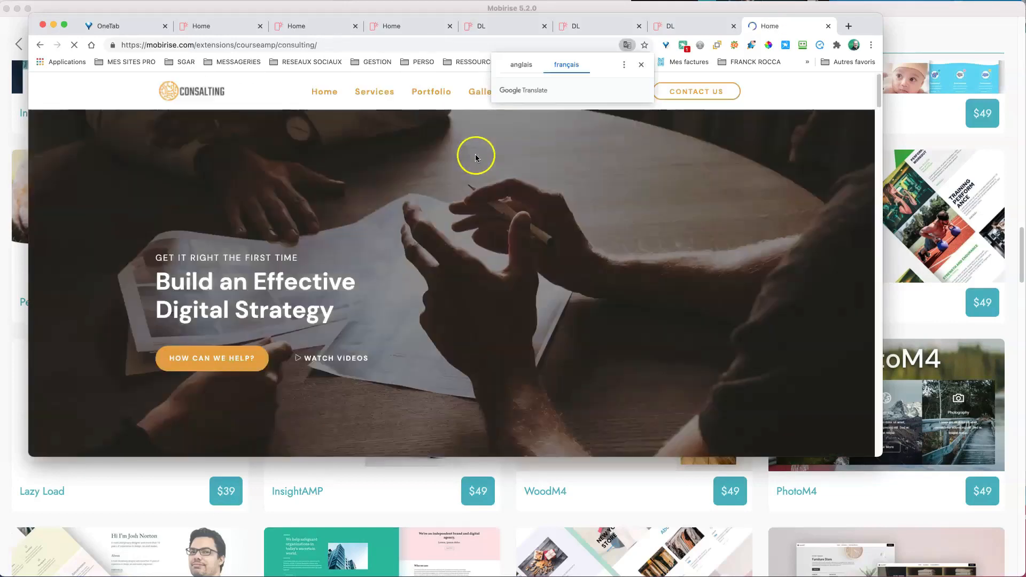
Step: Examine the Consulting demo page from its hero banner through the services, consultation cases, testimonials and contact form down to the footer
{"action": "scroll", "coordinate": [488, 233], "scroll_direction": "down", "scroll_amount": 3}
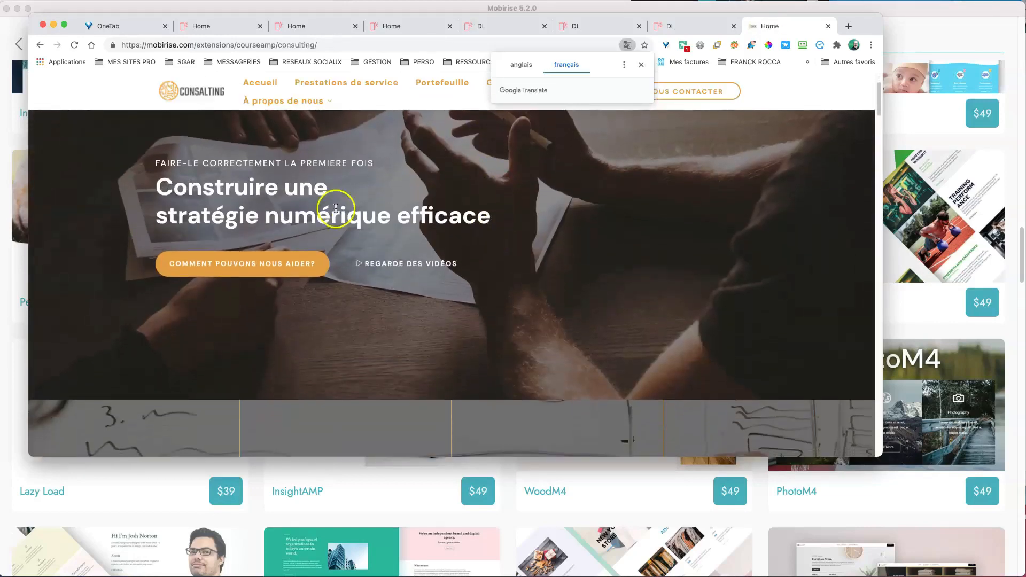
{"action": "scroll", "coordinate": [335, 209], "scroll_direction": "down", "scroll_amount": 10}
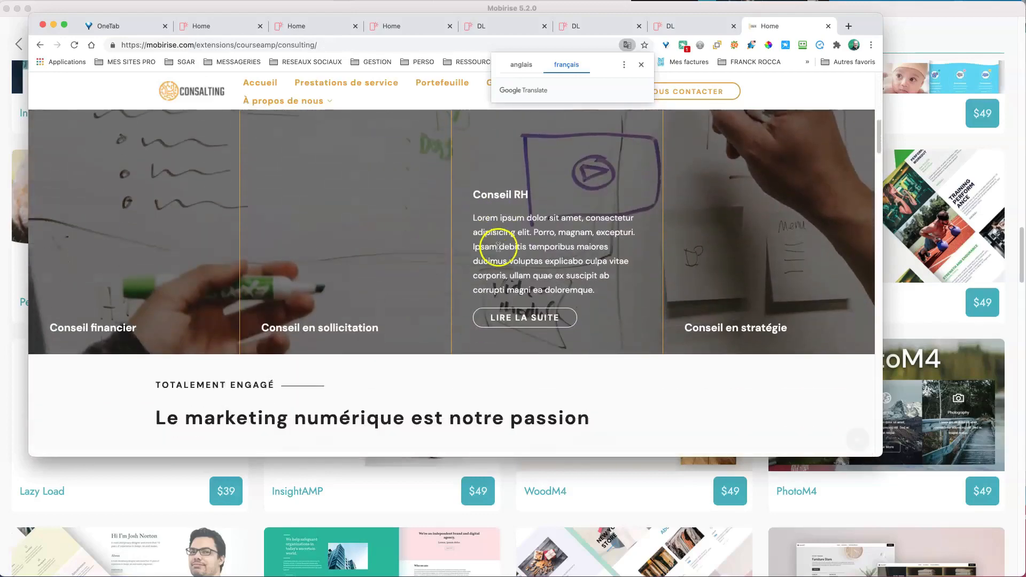
{"action": "scroll", "coordinate": [498, 247], "scroll_direction": "down", "scroll_amount": 10}
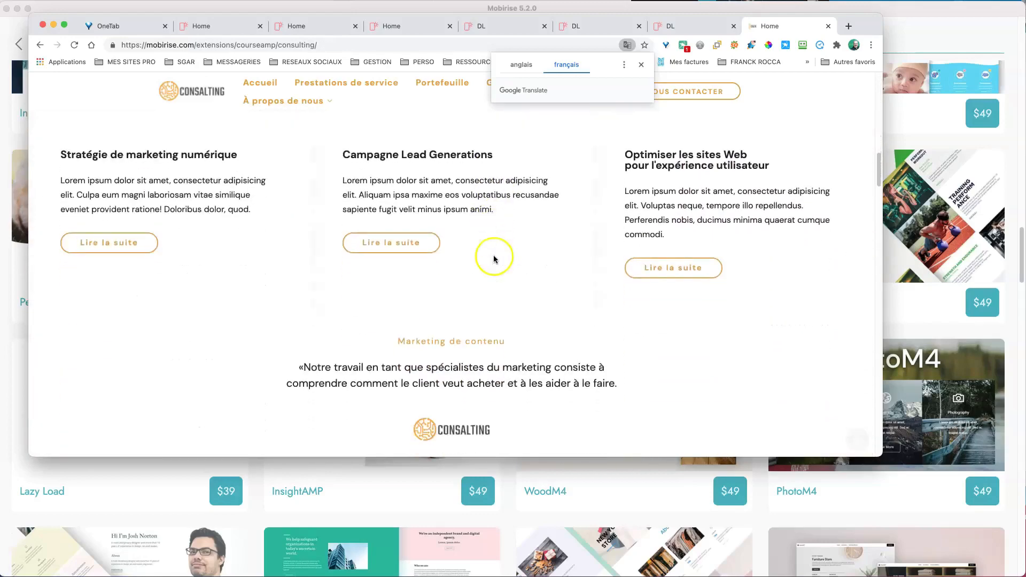
{"action": "scroll", "coordinate": [494, 259], "scroll_direction": "down", "scroll_amount": 1}
{"action": "scroll", "coordinate": [547, 220], "scroll_direction": "down", "scroll_amount": 8}
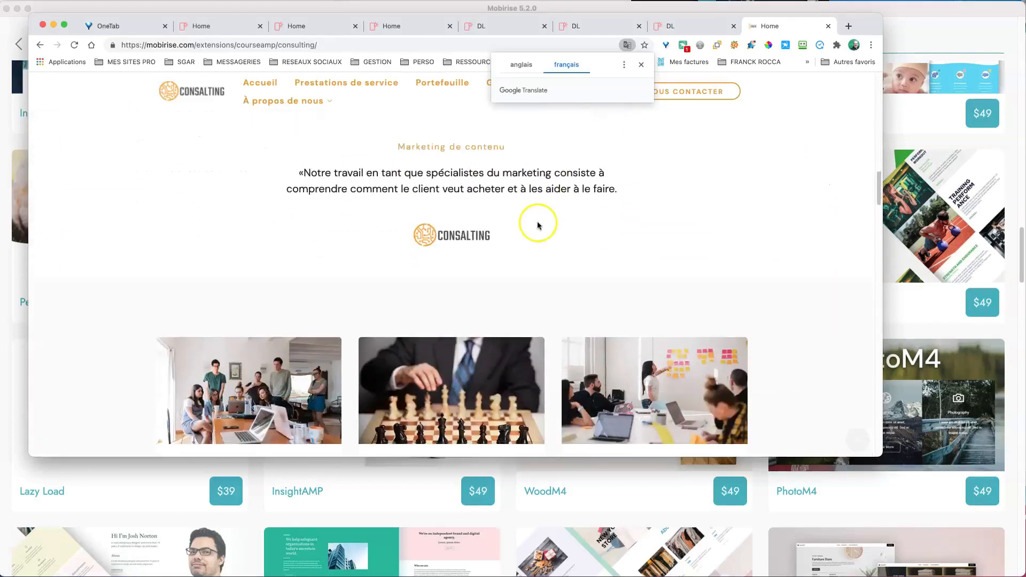
{"action": "scroll", "coordinate": [538, 225], "scroll_direction": "up", "scroll_amount": 6}
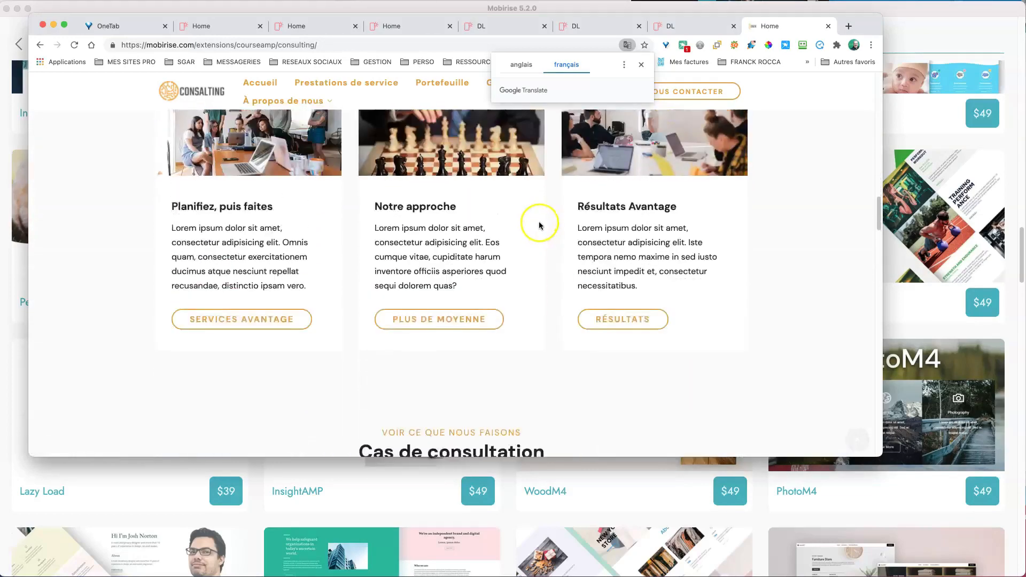
{"action": "scroll", "coordinate": [551, 225], "scroll_direction": "down", "scroll_amount": 1}
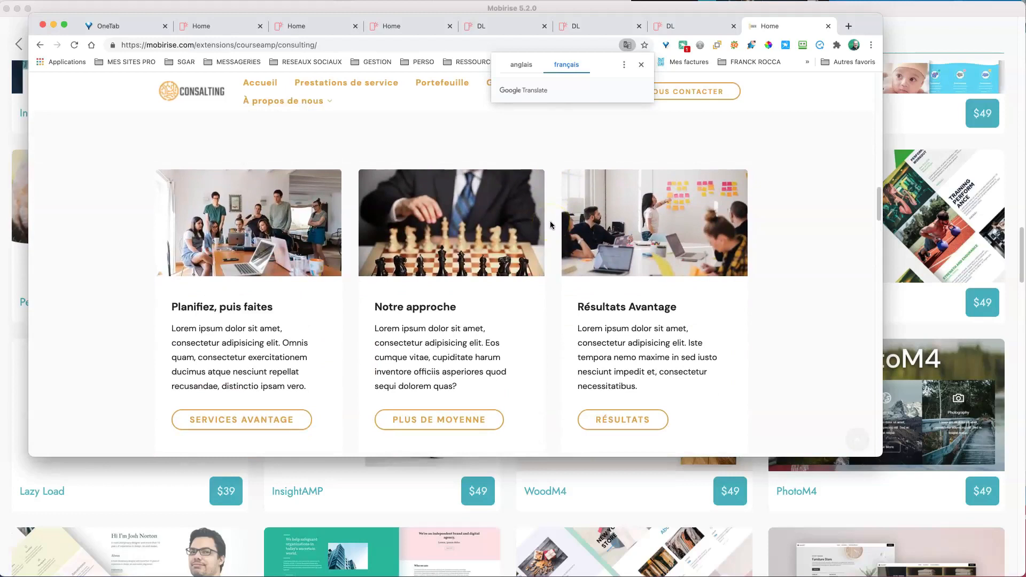
{"action": "scroll", "coordinate": [550, 224], "scroll_direction": "down", "scroll_amount": 1}
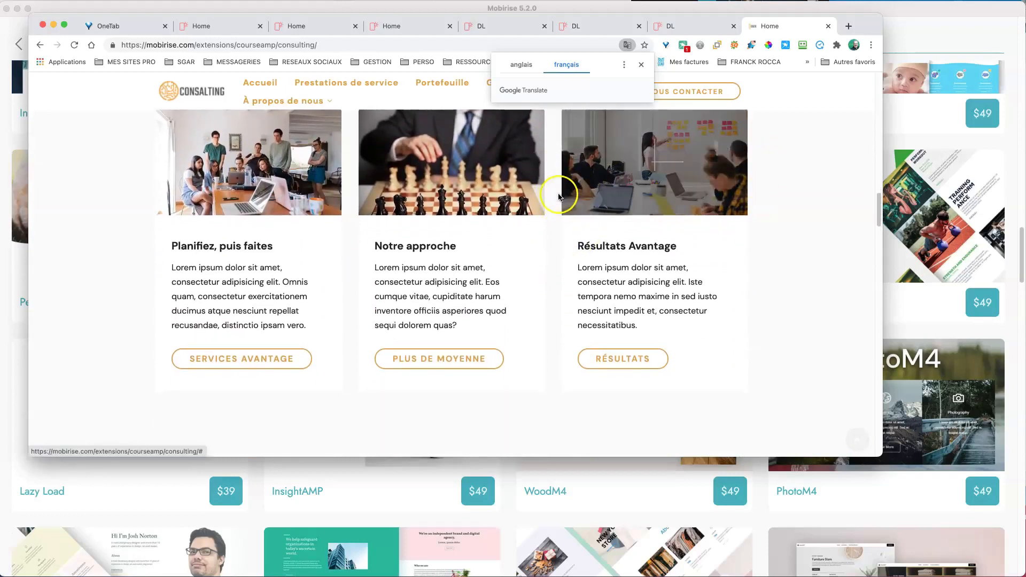
{"action": "scroll", "coordinate": [558, 219], "scroll_direction": "down", "scroll_amount": 10}
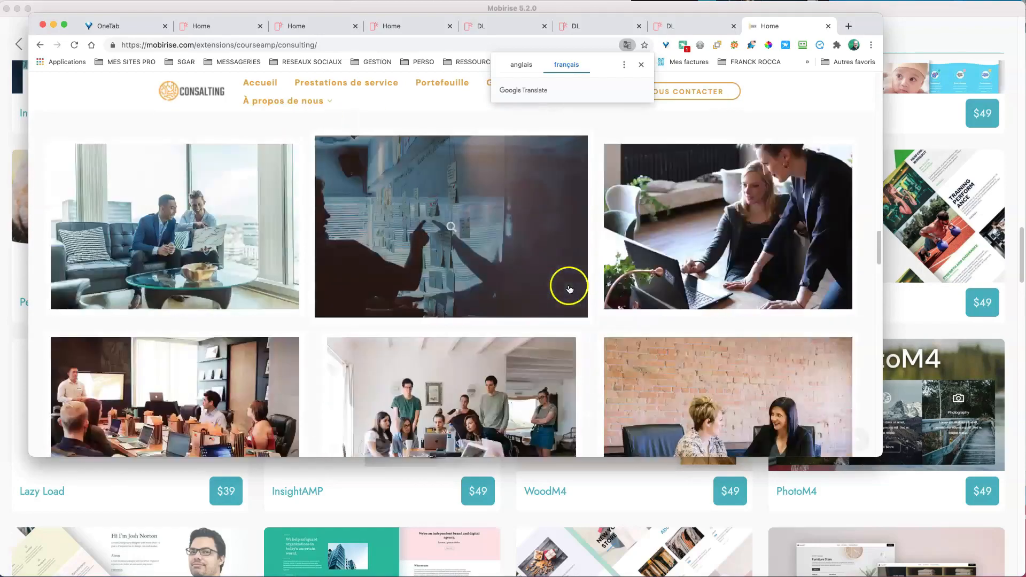
{"action": "scroll", "coordinate": [571, 288], "scroll_direction": "down", "scroll_amount": 10}
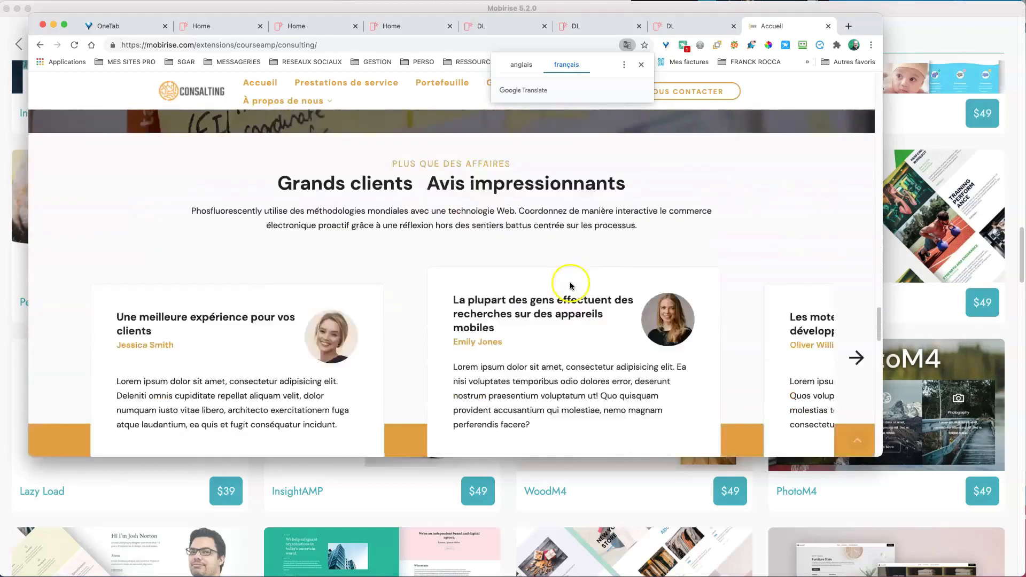
{"action": "scroll", "coordinate": [568, 286], "scroll_direction": "down", "scroll_amount": 9}
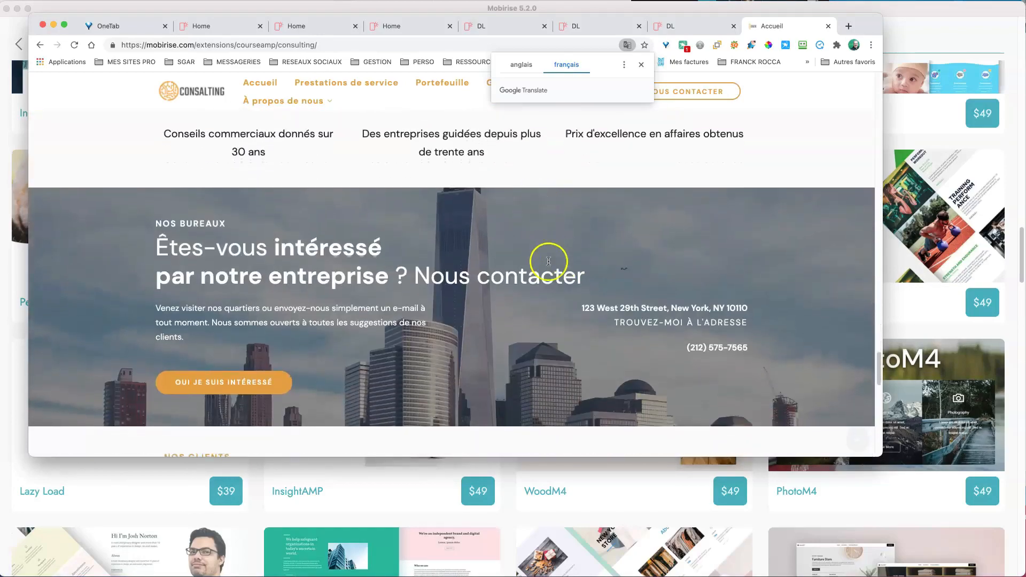
{"action": "scroll", "coordinate": [550, 262], "scroll_direction": "down", "scroll_amount": 10}
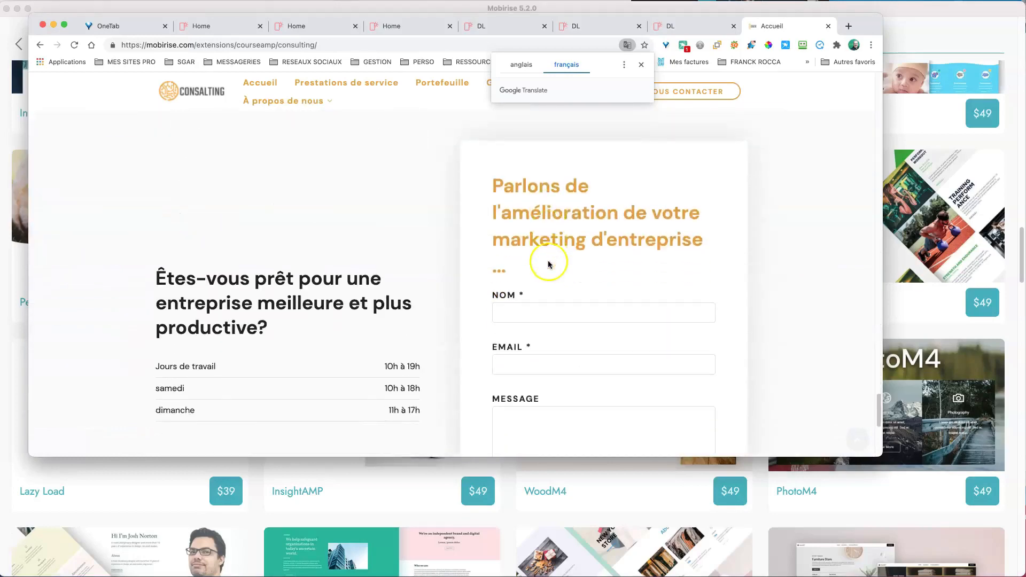
{"action": "scroll", "coordinate": [526, 266], "scroll_direction": "down", "scroll_amount": 3}
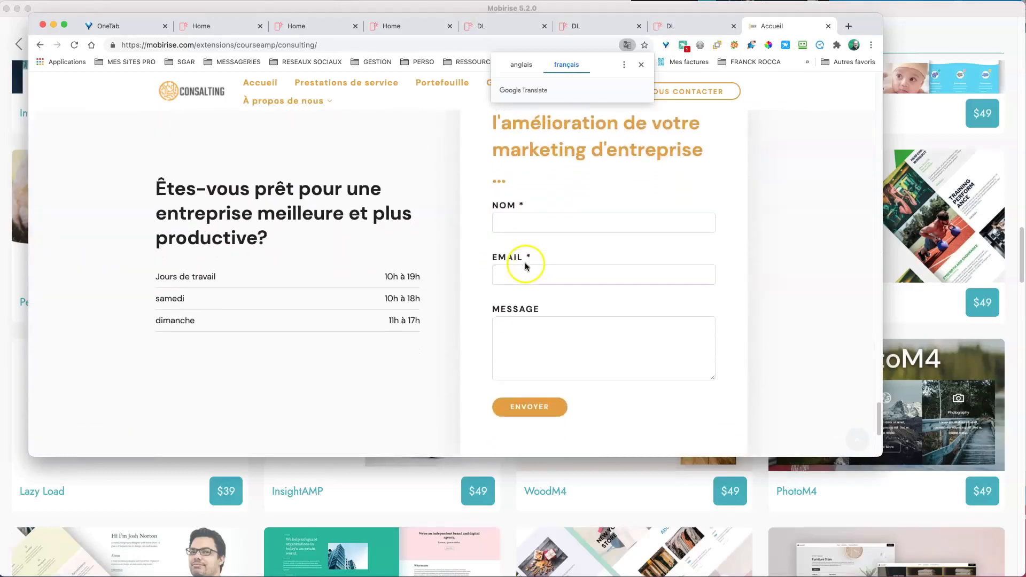
{"action": "scroll", "coordinate": [526, 265], "scroll_direction": "down", "scroll_amount": 10}
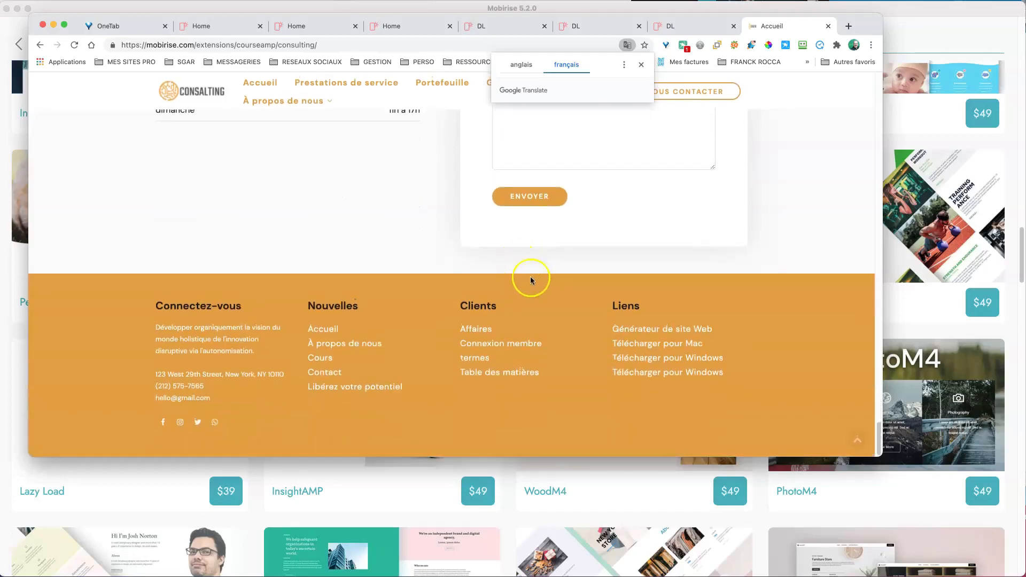
Step: Review the Consulting demo back up to its hero banner and close the Google Translate popup
{"action": "scroll", "coordinate": [529, 270], "scroll_direction": "up", "scroll_amount": 20}
{"action": "scroll", "coordinate": [532, 274], "scroll_direction": "up", "scroll_amount": 20}
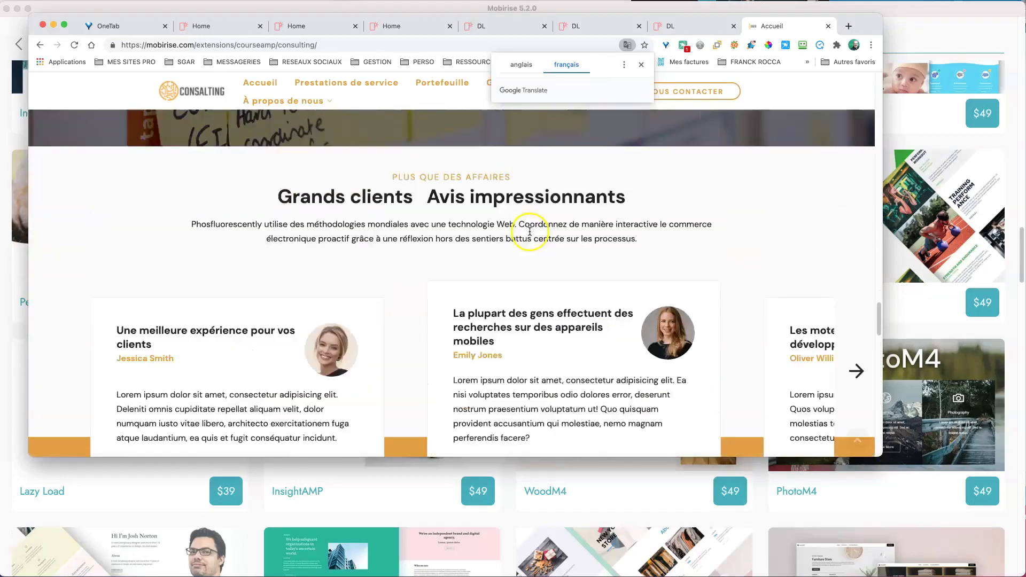
{"action": "scroll", "coordinate": [532, 234], "scroll_direction": "up", "scroll_amount": 2}
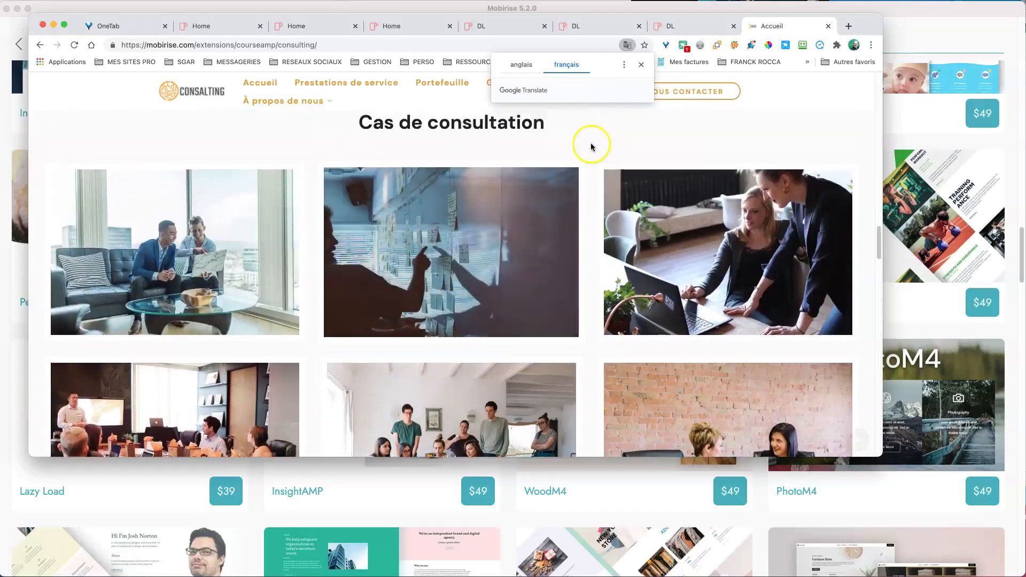
{"action": "scroll", "coordinate": [712, 151], "scroll_direction": "up", "scroll_amount": 20}
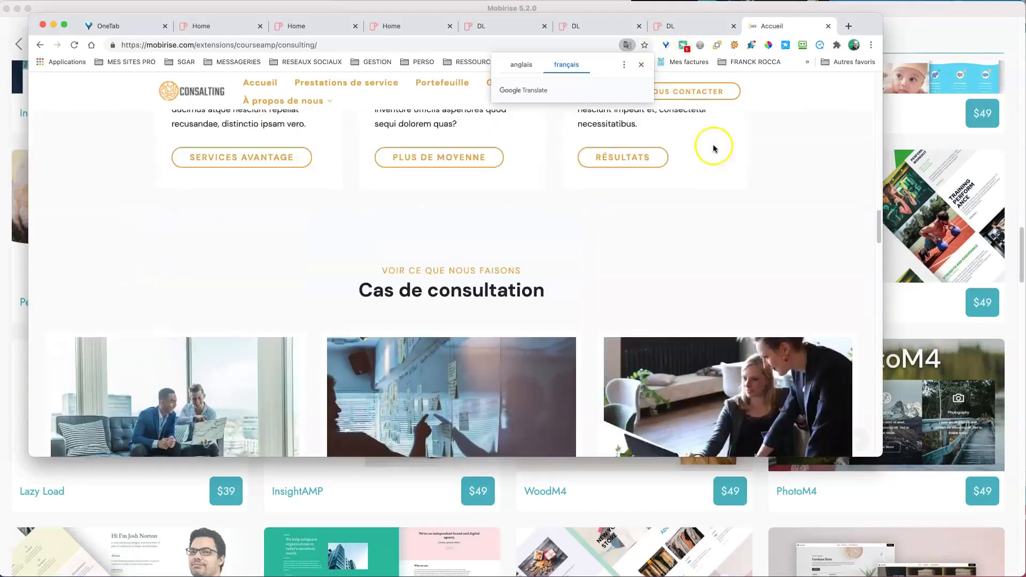
{"action": "scroll", "coordinate": [712, 170], "scroll_direction": "up", "scroll_amount": 4}
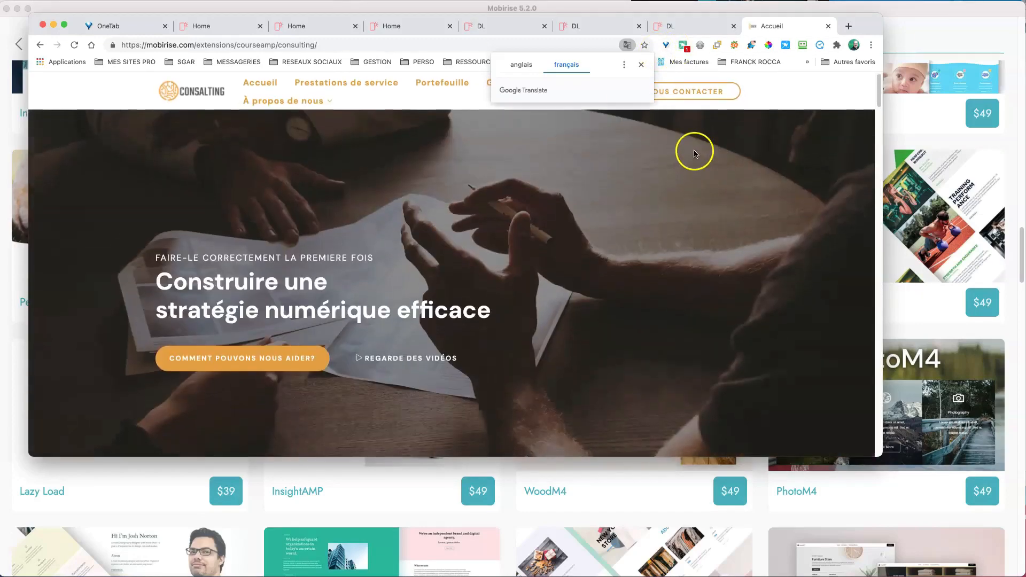
{"action": "left_click", "coordinate": [641, 65]}
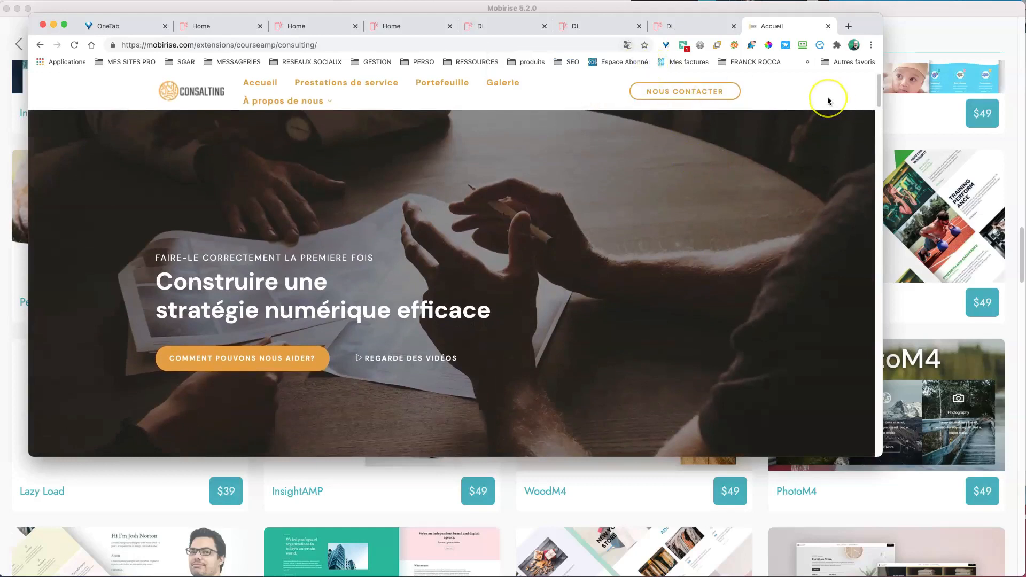